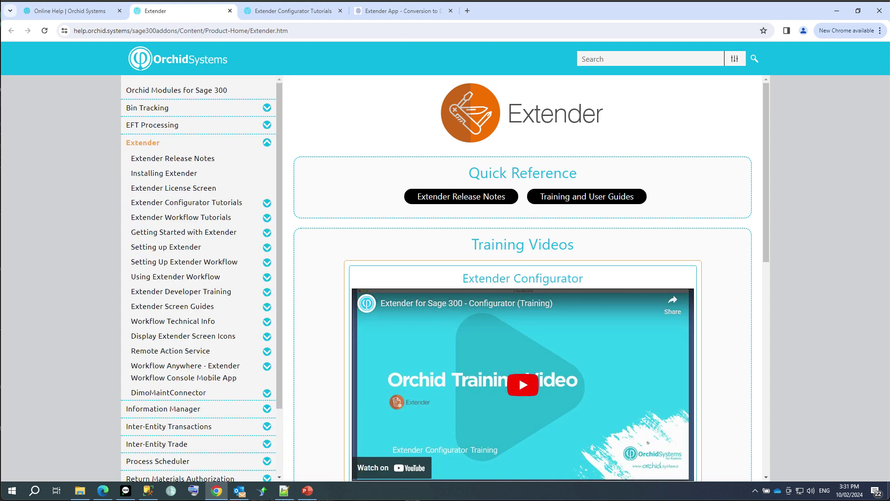
# Read the Extender tutorial on logging A/R Customer Credit Limit changes, then return to Sage 300.
pyautogui.click(187, 202)
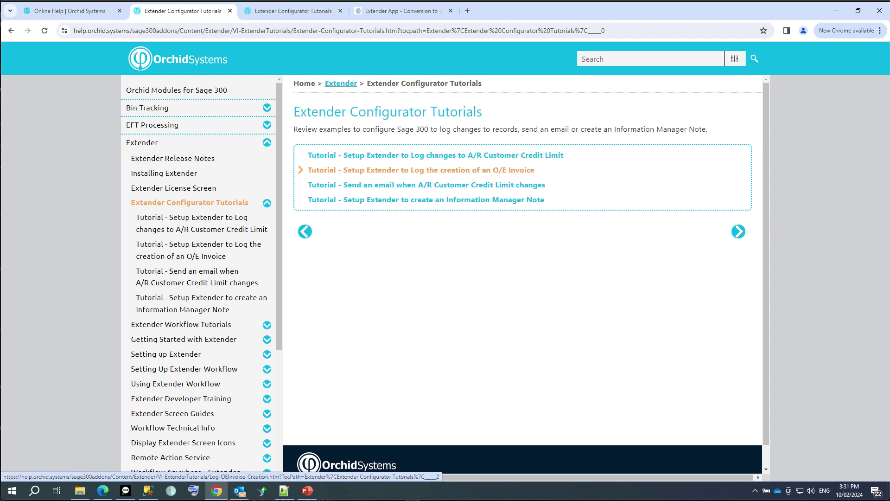
pyautogui.click(352, 155)
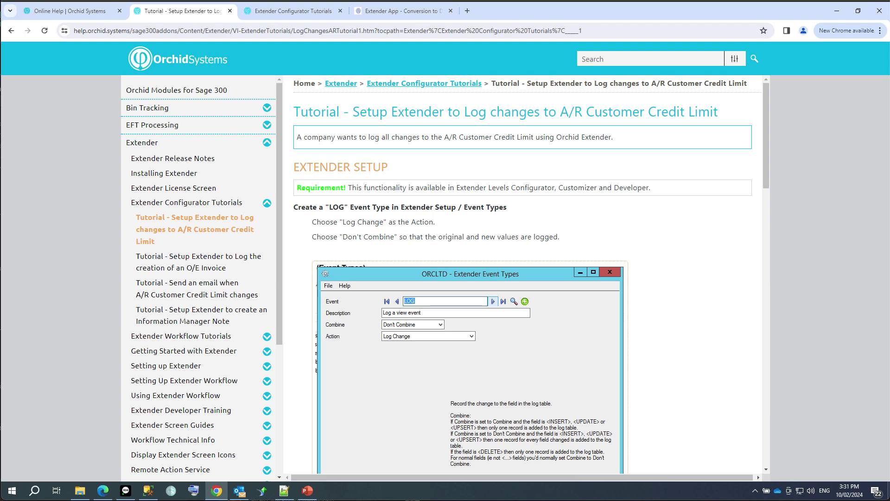
pyautogui.moveTo(126, 490)
pyautogui.click(131, 470)
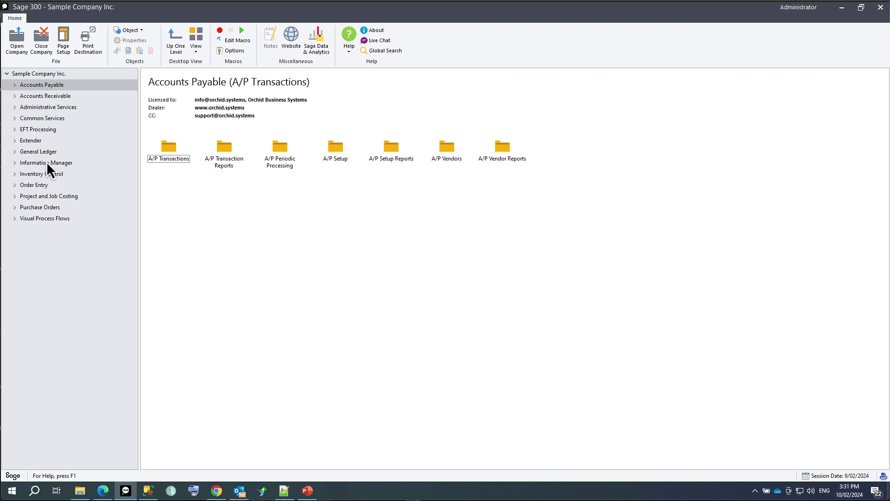
# Add Extender event type LOG, 'Log changes', set to Don't Combine with the Log Change action.
pyautogui.click(25, 141)
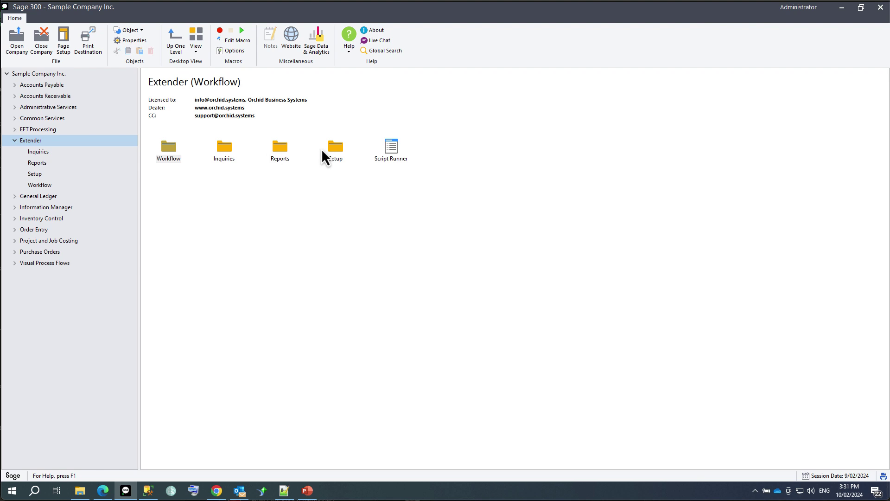
pyautogui.doubleClick(336, 150)
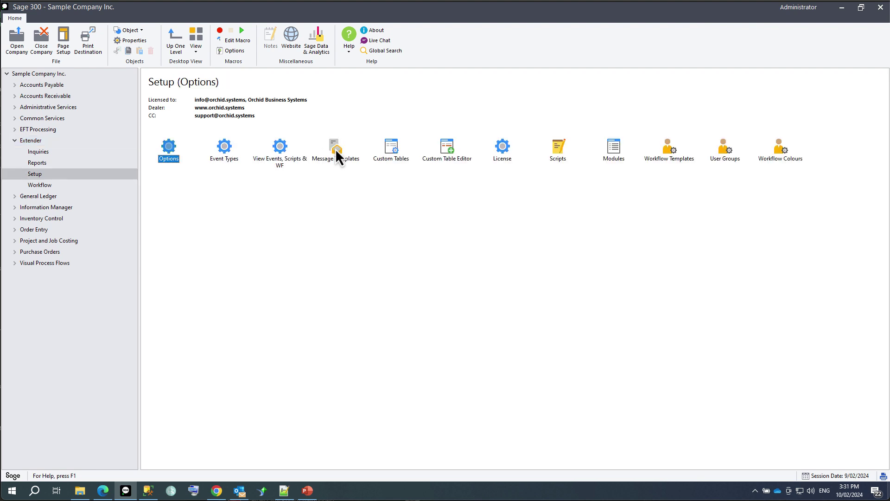
pyautogui.doubleClick(225, 149)
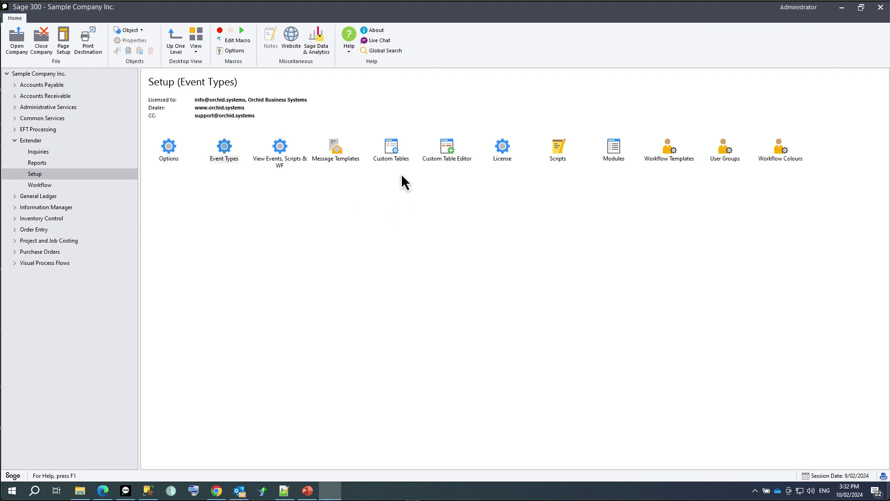
pyautogui.write('LOG')
pyautogui.press('Tab')
pyautogui.write('Log chang')
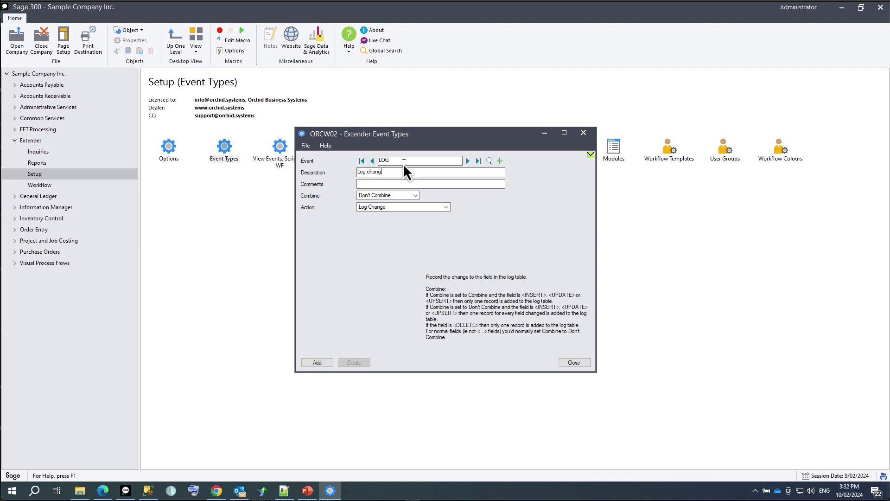
pyautogui.click(395, 194)
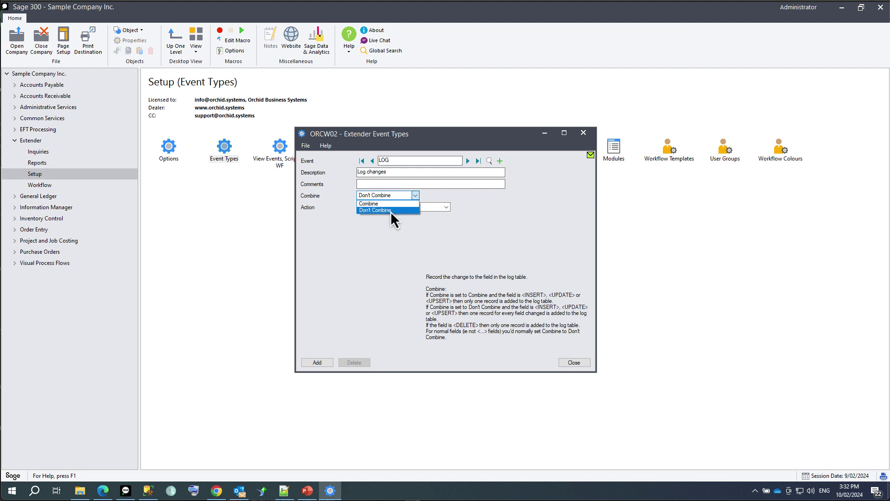
pyautogui.click(391, 210)
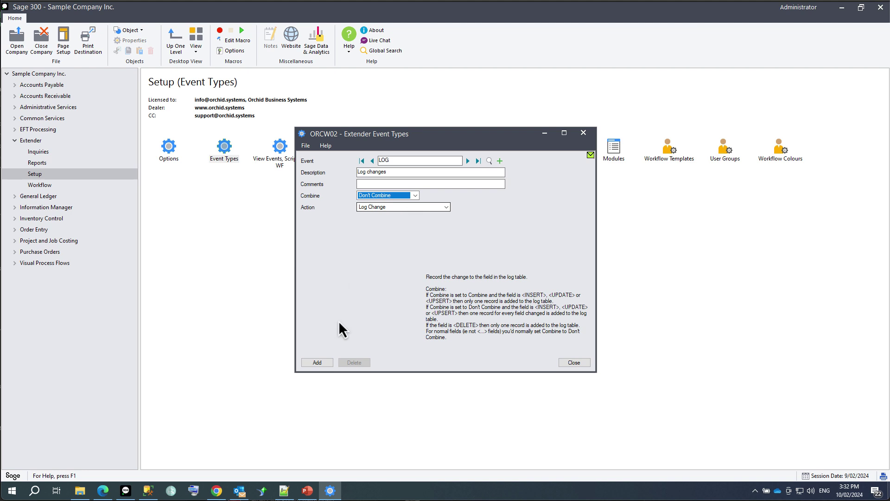
pyautogui.click(321, 361)
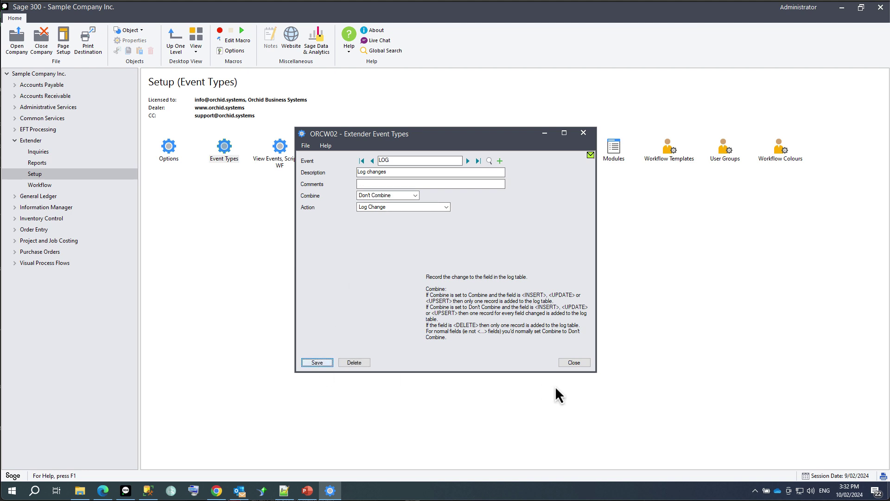
pyautogui.click(574, 363)
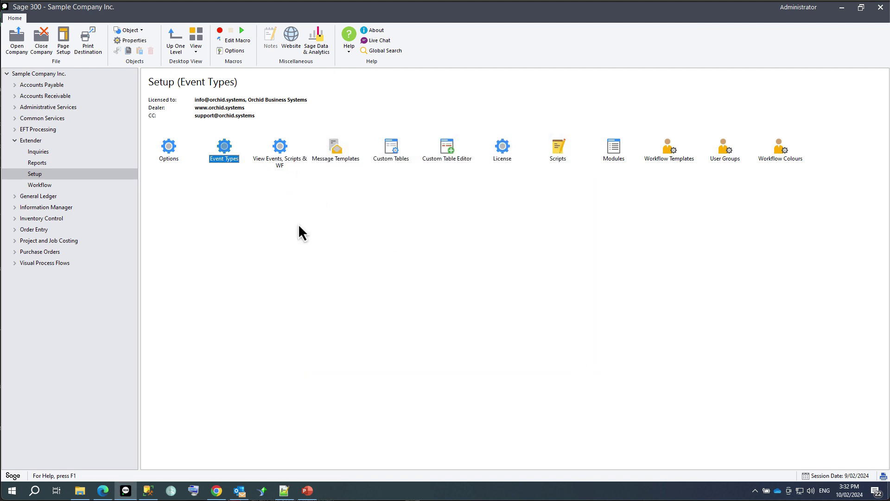
# Load view AR0024 Customers in View Events, found by description containing 'customer'.
pyautogui.doubleClick(282, 150)
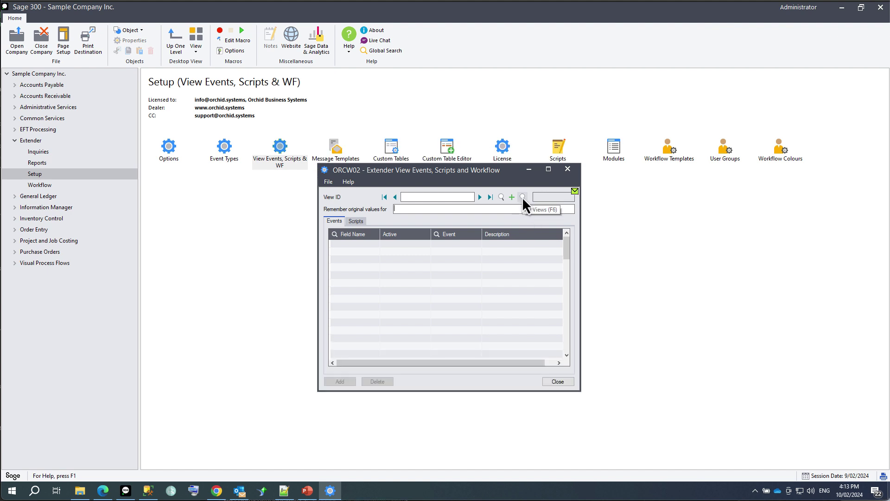
pyautogui.click(501, 197)
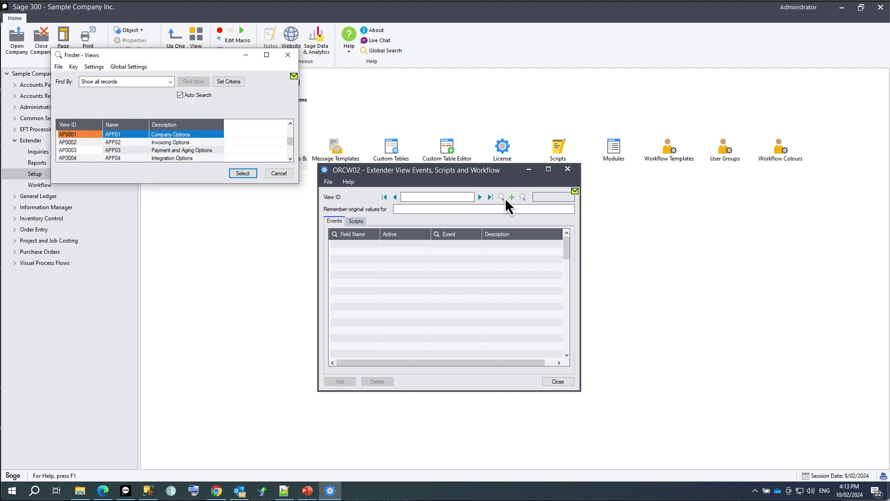
pyautogui.click(136, 83)
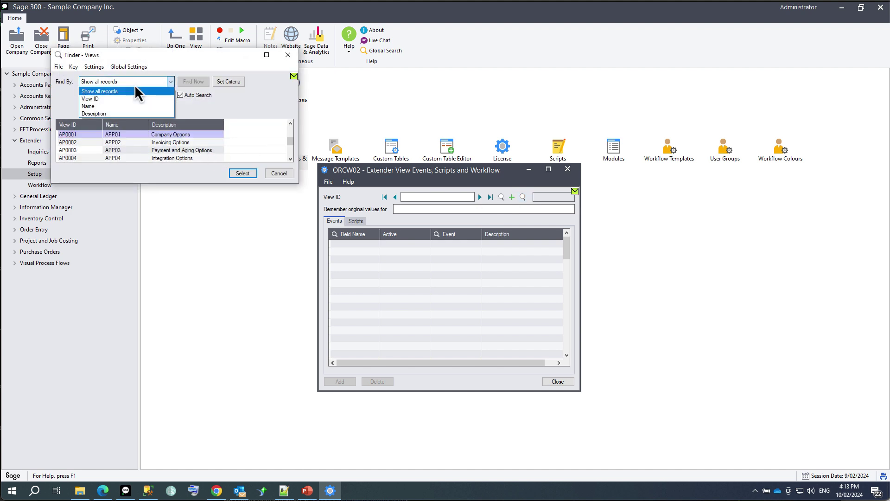
pyautogui.click(117, 106)
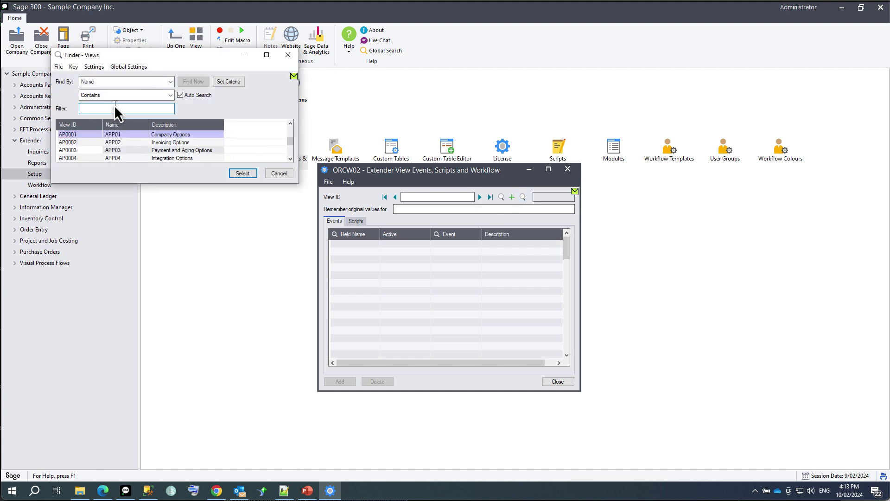
pyautogui.write('customer')
pyautogui.click(117, 83)
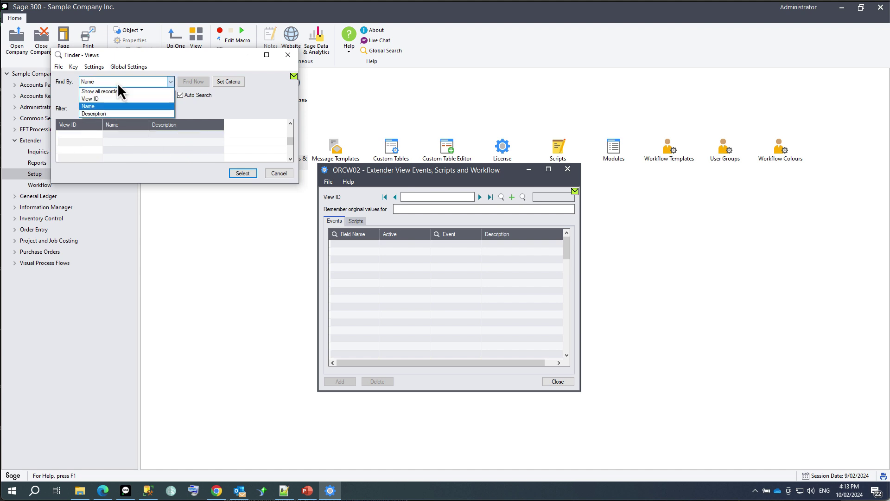
pyautogui.click(108, 114)
pyautogui.write('customer')
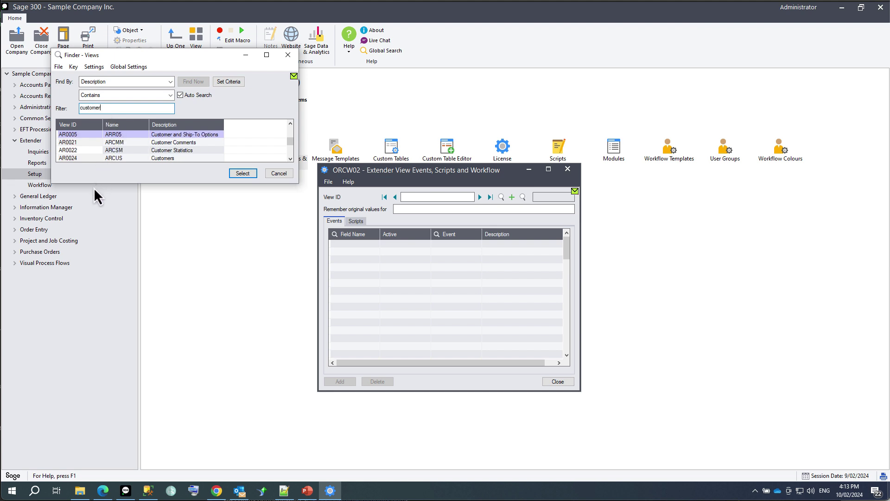
pyautogui.moveTo(94, 184); pyautogui.dragTo(100, 251)
pyautogui.click(67, 158)
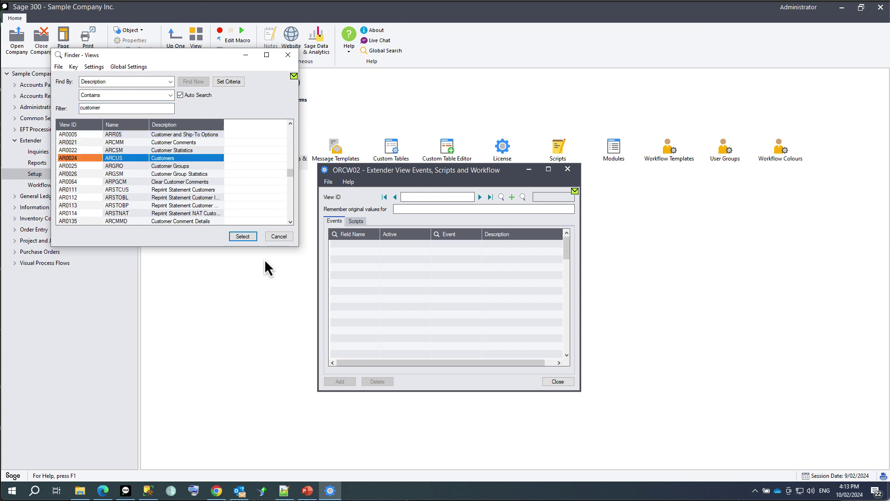
pyautogui.click(242, 237)
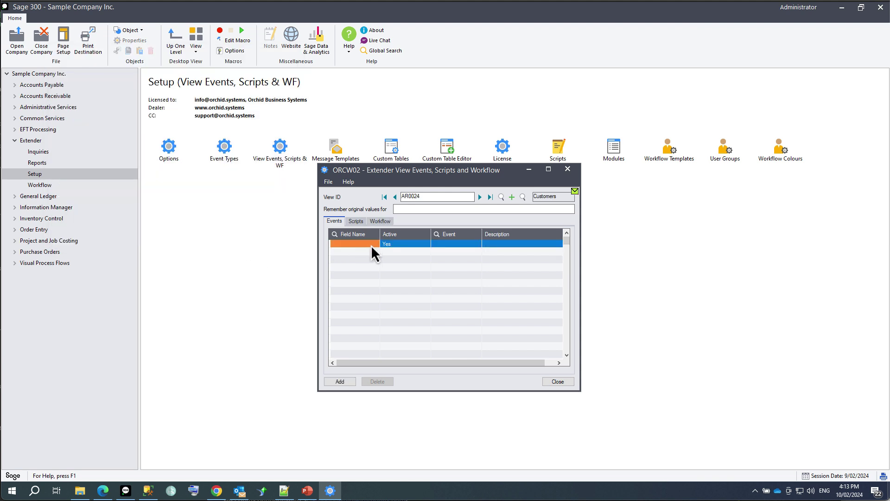
# Add a LOG event on the AMTCRLIMT credit limit field, found by description containing 'credit'.
pyautogui.click(371, 244)
pyautogui.click(375, 244)
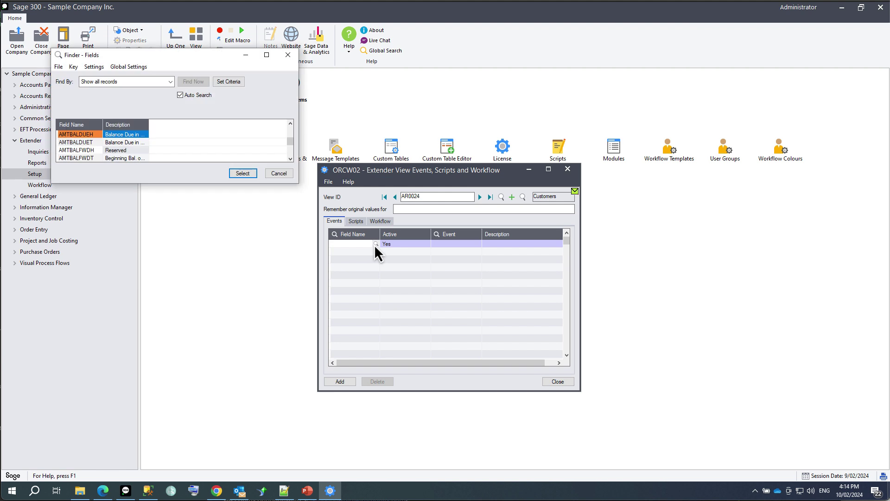
pyautogui.moveTo(171, 185); pyautogui.dragTo(172, 275)
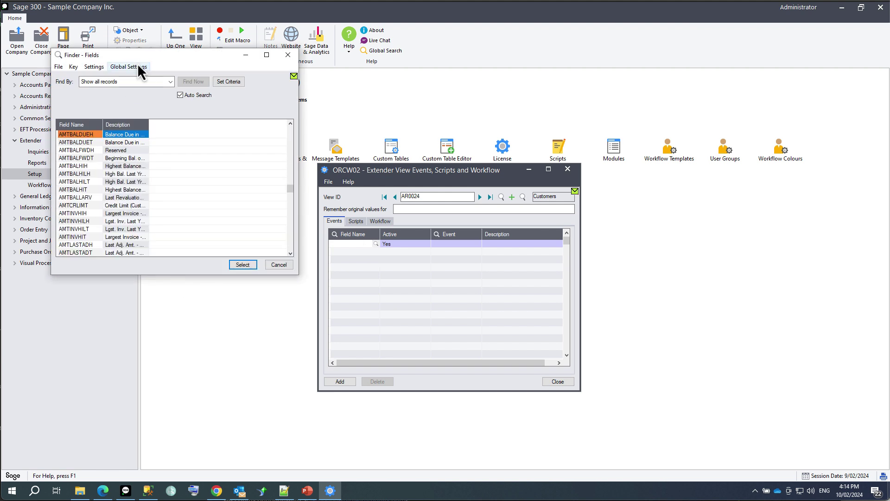
pyautogui.click(146, 82)
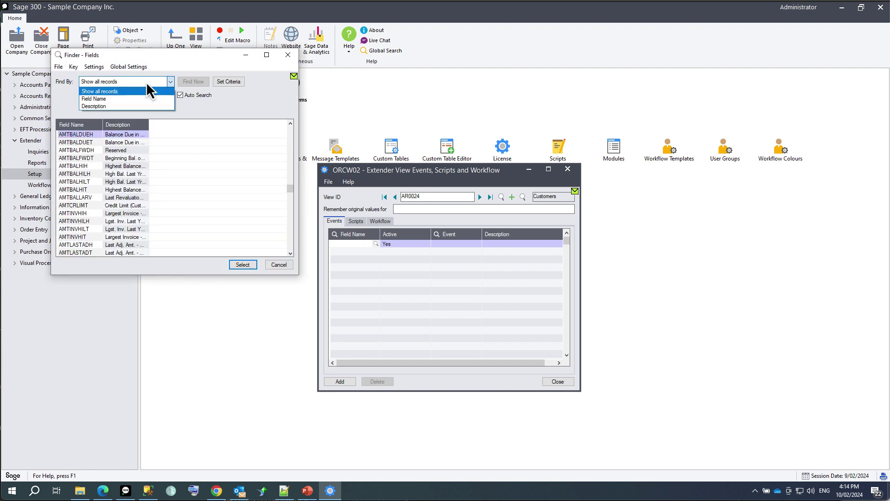
pyautogui.click(130, 104)
pyautogui.click(170, 95)
pyautogui.click(124, 111)
pyautogui.write('credit')
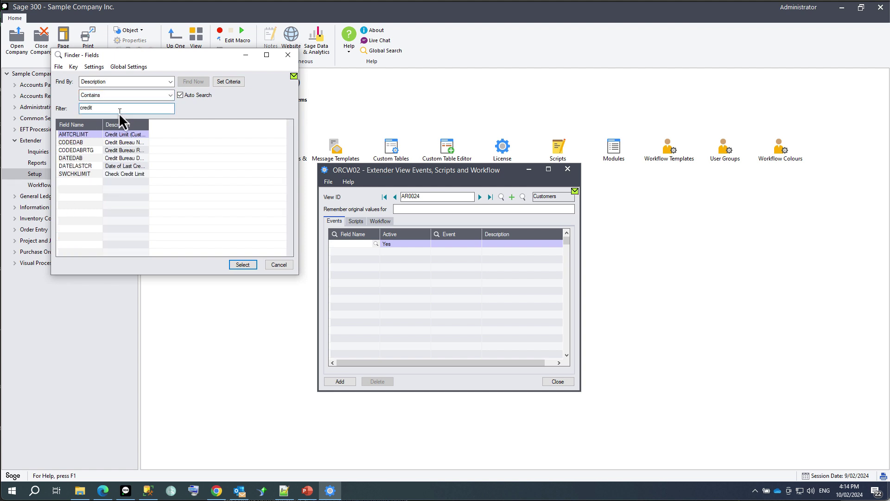
pyautogui.doubleClick(83, 135)
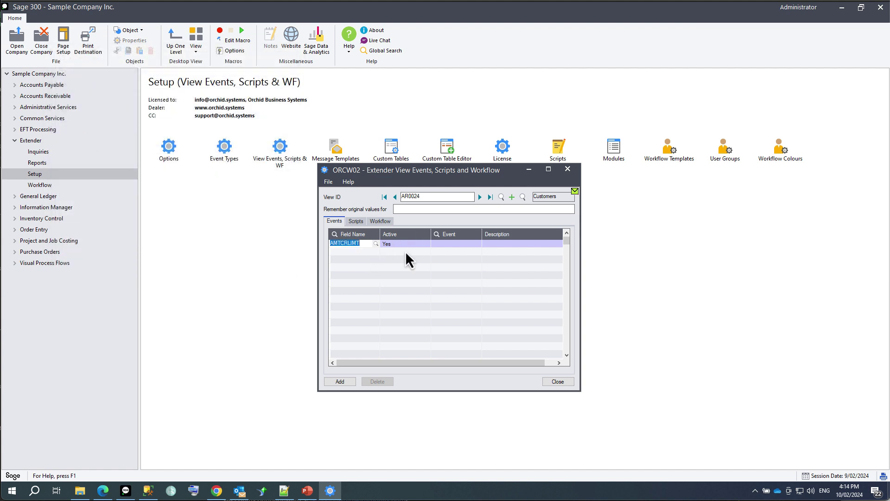
pyautogui.click(445, 244)
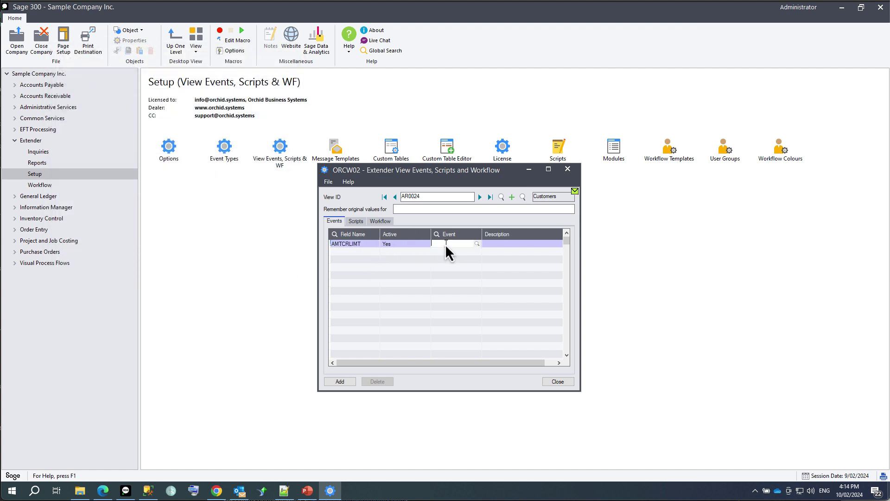
pyautogui.click(474, 242)
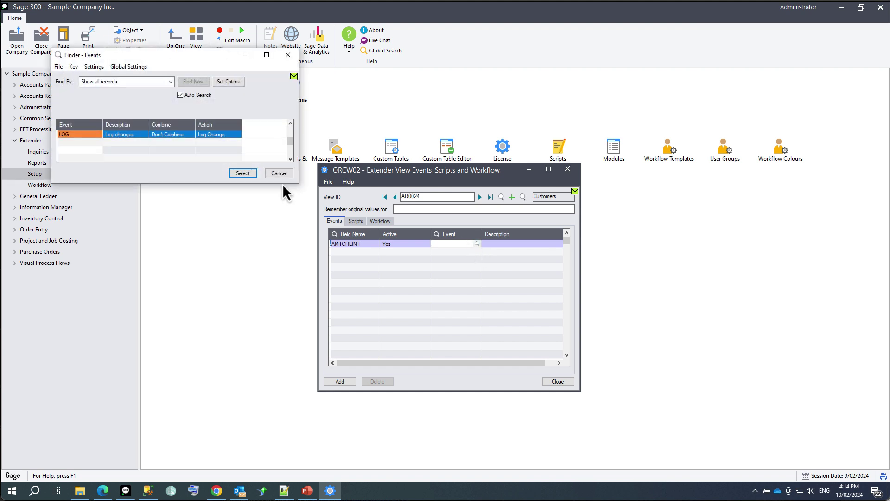
pyautogui.doubleClick(87, 138)
pyautogui.click(366, 254)
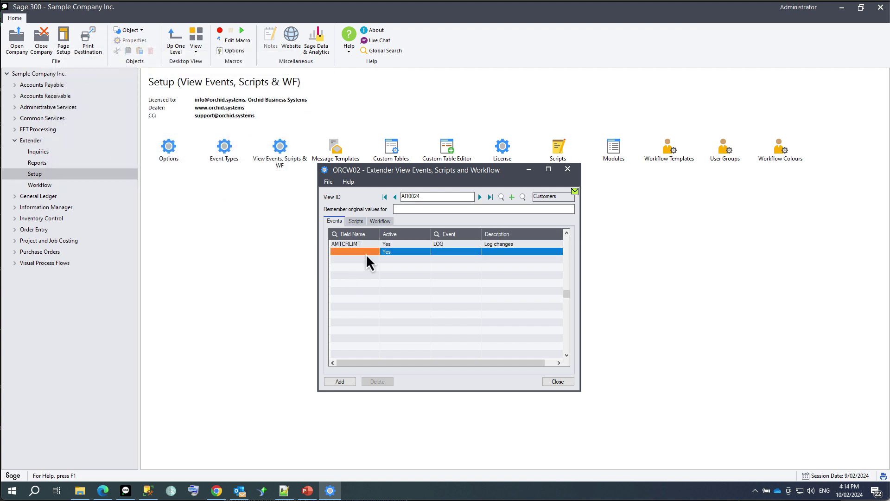
# Add a LOG event on the CODESTTE state field.
pyautogui.click(365, 254)
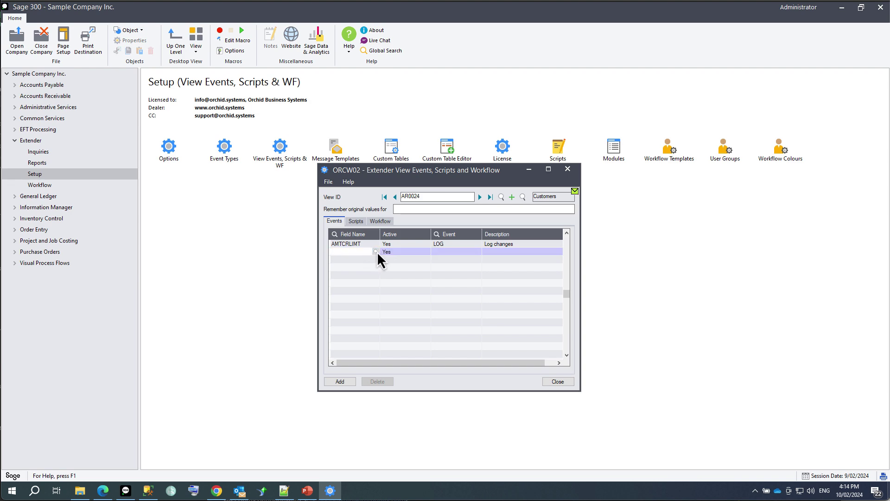
pyautogui.click(376, 252)
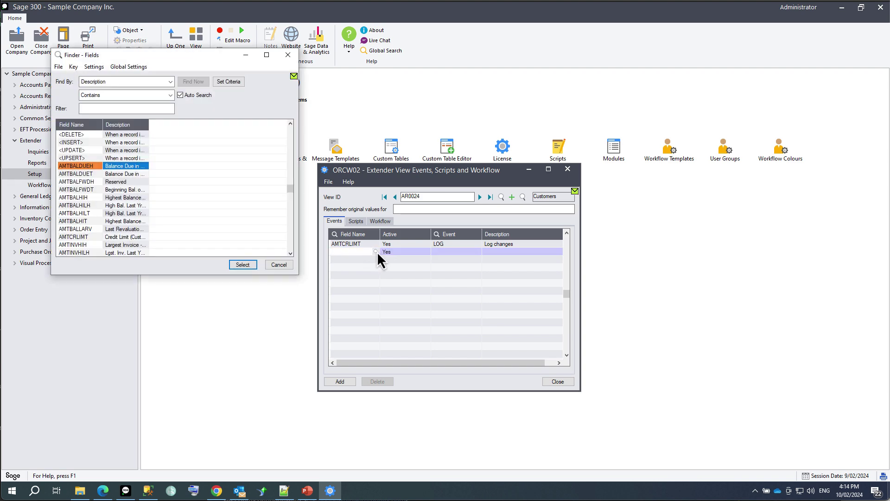
pyautogui.click(91, 108)
pyautogui.write('state')
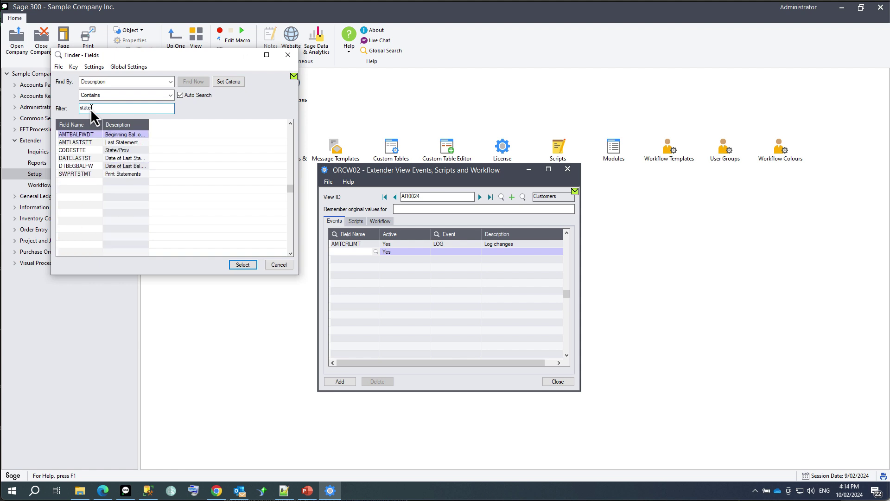
pyautogui.doubleClick(68, 149)
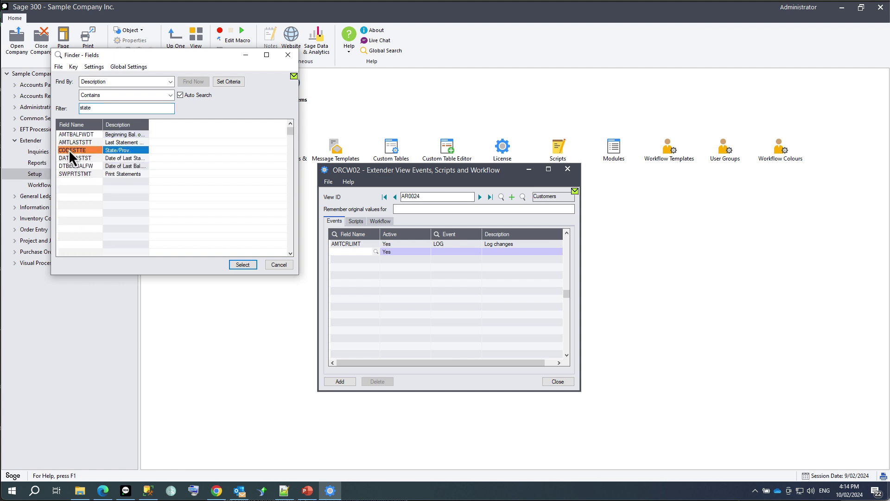
pyautogui.click(448, 253)
pyautogui.write('LOG')
pyautogui.press('Insert')
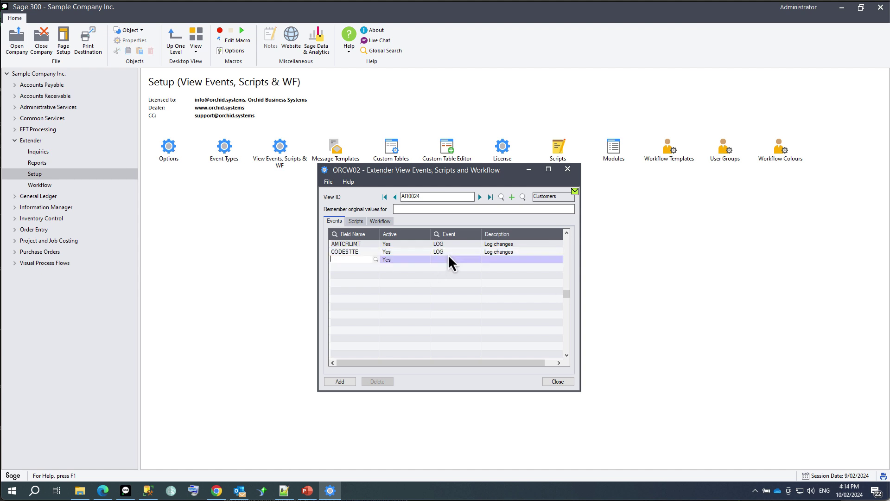
# Add a LOG event on the SWHOLD on-hold field and save the Customers view events.
pyautogui.click(376, 259)
pyautogui.click(118, 109)
pyautogui.write('hold')
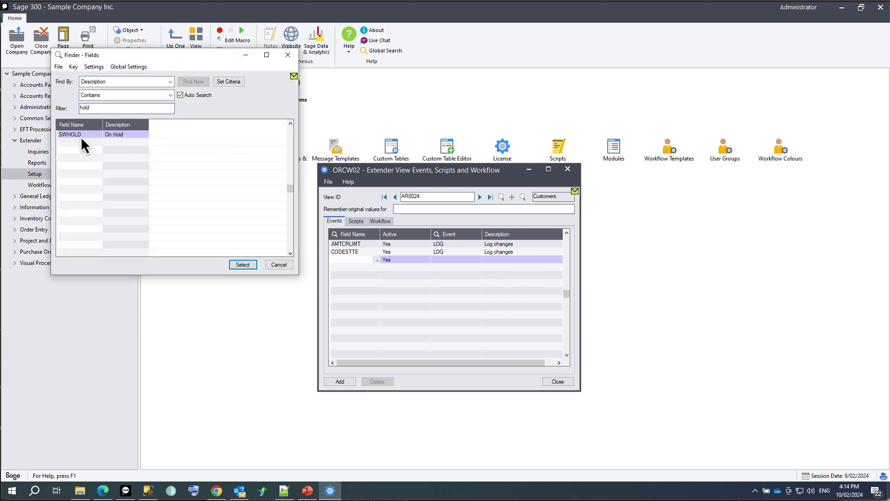
pyautogui.doubleClick(82, 135)
pyautogui.write('LOG')
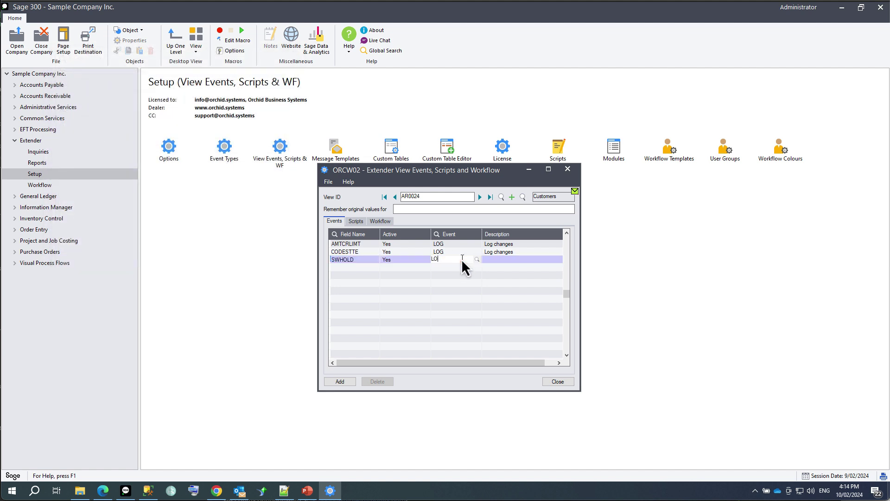
pyautogui.click(341, 381)
pyautogui.click(552, 382)
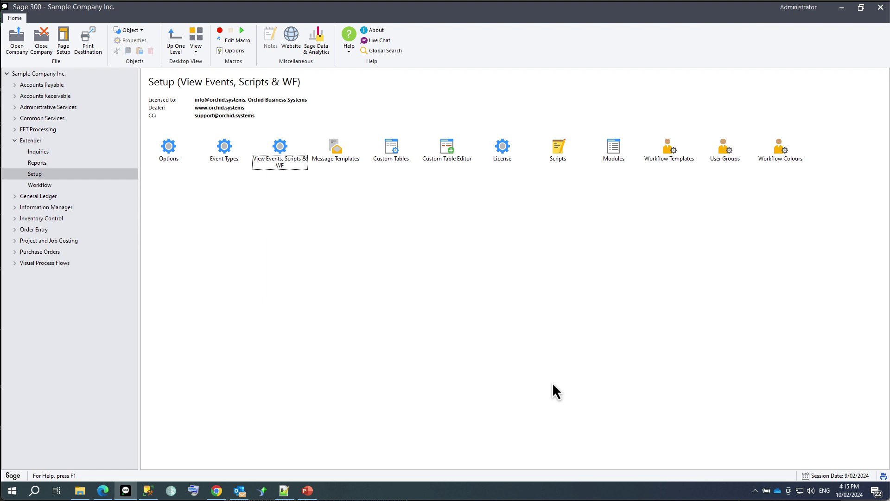
# Change the first customer's state to CALIFORNIA and credit limit to 21,000.00, and save.
pyautogui.click(49, 95)
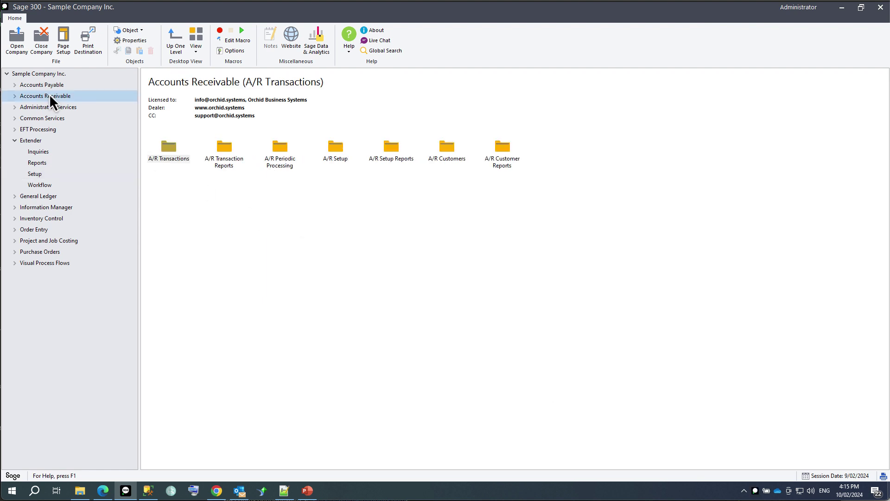
pyautogui.doubleClick(444, 144)
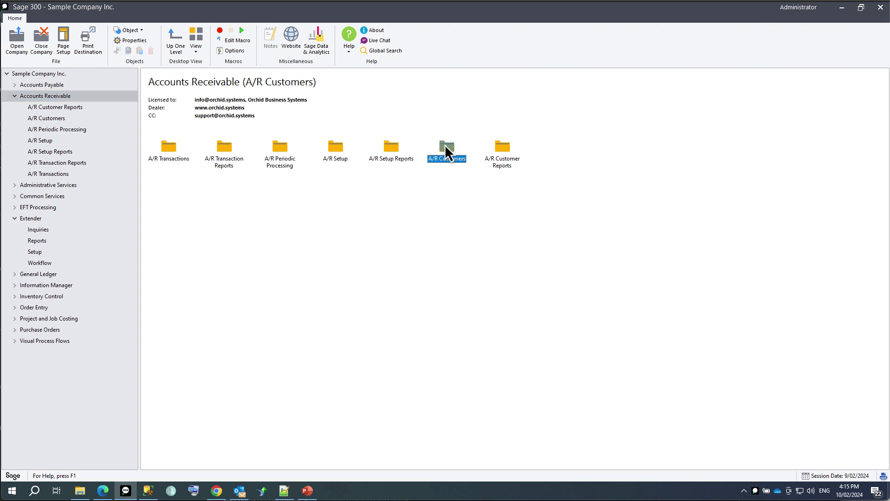
pyautogui.doubleClick(278, 157)
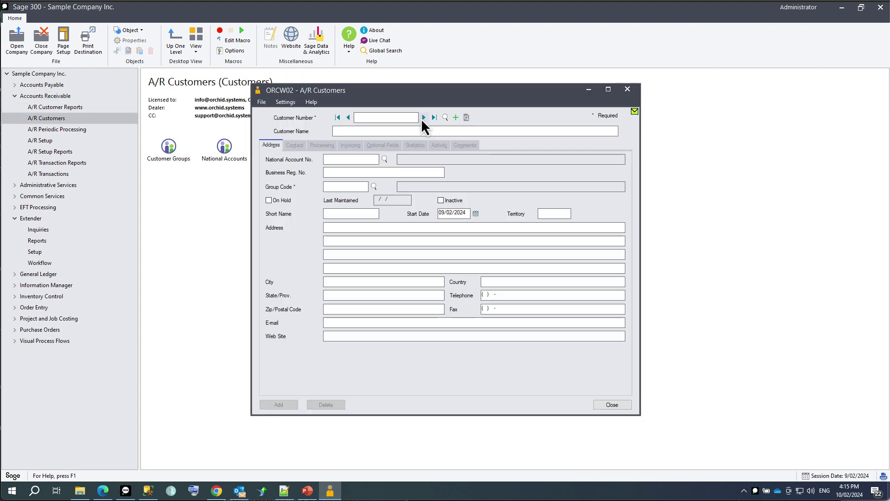
pyautogui.click(423, 118)
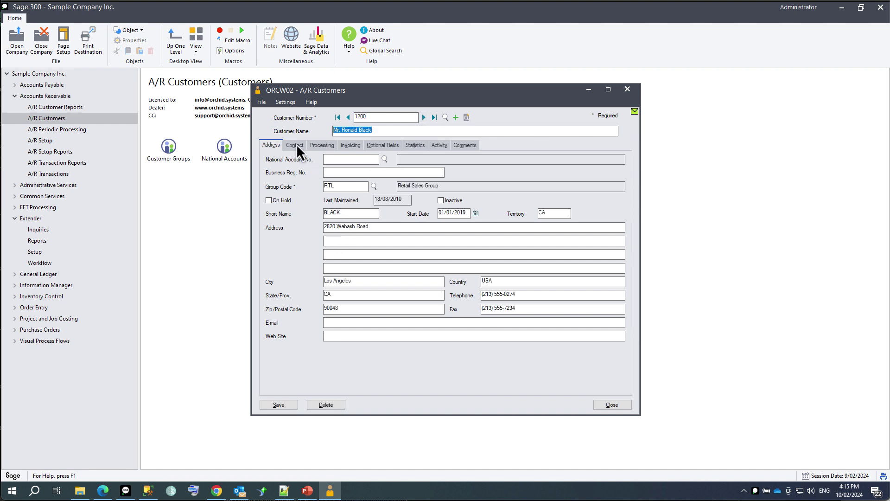
pyautogui.click(346, 295)
pyautogui.write('LIFORNIA')
pyautogui.click(320, 146)
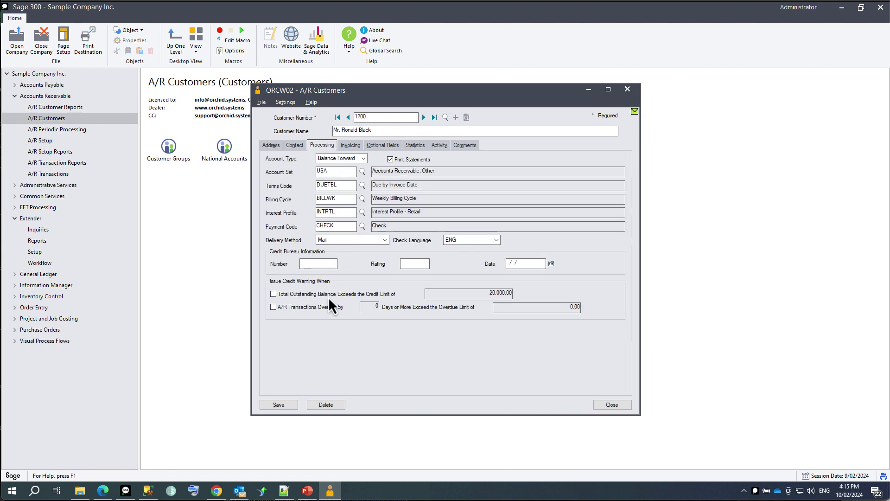
pyautogui.click(274, 294)
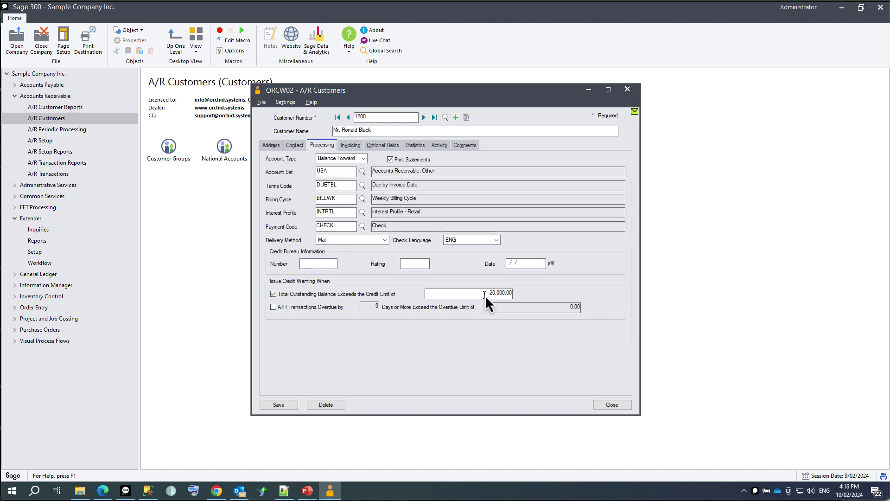
pyautogui.write('1')
pyautogui.press('Tab')
pyautogui.click(285, 403)
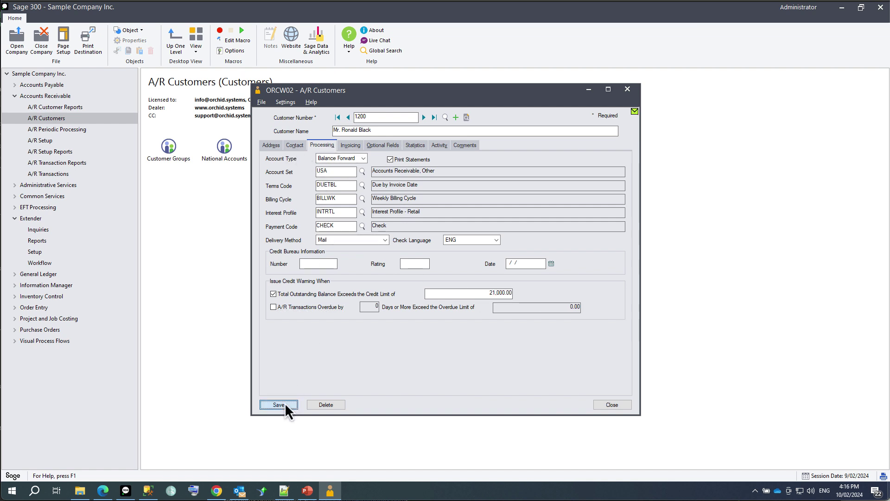
# Put the next customer, ACME Plumbing, on hold and save.
pyautogui.click(423, 117)
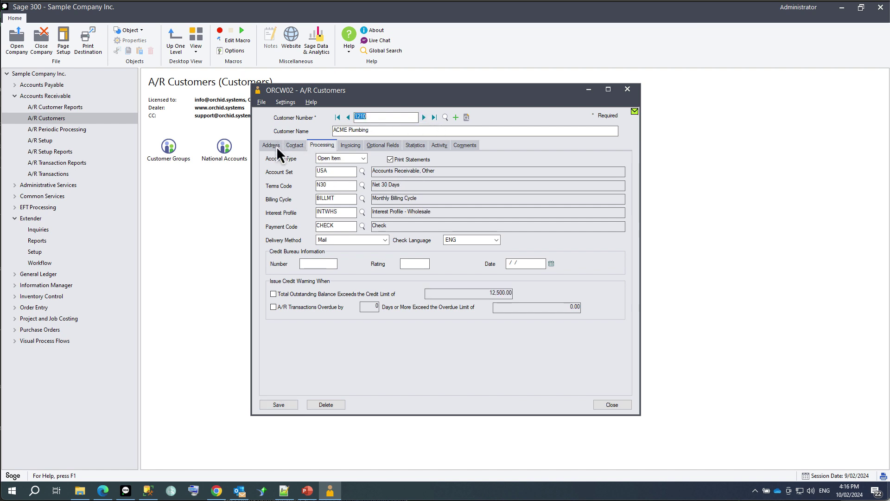
pyautogui.click(273, 145)
pyautogui.click(282, 200)
pyautogui.click(283, 405)
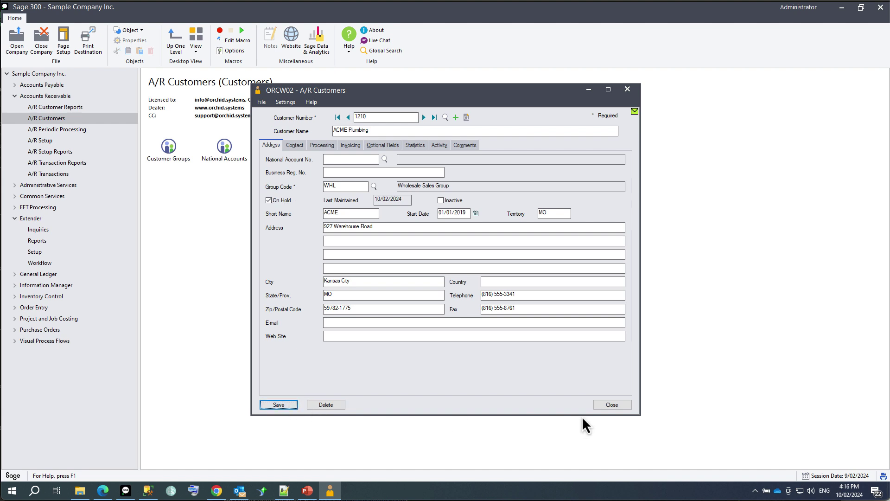
pyautogui.click(600, 404)
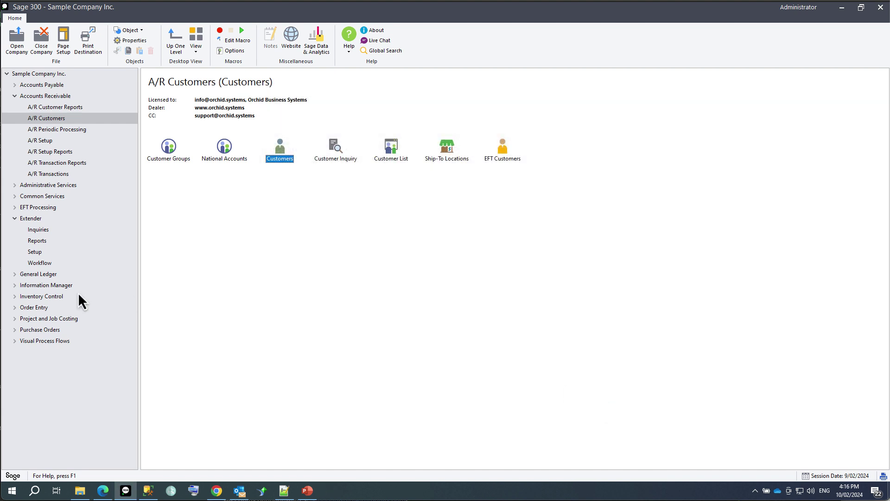
# Review the state, credit limit and on-hold changes in the full-screen Extender Log, then close it.
pyautogui.click(29, 219)
pyautogui.click(32, 230)
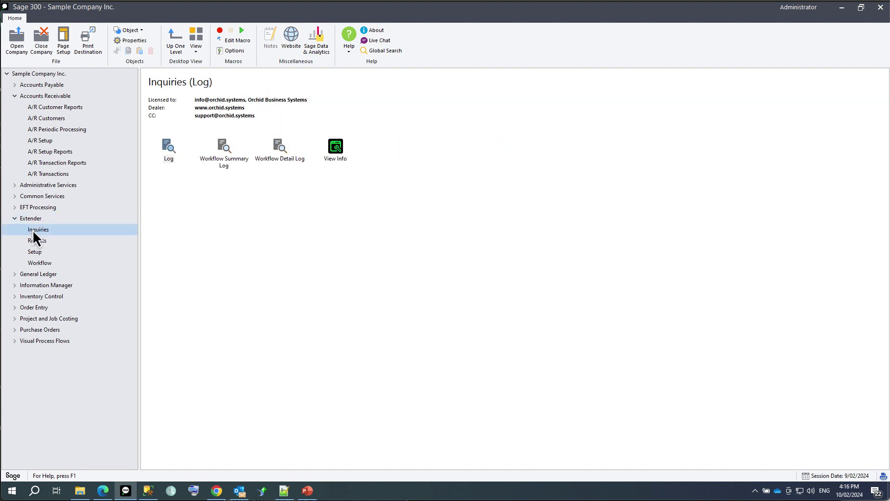
pyautogui.doubleClick(168, 147)
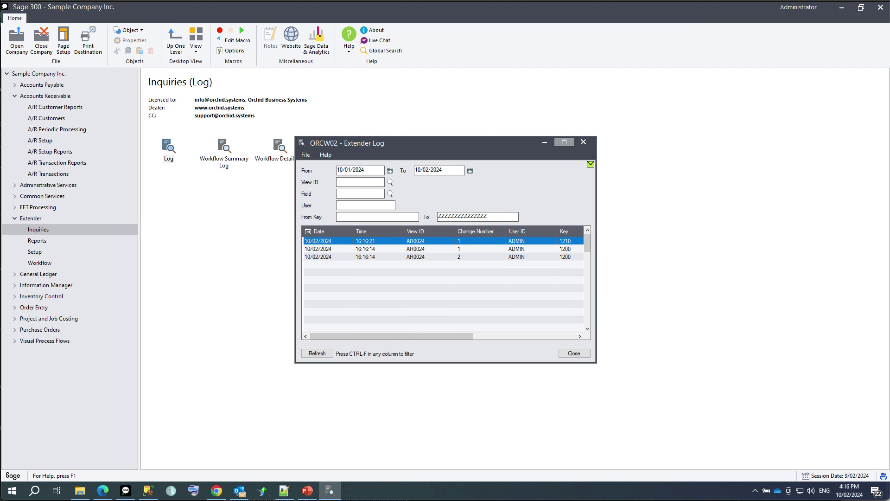
pyautogui.click(564, 142)
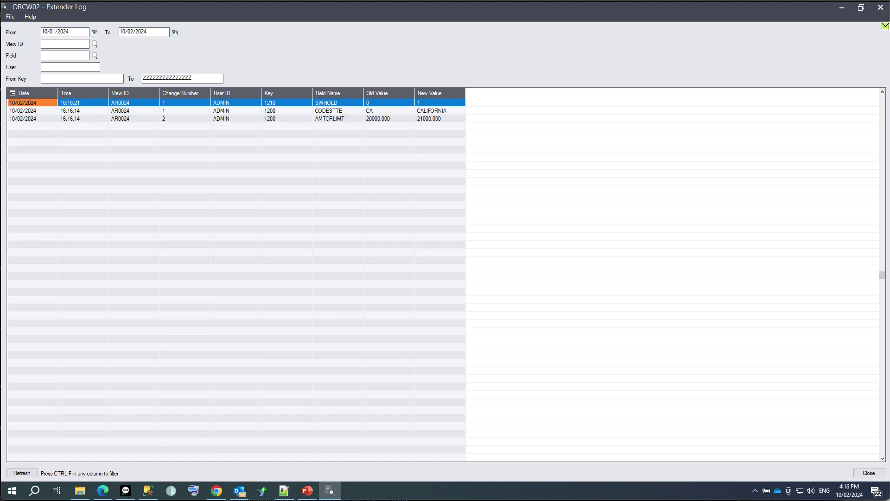
pyautogui.hotkey('alt', 'F4')
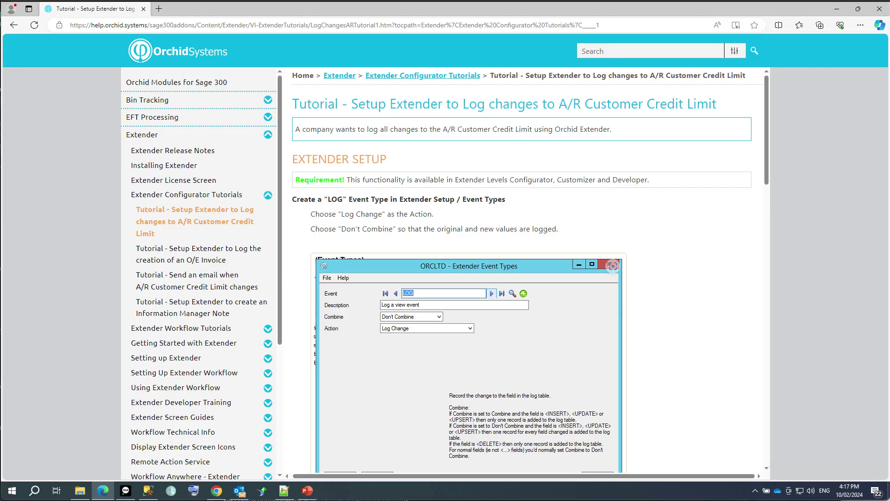
# Read the 'Log the creation of an O/E Invoice' tutorial down to Step 2, then return to Sage 300.
pyautogui.click(173, 249)
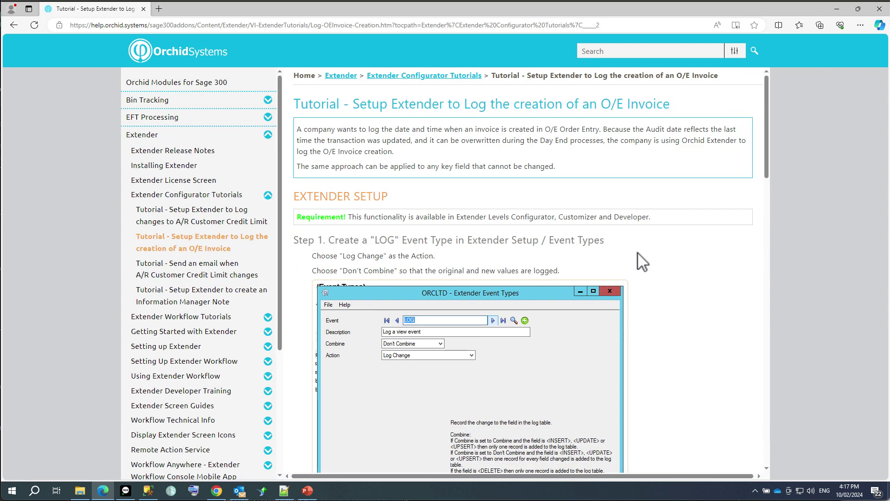
pyautogui.moveTo(768, 163); pyautogui.dragTo(762, 307)
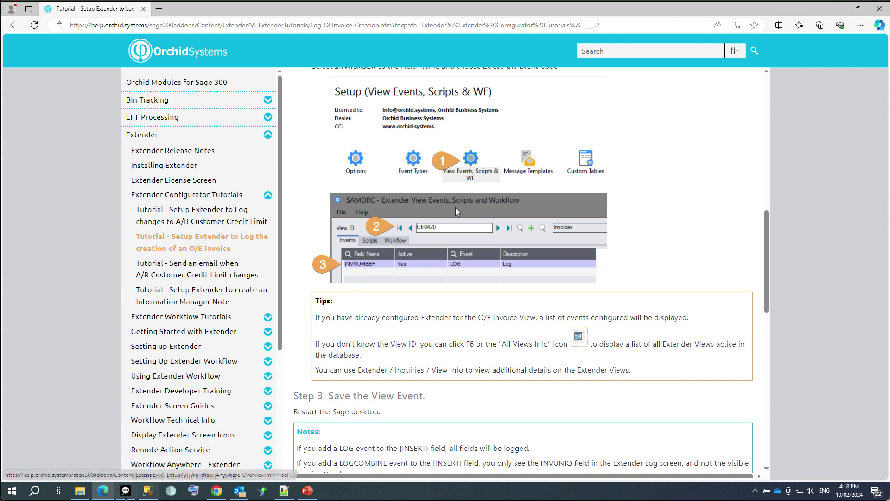
pyautogui.click(126, 492)
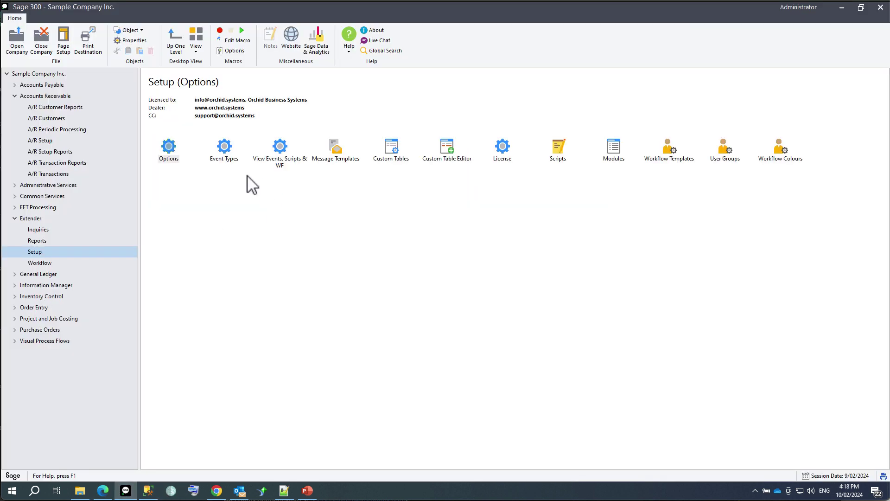
# Load view OE0420 Invoices in View Events, Scripts and Workflow.
pyautogui.doubleClick(280, 158)
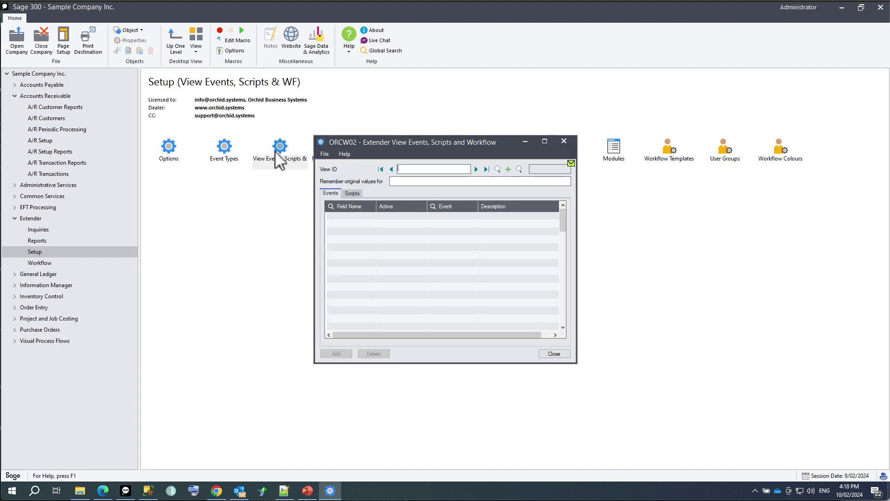
pyautogui.click(518, 170)
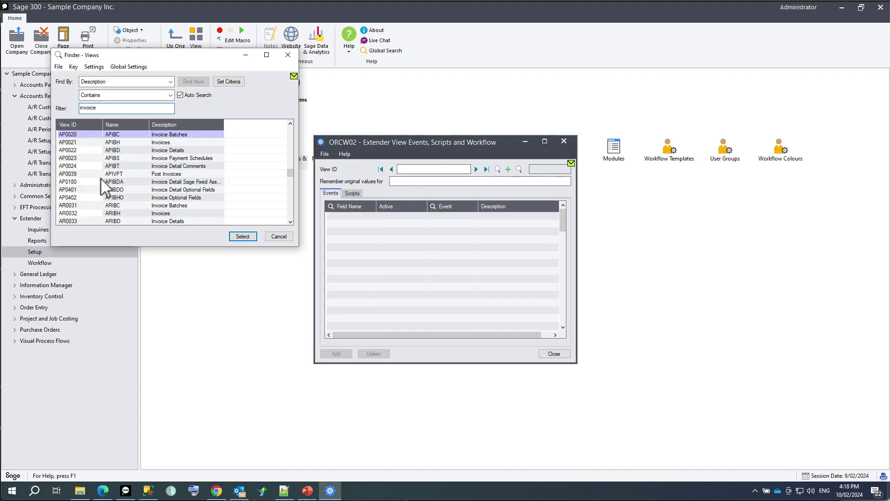
pyautogui.moveTo(115, 246); pyautogui.dragTo(115, 438)
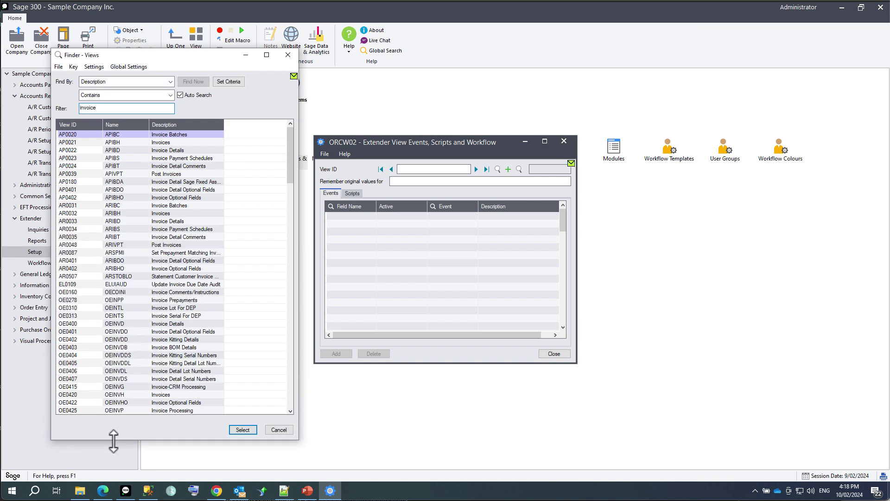
pyautogui.click(68, 397)
pyautogui.click(235, 427)
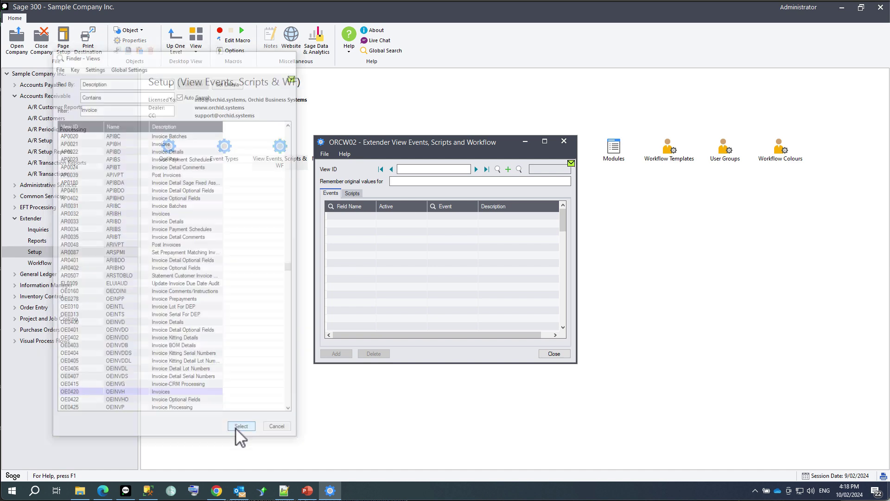
# Add and save a LOG event on the INVNUMBER invoice number field.
pyautogui.click(353, 216)
pyautogui.press('F5')
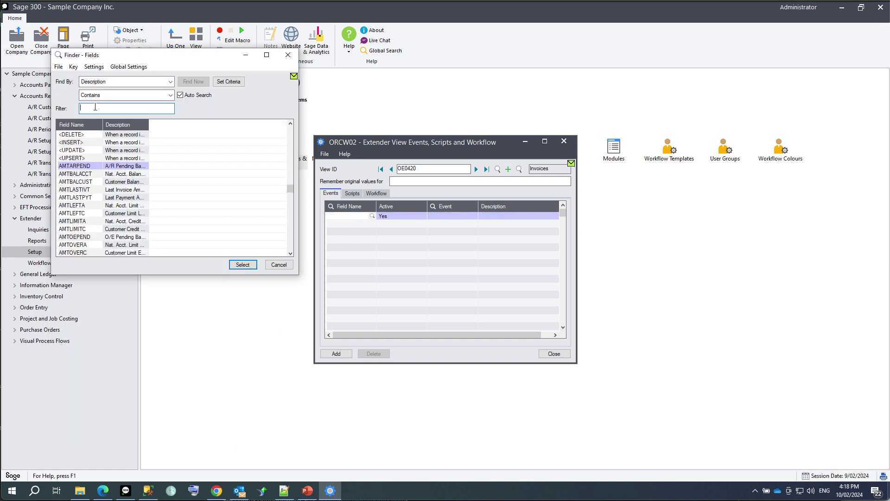
pyautogui.write('invoice')
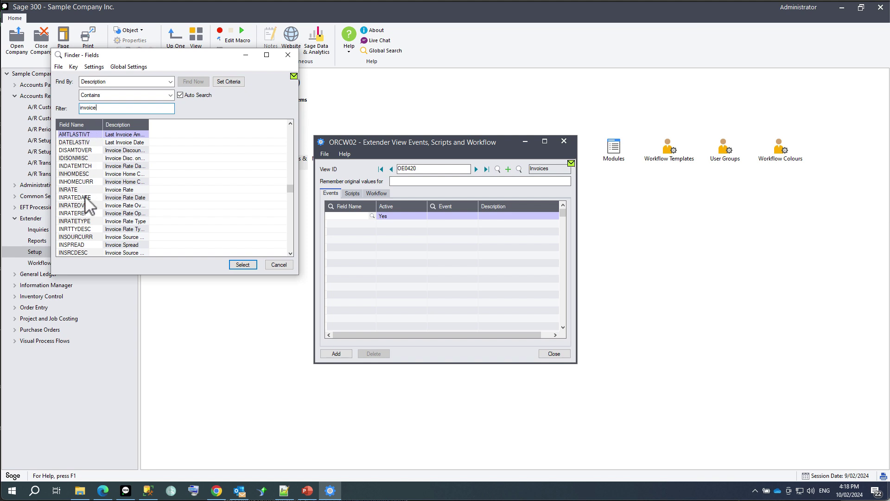
pyautogui.moveTo(98, 279); pyautogui.dragTo(98, 414)
pyautogui.doubleClick(86, 106)
pyautogui.write('number')
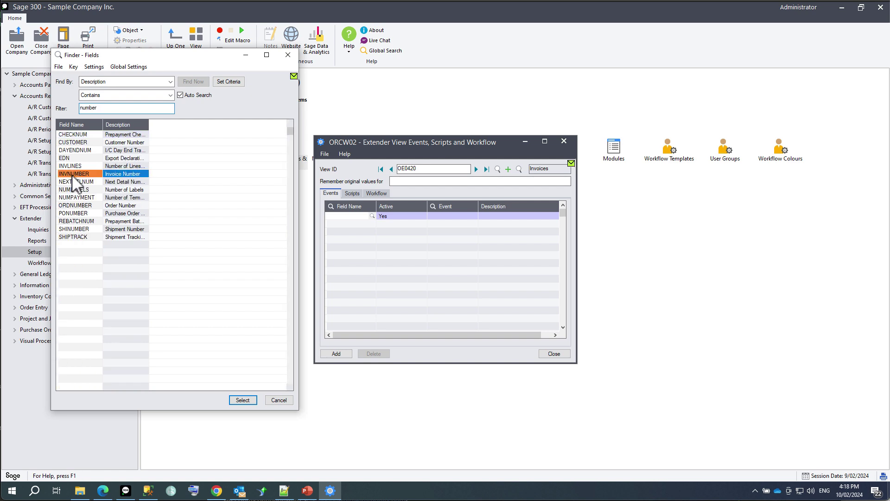
pyautogui.doubleClick(71, 174)
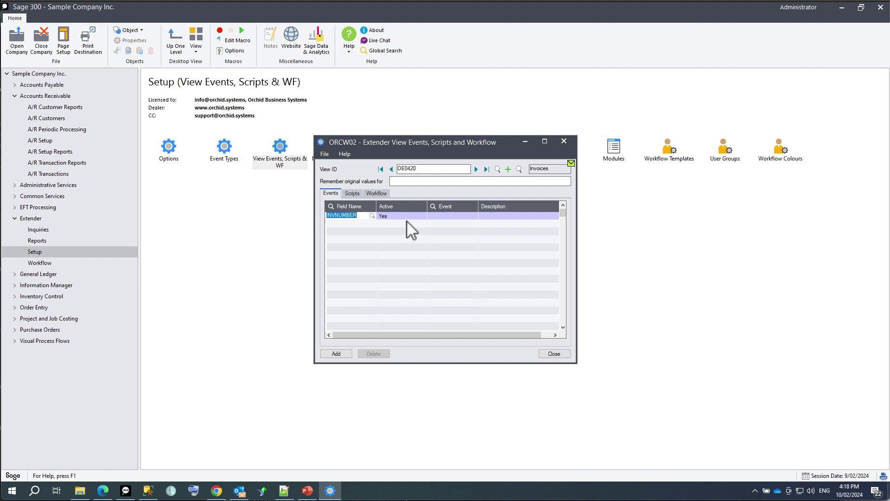
pyautogui.click(441, 218)
pyautogui.write('LOG')
pyautogui.press('Tab')
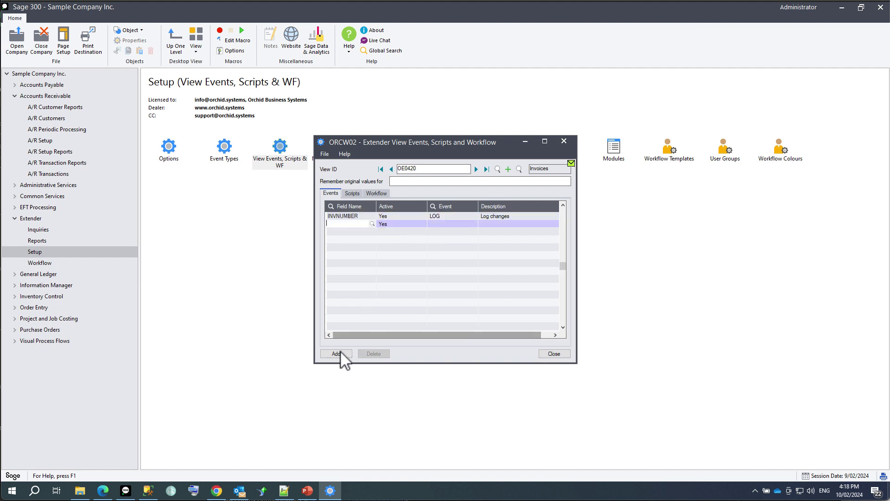
pyautogui.click(346, 353)
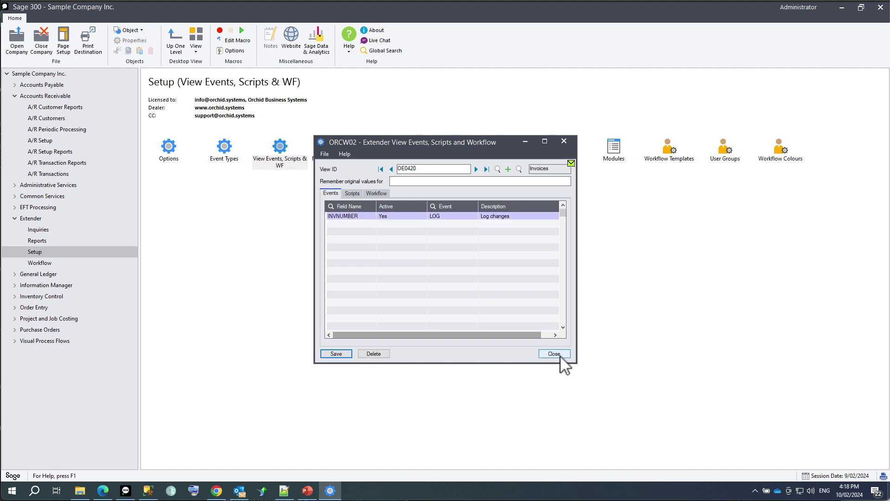
pyautogui.click(554, 354)
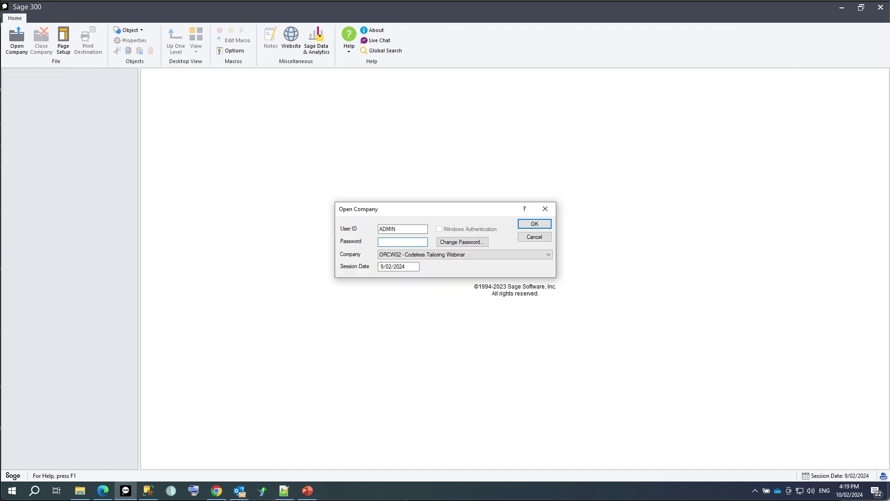
# Sign back in, post the order shipped in full with an invoice, and open Extender Inquiries.
pyautogui.write('********')
pyautogui.press('Return')
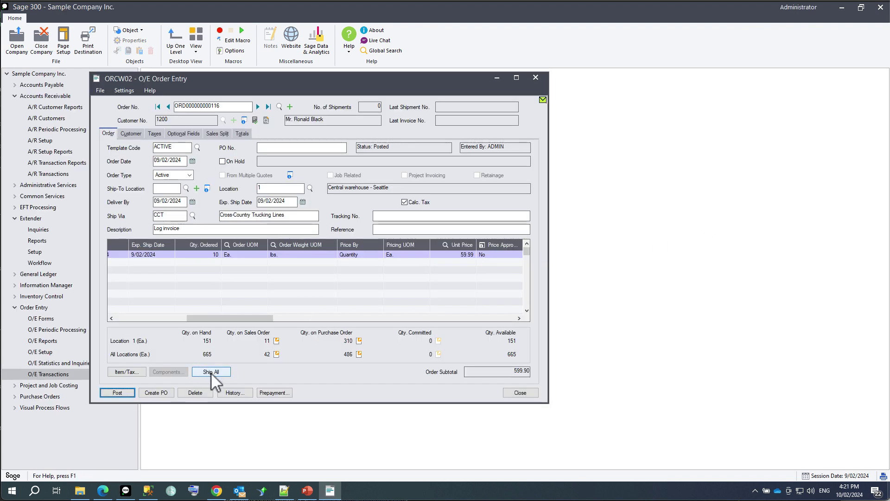
pyautogui.click(211, 372)
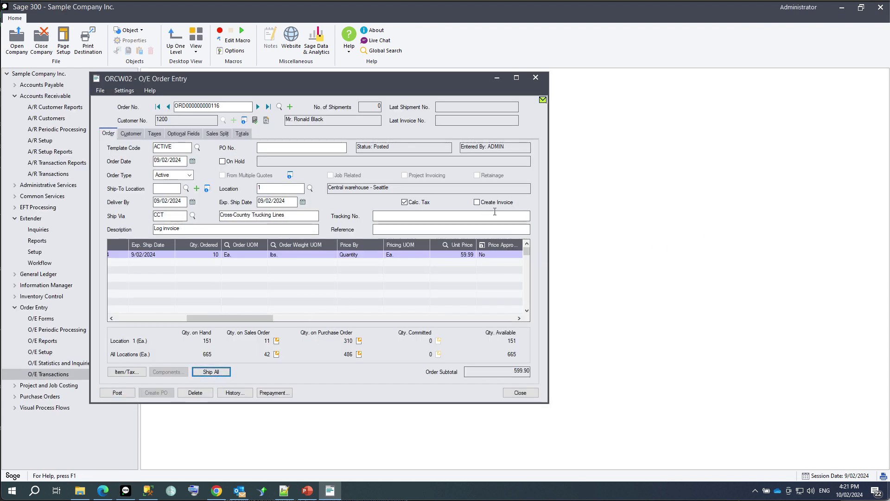
pyautogui.click(476, 202)
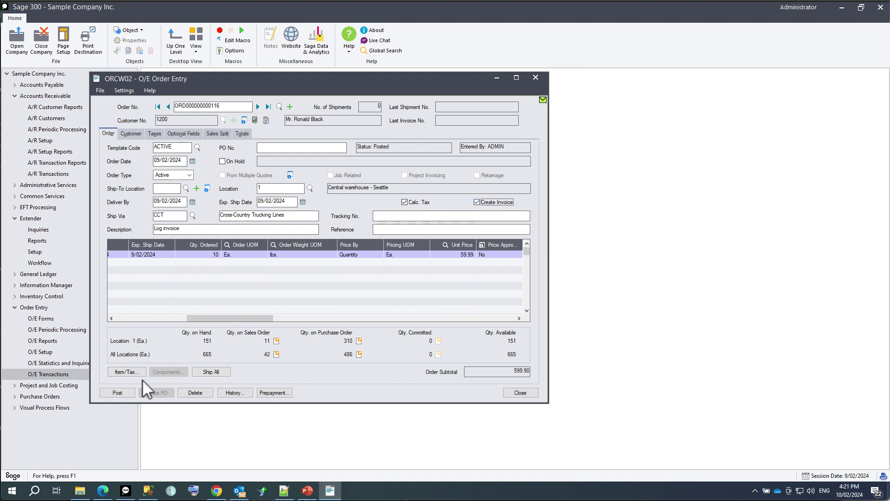
pyautogui.click(122, 392)
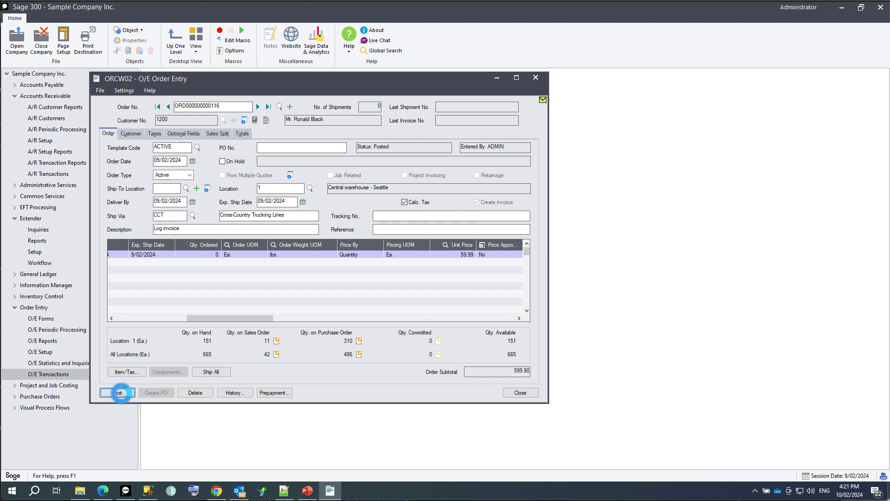
pyautogui.click(157, 193)
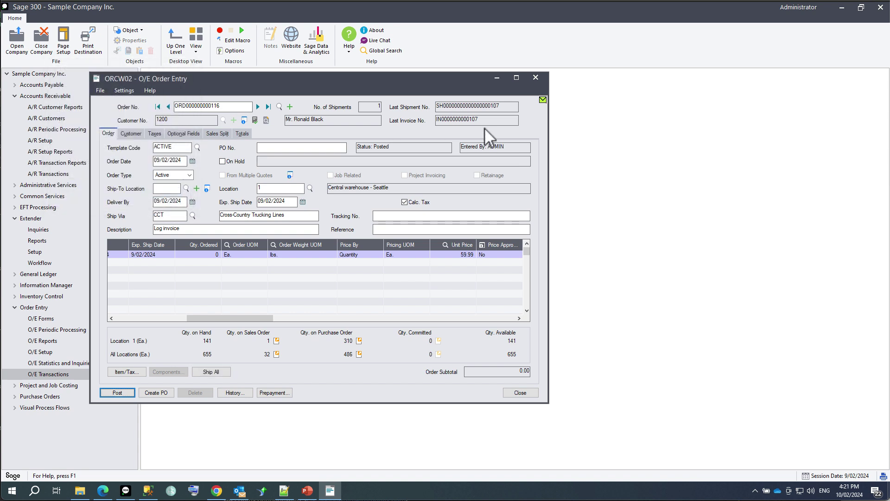
pyautogui.click(35, 231)
# Check the OE0420 INVNUMBER entry in the full-screen Extender Log, then return to Order Entry.
pyautogui.doubleClick(167, 153)
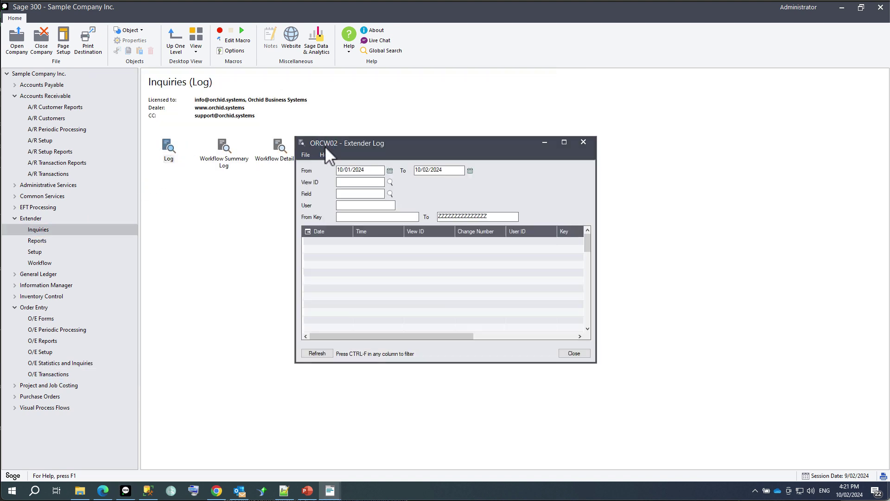
pyautogui.click(564, 142)
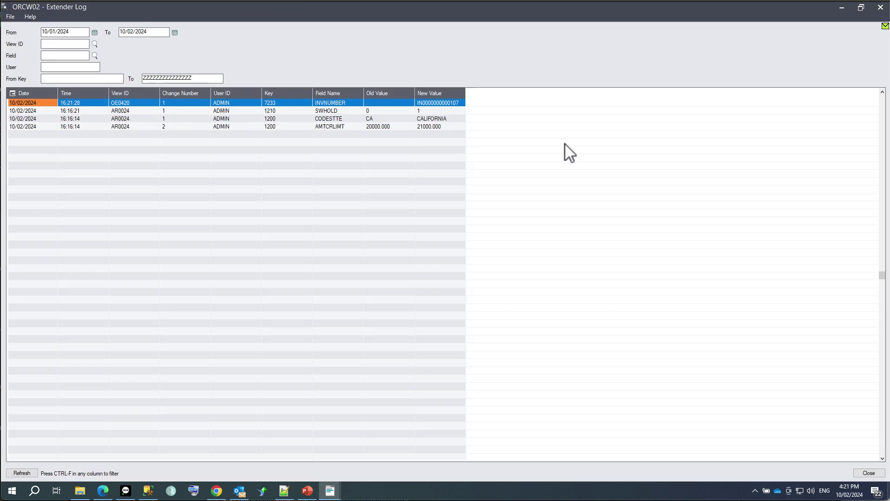
pyautogui.click(332, 103)
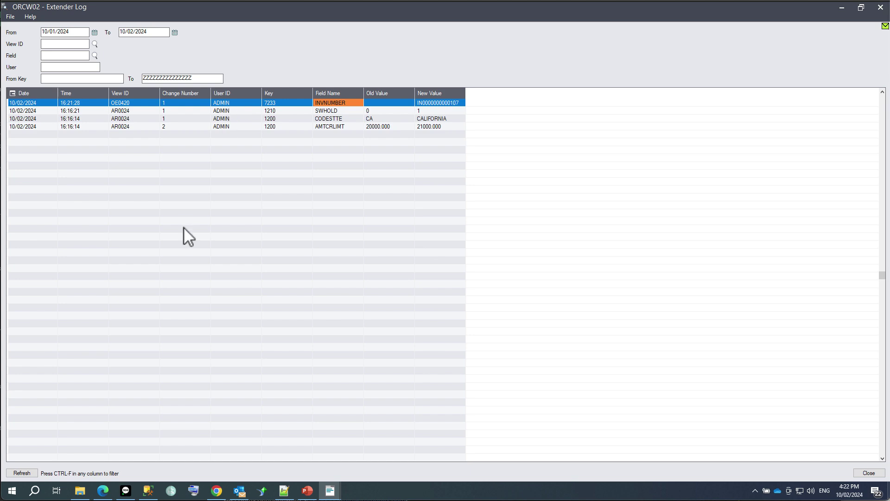
pyautogui.click(334, 493)
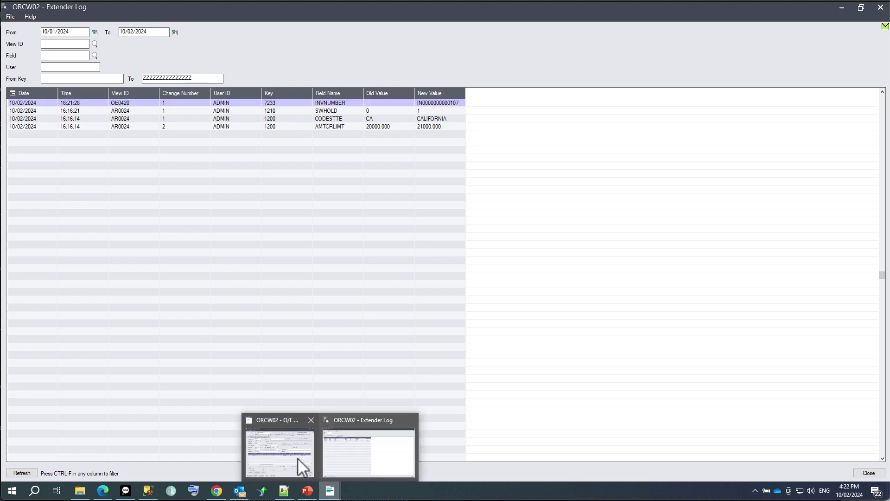
pyautogui.click(296, 457)
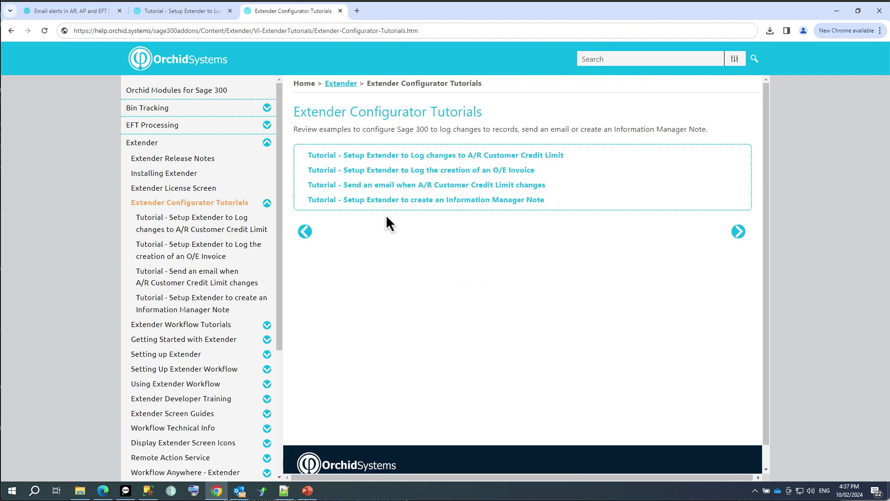
# Read the 'Send an email when A/R Customer Credit Limit changes' tutorial, then go to the Extender Scripts page.
pyautogui.click(382, 185)
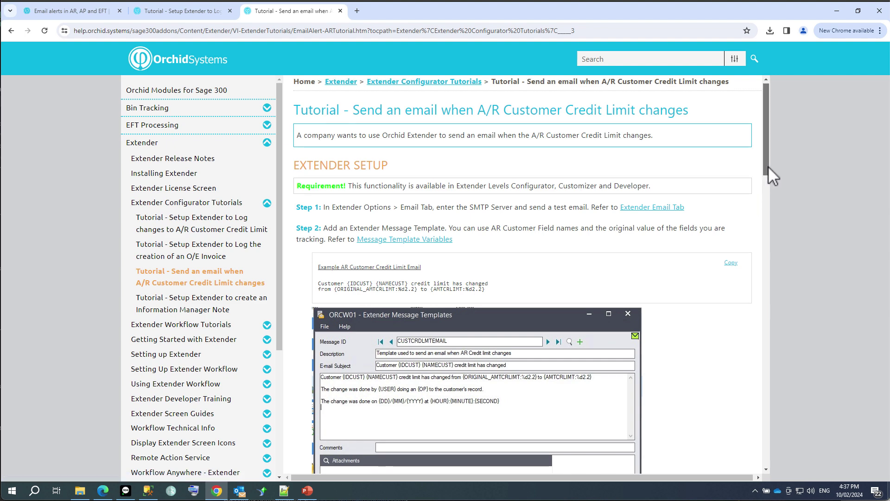
pyautogui.moveTo(767, 168); pyautogui.dragTo(757, 248)
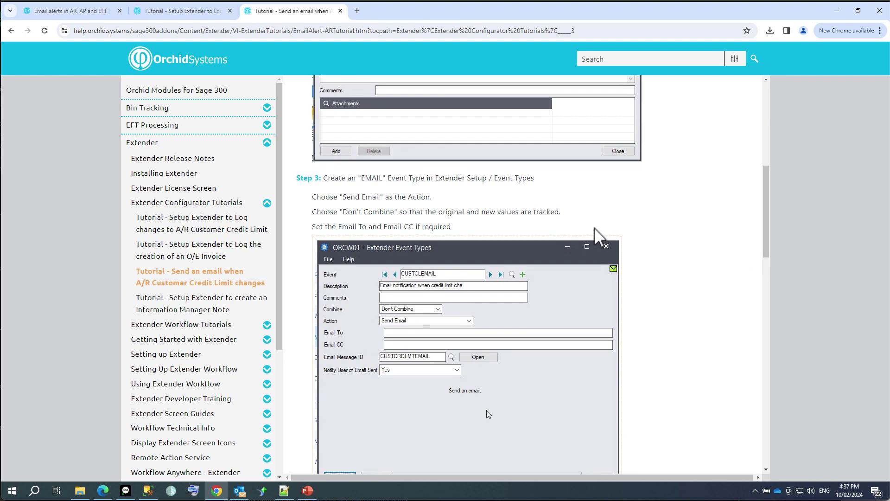
pyautogui.moveTo(766, 223); pyautogui.dragTo(763, 290)
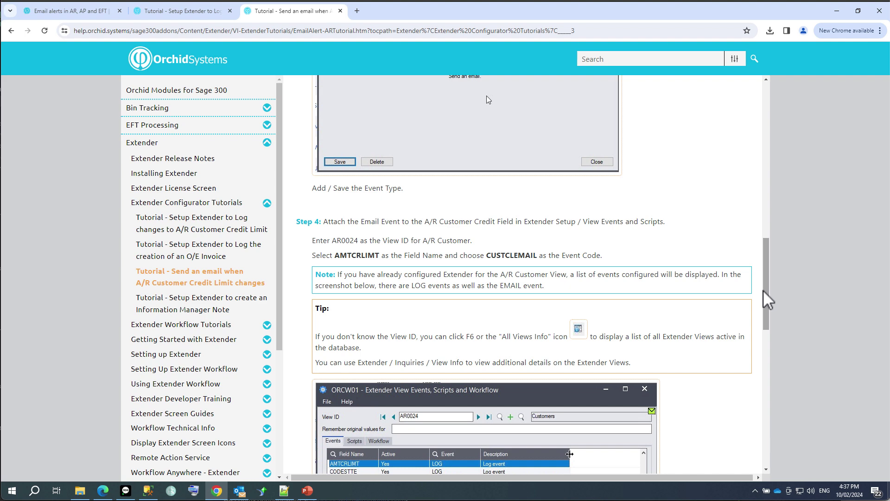
pyautogui.moveTo(766, 289); pyautogui.dragTo(763, 367)
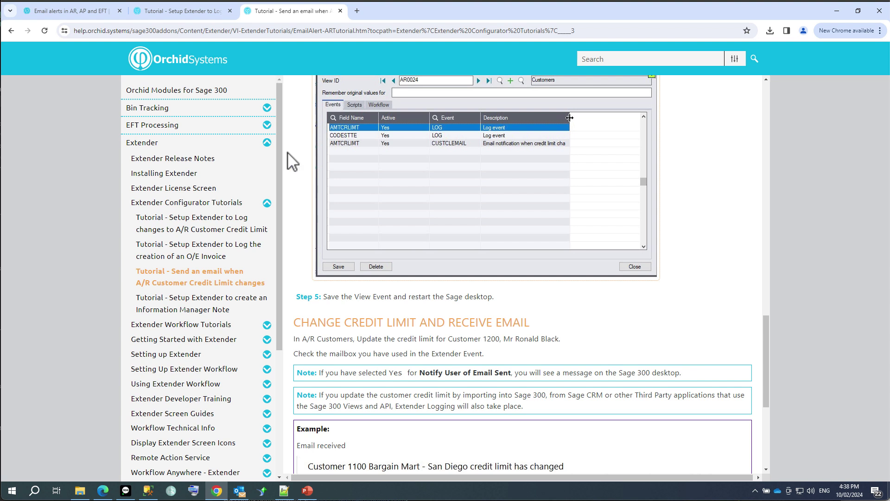
pyautogui.click(66, 12)
pyautogui.click(309, 181)
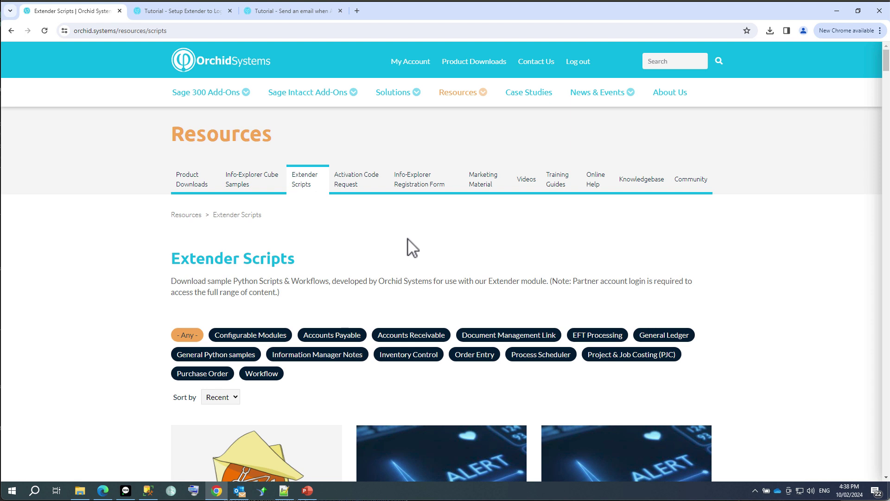
# Filter to Configurable Modules and download EmailAlerts-ExtenderConfigurator.zip from the Email alerts in AR, AP and EFT page.
pyautogui.click(251, 343)
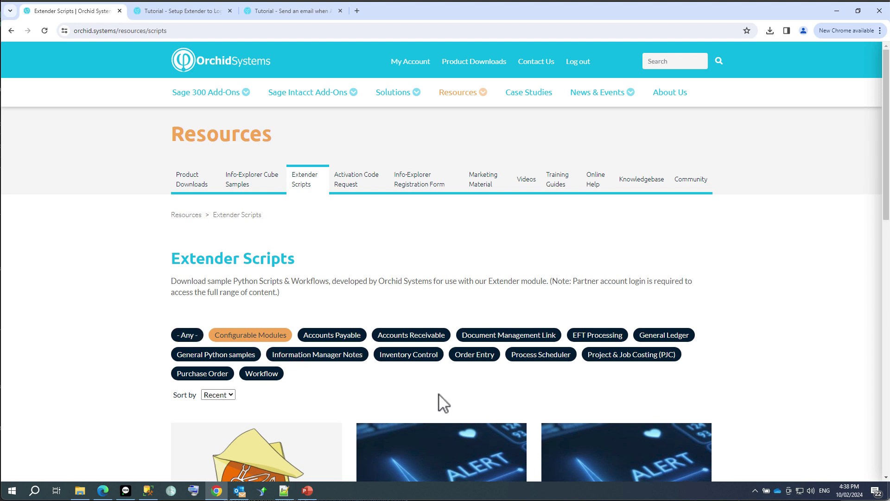
pyautogui.scroll(-1, 441, 402)
pyautogui.scroll(-3, 441, 401)
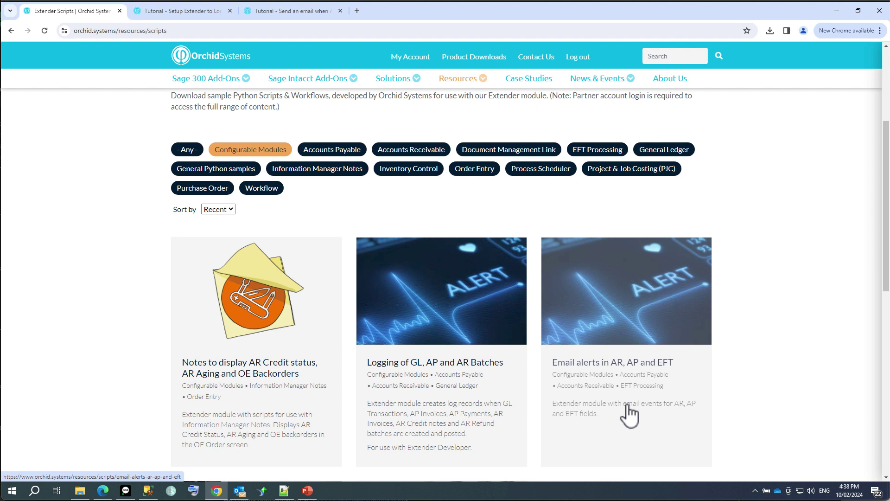
pyautogui.click(605, 391)
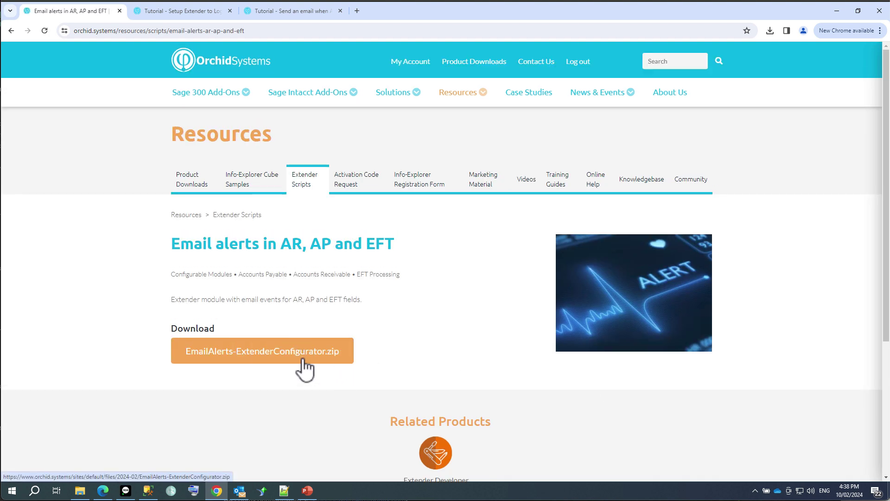
pyautogui.click(303, 358)
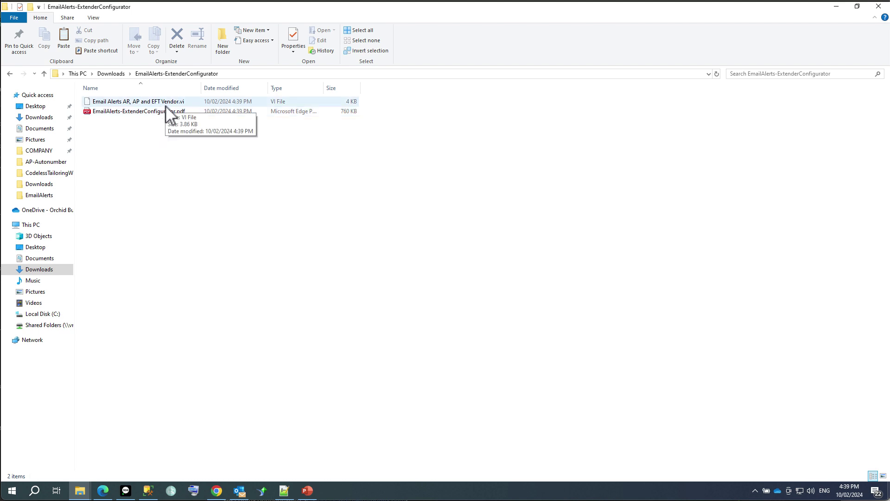
# Open EmailAlerts-ExtenderConfigurator.pdf from the Downloads > EmailAlerts-ExtenderConfigurator folder.
pyautogui.doubleClick(127, 114)
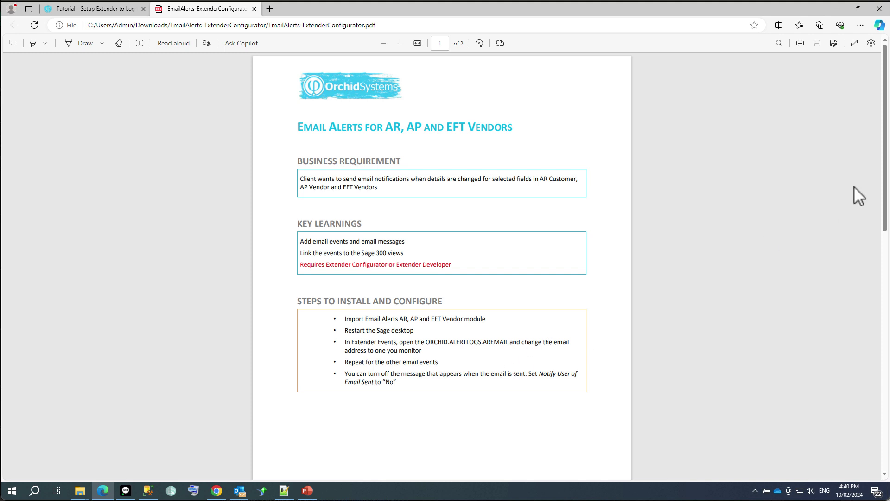
# Scroll through the PDF's install steps, then return to Sage 300's Extender Modules screen.
pyautogui.moveTo(884, 197); pyautogui.dragTo(870, 392)
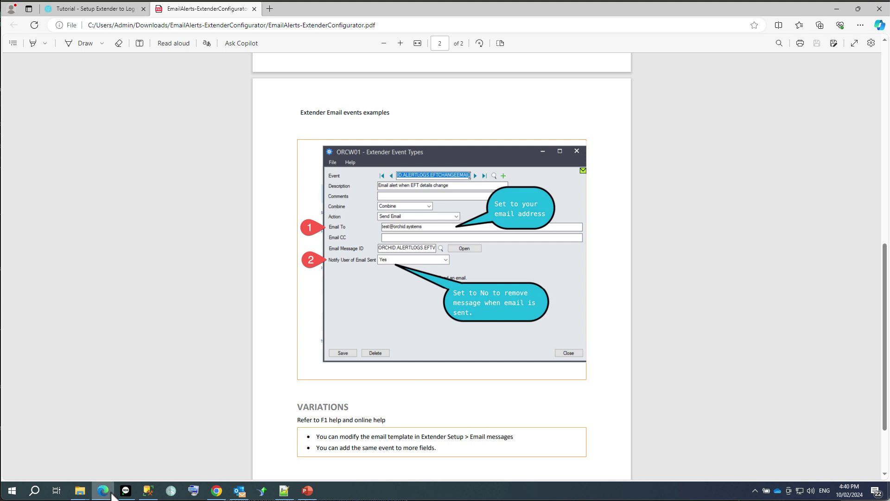
pyautogui.moveTo(126, 495)
pyautogui.click(131, 471)
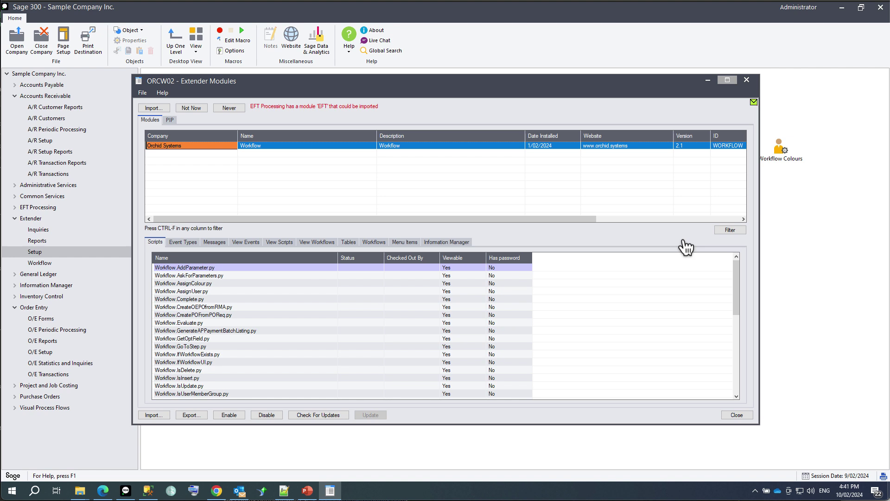
# Import 'Email Alerts AR, AP and EFT Vendor.vi' from Downloads > EmailAlerts-ExtenderConfigurator into Extender.
pyautogui.click(152, 415)
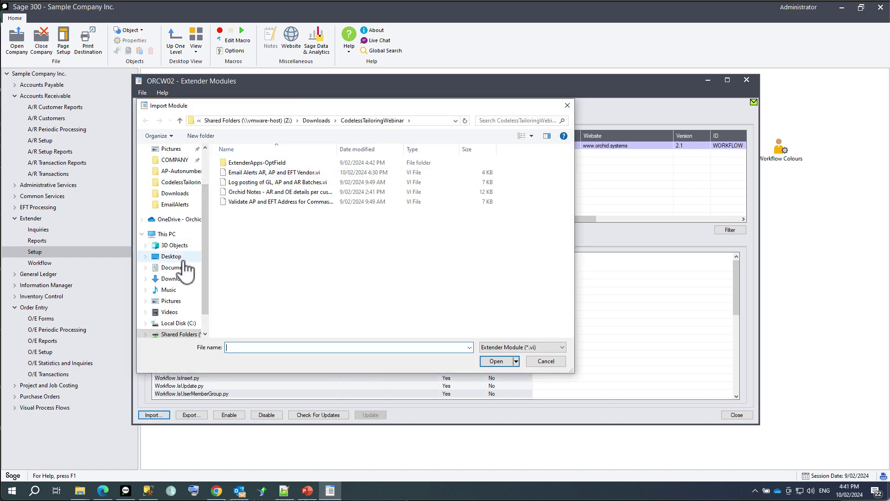
pyautogui.click(175, 279)
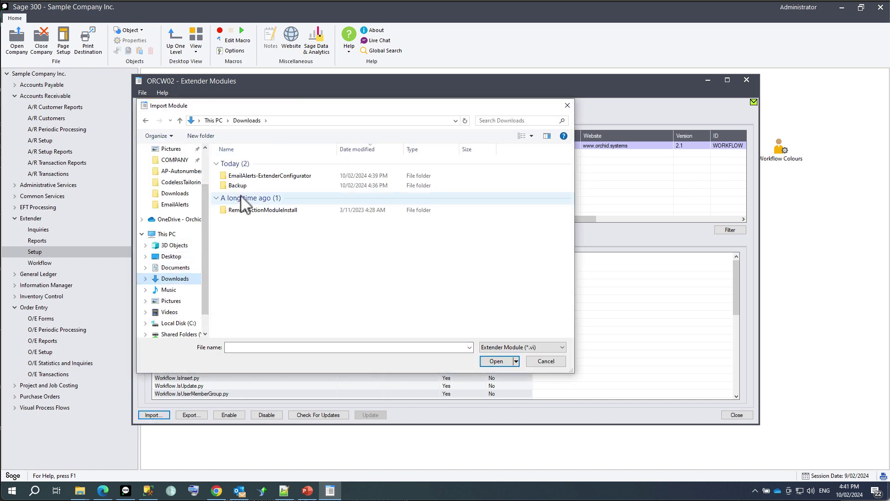
pyautogui.doubleClick(244, 177)
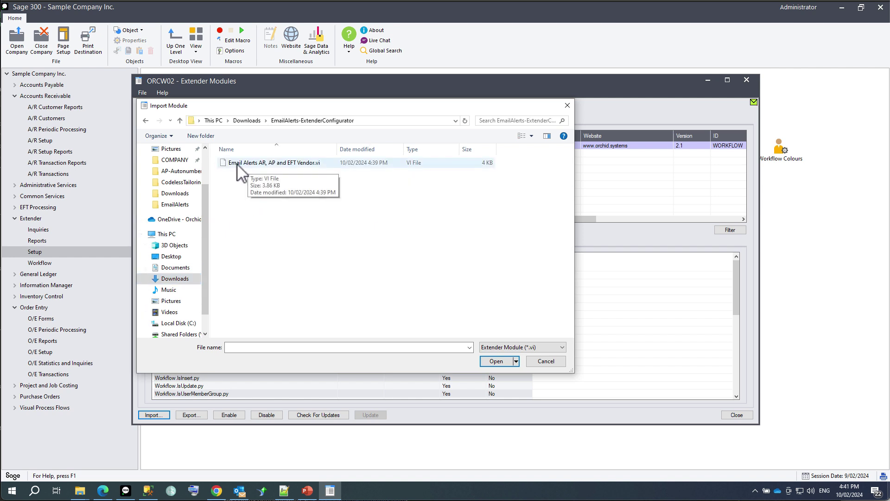
pyautogui.doubleClick(238, 164)
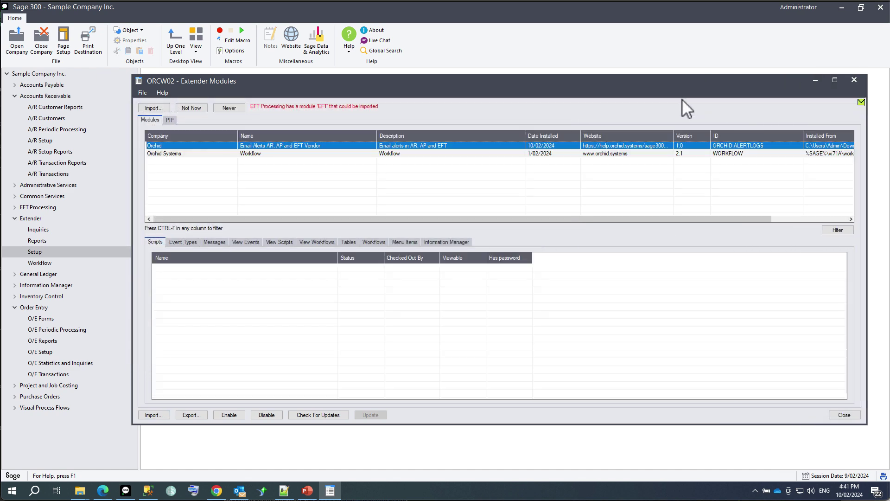
# Open the ORCHID.ALERTLOGS.APVENDOREMAIL event type from the module's Event Types list.
pyautogui.moveTo(685, 84); pyautogui.dragTo(620, 75)
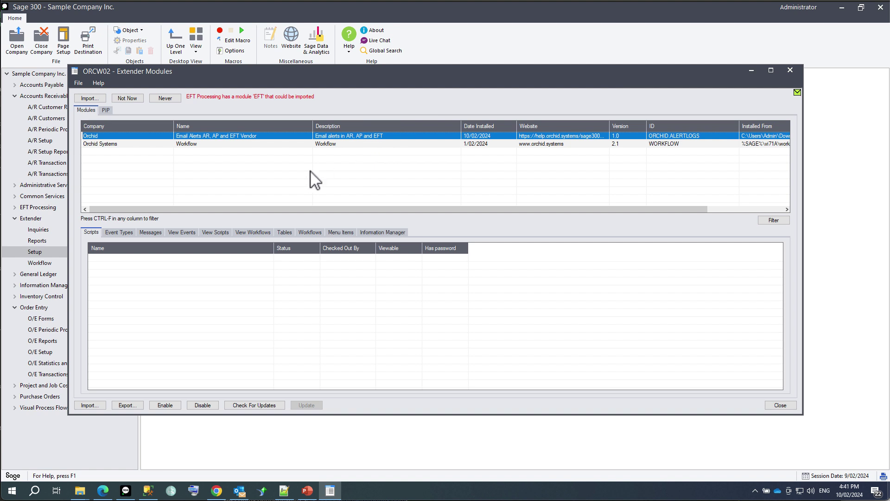
pyautogui.click(114, 232)
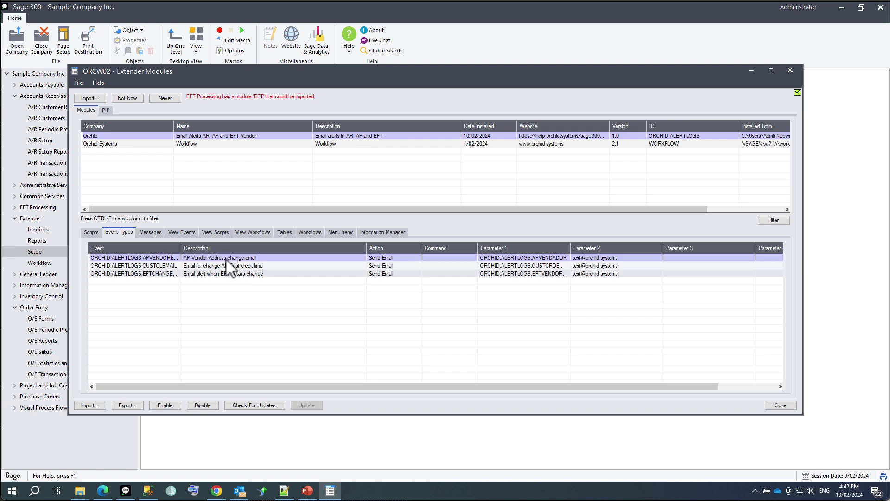
pyautogui.doubleClick(226, 258)
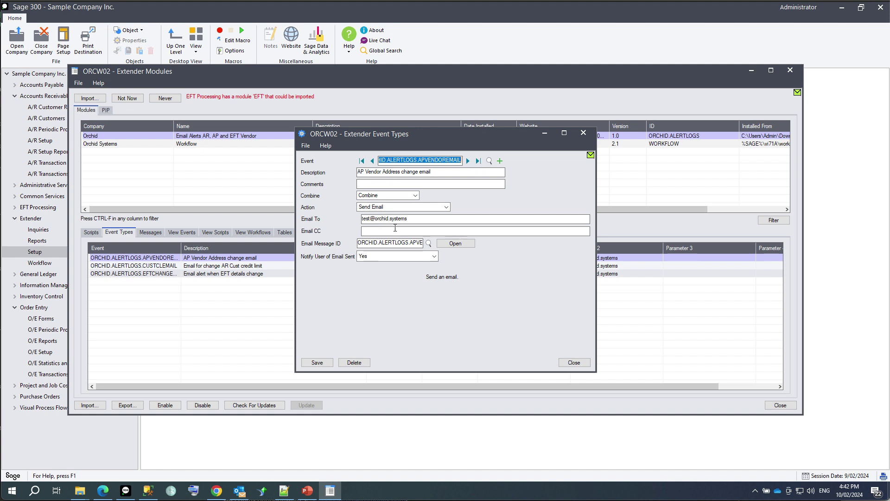
# View the email template linked to the APVENDOREMAIL event, then close the template and event settings.
pyautogui.click(404, 246)
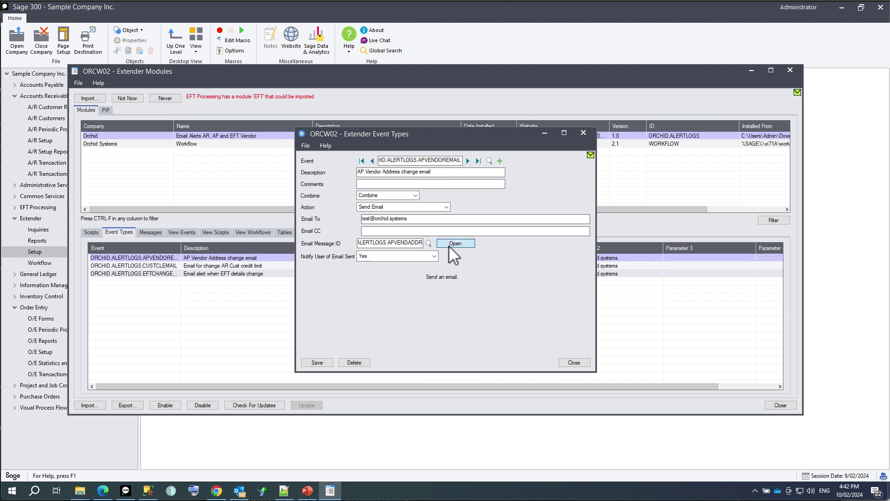
pyautogui.click(452, 245)
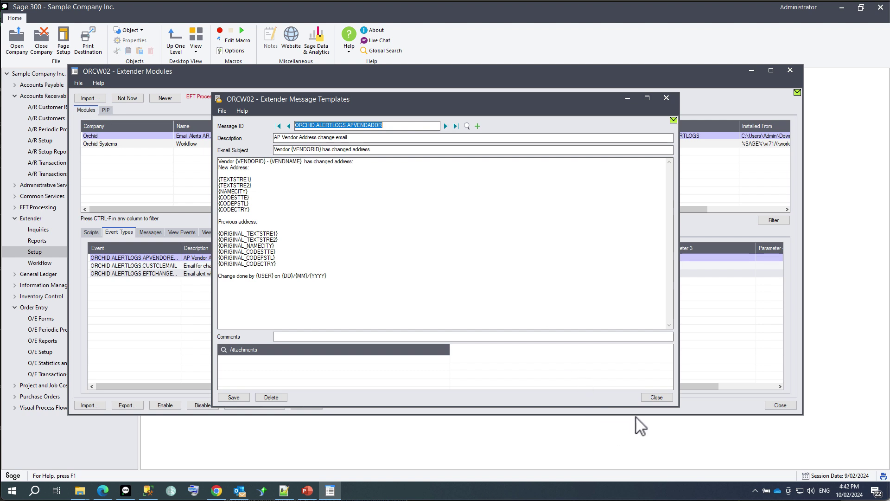
pyautogui.click(655, 397)
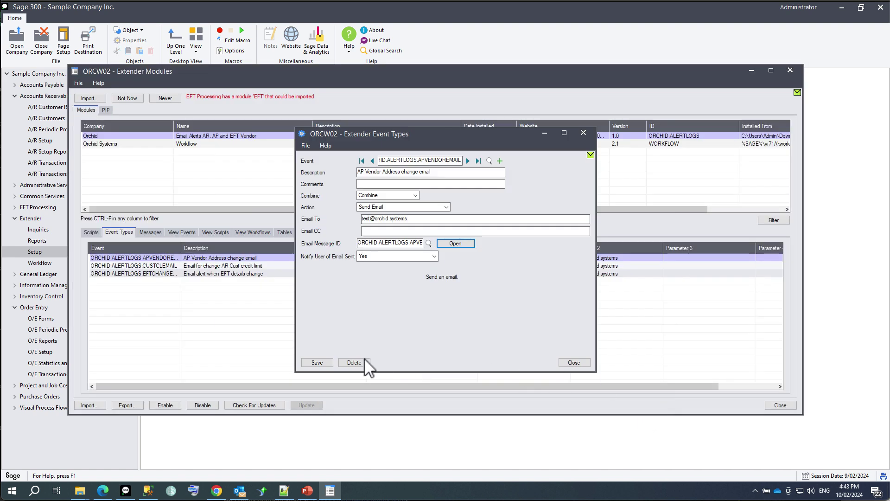
pyautogui.click(568, 365)
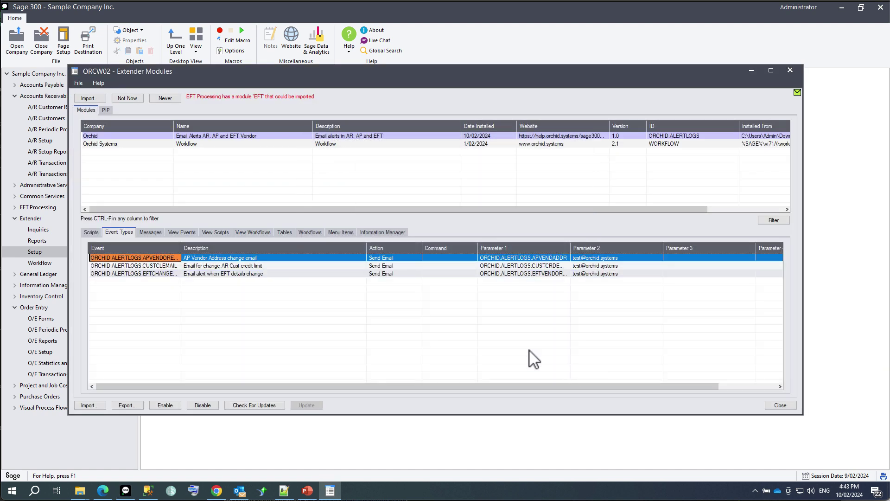
# Show the module's message templates, then its view events (AP0015, AR0024 AMTCRLIMT, EL0006).
pyautogui.click(150, 232)
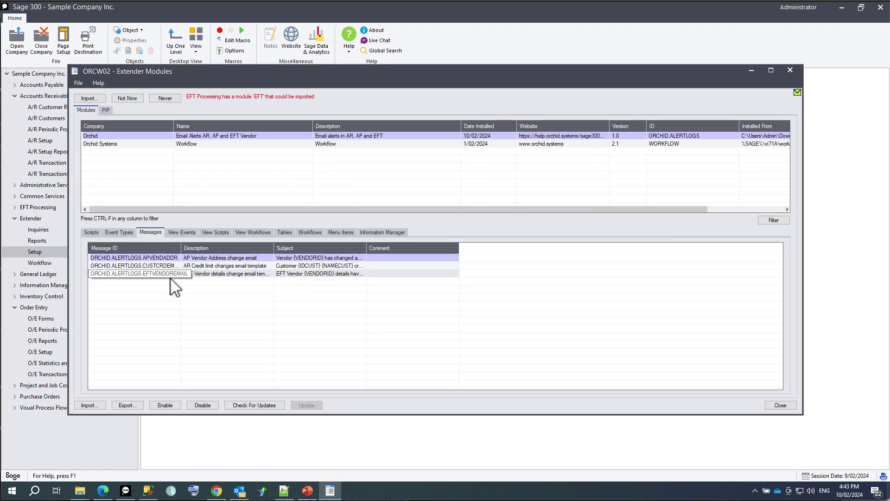
pyautogui.click(182, 233)
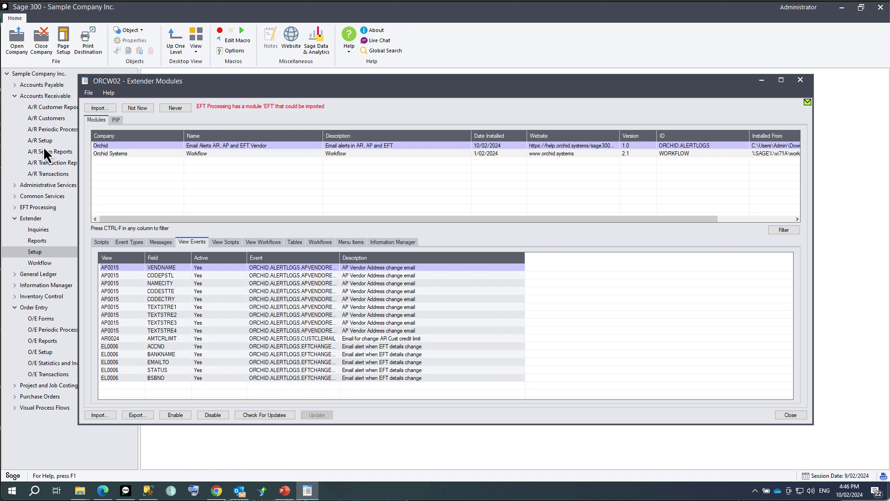
# Enable the credit limit warning for Bargain Mart - San Diego at 11,000.00 and save the customer.
pyautogui.click(42, 122)
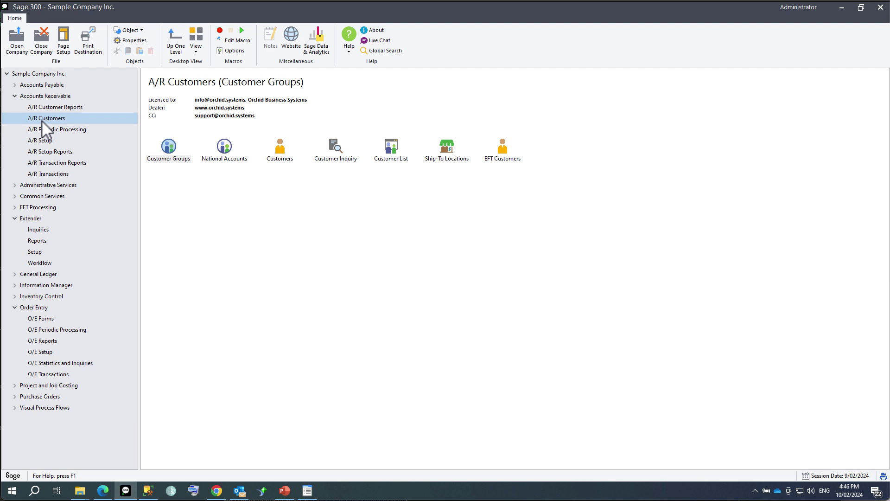
pyautogui.doubleClick(281, 153)
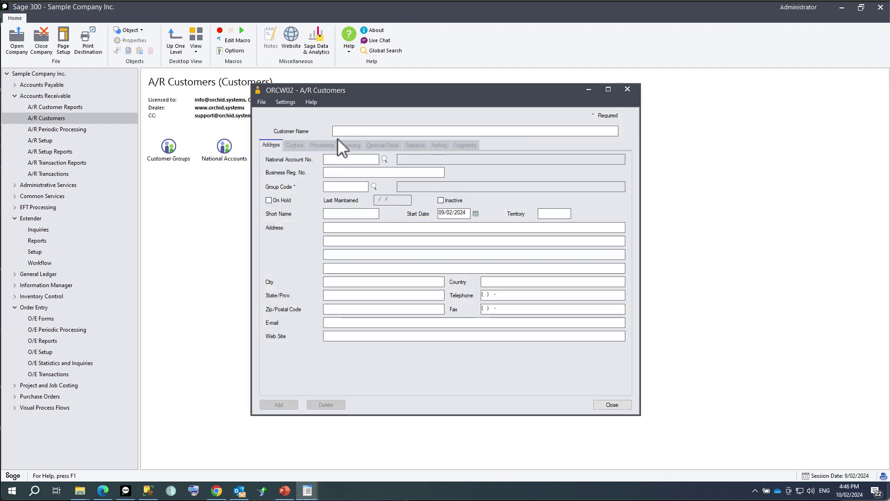
pyautogui.click(423, 117)
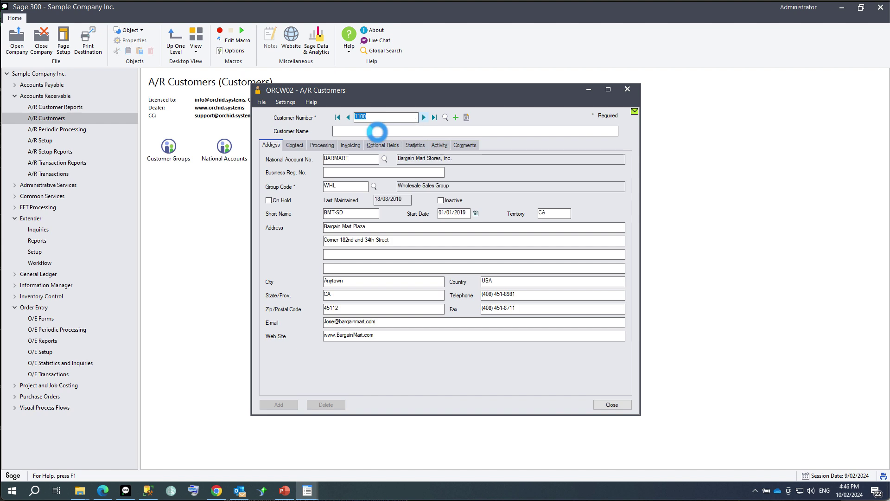
pyautogui.click(326, 146)
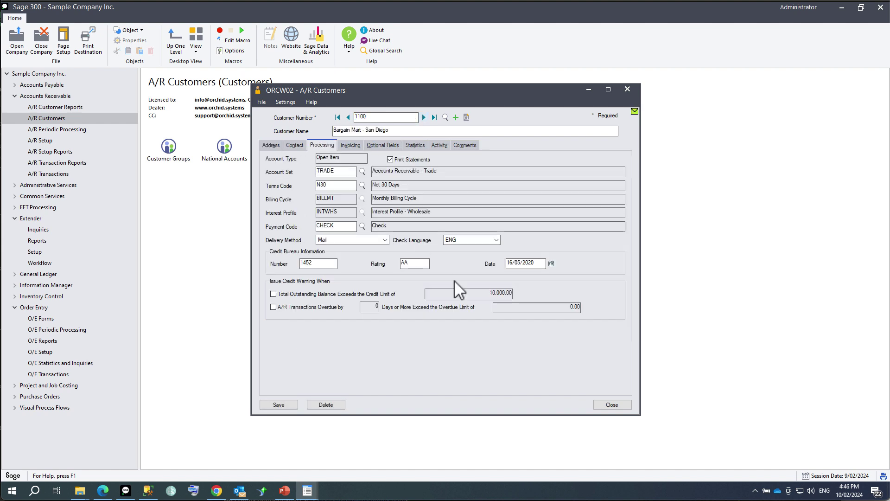
pyautogui.click(273, 294)
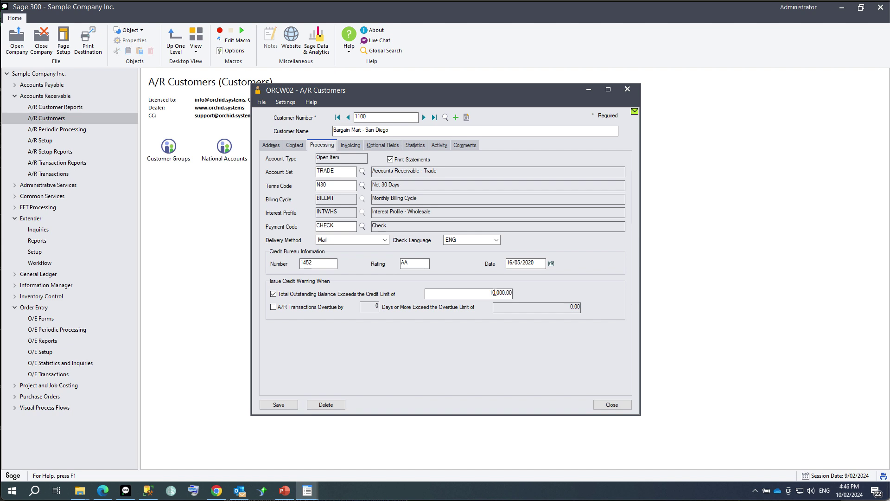
pyautogui.click(279, 404)
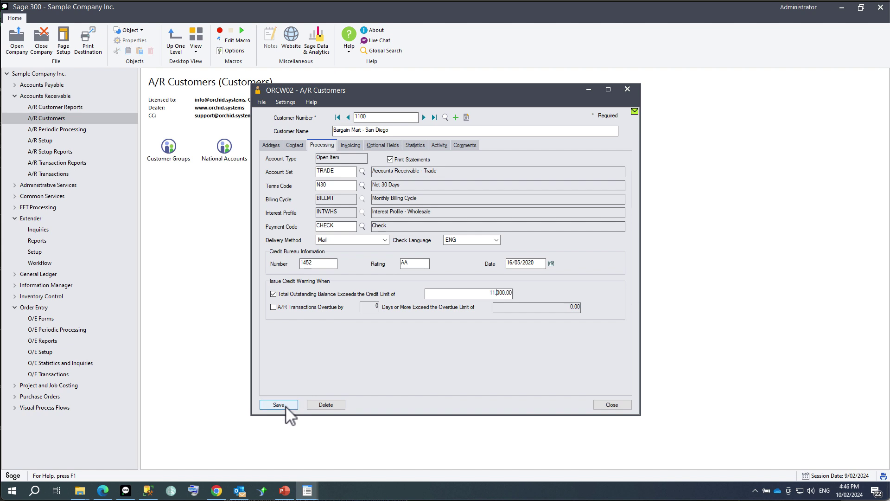
pyautogui.click(612, 404)
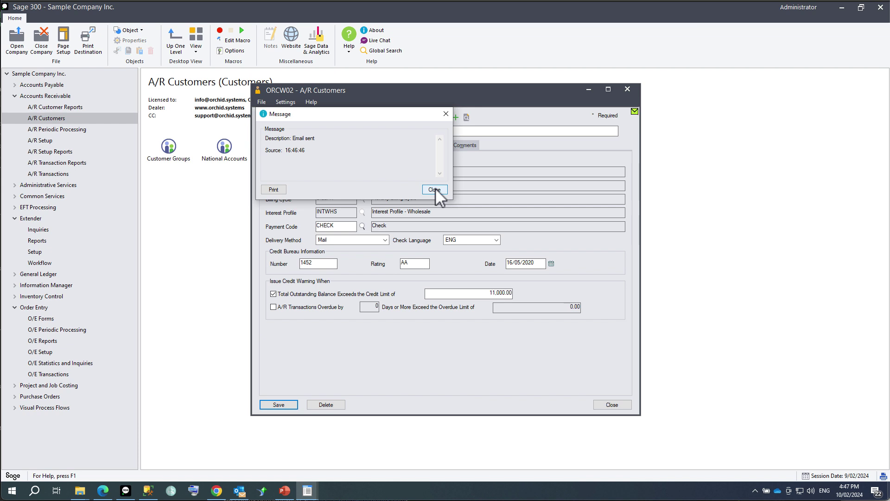
# Set Notify User of Email Sent to No on the CUSTCLEMAIL event type and save it.
pyautogui.click(308, 490)
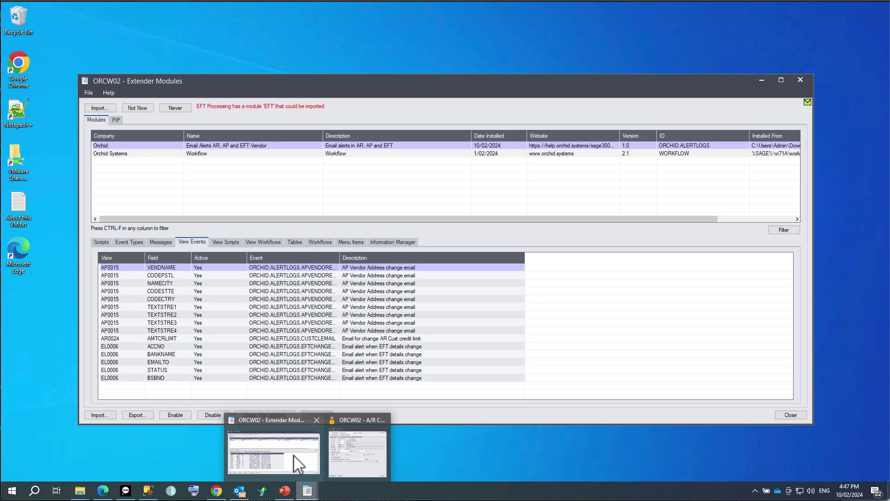
pyautogui.click(293, 454)
pyautogui.click(126, 242)
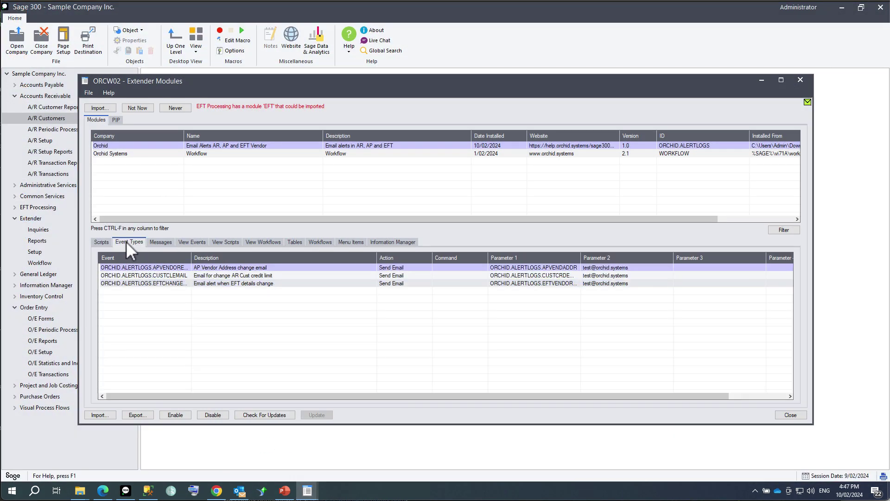
pyautogui.click(163, 277)
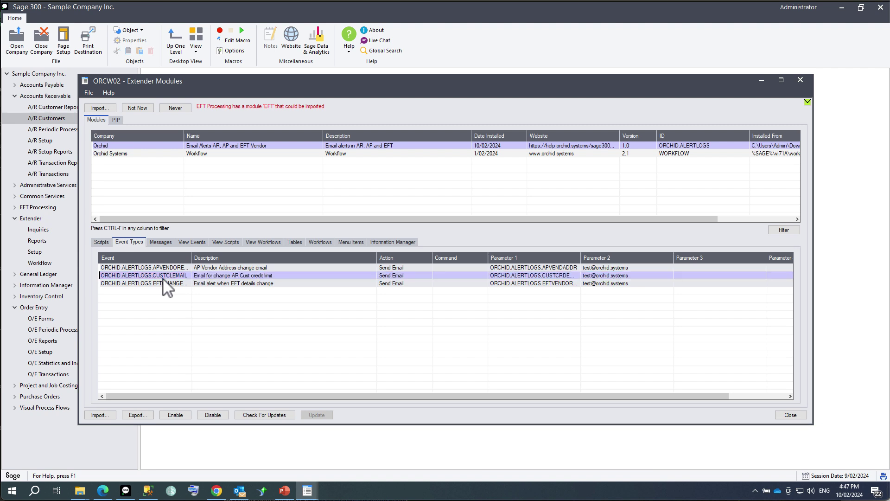
pyautogui.doubleClick(163, 278)
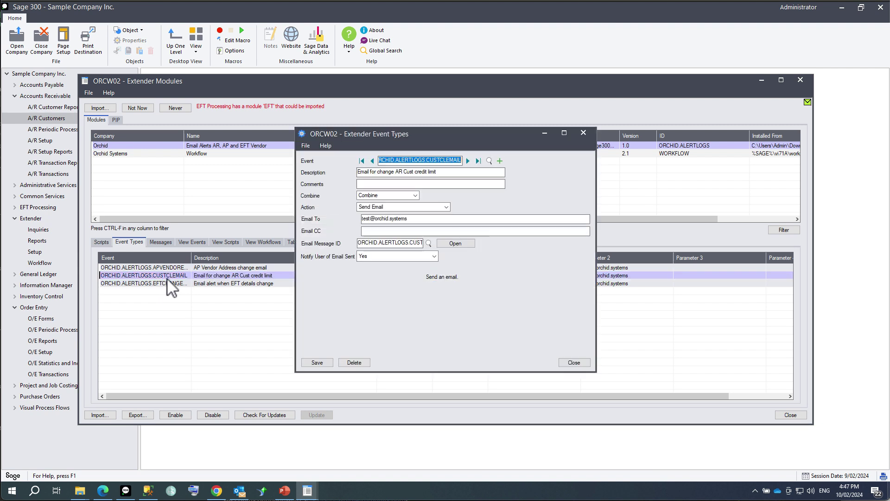
pyautogui.click(374, 258)
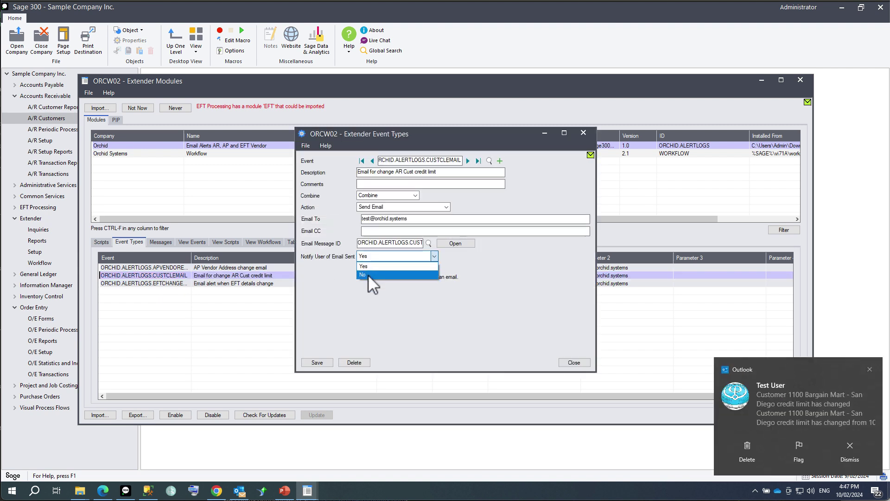
pyautogui.click(368, 274)
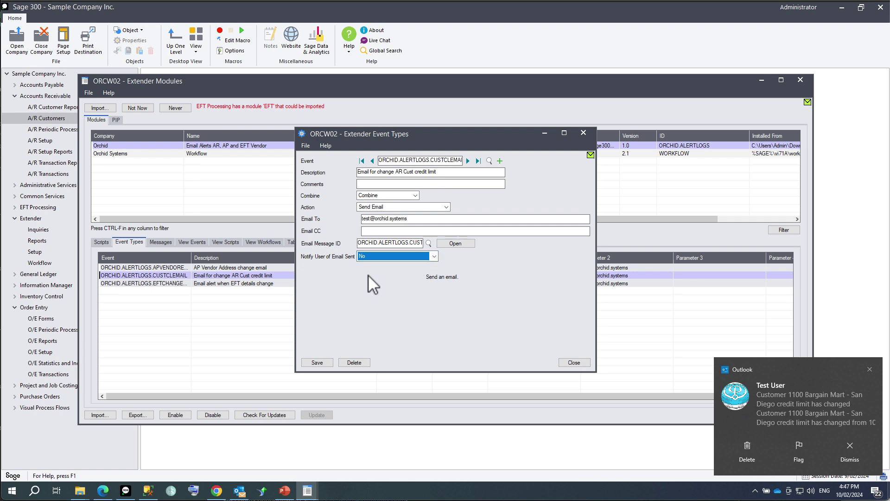
pyautogui.click(317, 362)
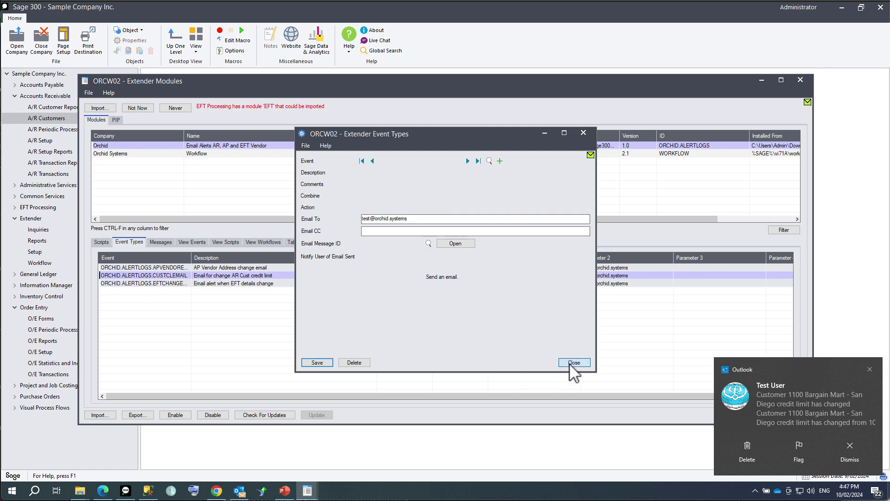
pyautogui.click(571, 363)
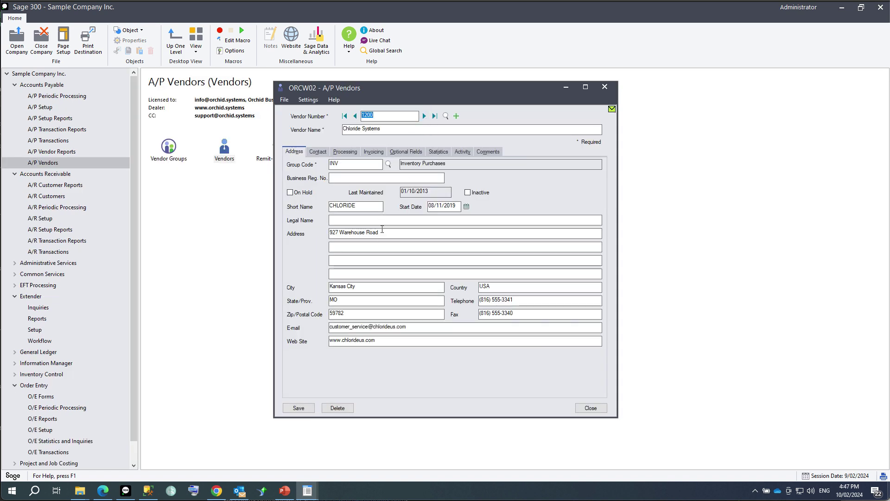
# Change Chloride Systems' street from Road to Street, add Unit 343, and save the vendor.
pyautogui.doubleClick(369, 232)
pyautogui.write('Street')
pyautogui.write('Unit ')
pyautogui.write('343')
pyautogui.click(298, 408)
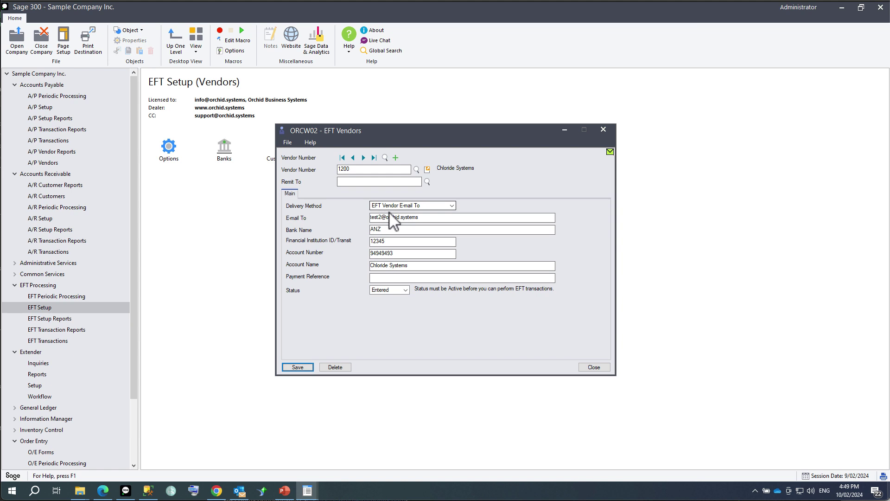
# Correct the EFT e-mail address and enter bank ABC, transit 3333234 and account 888888.
pyautogui.click(381, 217)
pyautogui.press('BackSpace')
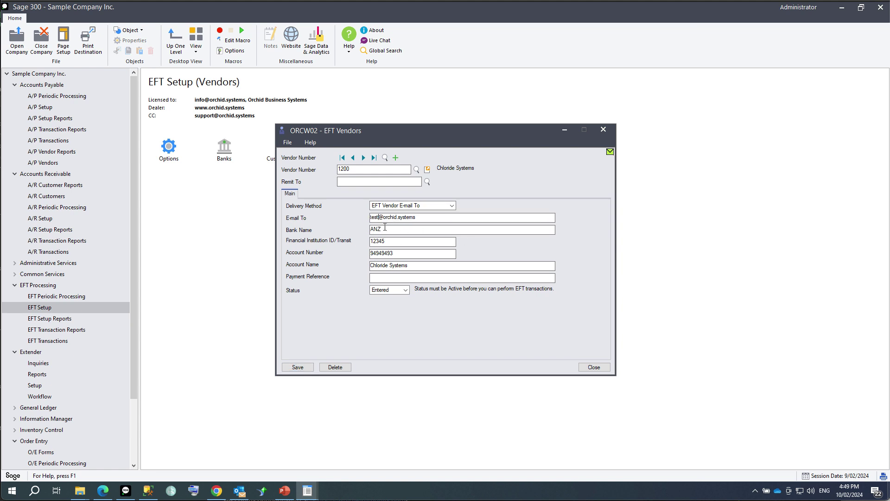
pyautogui.moveTo(386, 228); pyautogui.dragTo(318, 220)
pyautogui.write('ABC')
pyautogui.press('Tab')
pyautogui.write('3333234')
pyautogui.press('Tab')
pyautogui.write('888888')
pyautogui.press('Tab')
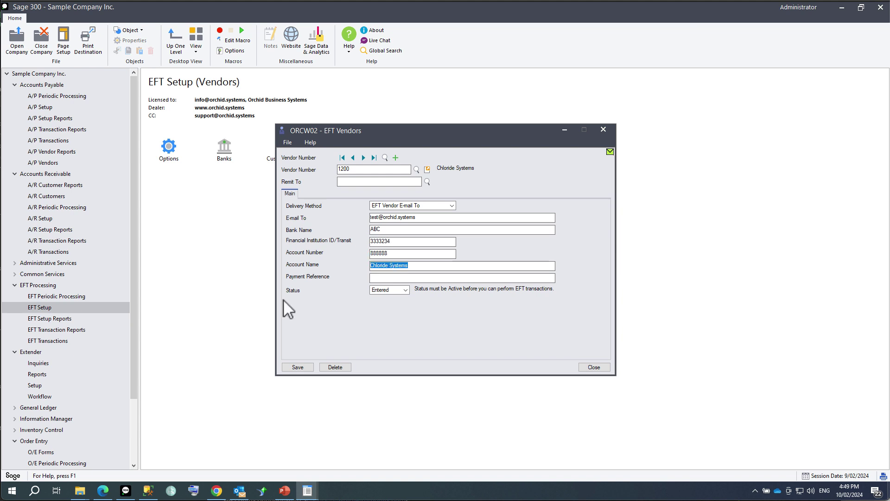
# Set the EFT status to Active, save, and dismiss the email-sent confirmation.
pyautogui.click(390, 292)
pyautogui.click(389, 306)
pyautogui.click(298, 367)
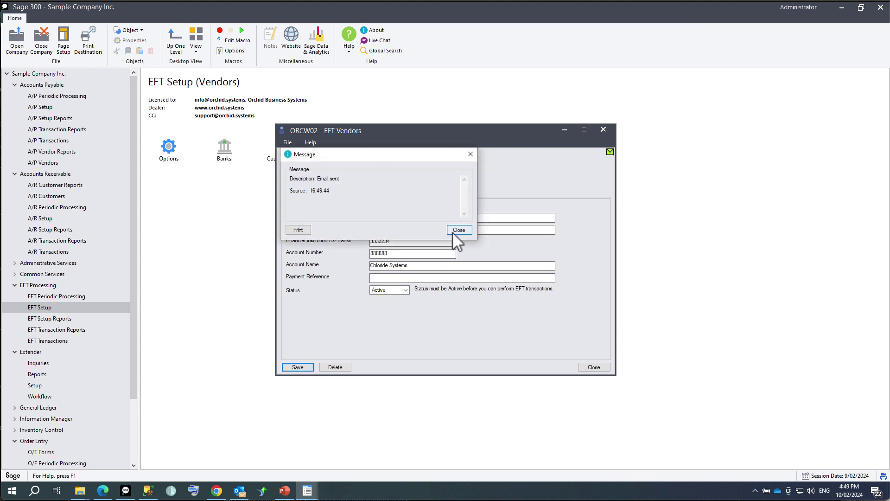
pyautogui.click(458, 230)
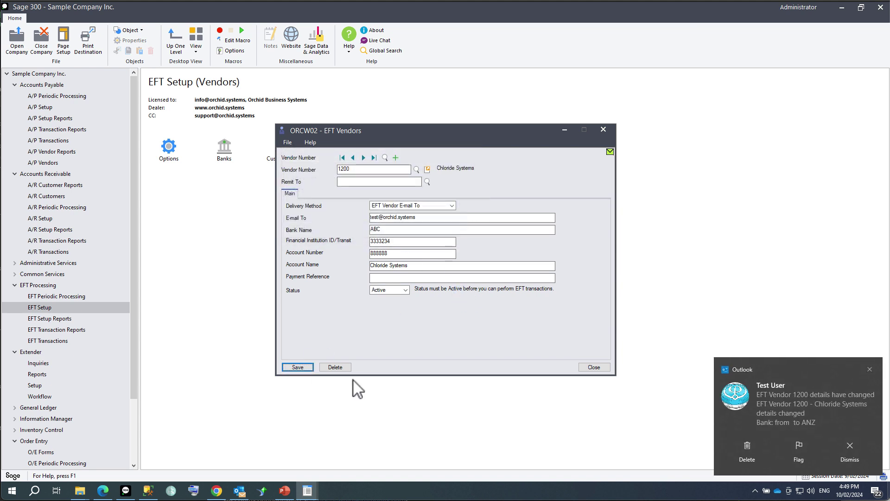
# Read the Bargain Mart credit limit, vendor address change and EFT vendor details alerts in Outlook.
pyautogui.click(239, 490)
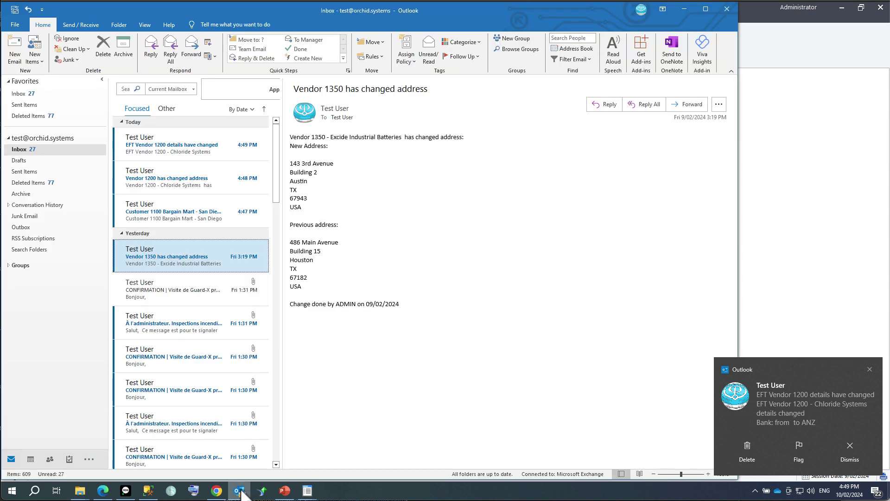
pyautogui.click(190, 216)
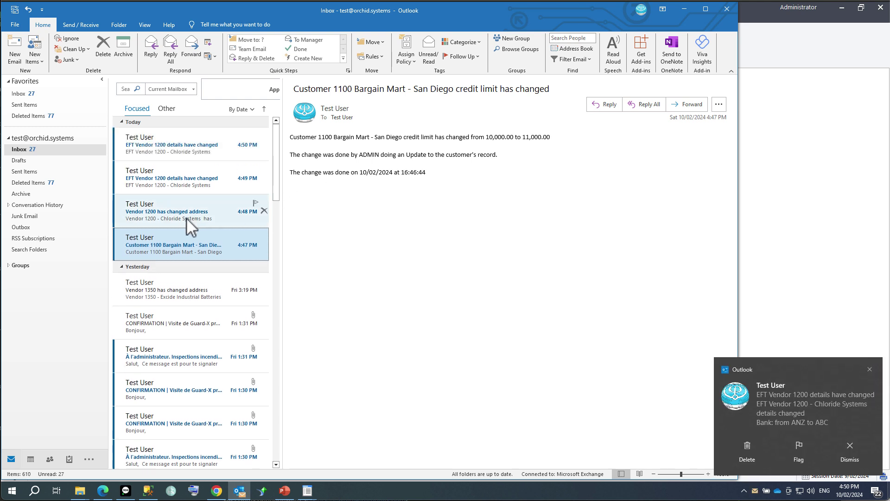
pyautogui.click(186, 218)
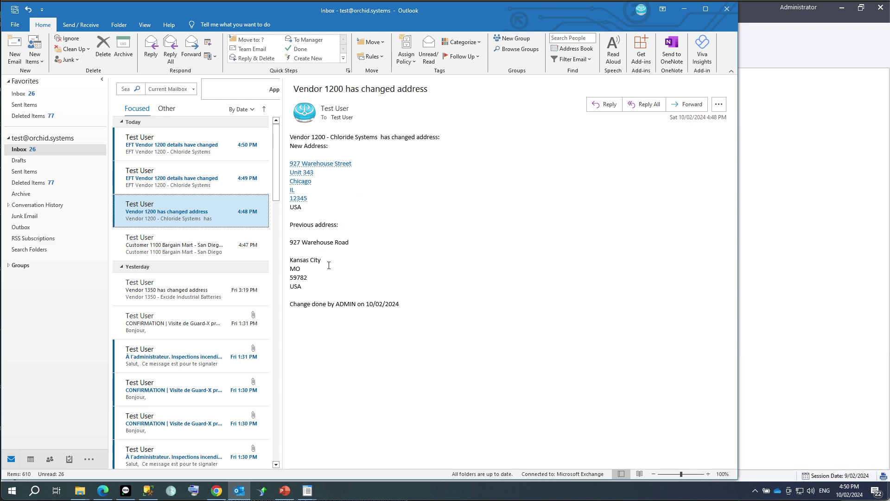
pyautogui.click(176, 177)
pyautogui.click(198, 145)
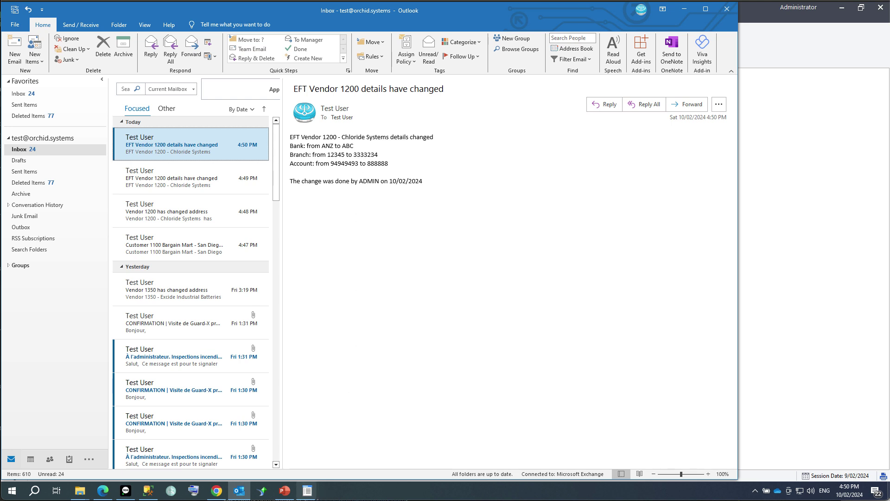
pyautogui.moveTo(310, 494)
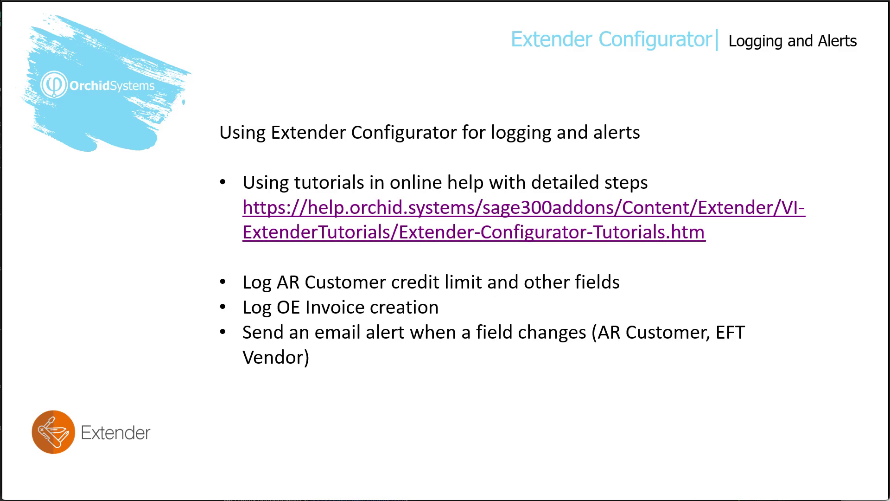
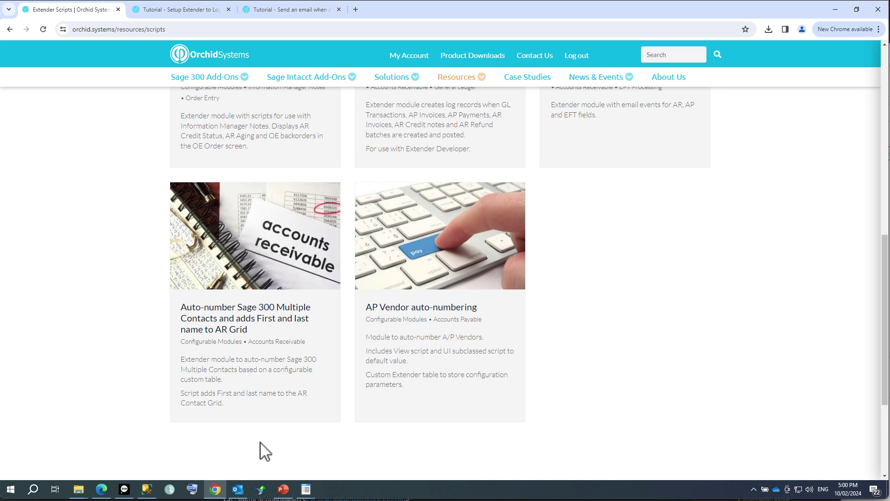
# Bring up the Log Posting of batches PDF guide in Edge.
pyautogui.hotkey('alt', 'Tab')
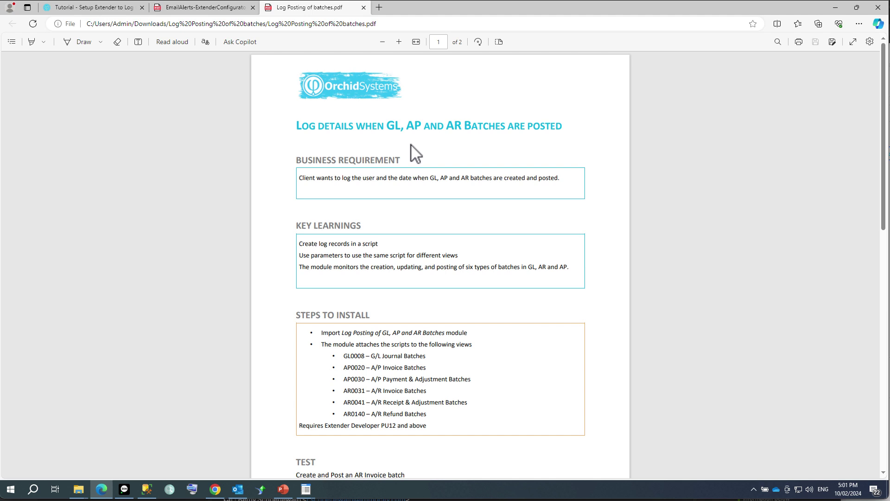
# Scroll the guide down to the Steps to Install and Test section.
pyautogui.moveTo(884, 231); pyautogui.dragTo(880, 268)
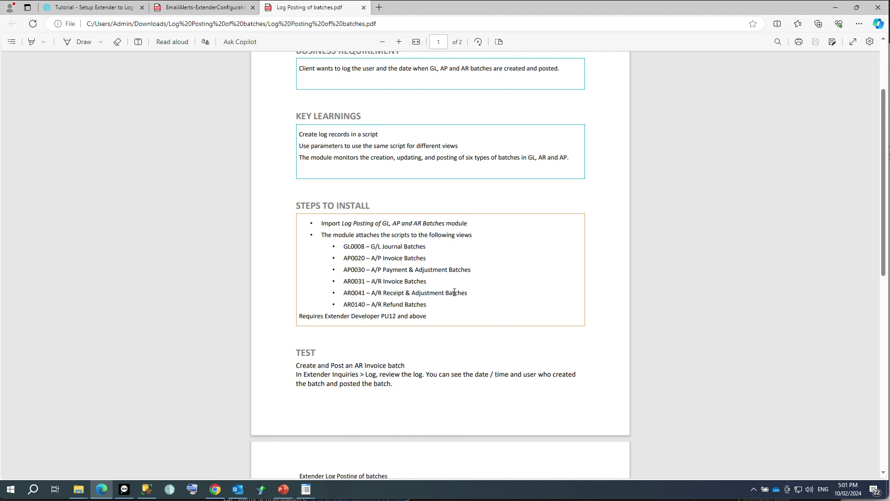
# Import the Log posting of GL, AP and AR Batches .vi module and review its script's six attached views.
pyautogui.click(124, 489)
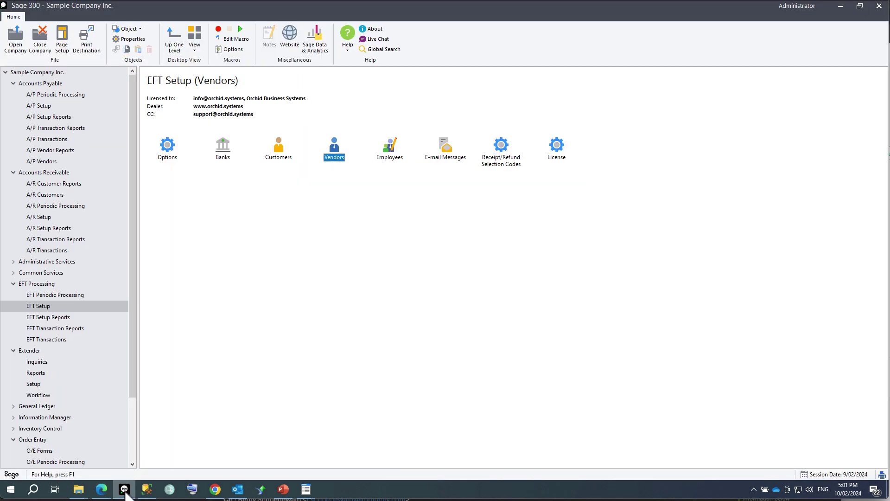
pyautogui.click(33, 384)
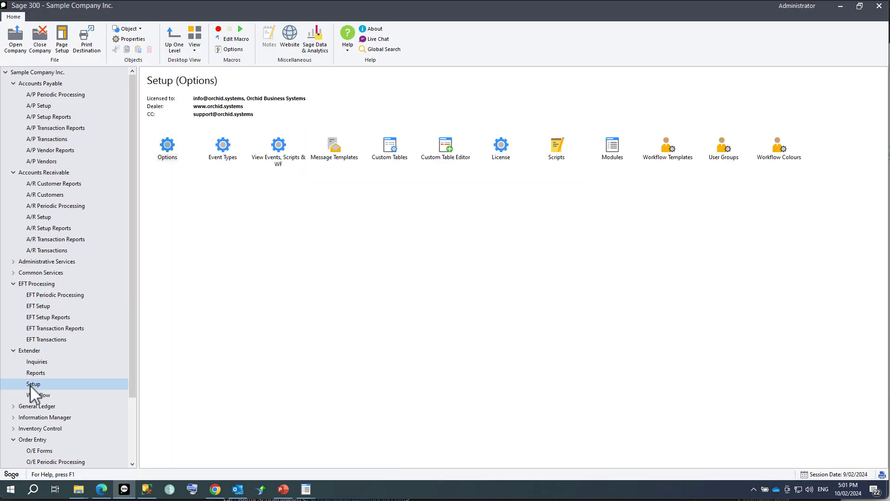
pyautogui.click(617, 156)
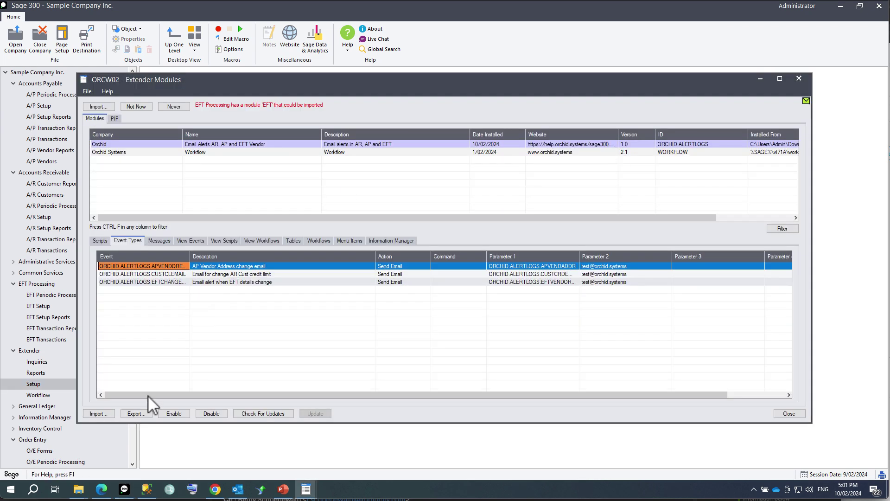
pyautogui.click(105, 414)
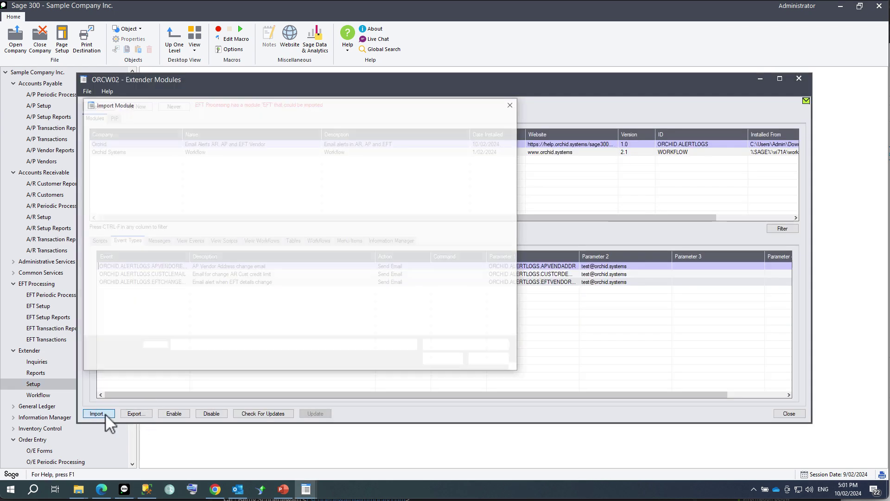
pyautogui.click(192, 120)
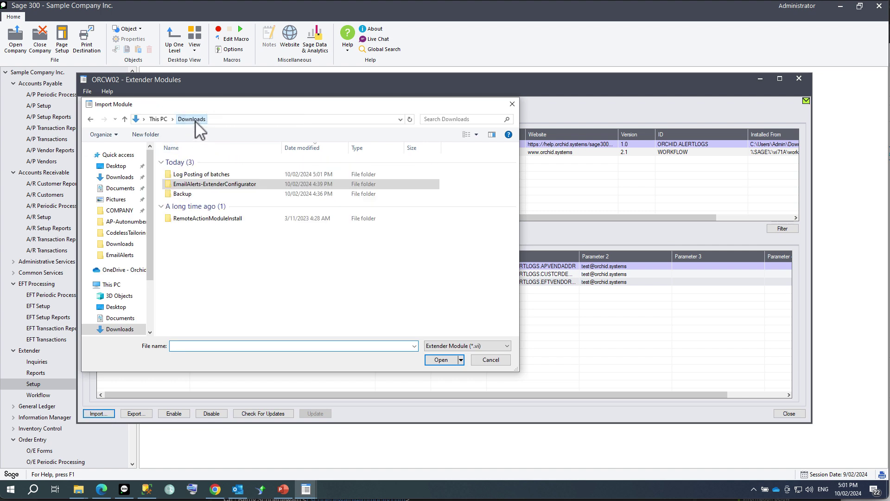
pyautogui.doubleClick(186, 173)
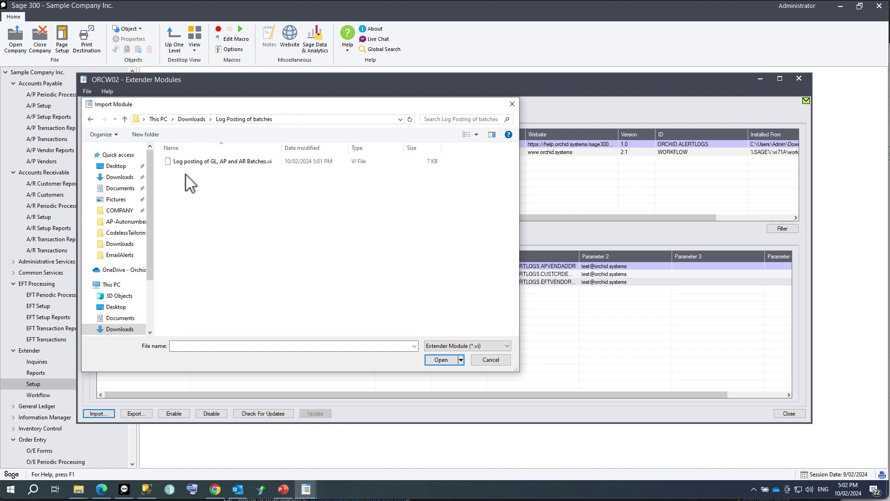
pyautogui.doubleClick(190, 163)
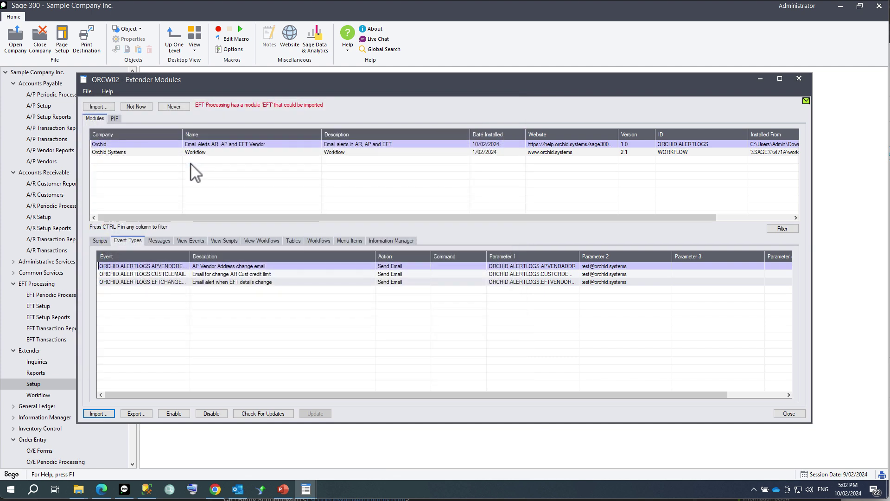
pyautogui.click(100, 241)
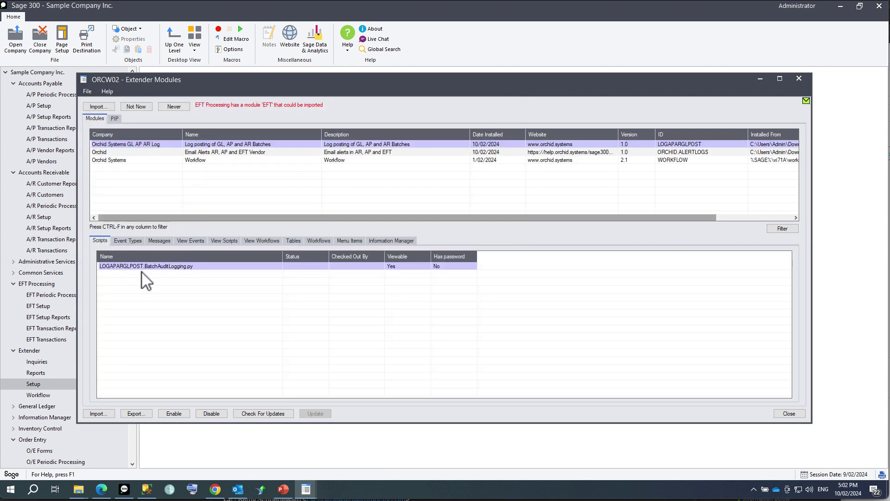
pyautogui.click(225, 240)
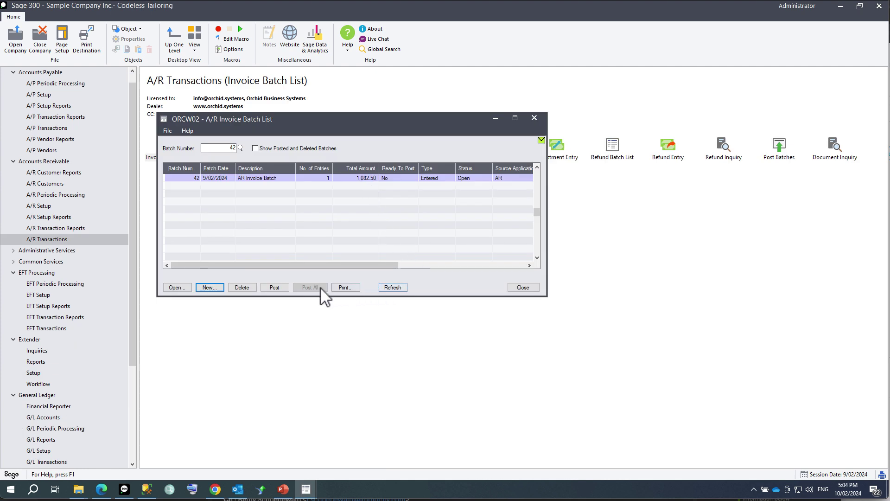
# Post A/R invoice batch 42, confirming even though it is not marked ready.
pyautogui.click(274, 288)
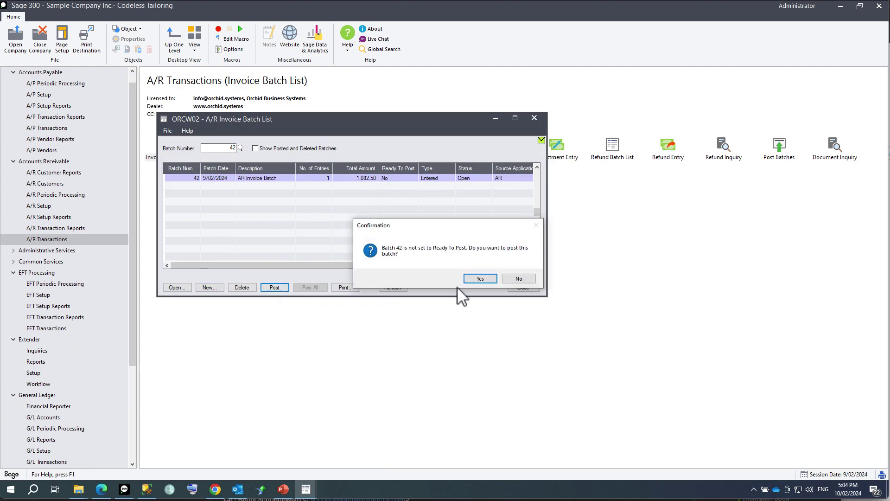
pyautogui.click(488, 280)
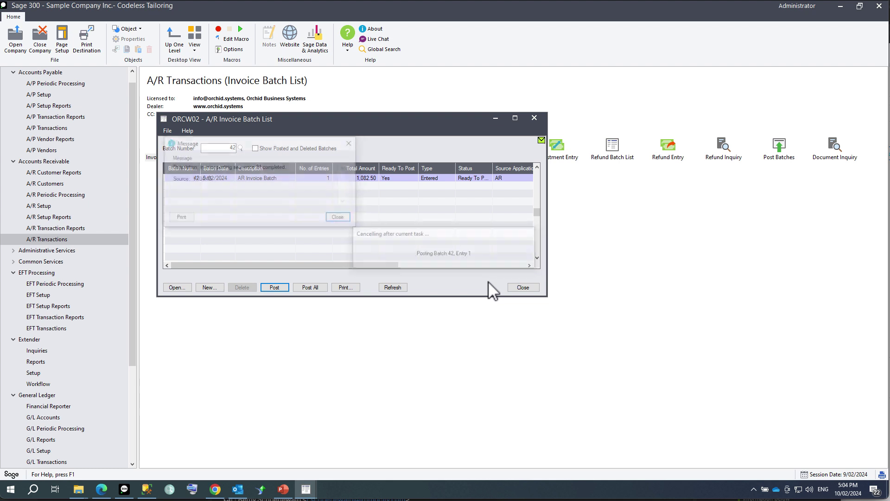
pyautogui.click(348, 218)
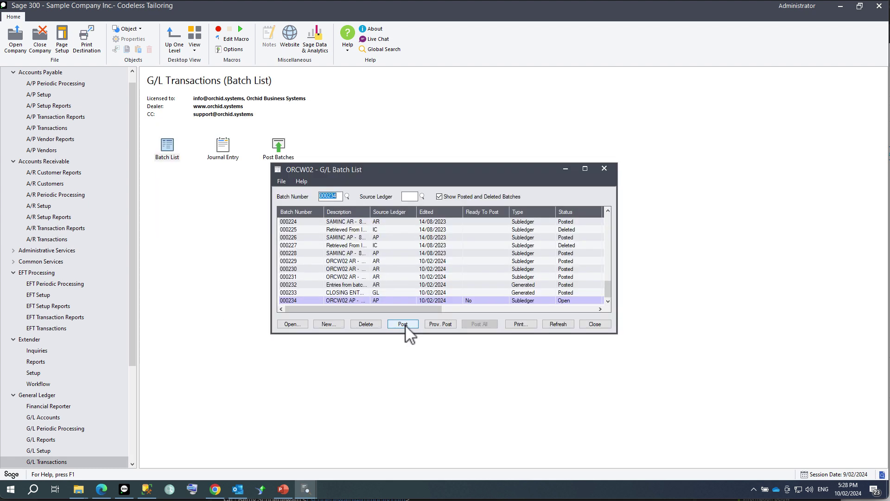
# Post G/L batch 000234, completing posting sequence 60.
pyautogui.click(405, 324)
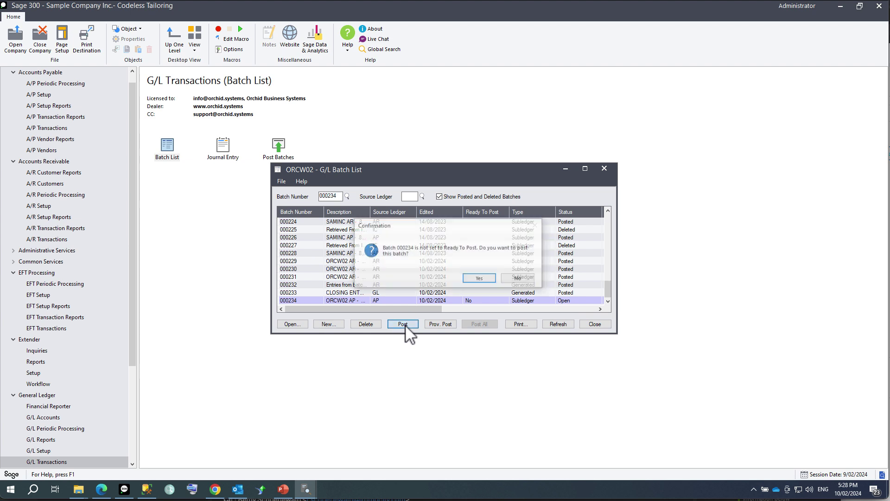
pyautogui.click(476, 278)
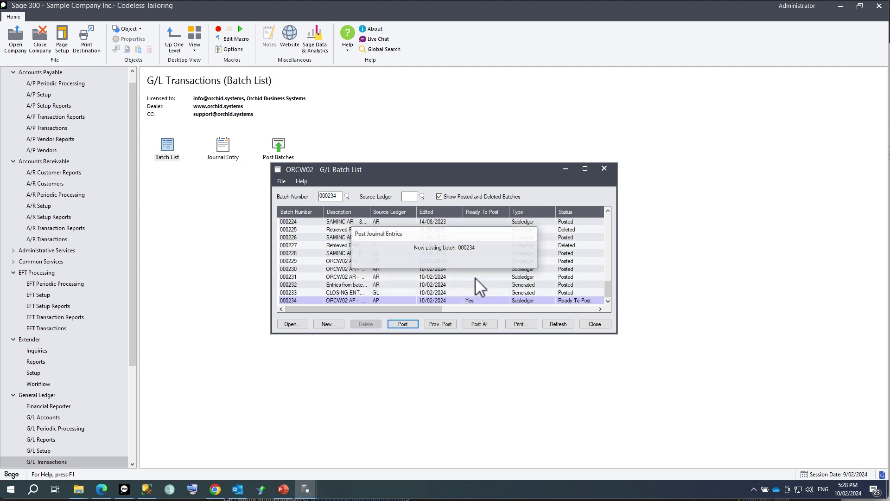
pyautogui.click(454, 268)
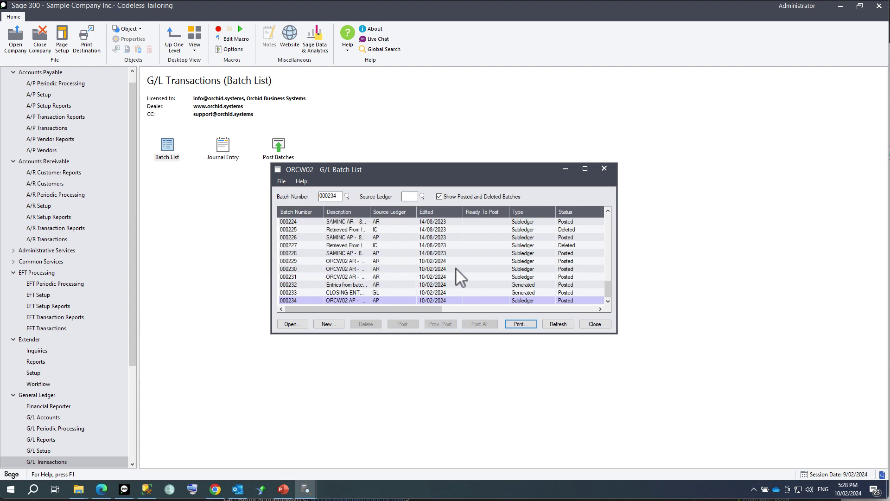
pyautogui.click(38, 351)
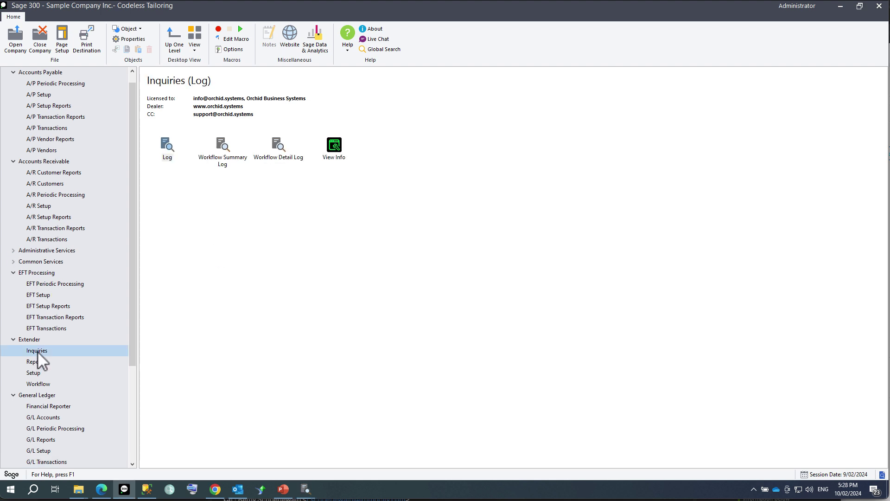
# Open the Extender Log and inspect the Batch Posted entries for 000234 and AR batch 42.
pyautogui.doubleClick(164, 149)
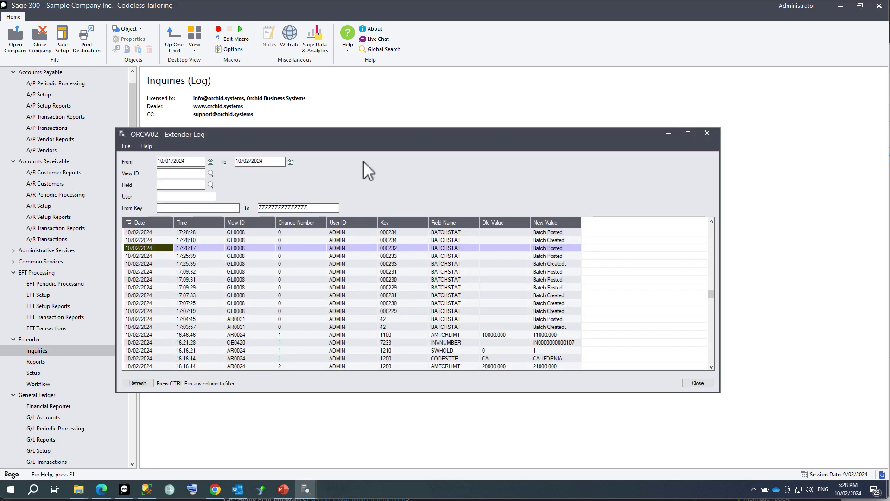
pyautogui.moveTo(387, 137); pyautogui.dragTo(365, 109)
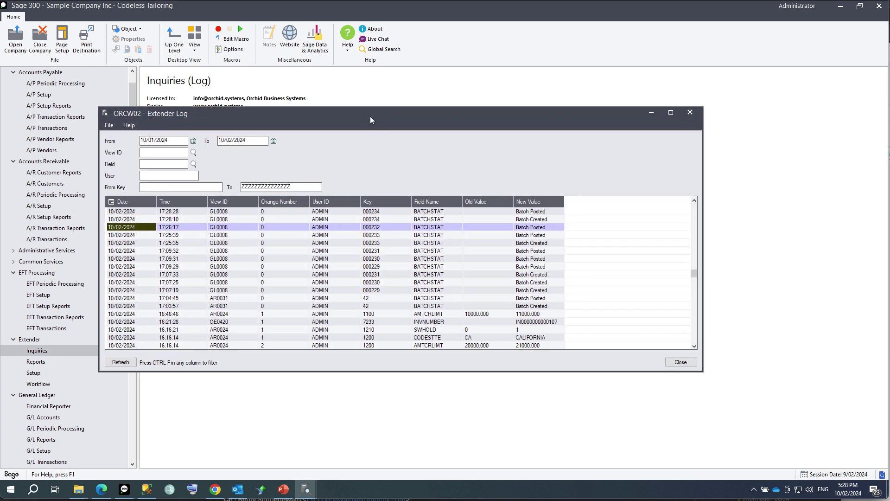
pyautogui.click(224, 205)
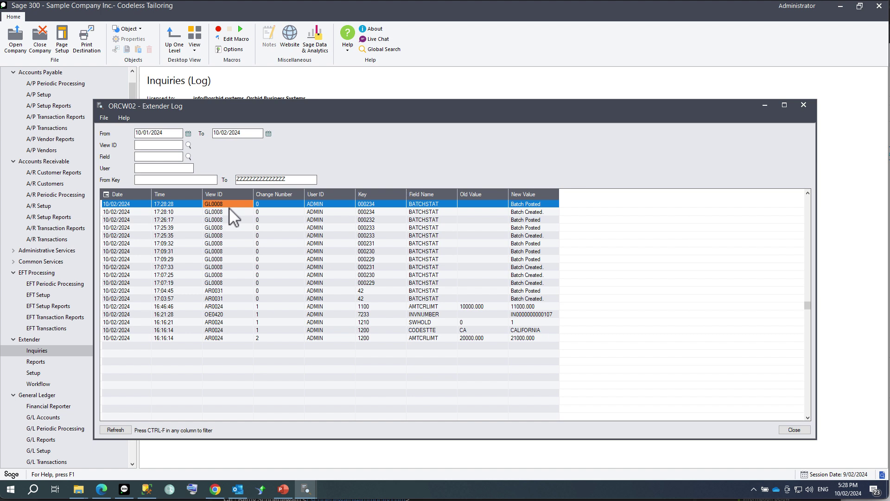
pyautogui.click(219, 290)
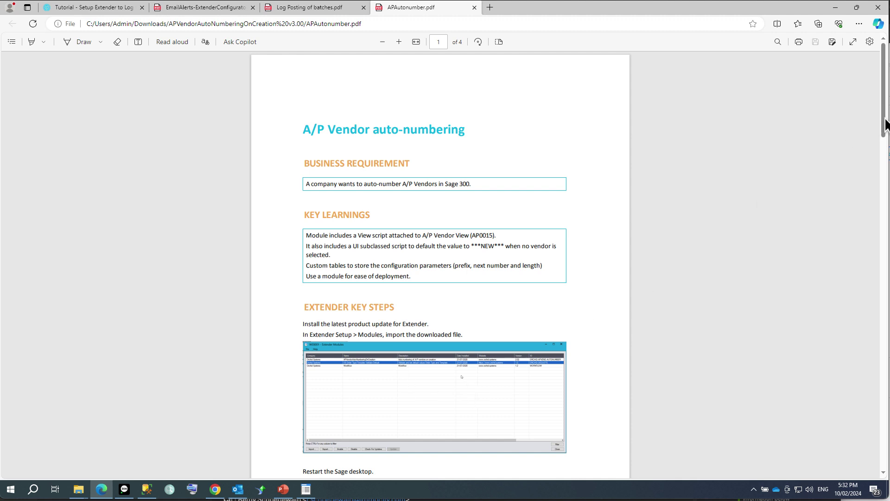
# Scroll APAutonumber.pdf to page 2 naming the AP1200 UI script and APVendor view script.
pyautogui.moveTo(884, 120); pyautogui.dragTo(881, 182)
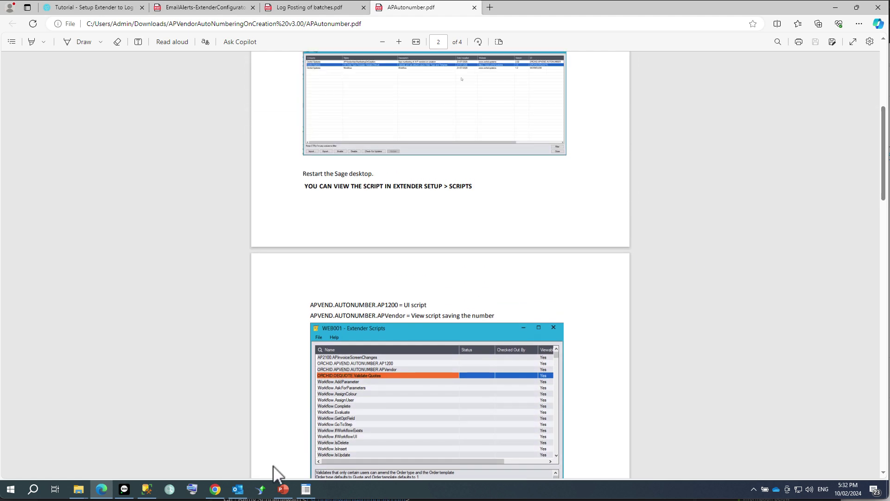
# Import the APVendorAutoNumberingOnCreation v3.00 module and check which views its scripts attach to.
pyautogui.click(125, 489)
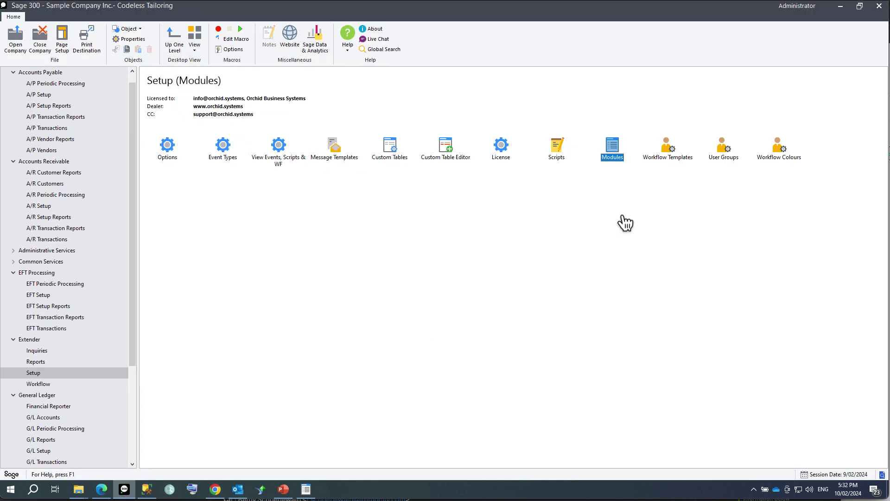
pyautogui.doubleClick(614, 152)
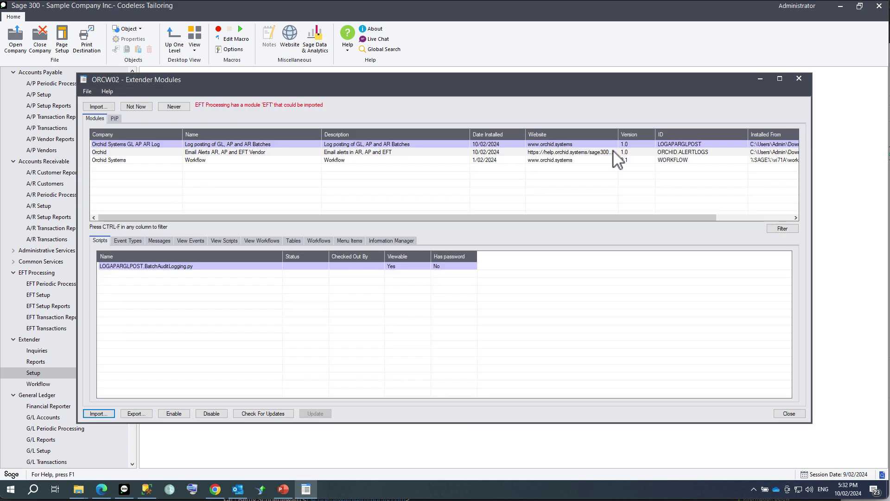
pyautogui.click(98, 413)
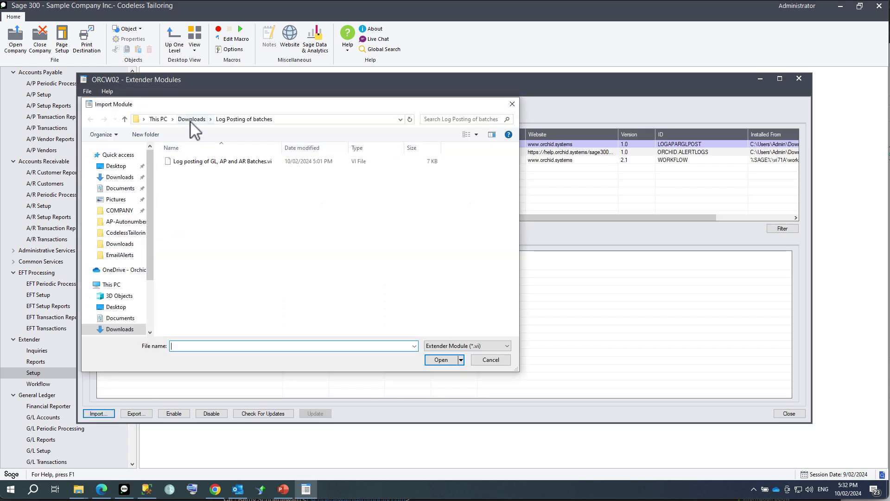
pyautogui.click(191, 119)
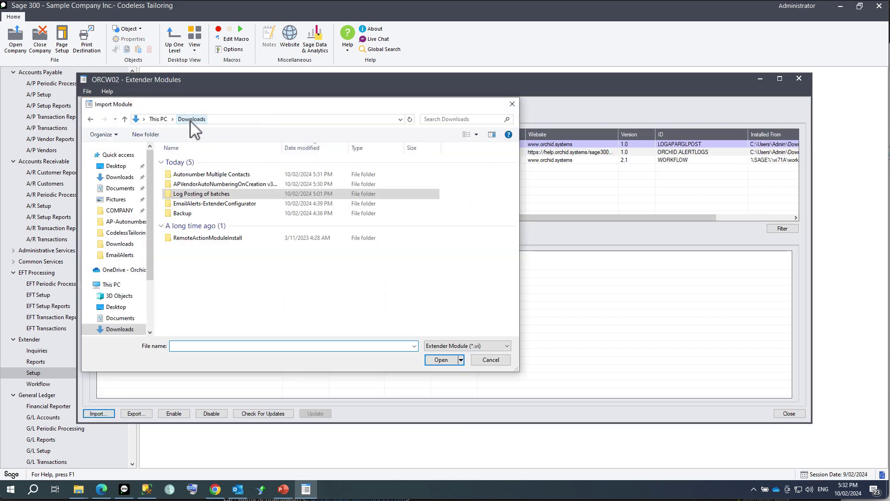
pyautogui.doubleClick(188, 184)
pyautogui.doubleClick(194, 163)
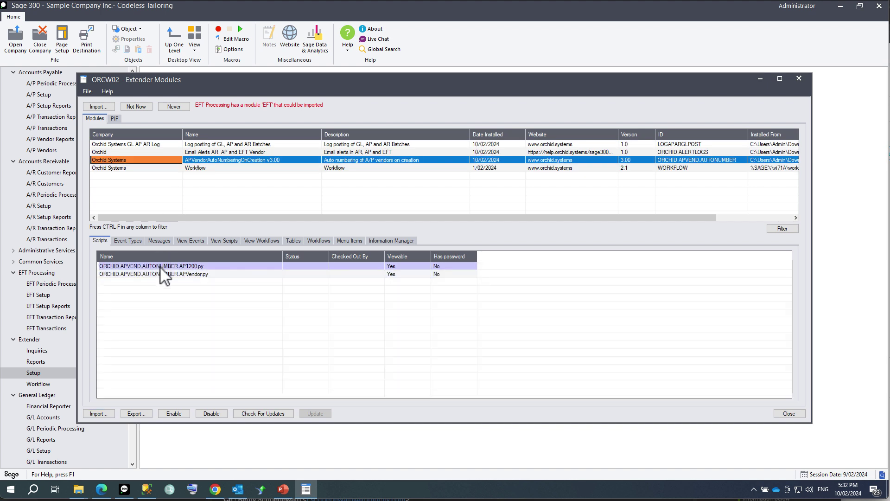
pyautogui.click(221, 241)
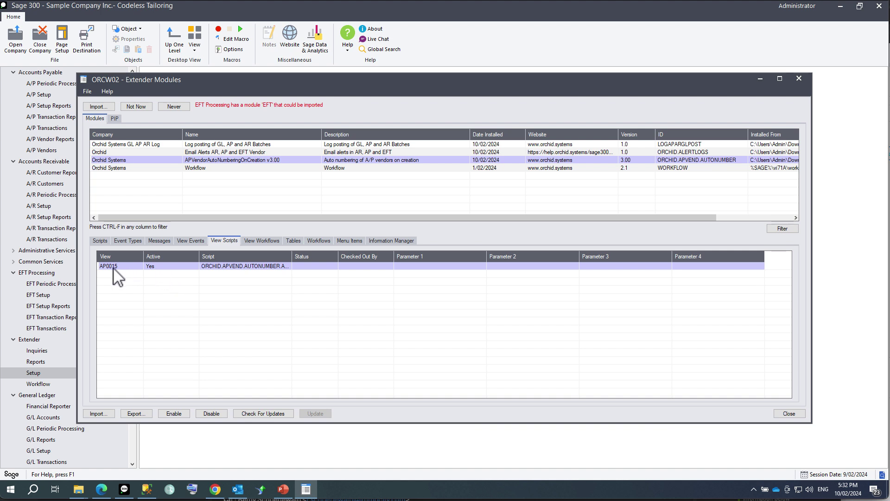
# Open the A/P Vendor Autonumber Config custom table in the table editor.
pyautogui.click(295, 241)
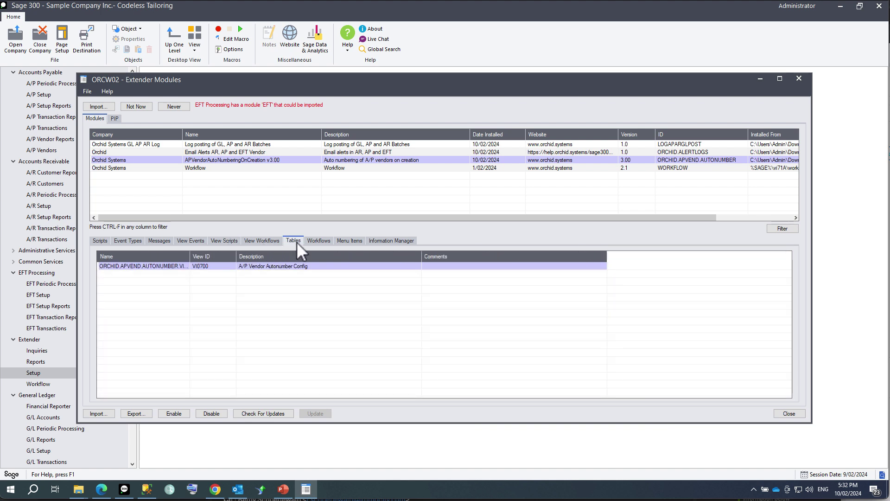
pyautogui.click(175, 267)
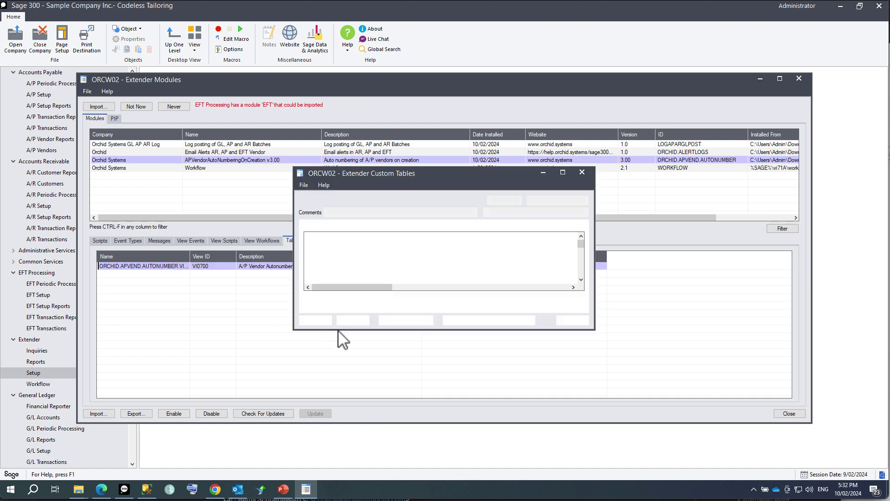
pyautogui.click(409, 320)
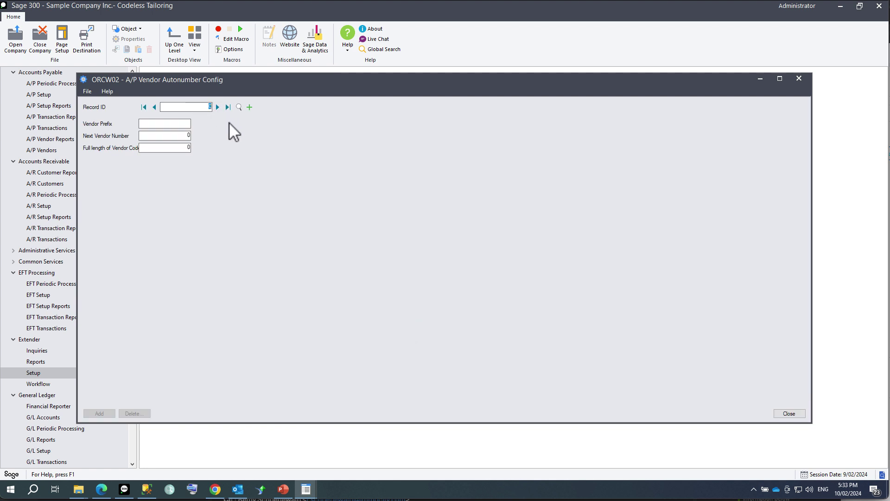
# Add autonumber record with prefix ORC, next vendor number 10 and full code length 9.
pyautogui.click(165, 124)
pyautogui.write('ORC')
pyautogui.press('Tab')
pyautogui.write('1')
pyautogui.click(99, 413)
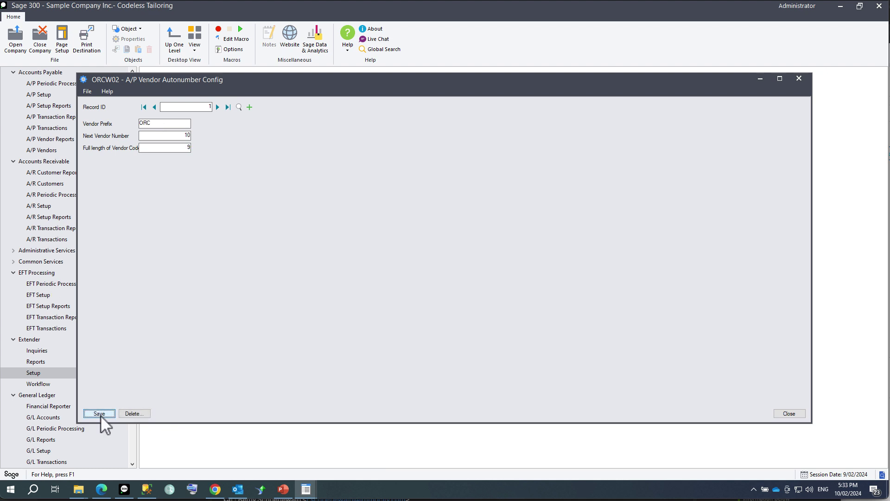
pyautogui.click(789, 413)
# Close the custom tables window and open the A/P Vendors maintenance form.
pyautogui.click(638, 319)
pyautogui.scroll(-3, 46, 135)
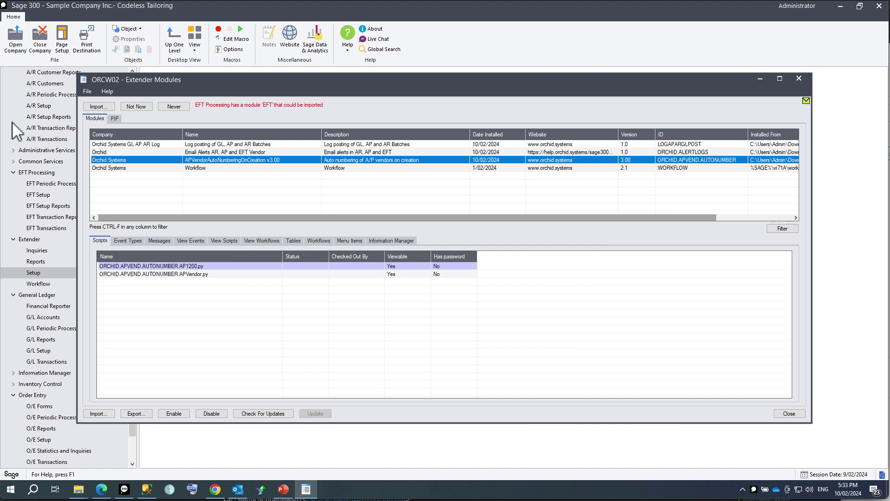
pyautogui.click(51, 116)
pyautogui.click(131, 78)
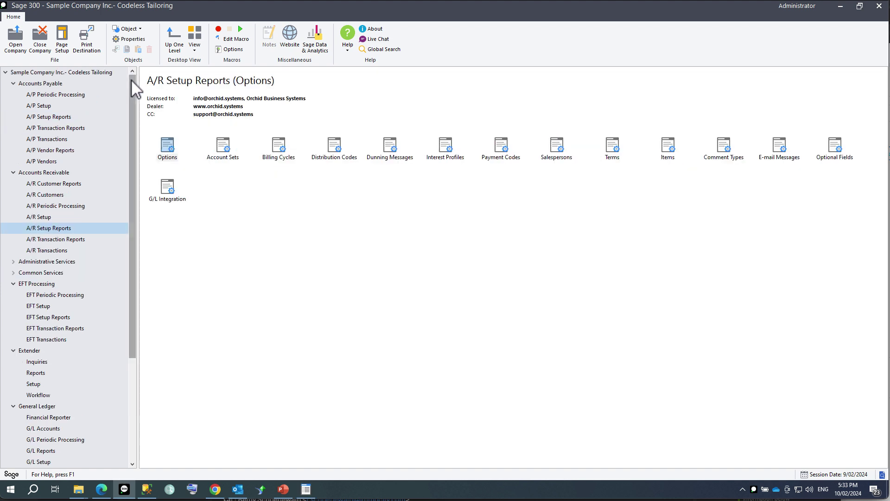
pyautogui.click(45, 161)
pyautogui.doubleClick(223, 147)
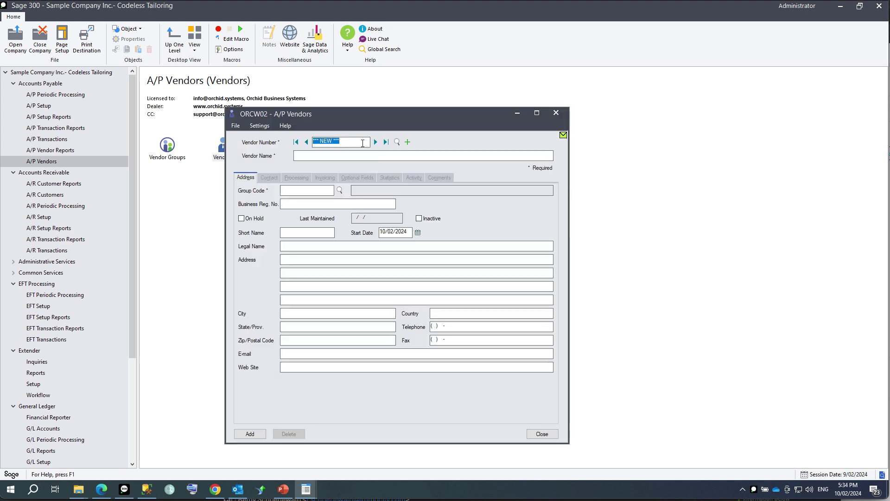
# Enter vendor Orchid Limited, group ASC, legal name Orchid, and fill in its street address.
pyautogui.click(336, 154)
pyautogui.write('Orchid Limited')
pyautogui.press('Tab')
pyautogui.click(340, 190)
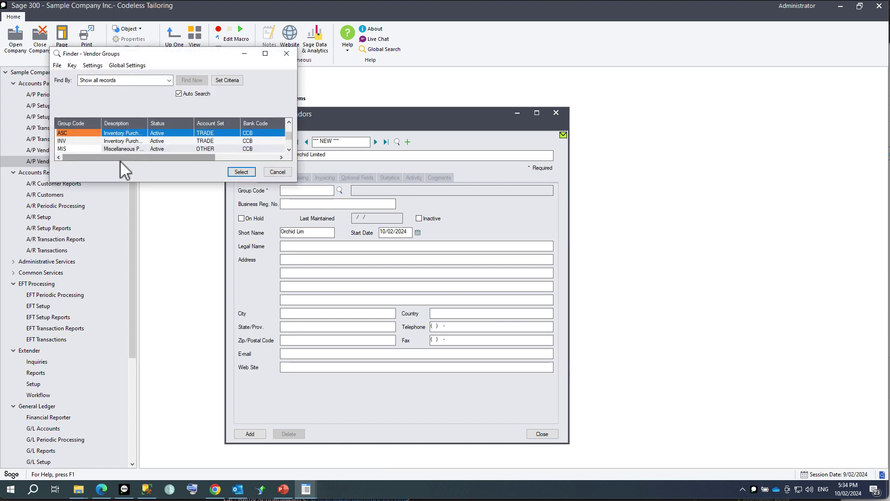
pyautogui.doubleClick(62, 135)
pyautogui.press('Tab')
pyautogui.write('Orchid')
pyautogui.click(300, 262)
pyautogui.press('Tab')
pyautogui.press('Tab')
pyautogui.press('Tab')
pyautogui.press('Tab')
pyautogui.press('Tab')
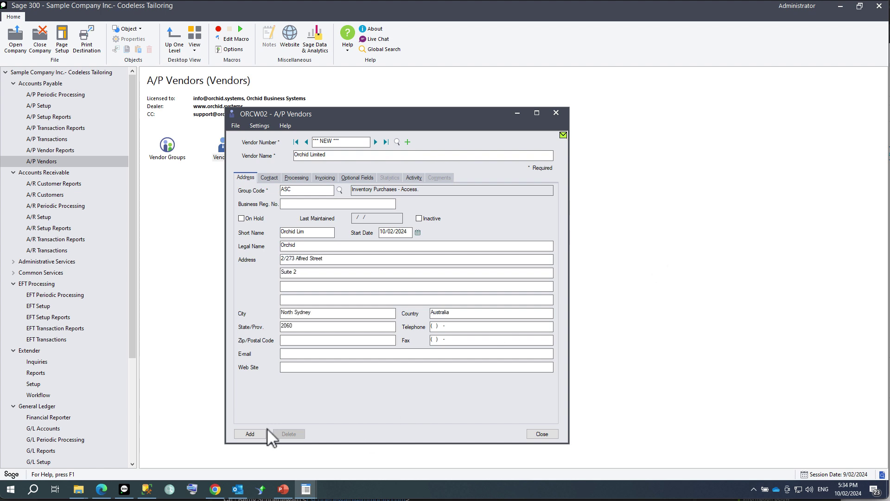
# Add the vendor, dismiss the email-sent message and note its number ORC000010.
pyautogui.click(256, 435)
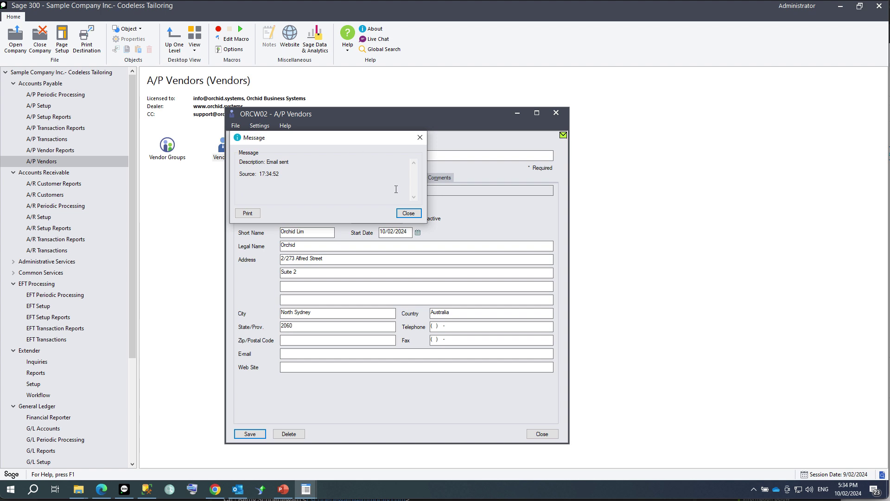
pyautogui.click(408, 213)
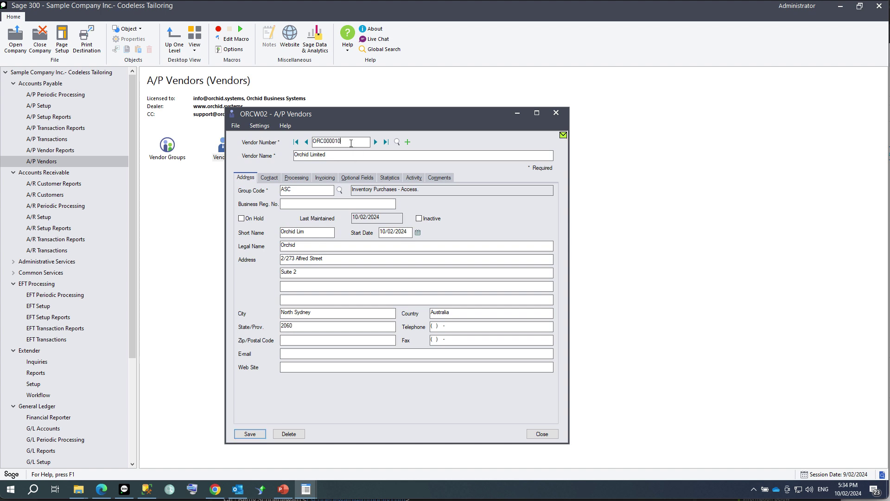
pyautogui.moveTo(350, 144); pyautogui.dragTo(286, 134)
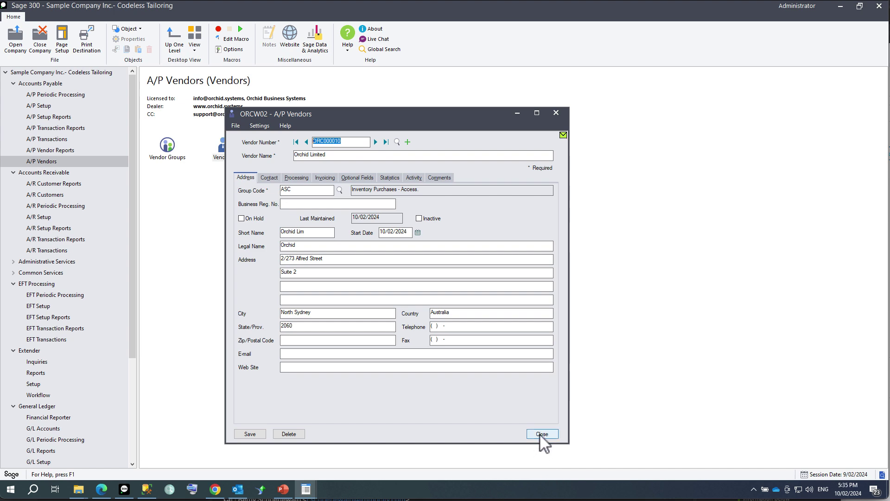
pyautogui.click(540, 434)
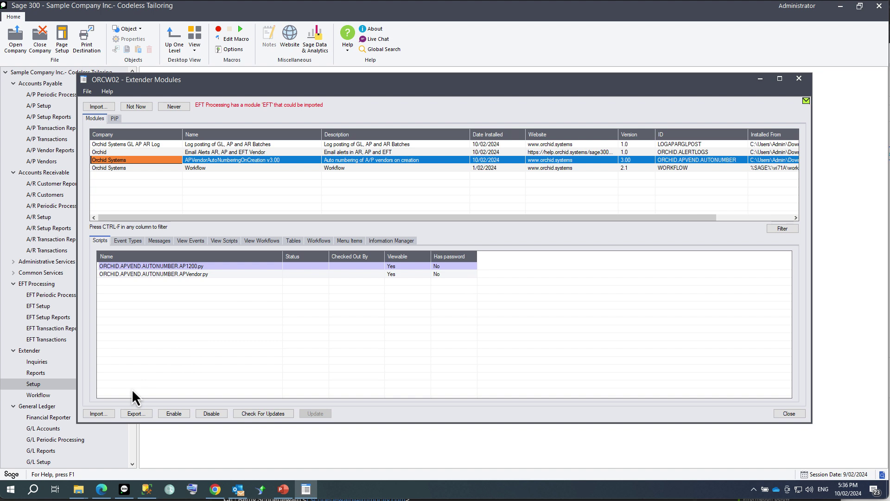
pyautogui.click(98, 414)
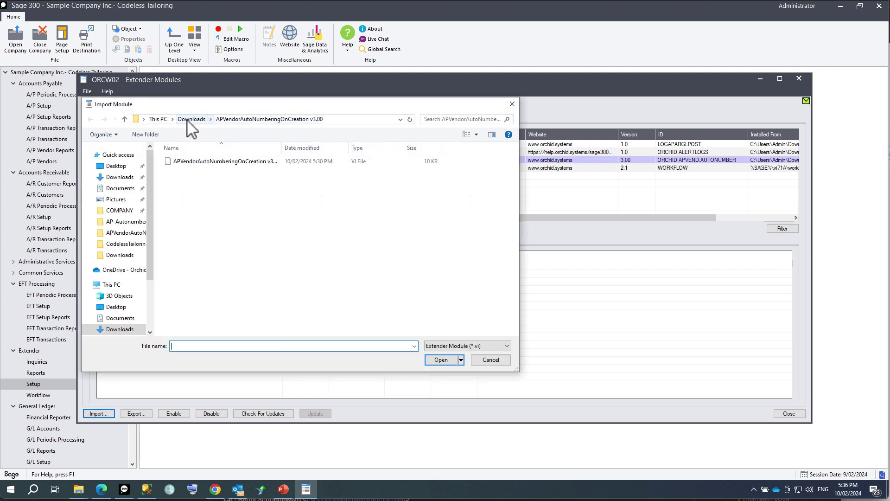
pyautogui.click(191, 119)
pyautogui.click(188, 174)
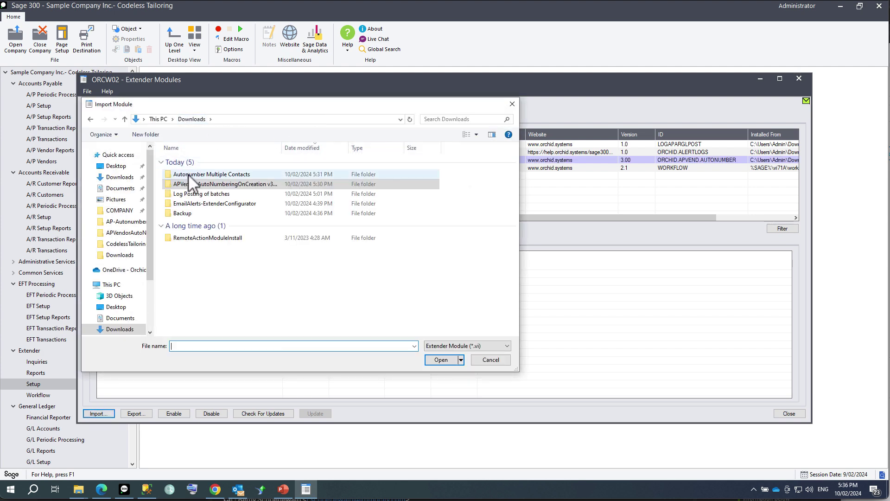
pyautogui.doubleClick(188, 174)
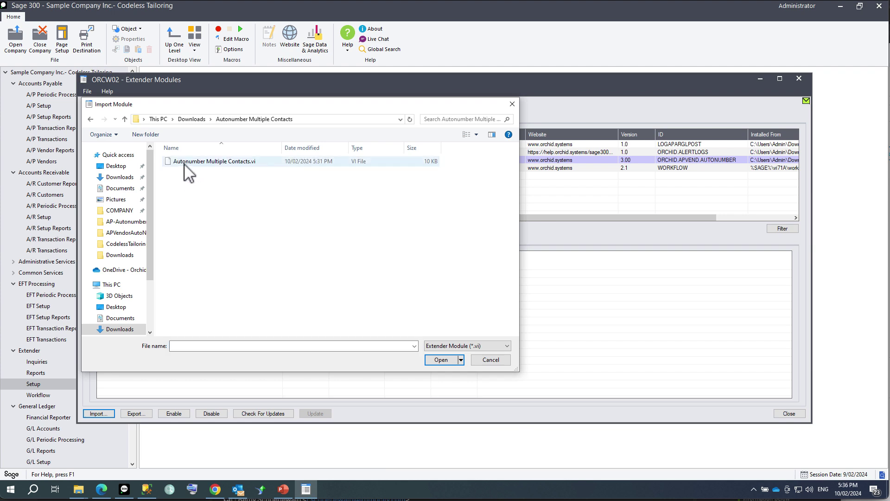
pyautogui.doubleClick(185, 162)
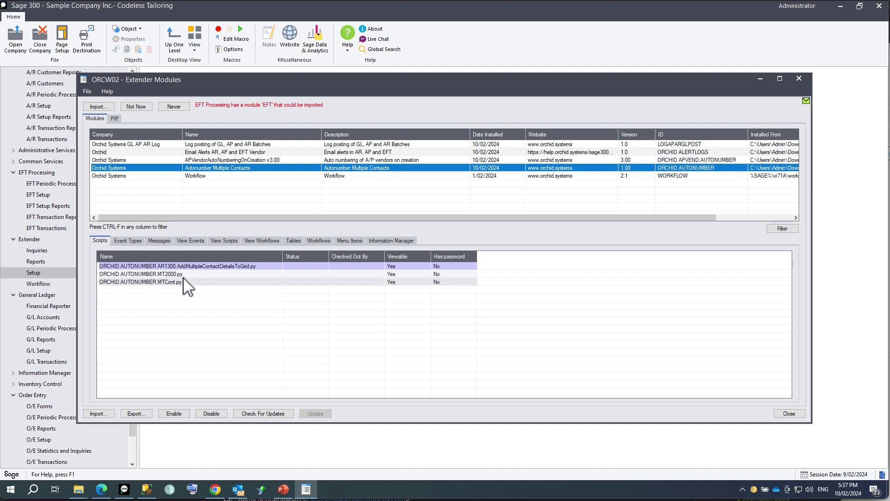
# Open the custom table editor for the module's VIAUTONO auto-number table.
pyautogui.click(195, 268)
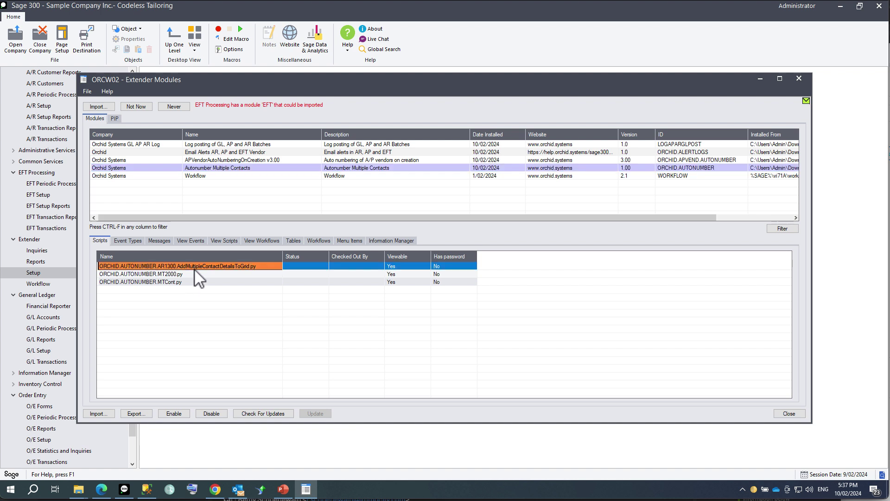
pyautogui.click(290, 241)
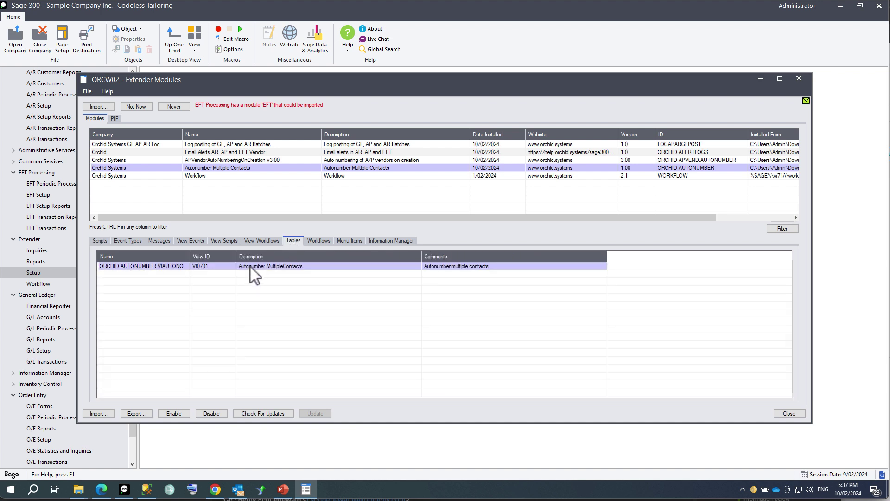
pyautogui.rightClick(251, 267)
pyautogui.click(261, 284)
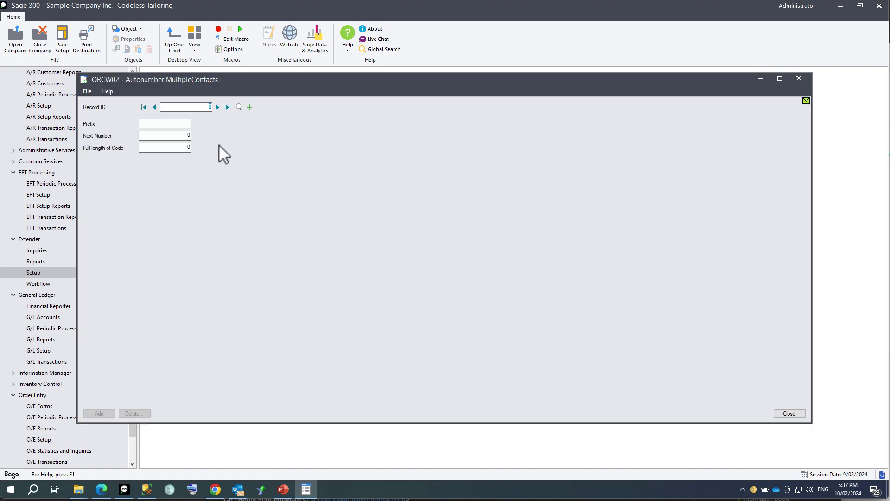
# Add a contact auto-number record with prefix MC, next number 1 and length 8.
pyautogui.click(173, 124)
pyautogui.write('MC')
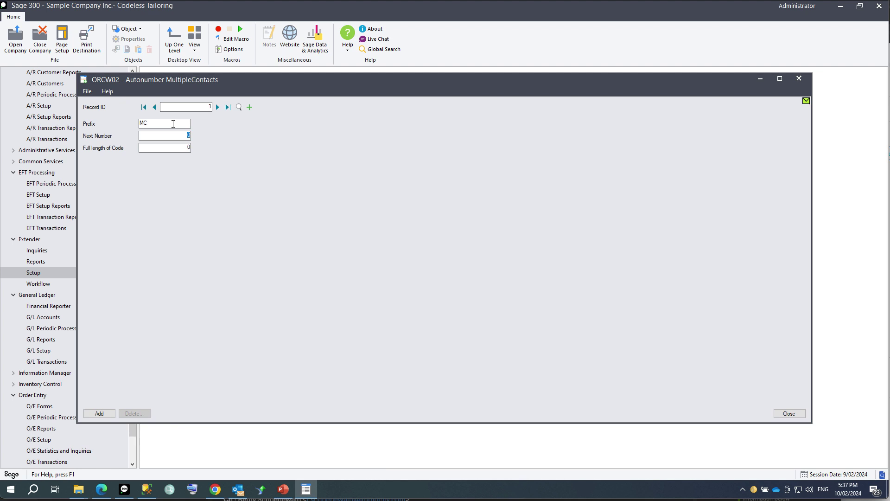
pyautogui.write('1')
pyautogui.write('8')
pyautogui.click(94, 411)
pyautogui.click(789, 414)
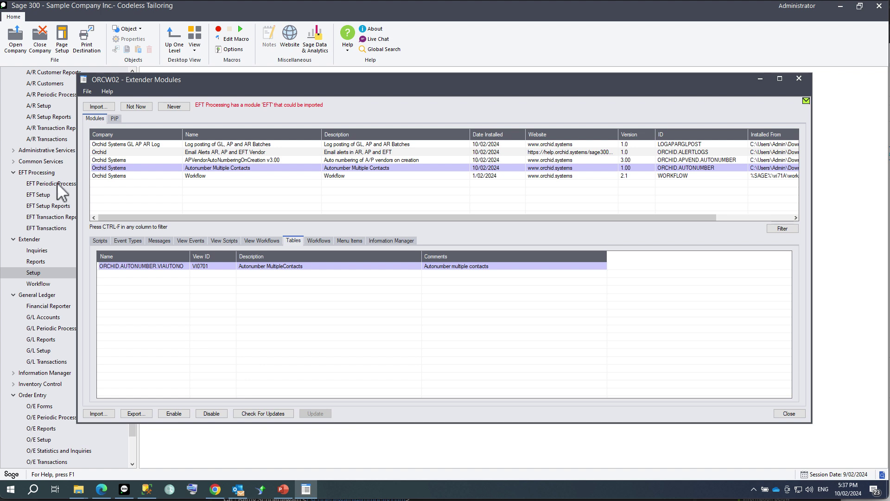
# Load customer Bargain Mart - San Diego in A/R Customers and start a new contact from its Contact tab.
pyautogui.click(43, 82)
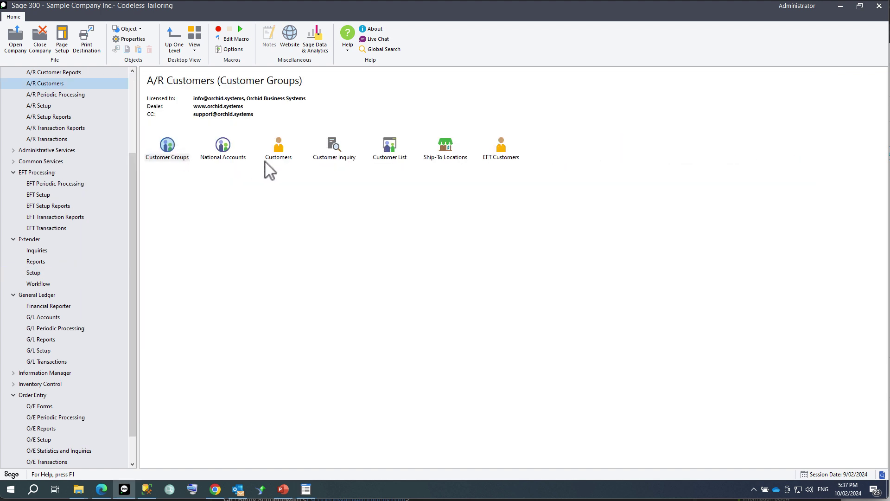
pyautogui.click(277, 152)
pyautogui.doubleClick(277, 152)
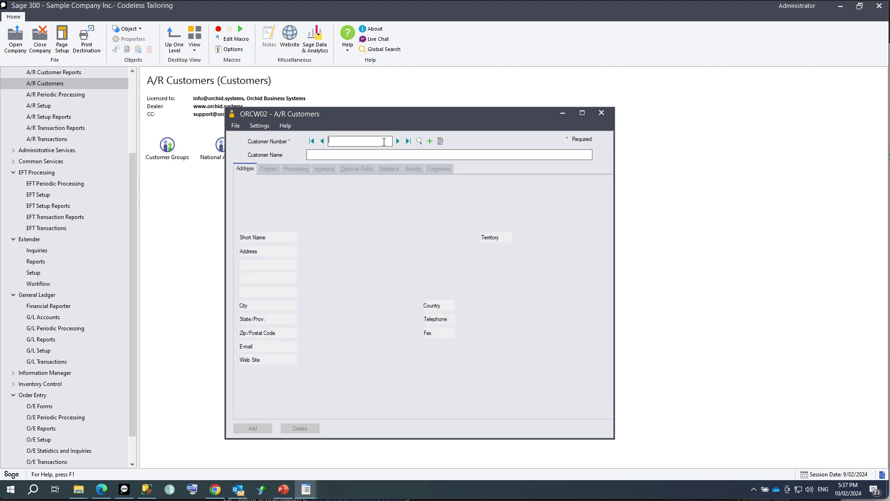
pyautogui.click(398, 141)
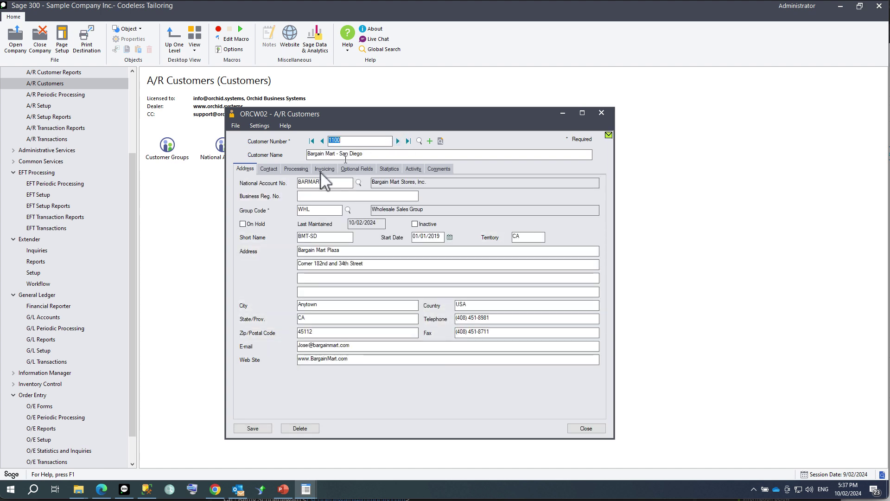
pyautogui.click(269, 169)
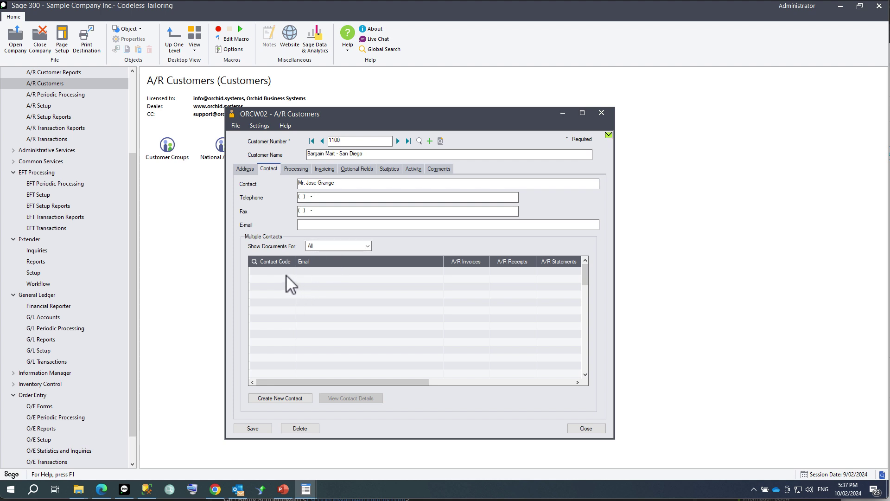
pyautogui.click(279, 398)
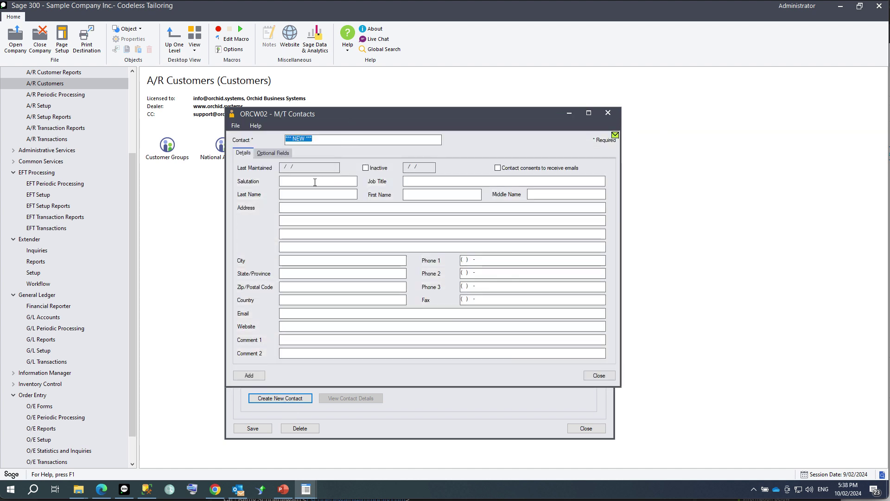
# Enter the contact's last name, first name and e-mail, add it as MC000001, and close M/T Contacts.
pyautogui.click(308, 194)
pyautogui.write('Smith')
pyautogui.press('Tab')
pyautogui.write('Jane')
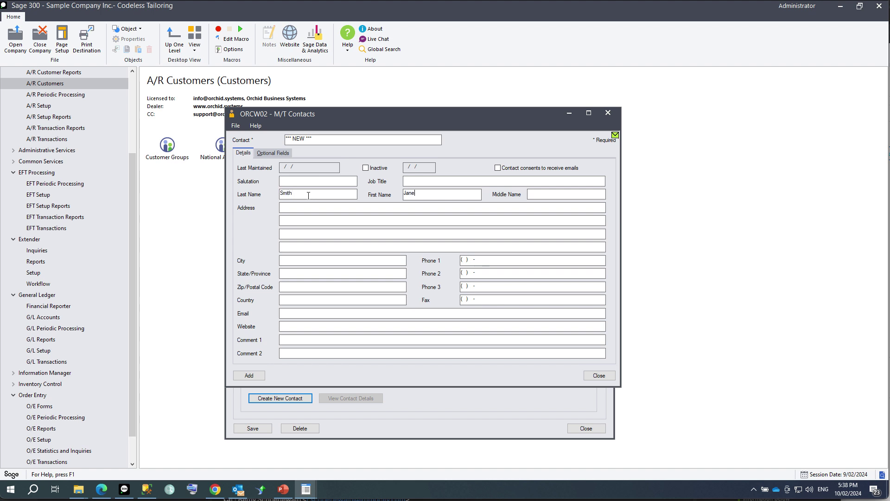
pyautogui.click(297, 315)
pyautogui.click(250, 376)
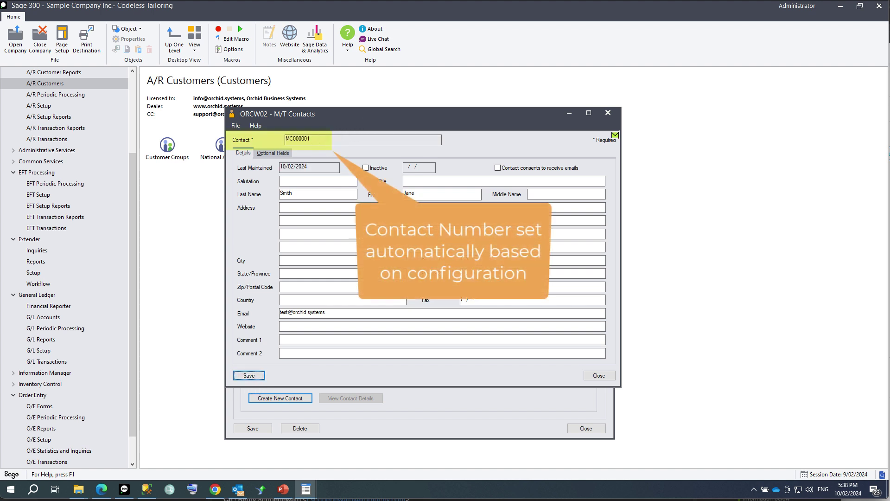
pyautogui.click(591, 377)
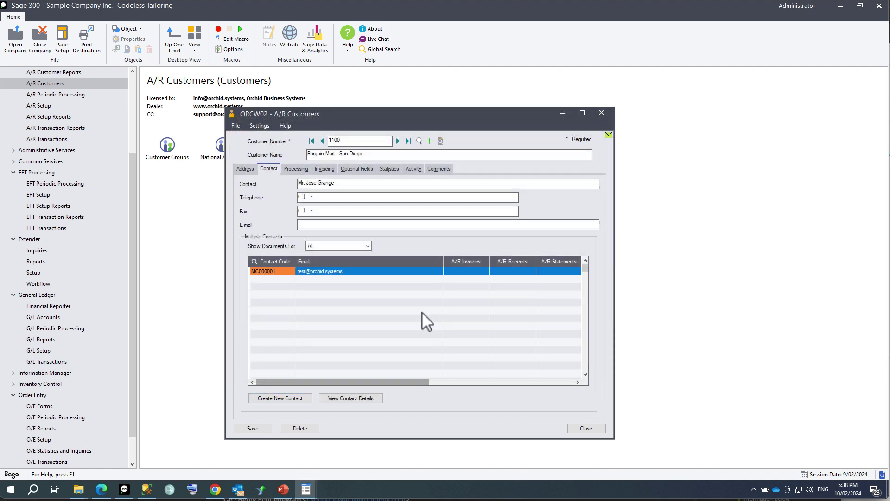
# Move the First Name and Last Name columns right after Contact Code, then save the customer.
pyautogui.moveTo(407, 383); pyautogui.dragTo(566, 397)
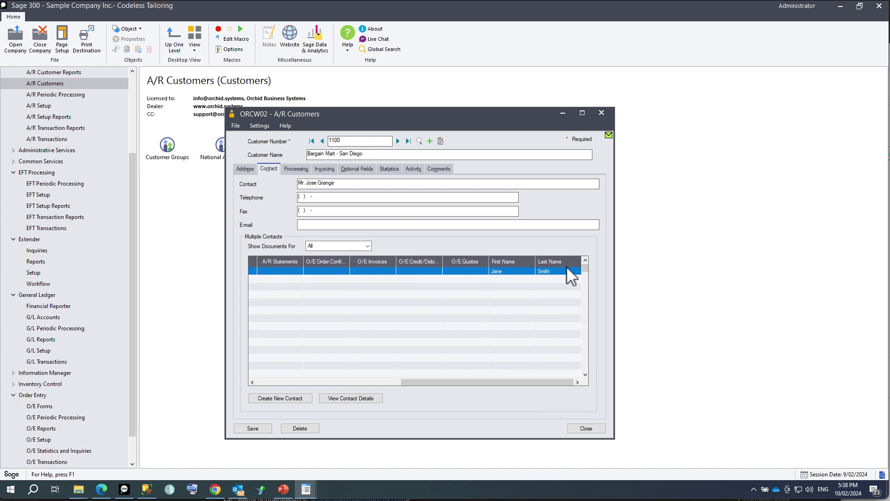
pyautogui.moveTo(514, 260); pyautogui.dragTo(260, 254)
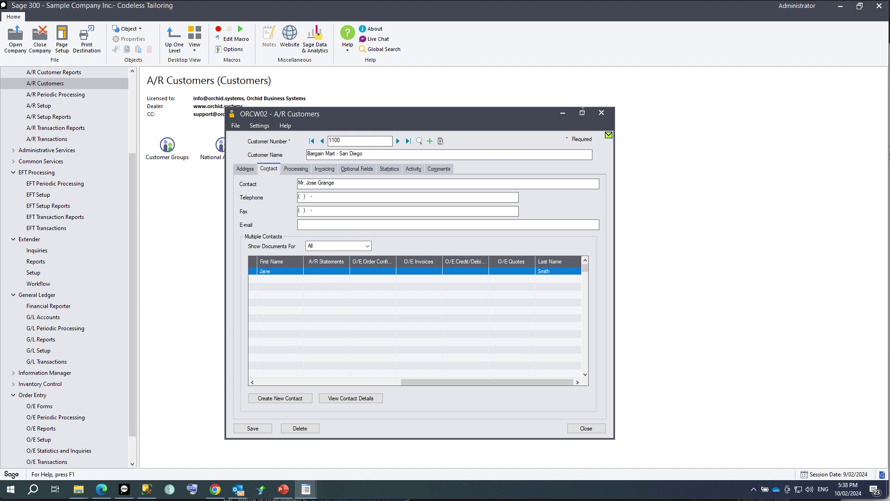
pyautogui.click(582, 112)
pyautogui.moveTo(332, 152); pyautogui.dragTo(222, 145)
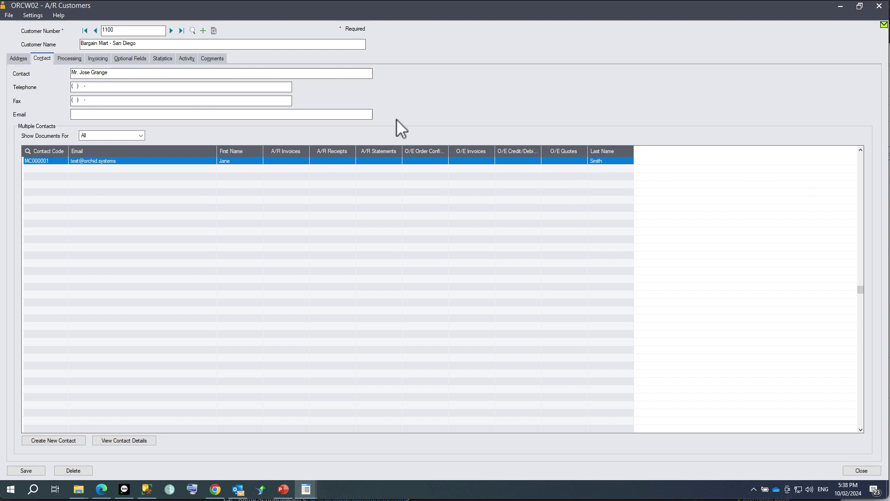
pyautogui.moveTo(275, 147); pyautogui.dragTo(271, 148)
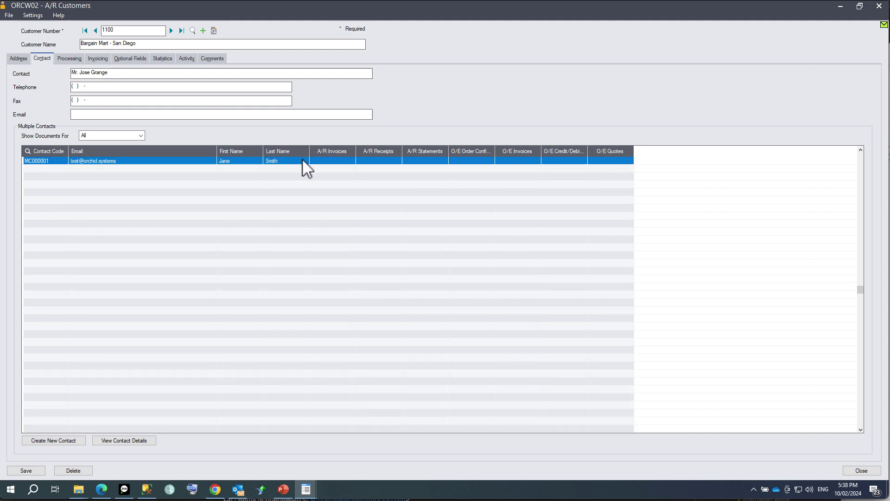
pyautogui.moveTo(233, 156); pyautogui.dragTo(130, 152)
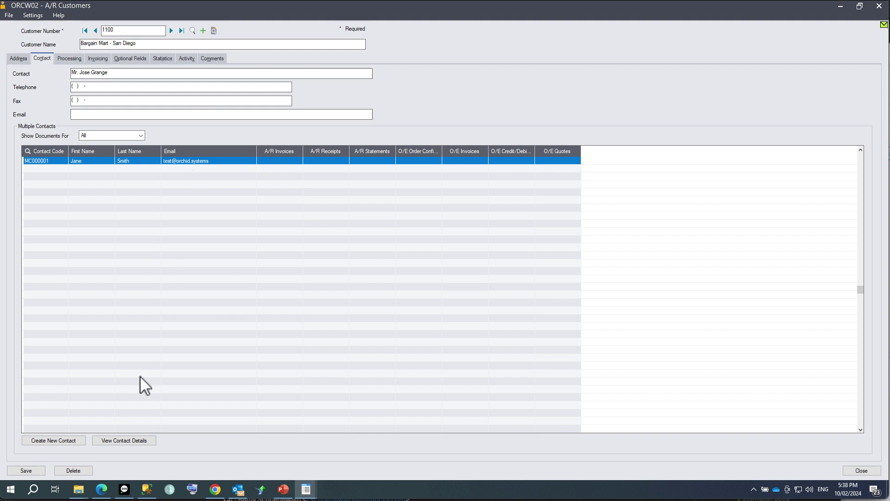
pyautogui.click(31, 471)
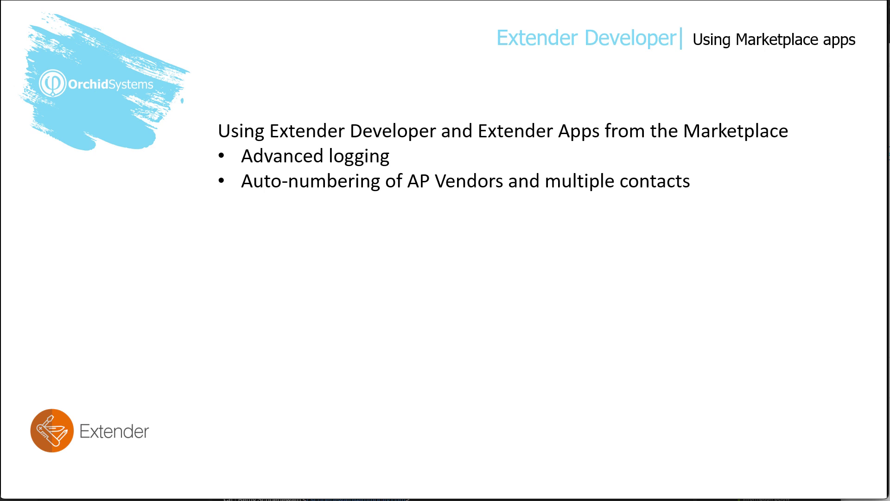
# Advance the slideshow to reveal the 'Inline editing of optional fields' bullet.
pyautogui.press('Right')
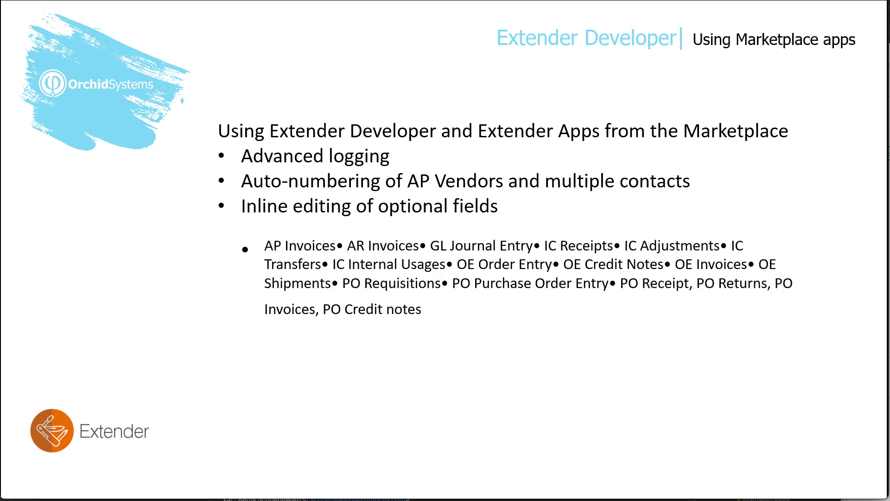
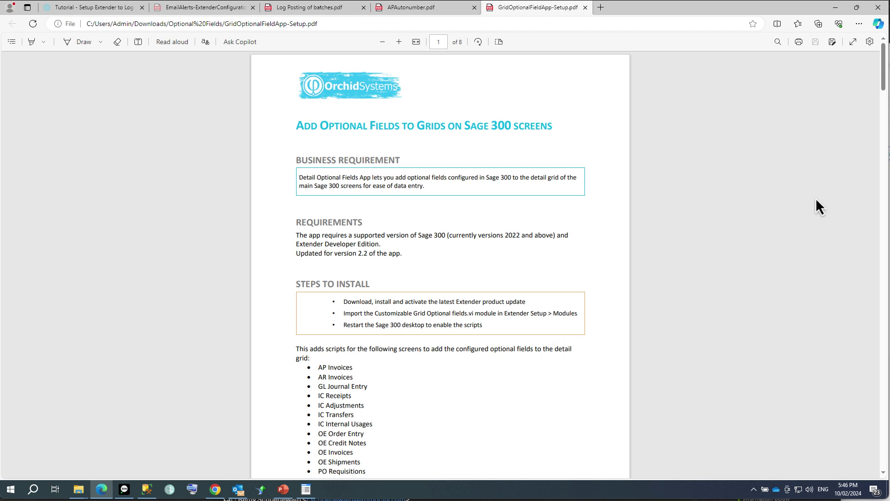
# Leave the PDF setup guide and bring up Sage 300's Extender Setup screen.
pyautogui.scroll(-2, 884, 97)
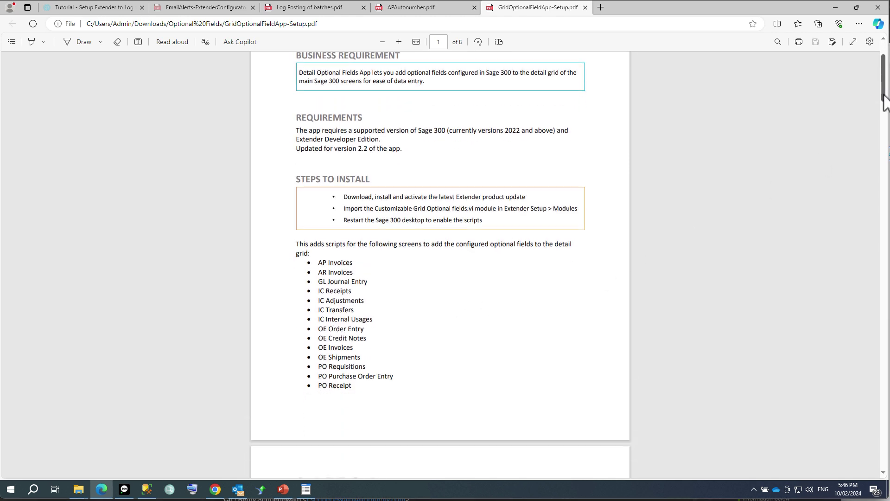
pyautogui.moveTo(884, 100); pyautogui.dragTo(885, 98)
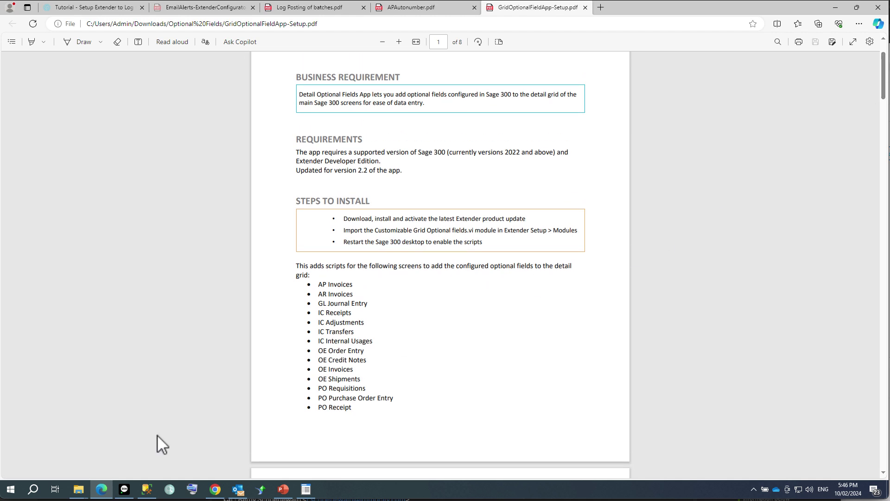
pyautogui.click(125, 491)
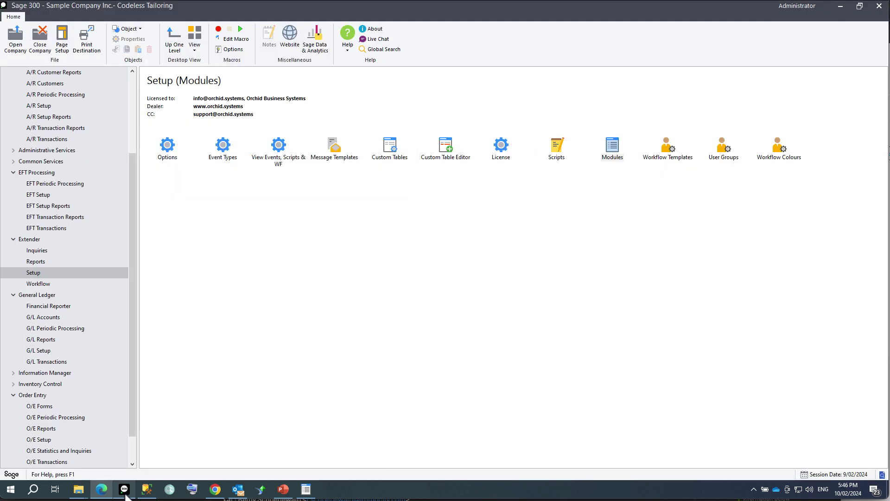
# Import the Customizable Grid Optional Fields 2.2 module from Downloads > Optional Fields.
pyautogui.doubleClick(611, 145)
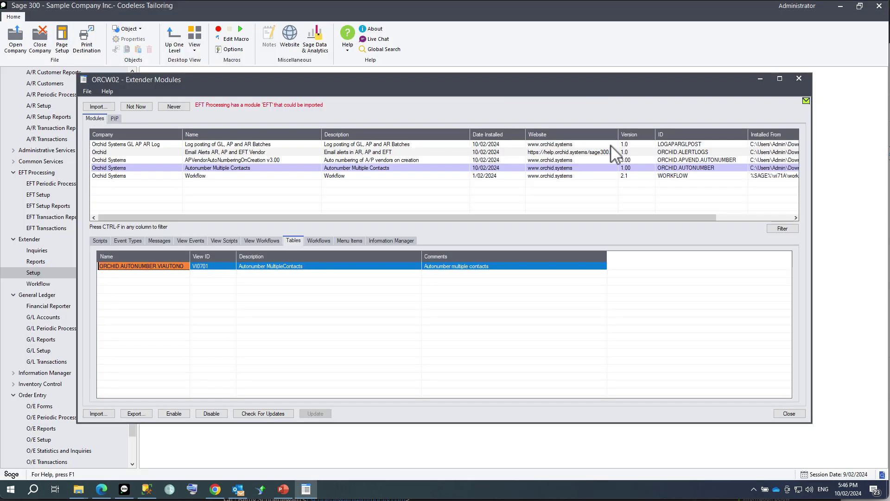
pyautogui.click(105, 415)
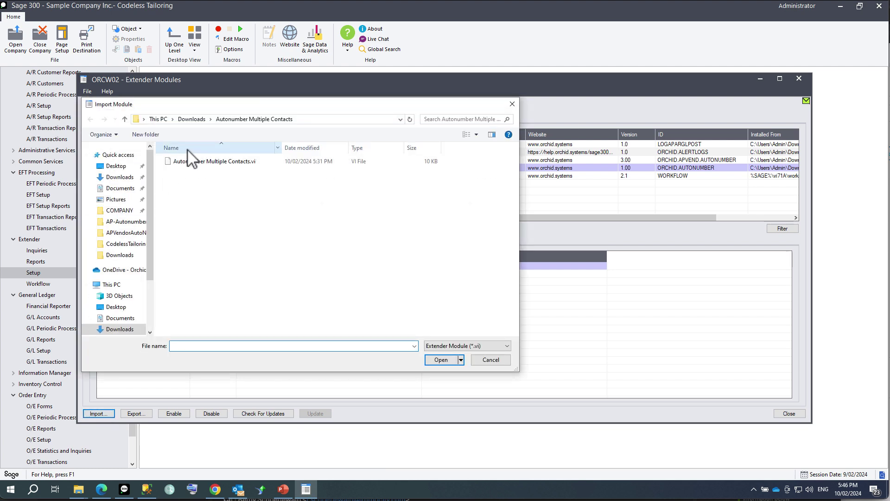
pyautogui.click(191, 120)
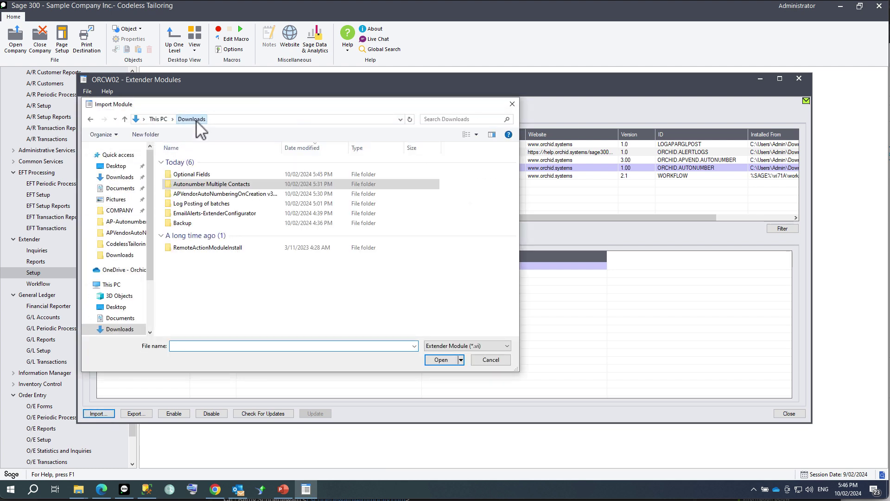
pyautogui.doubleClick(193, 174)
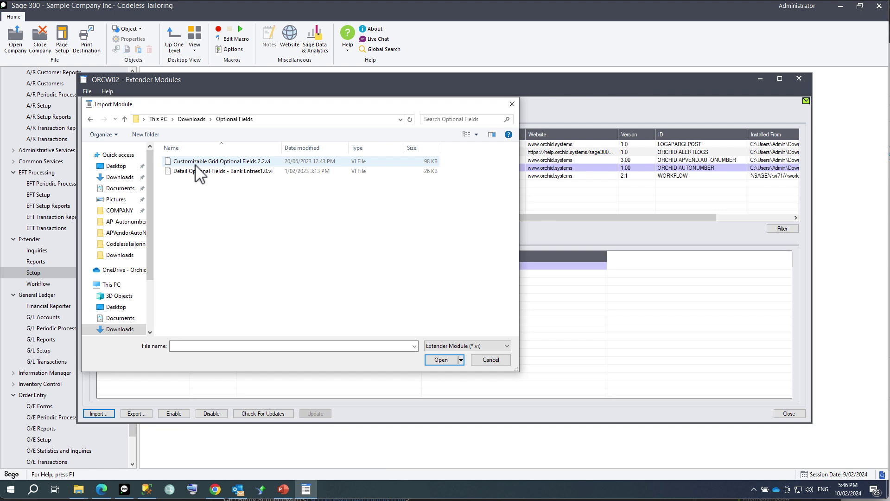
pyautogui.doubleClick(195, 163)
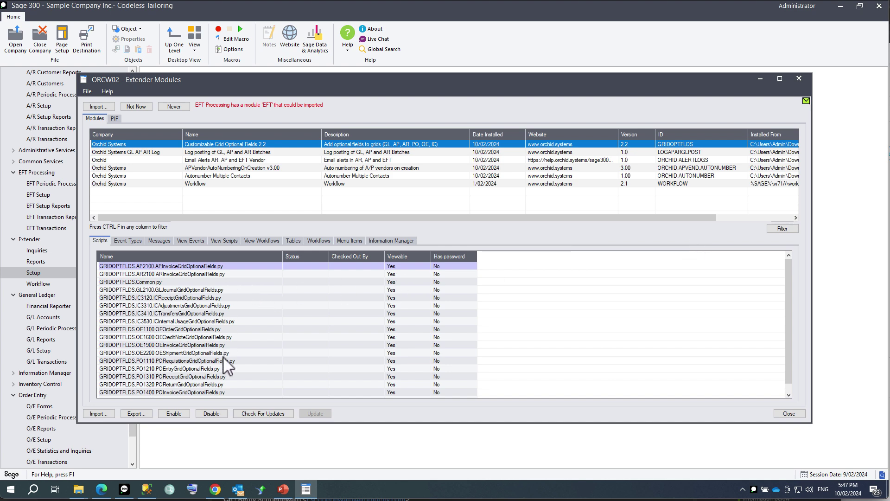
# Open the module's GRIDOPTFLDS.VIUIOPT table in the Custom Table Editor.
pyautogui.click(292, 241)
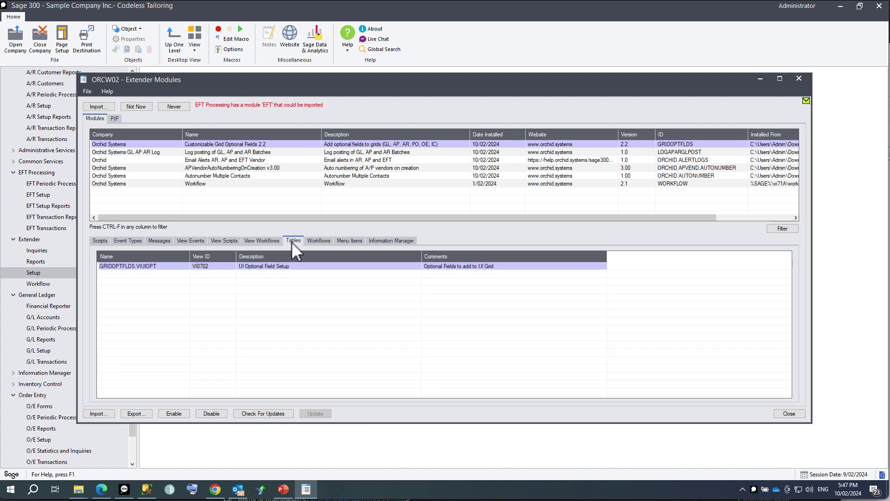
pyautogui.rightClick(149, 268)
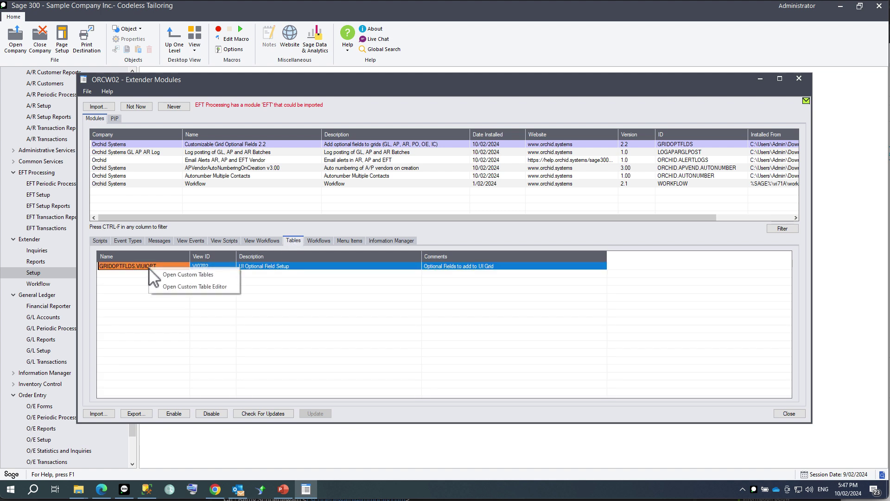
pyautogui.click(166, 285)
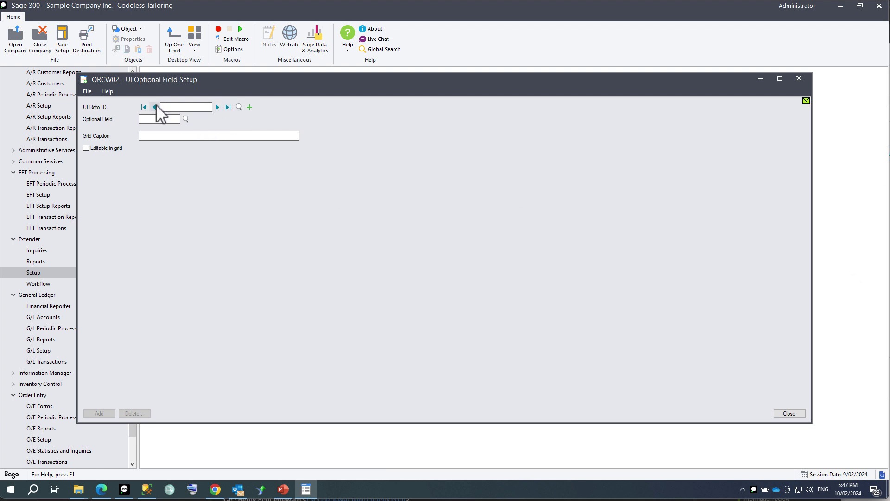
# Add a GL2100 record for optional field SALESREP with grid caption 'Sales Rep'.
pyautogui.write('GL2100')
pyautogui.press('Tab')
pyautogui.write('SALESREP')
pyautogui.press('Tab')
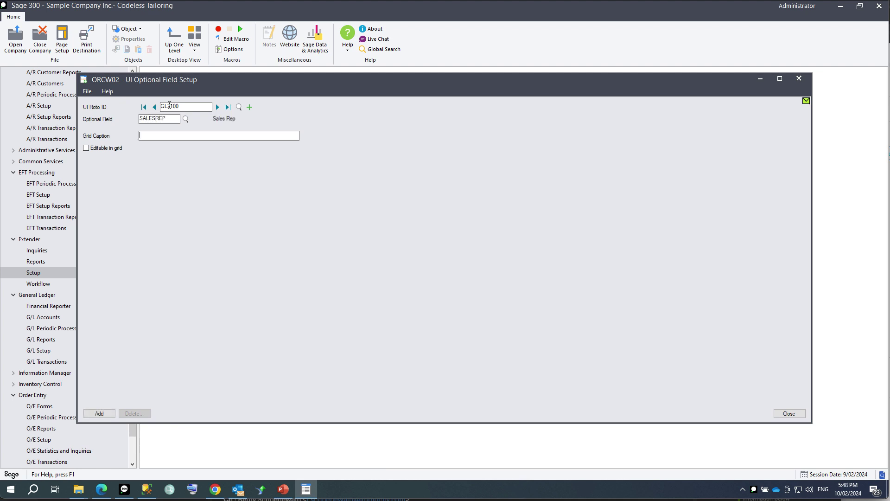
pyautogui.write('Sales Rep')
pyautogui.press('Tab')
pyautogui.click(96, 413)
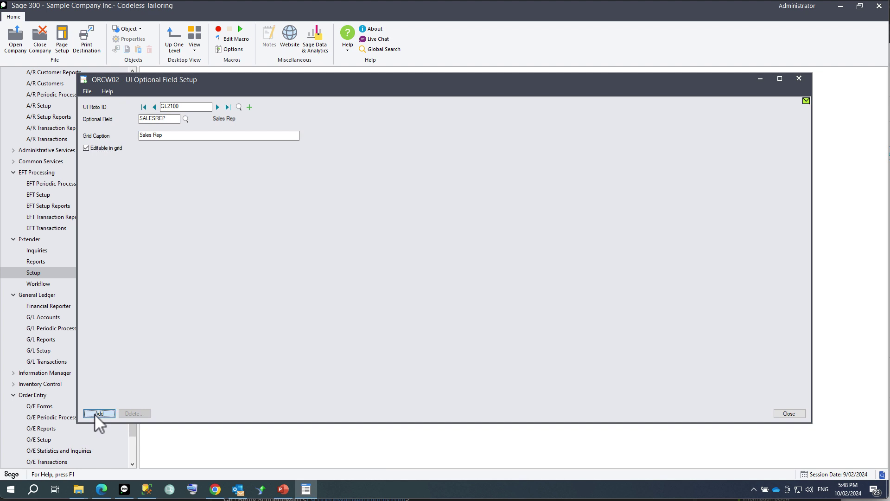
# Add a GL2100 record for optional field APPROVED with grid caption 'Approved'.
pyautogui.click(249, 106)
pyautogui.write('GL2100')
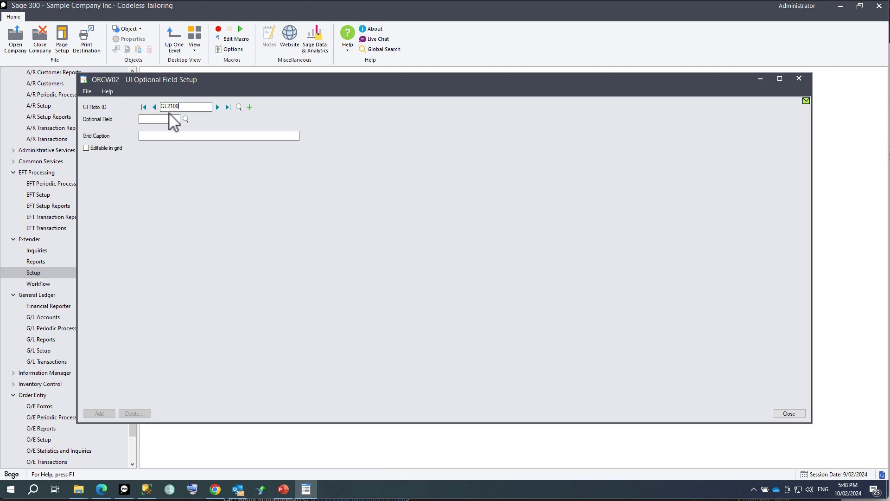
pyautogui.write('APPROVED')
pyautogui.press('Tab')
pyautogui.write('Approved')
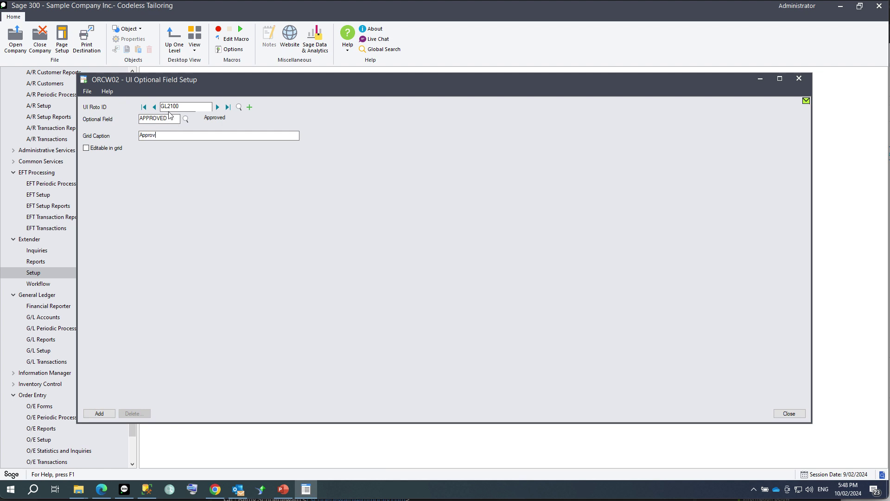
pyautogui.press('Tab')
pyautogui.click(99, 412)
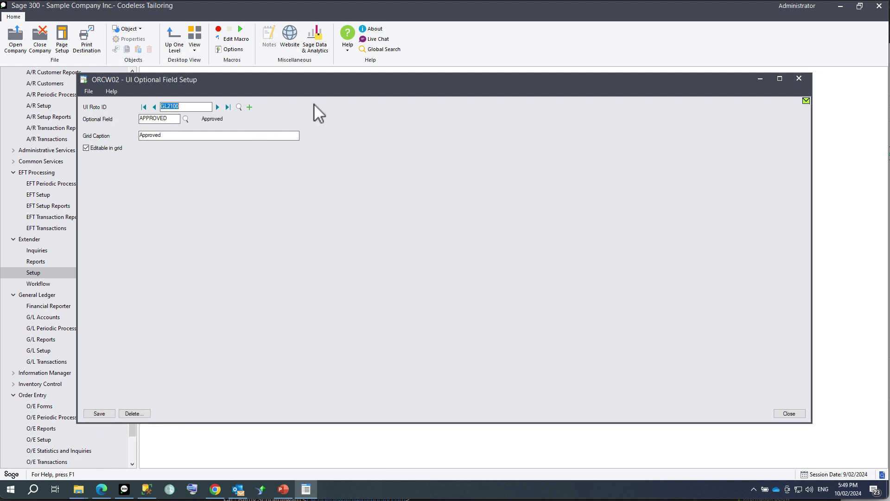
# Add an editable-in-grid AP2100 record for DANGEROUS captioned 'Dangerous'.
pyautogui.click(249, 107)
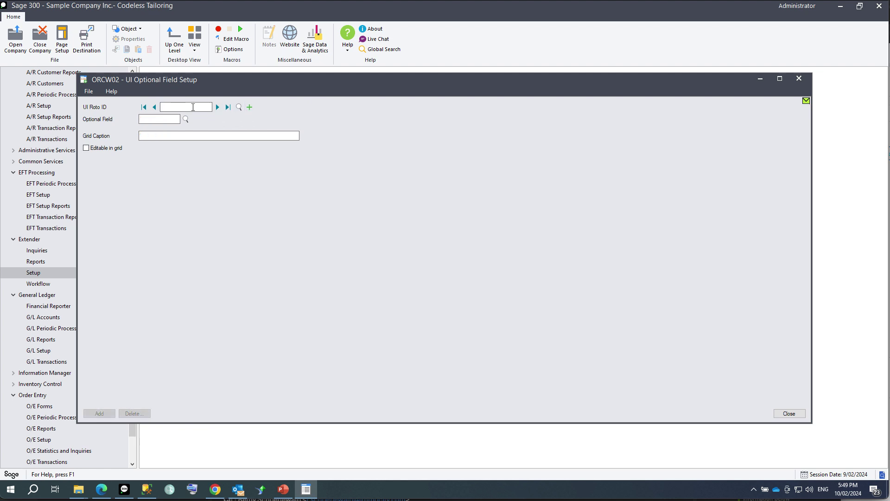
pyautogui.write('A')
pyautogui.write('P2100')
pyautogui.write('DANGEROUS')
pyautogui.press('Tab')
pyautogui.write('Dangerous')
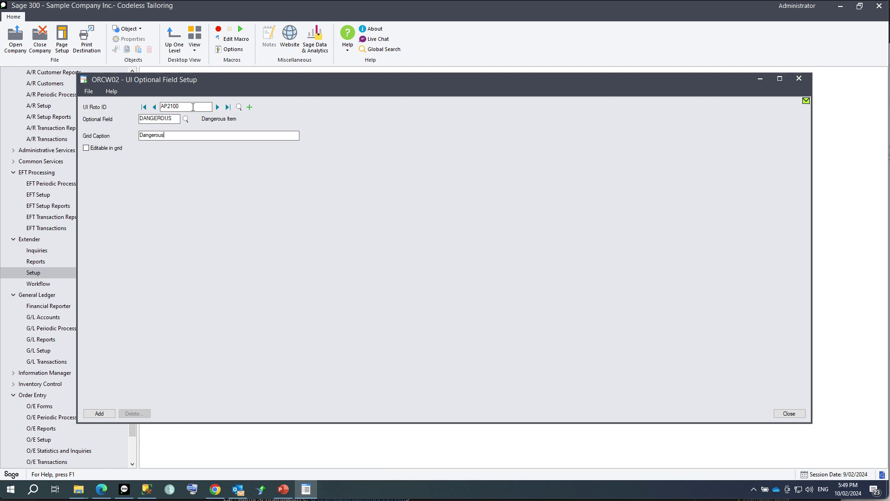
pyautogui.press('Tab')
pyautogui.press('space')
pyautogui.click(98, 413)
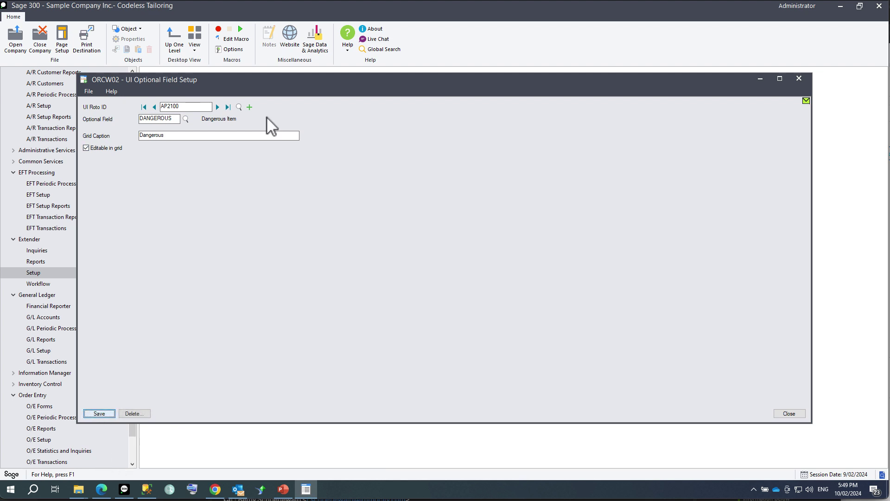
# Add an editable-in-grid AR2100 SALESREP record captioned 'Sales person', then close the setup.
pyautogui.click(247, 105)
pyautogui.write('A')
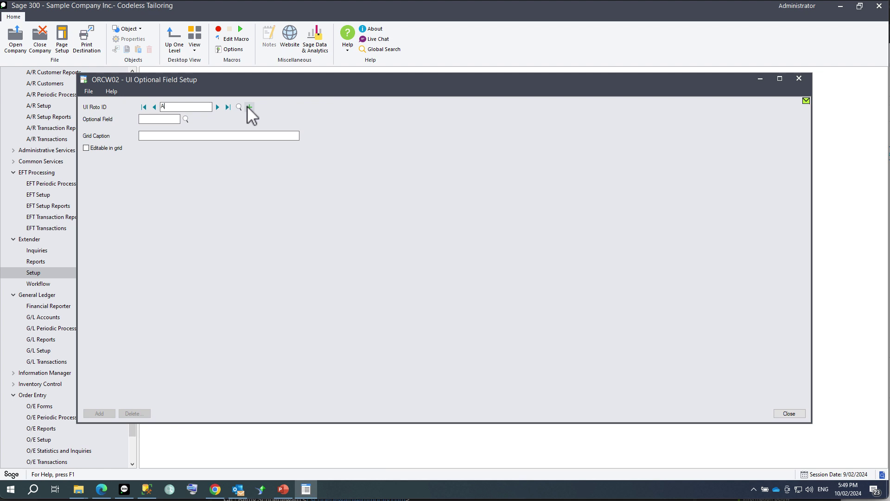
pyautogui.write('R2100')
pyautogui.press('Tab')
pyautogui.write('SALESREP')
pyautogui.press('Tab')
pyautogui.write('Sales person')
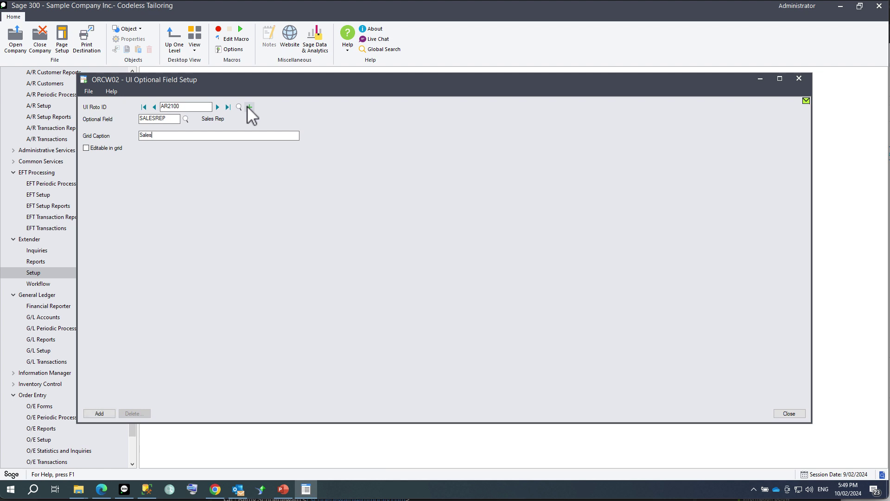
pyautogui.press('Tab')
pyautogui.press('space')
pyautogui.click(99, 413)
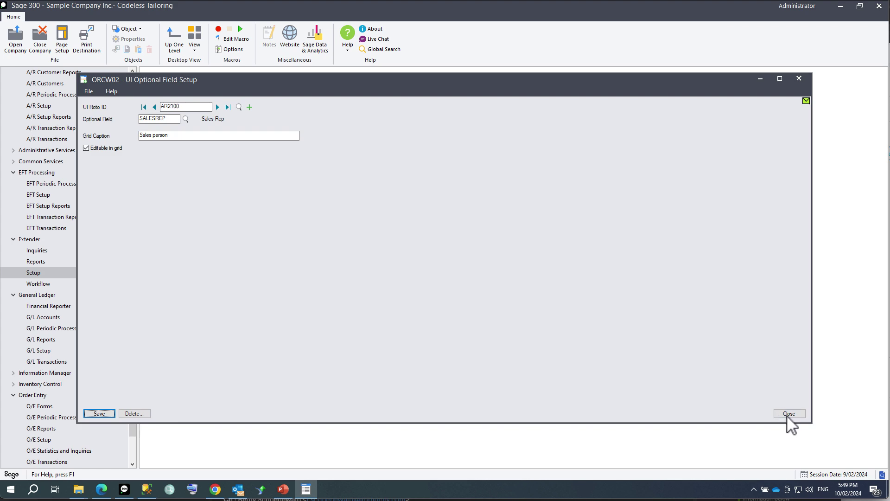
pyautogui.click(788, 413)
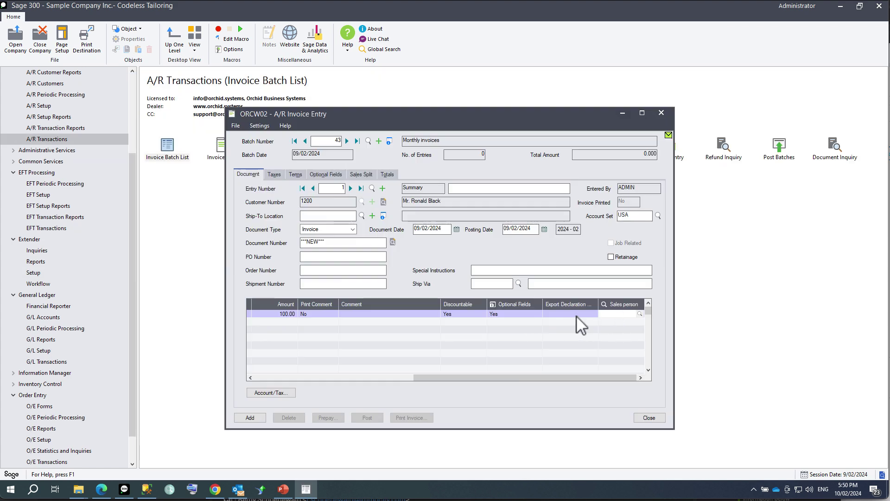
# Set the invoice line's Sales person to BB, check its SALESREP optional field, and add the invoice.
pyautogui.click(640, 314)
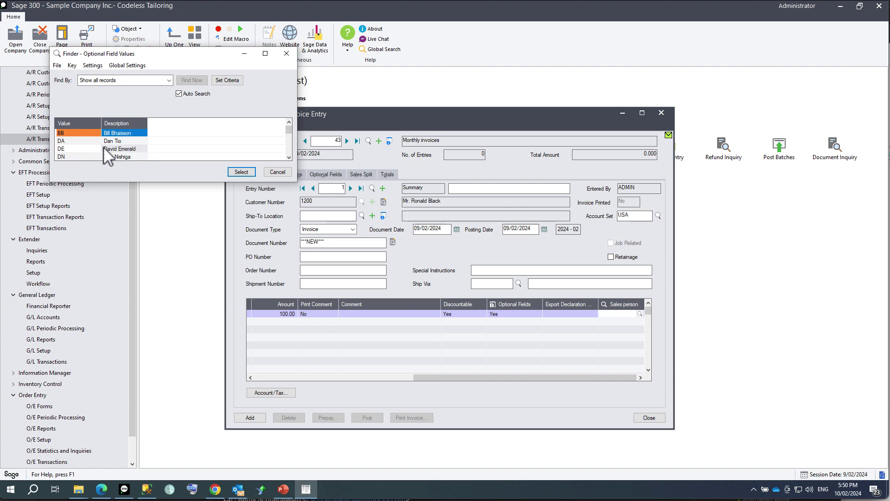
pyautogui.doubleClick(72, 135)
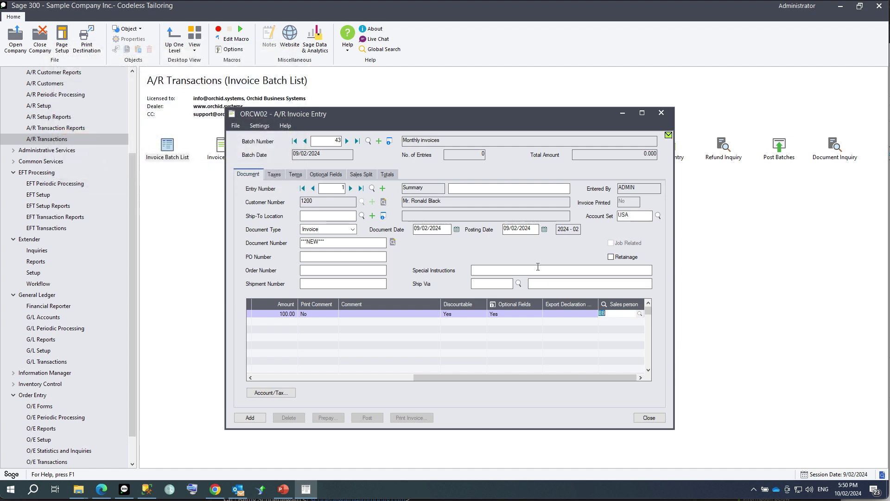
pyautogui.click(592, 324)
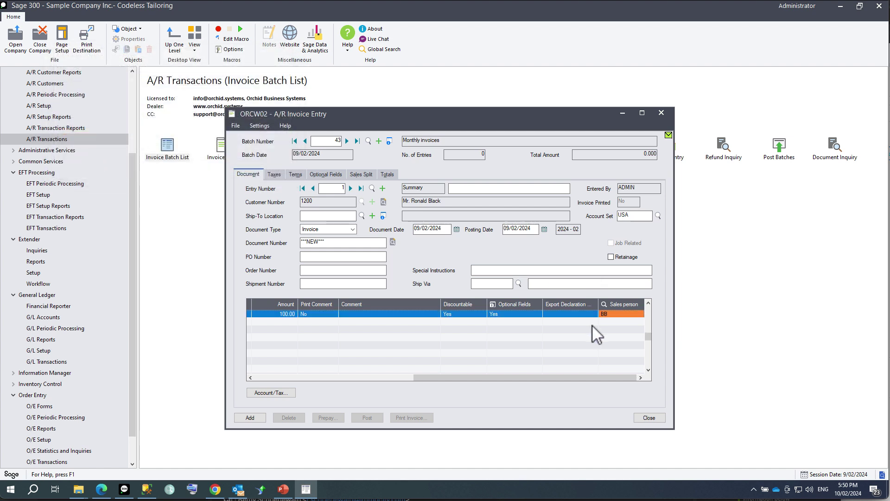
pyautogui.click(494, 312)
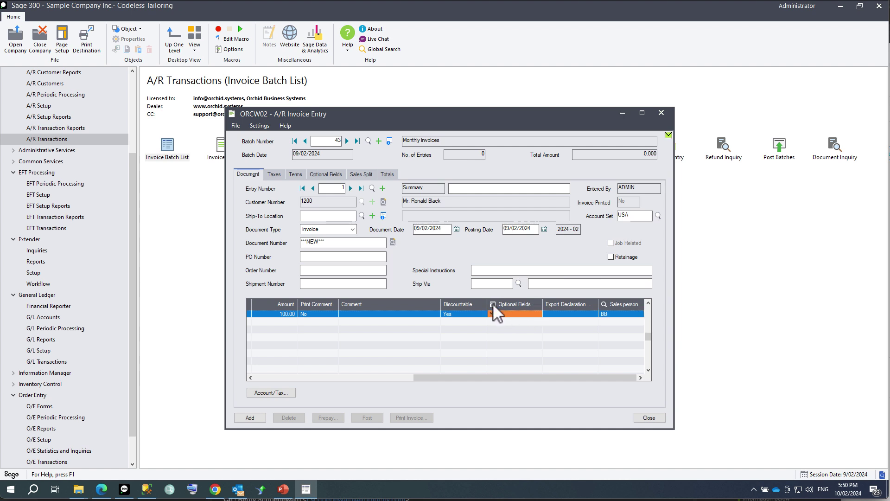
pyautogui.click(383, 284)
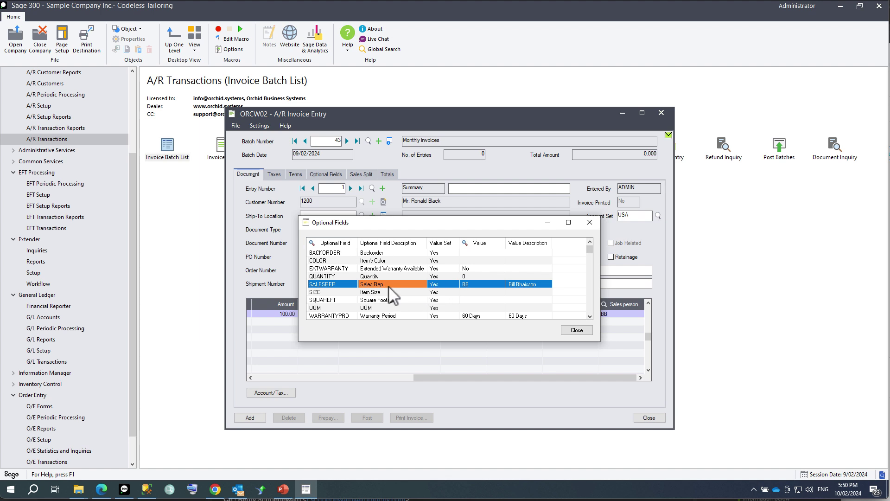
pyautogui.click(573, 329)
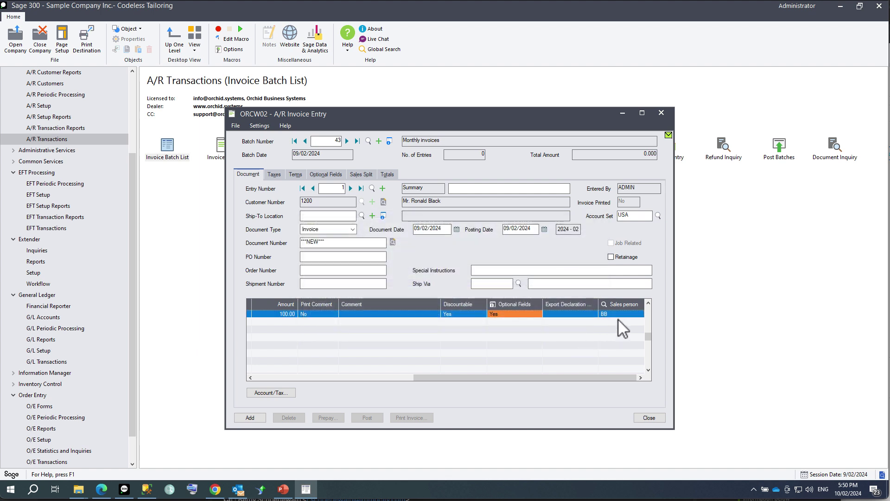
pyautogui.click(251, 418)
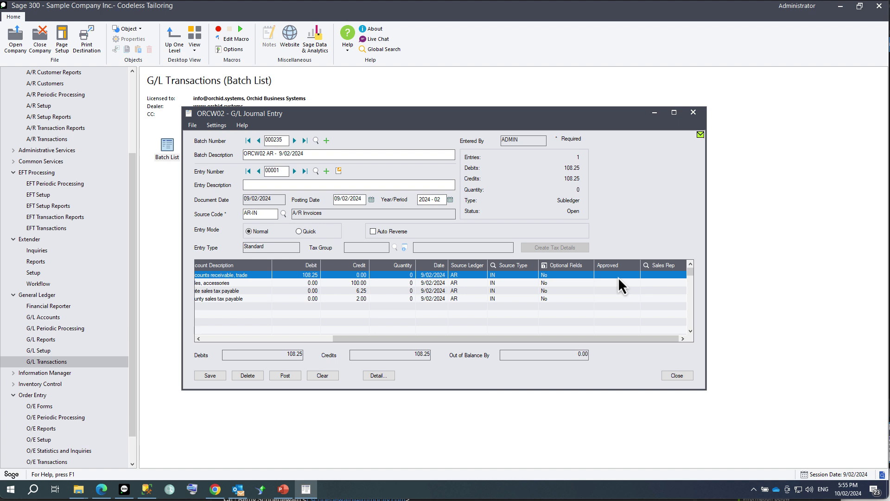
# Give the accessories sales line Sales Rep BB and Approved Y, then save the entry.
pyautogui.click(657, 284)
pyautogui.click(668, 283)
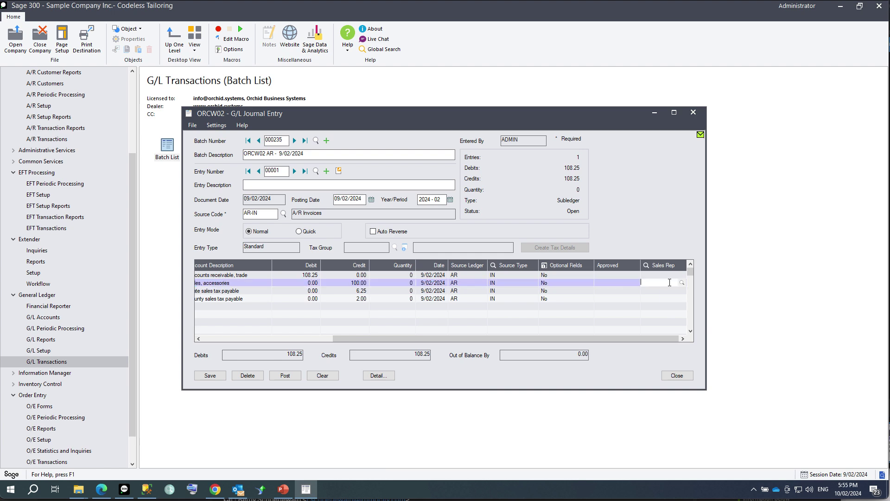
pyautogui.click(681, 282)
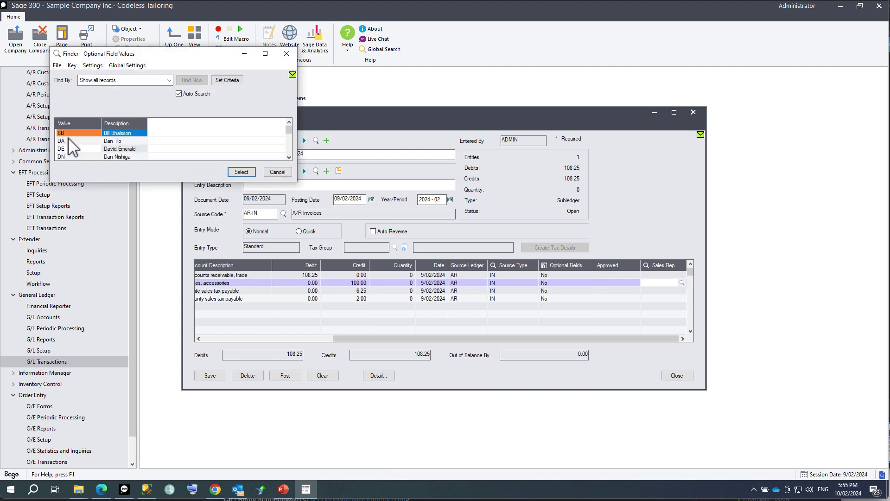
pyautogui.click(241, 172)
pyautogui.click(622, 285)
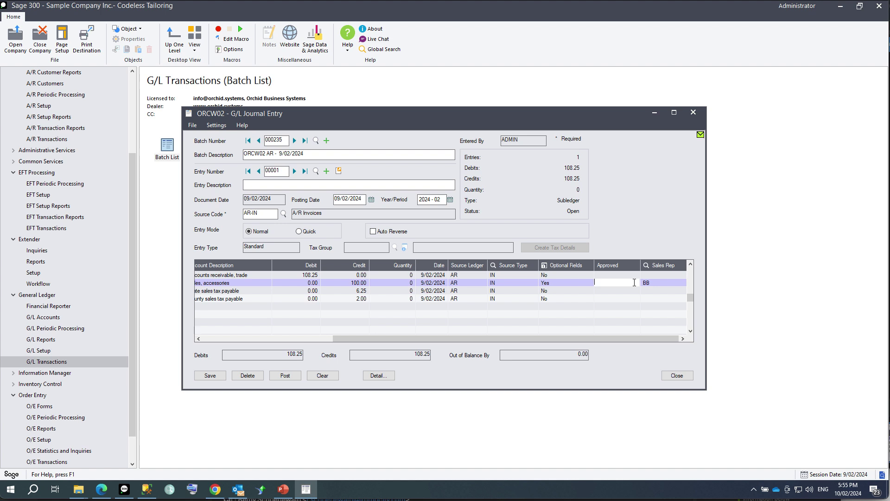
pyautogui.write('Y')
pyautogui.press('Tab')
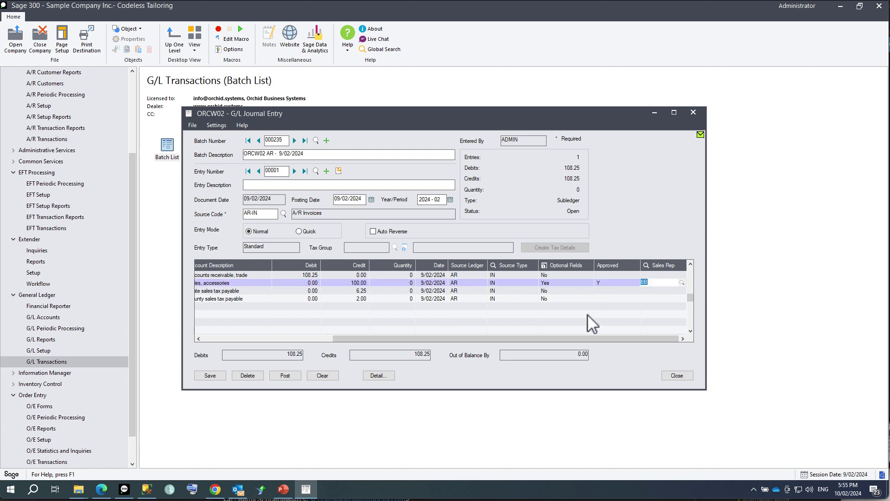
pyautogui.click(219, 378)
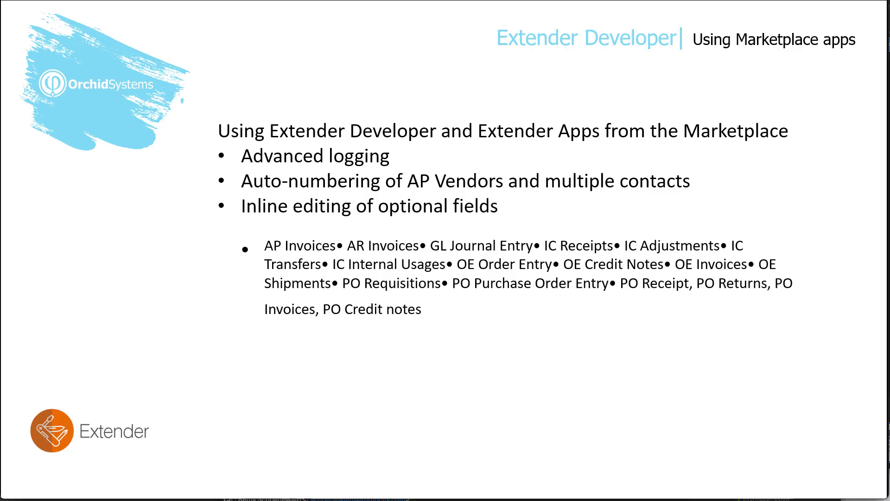
# Reveal the 'Add optional fields to Bank Entry' bullet, then return to Sage's Extender Modules.
pyautogui.press('Right')
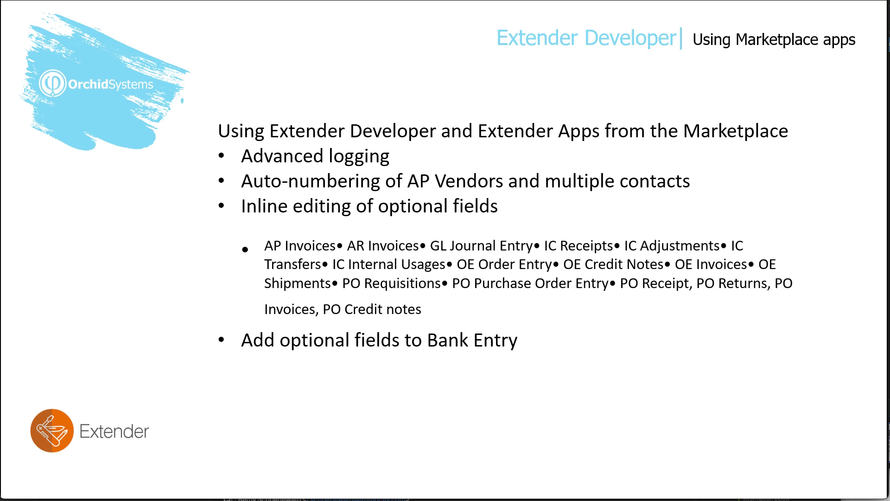
pyautogui.hotkey('alt', 'Tab')
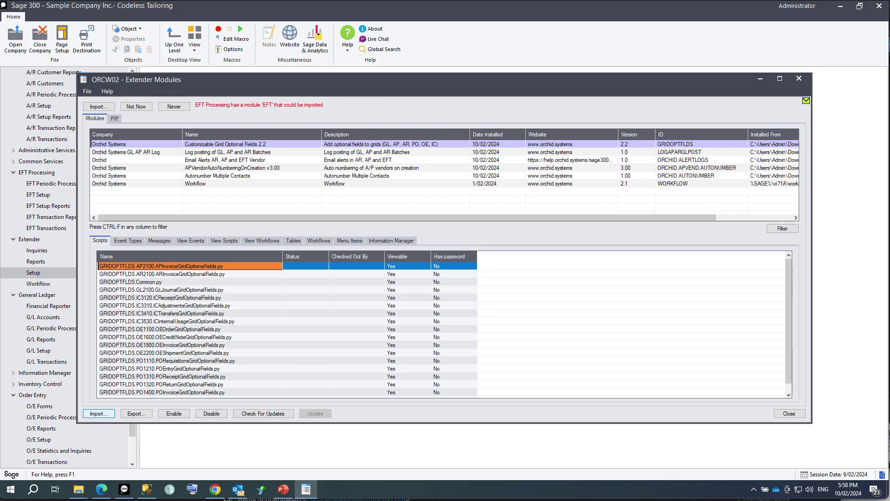
pyautogui.click(99, 413)
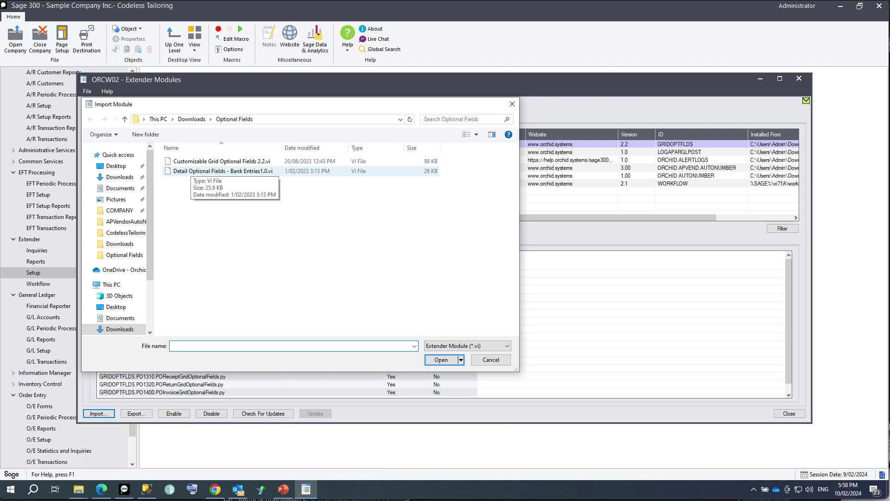
# Import the Detail Optional Fields - Bank Entries1.0.vi module from the Optional Fields folder.
pyautogui.doubleClick(223, 171)
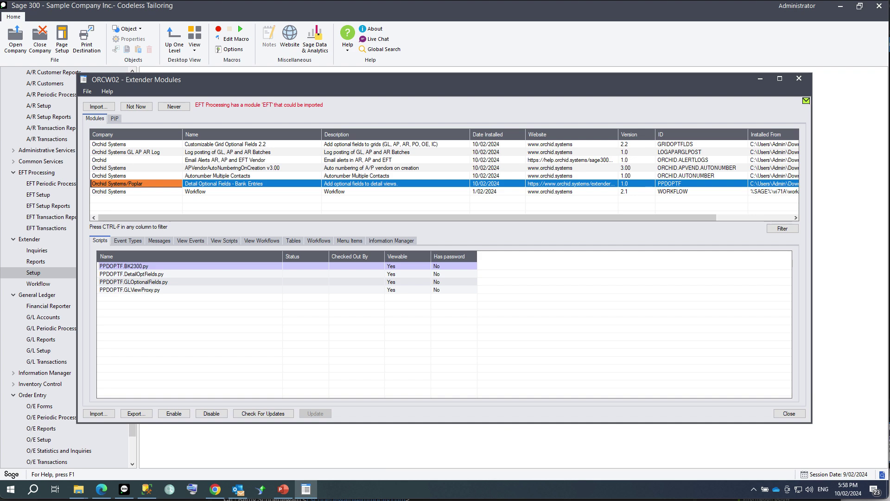
pyautogui.hotkey('alt', 'Tab')
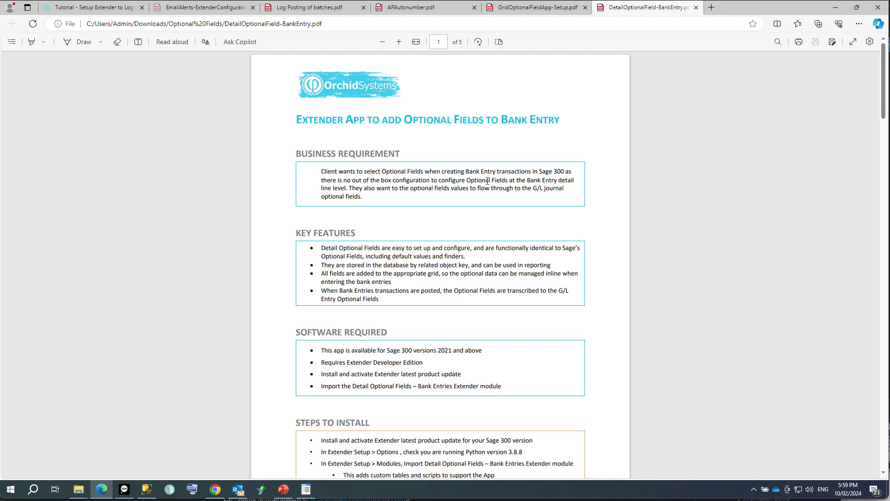
# Scroll the Bank Entry guide down to page 3's BK0460 SUBSTENTITY example.
pyautogui.scroll(-15, 435, 364)
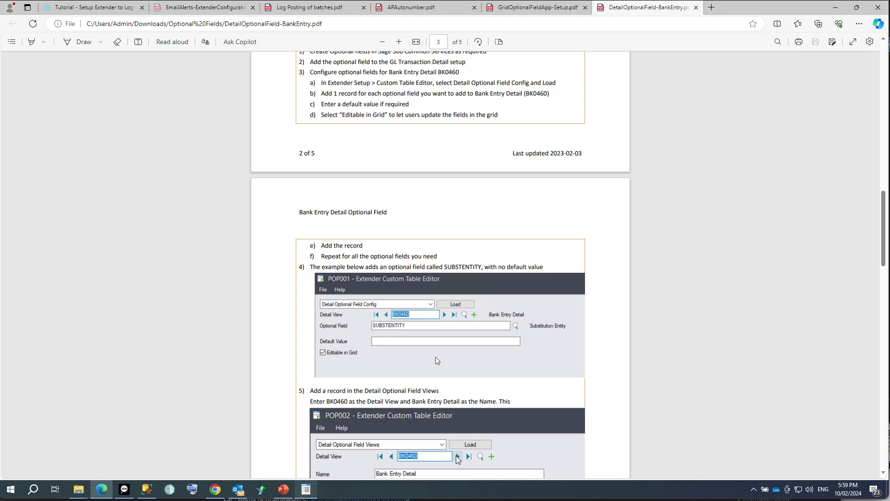
# Configure optional field SALESREP on detail view BK0460 as editable in grid and save it.
pyautogui.moveTo(306, 489)
pyautogui.click(306, 447)
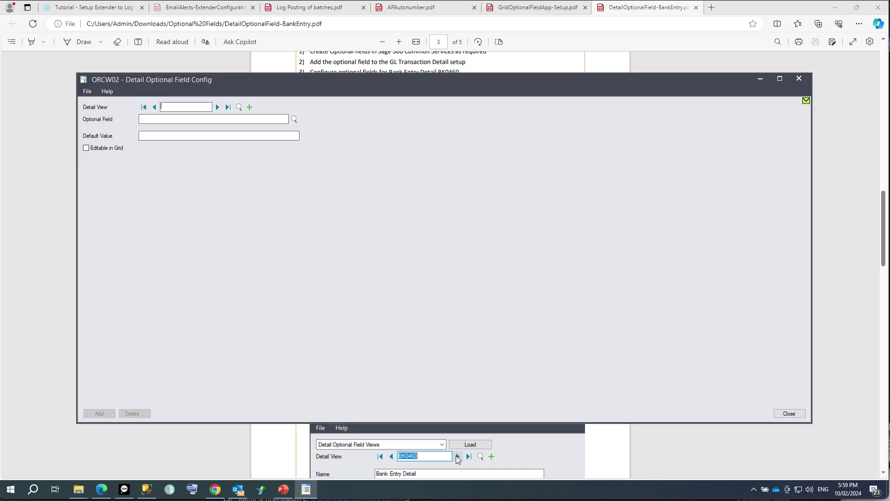
pyautogui.write('BK0460')
pyautogui.write('SALESREP')
pyautogui.click(199, 138)
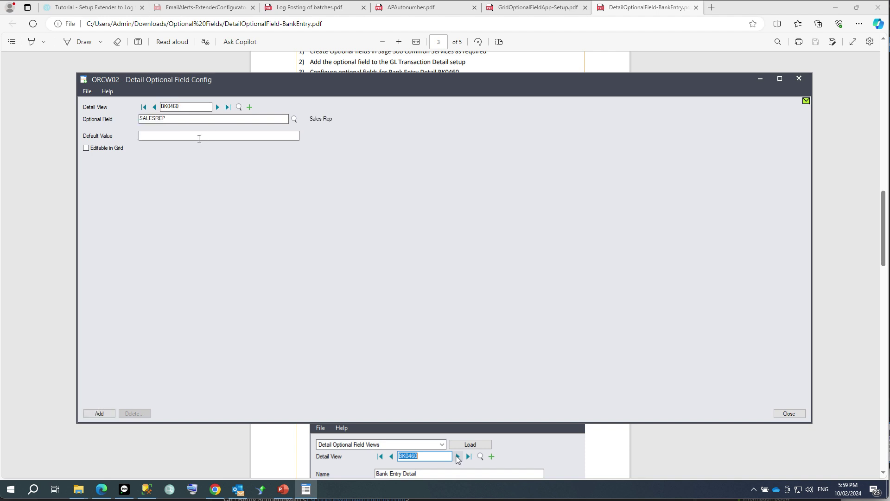
pyautogui.press('Tab')
pyautogui.press('Tab')
pyautogui.press('Return')
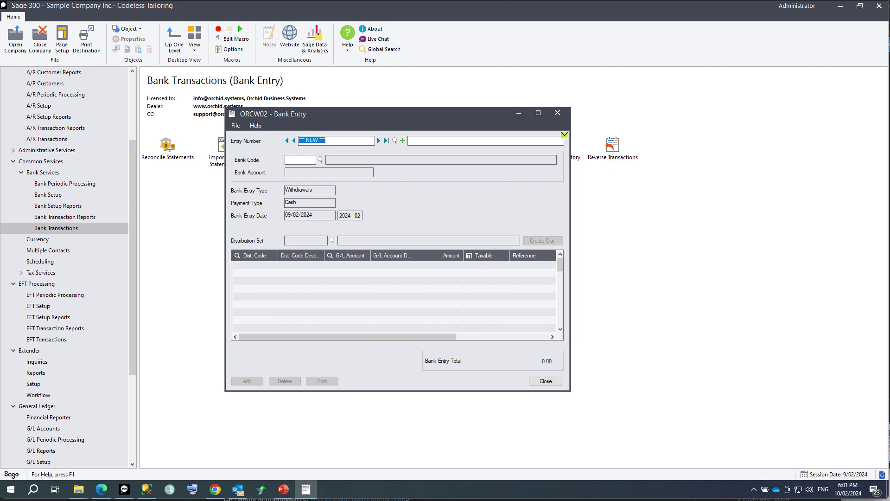
# Describe the new bank entry as 'Entry with sales rep' and set bank CCB.
pyautogui.click(311, 159)
pyautogui.click(414, 140)
pyautogui.write('Entry with sales rep')
pyautogui.press('Tab')
pyautogui.press('F5')
pyautogui.press('Return')
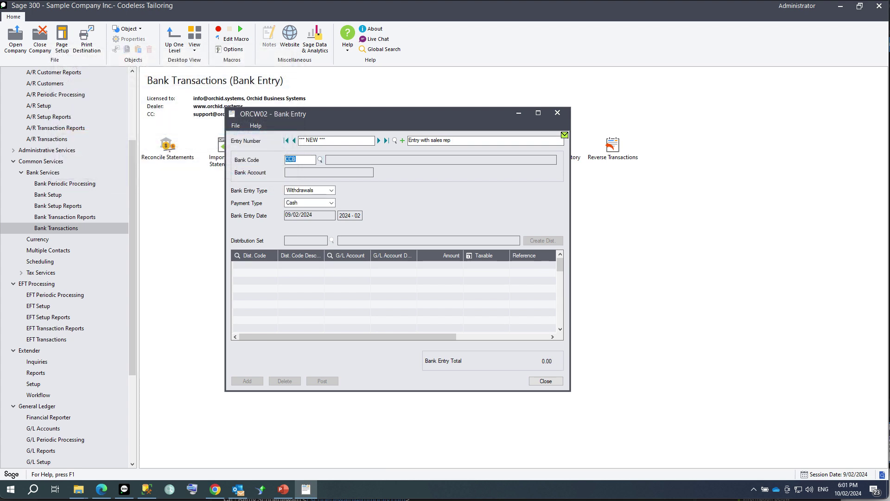
pyautogui.click(537, 113)
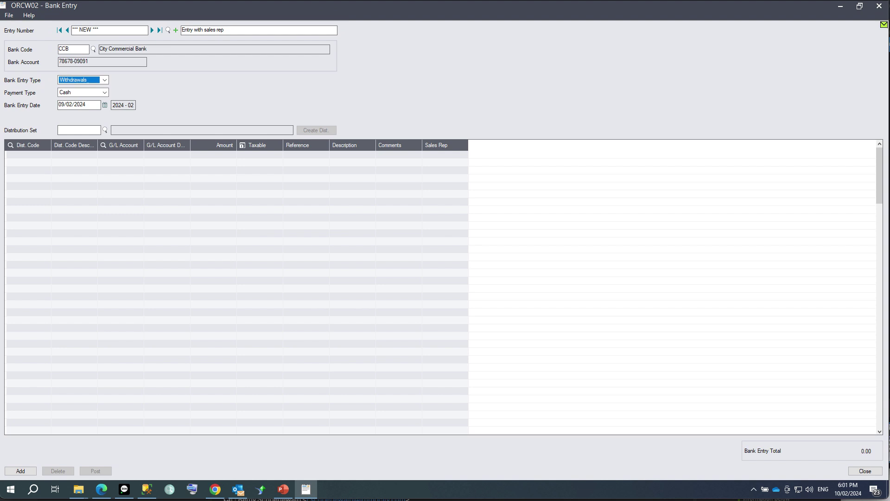
# Add a 100.00 line to G/L account 1020 with Sales Rep BB, then add and post the entry.
pyautogui.click(26, 154)
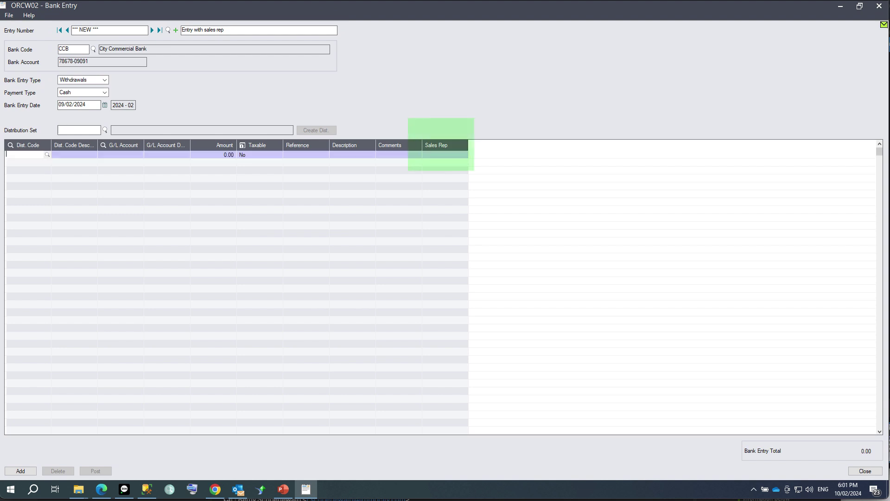
pyautogui.click(122, 155)
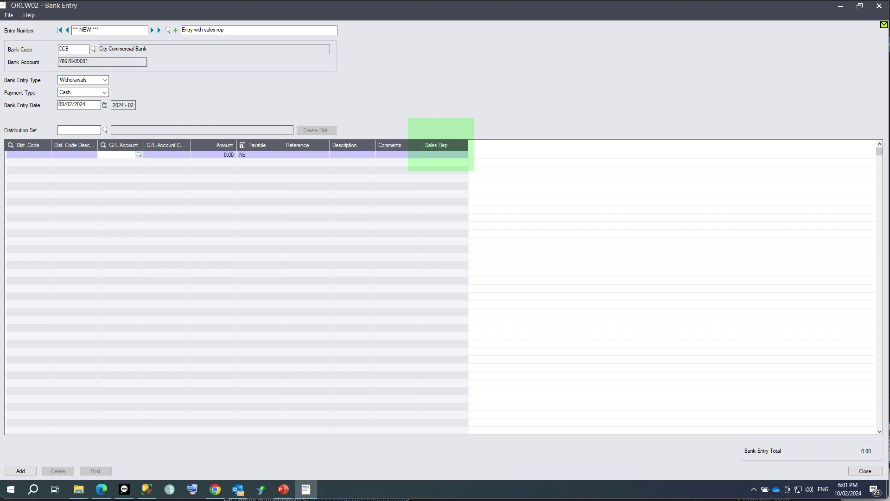
pyautogui.press('F5')
pyautogui.press('Down')
pyautogui.press('Return')
pyautogui.press('Tab')
pyautogui.write('1.00')
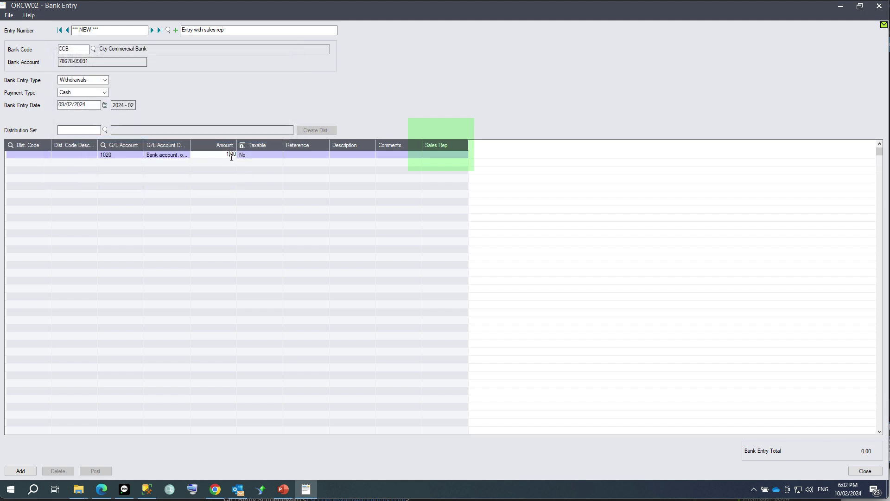
pyautogui.press('Tab')
pyautogui.press('Tab')
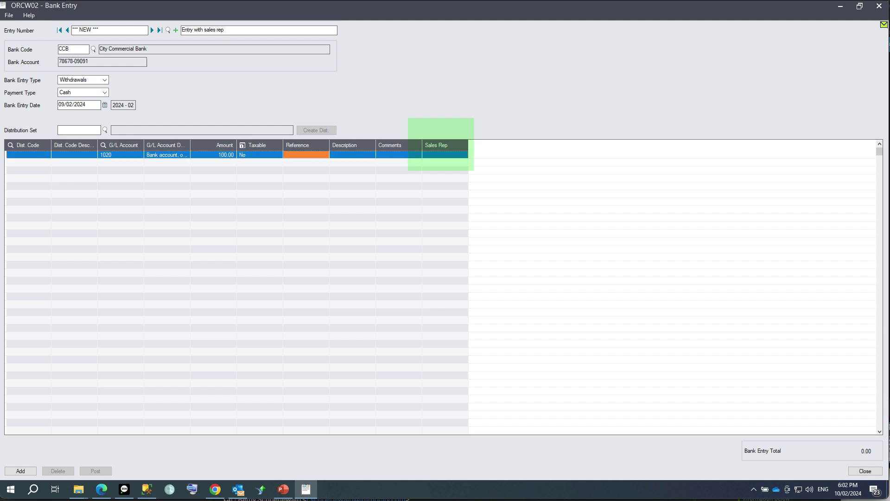
pyautogui.click(436, 155)
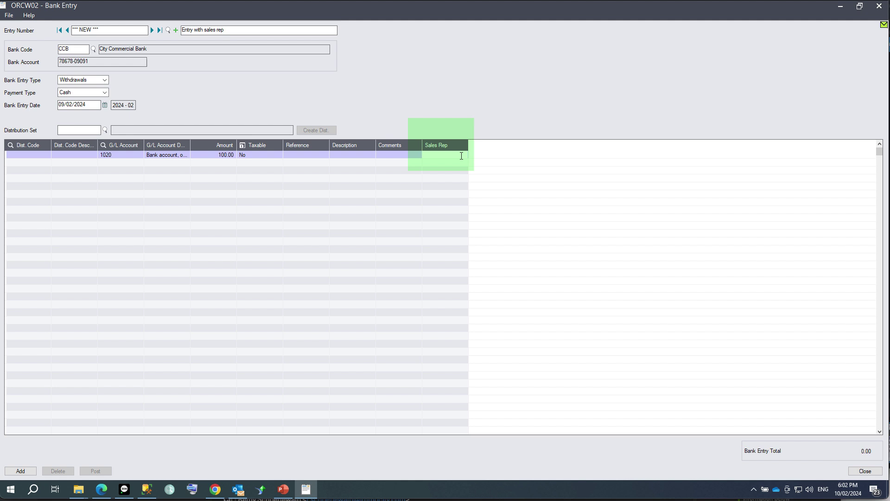
pyautogui.write('BB')
pyautogui.press('Tab')
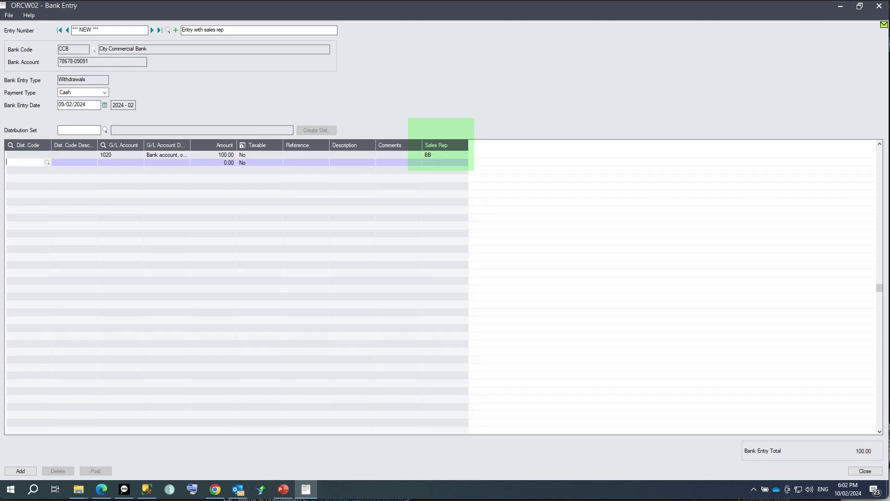
pyautogui.click(21, 470)
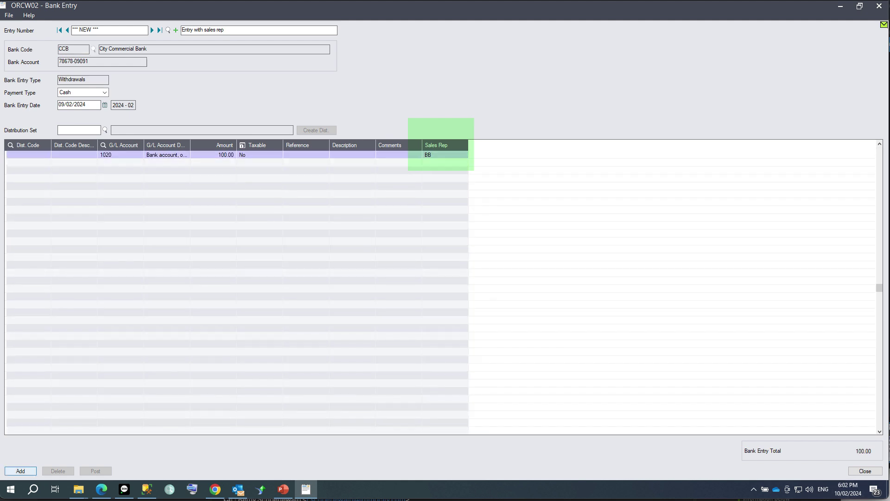
pyautogui.click(95, 470)
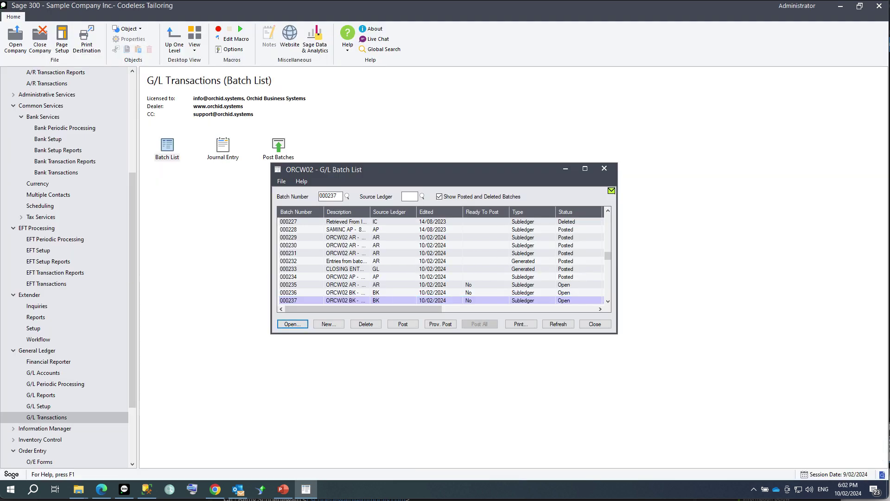
# Open batch 000237's bank entry journal and confirm Sales Rep BB on its 100.00 debit line.
pyautogui.press('Return')
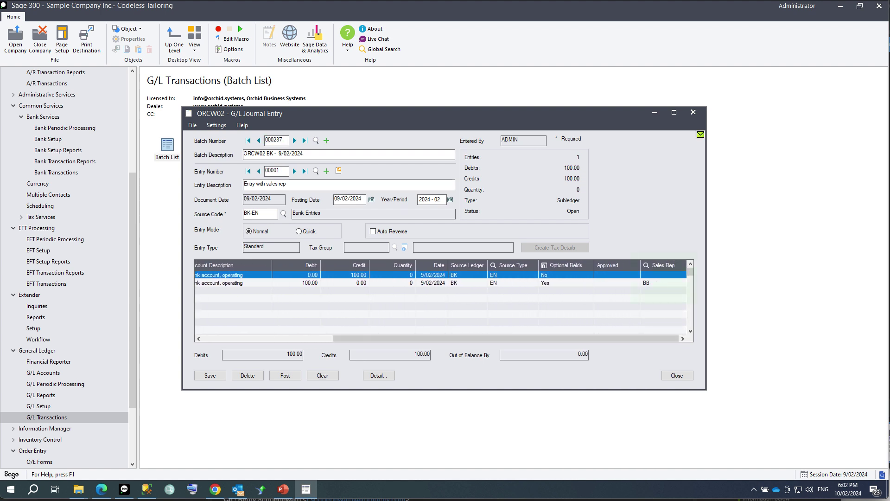
pyautogui.click(663, 283)
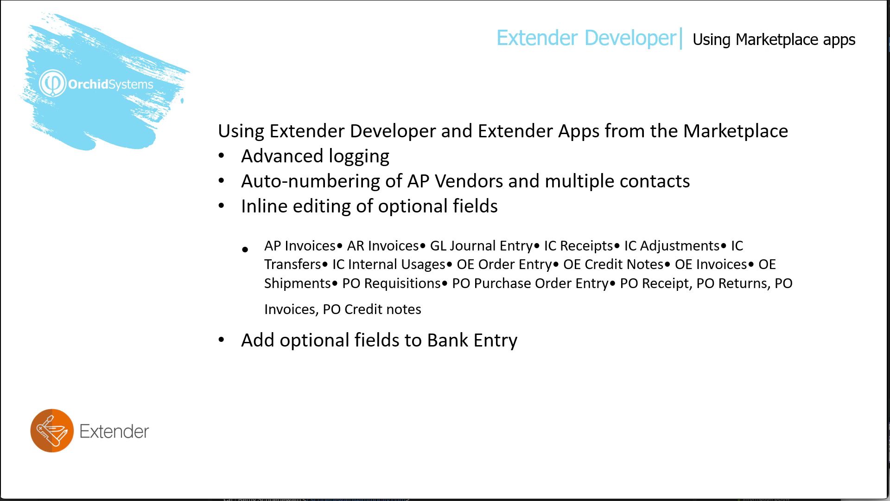
# Advance to the Notes Examples slide and follow its help.orchid.systems Information Manager Note tutorial link.
pyautogui.click(555, 205)
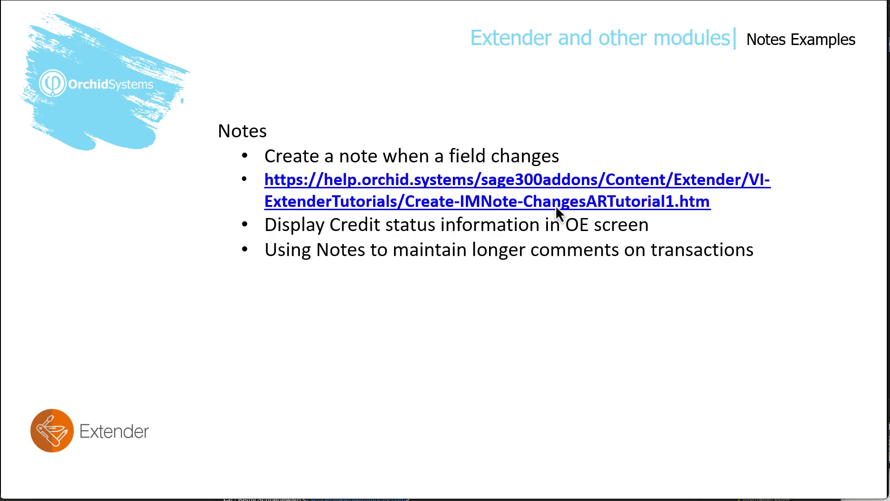
pyautogui.click(555, 205)
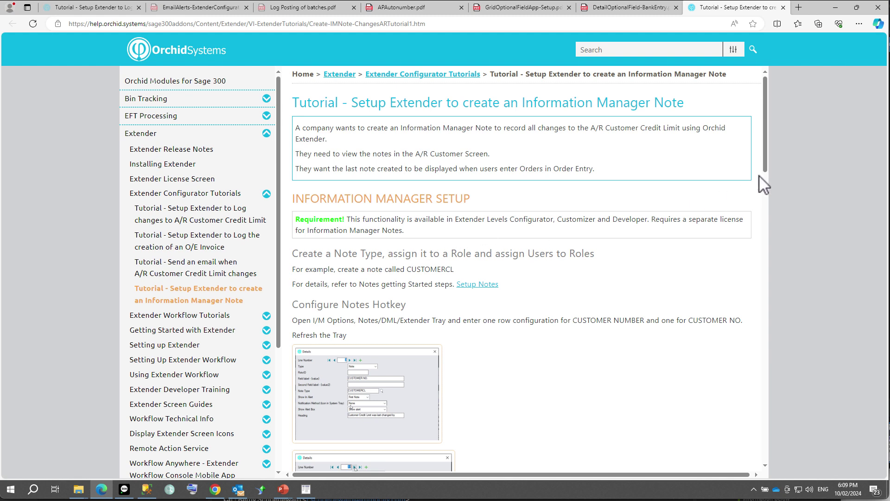
# Scroll the tutorial down to Viewing Notes, then return to Sage 300's CUSTOMERCL note type.
pyautogui.moveTo(766, 166); pyautogui.dragTo(762, 186)
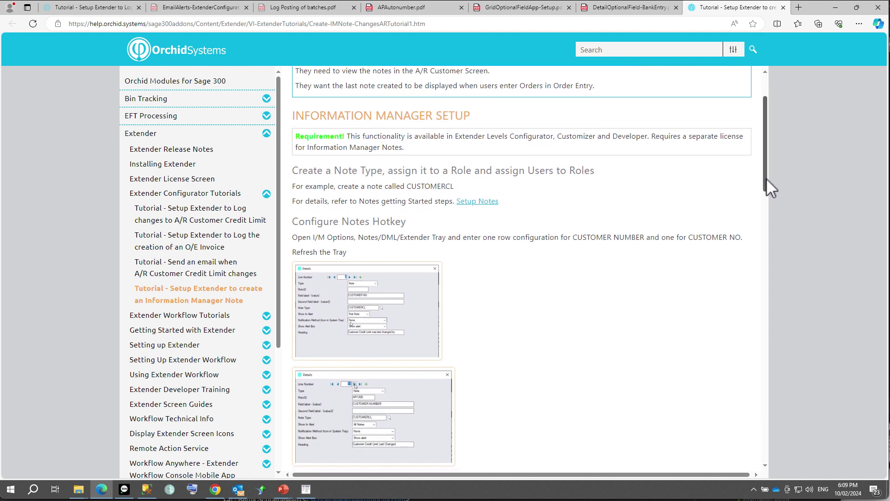
pyautogui.moveTo(766, 177); pyautogui.dragTo(760, 258)
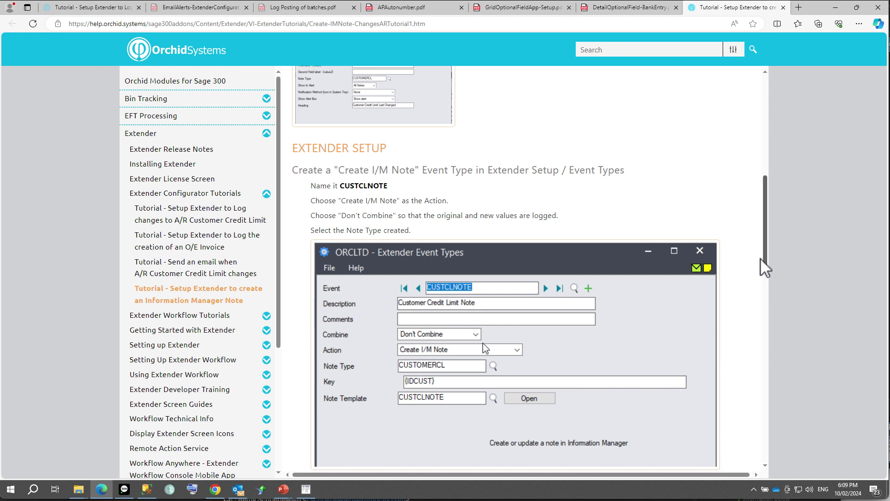
pyautogui.moveTo(761, 259); pyautogui.dragTo(759, 313)
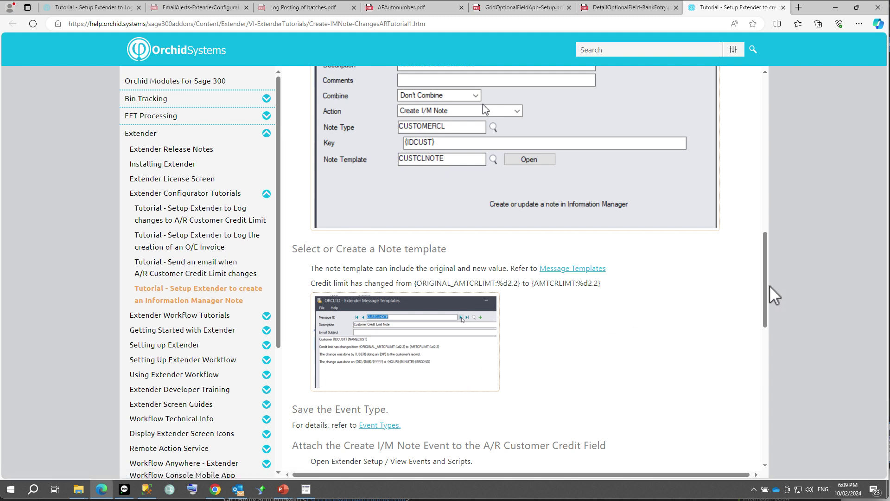
pyautogui.moveTo(765, 286); pyautogui.dragTo(760, 334)
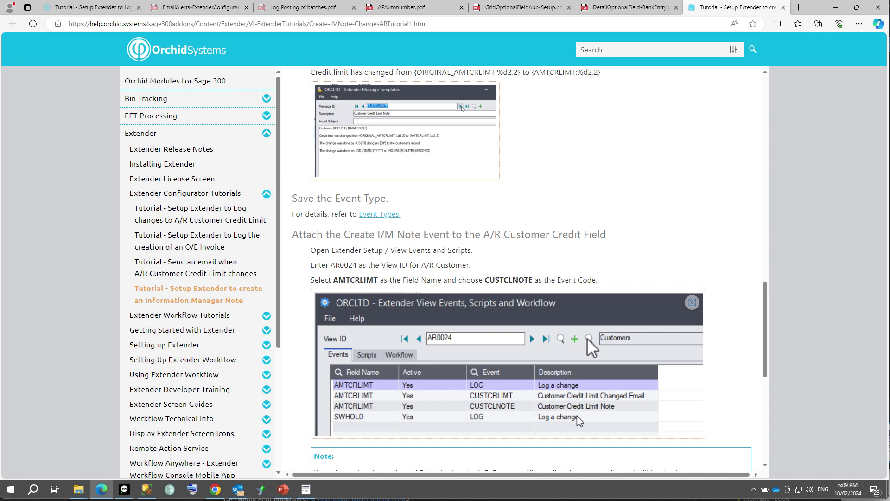
pyautogui.moveTo(763, 319); pyautogui.dragTo(763, 380)
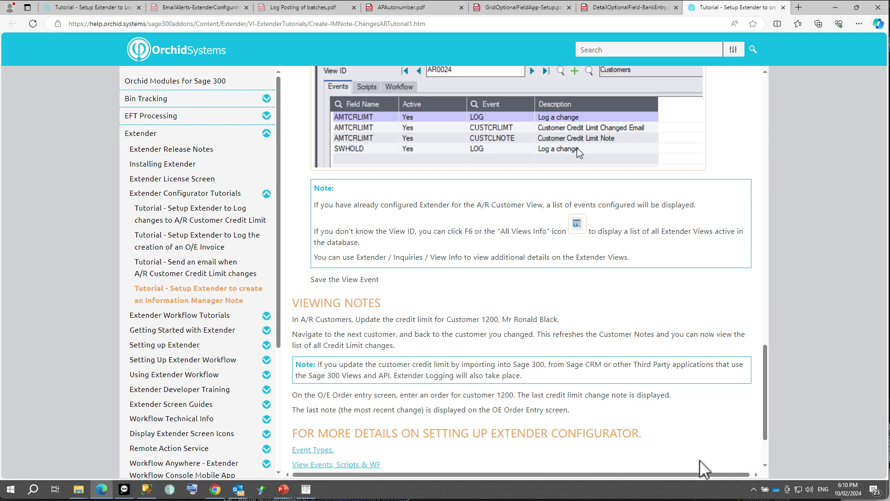
pyautogui.hotkey('alt', 'Tab')
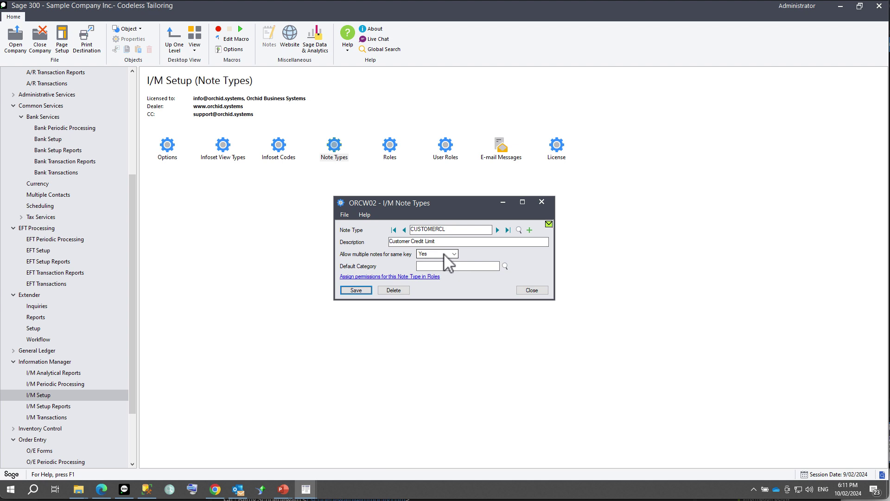
# Grant role ADMIN add, view, edit and delete permissions on CUSTOMERCL notes and save.
pyautogui.click(384, 277)
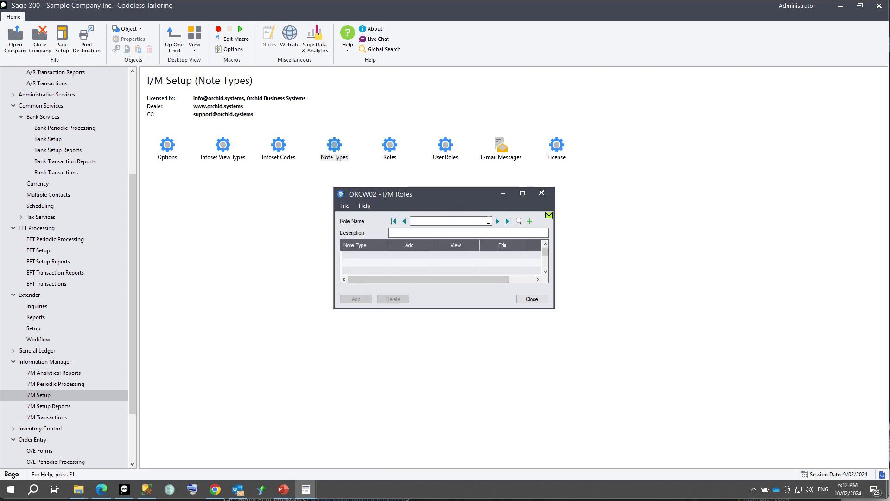
pyautogui.click(488, 220)
pyautogui.write('ADMIN')
pyautogui.press('Tab')
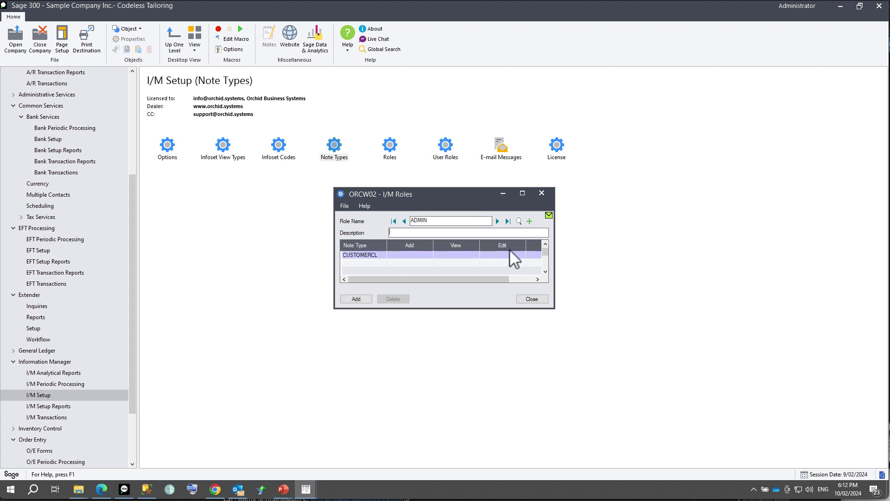
pyautogui.click(413, 254)
pyautogui.click(466, 255)
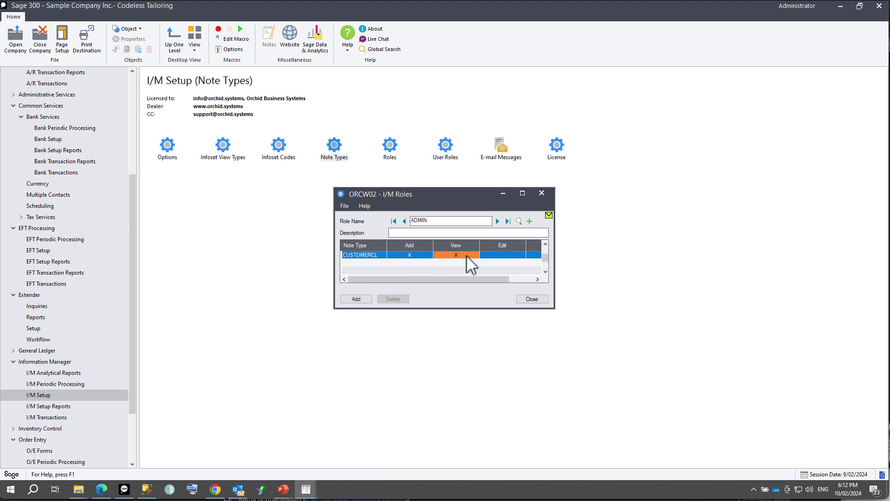
pyautogui.click(505, 254)
pyautogui.moveTo(554, 258); pyautogui.dragTo(626, 260)
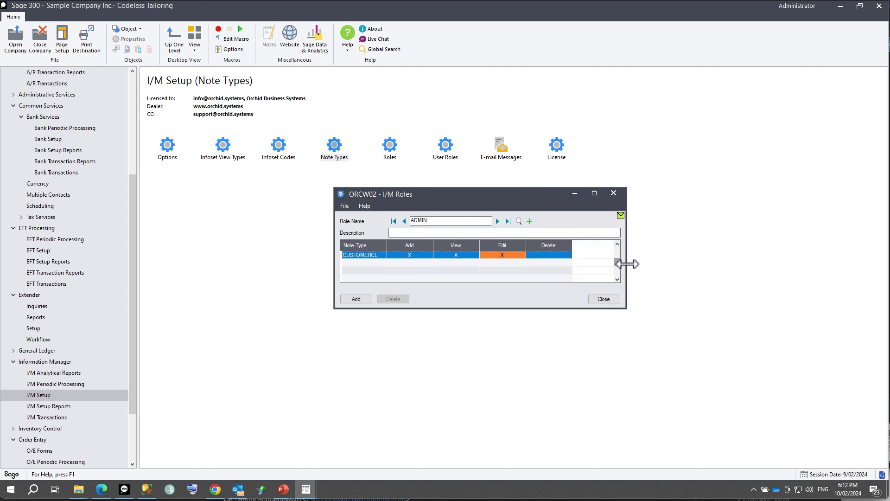
pyautogui.click(550, 254)
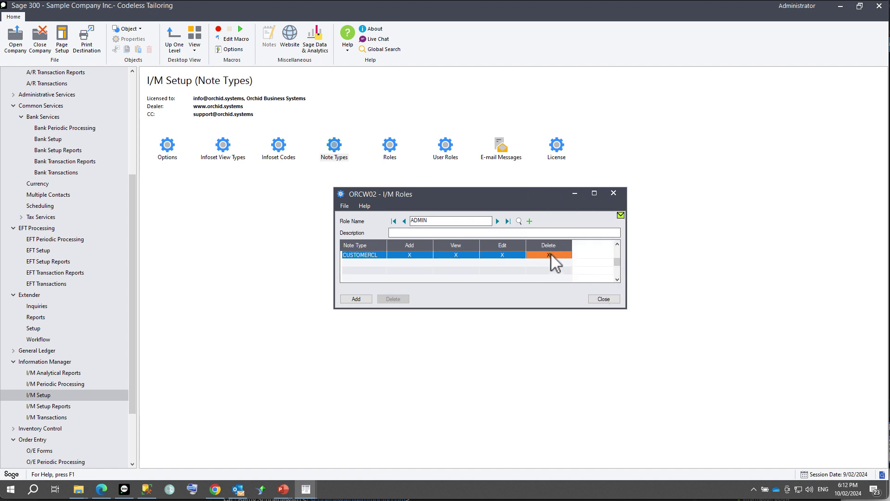
pyautogui.click(365, 300)
pyautogui.click(608, 300)
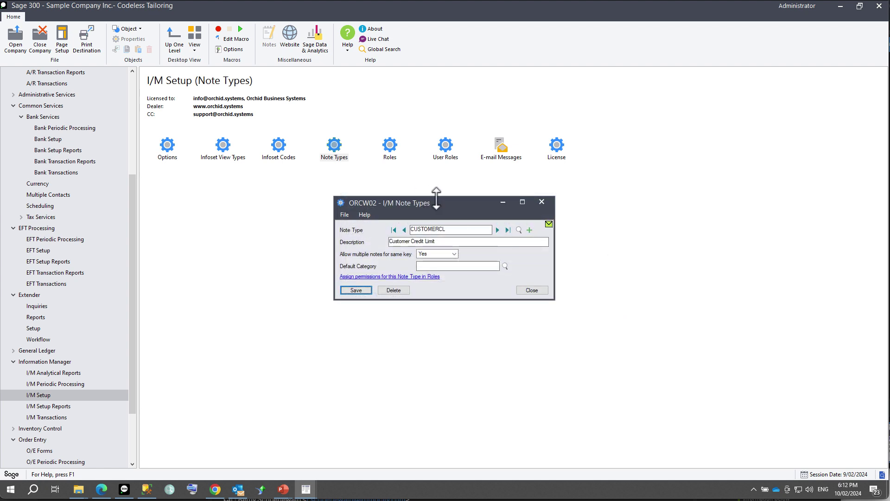
pyautogui.click(547, 200)
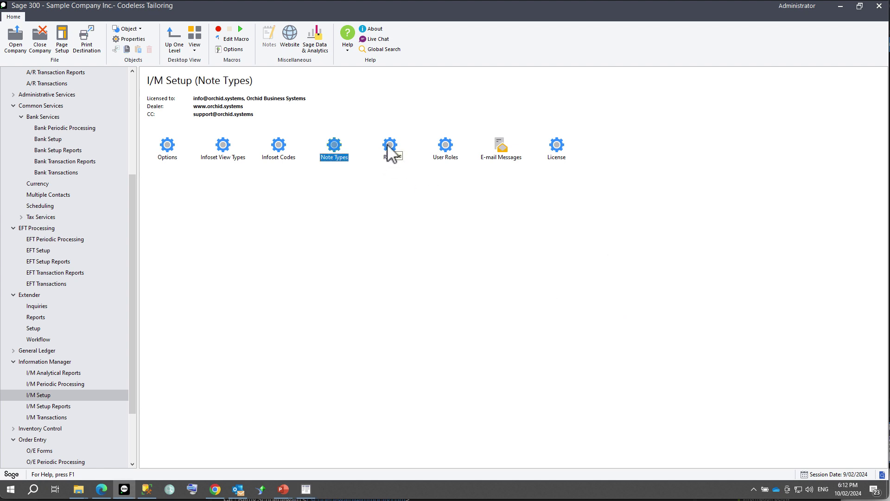
# Assign the ADMIN role to user ADMIN in User Roles and save.
pyautogui.click(447, 153)
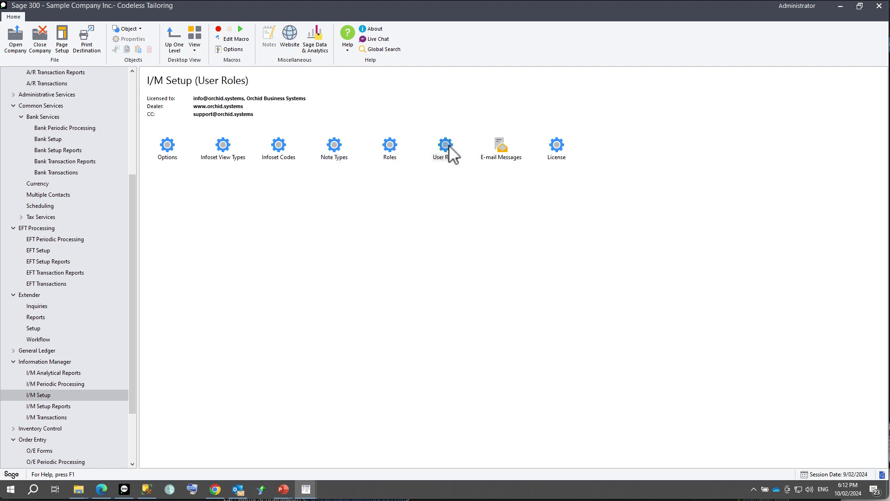
pyautogui.click(394, 234)
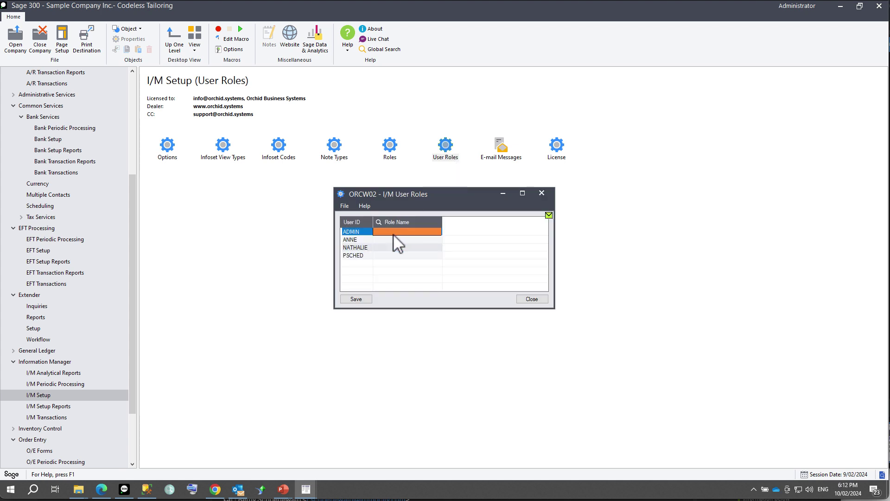
pyautogui.write('ADMIN')
pyautogui.press('Down')
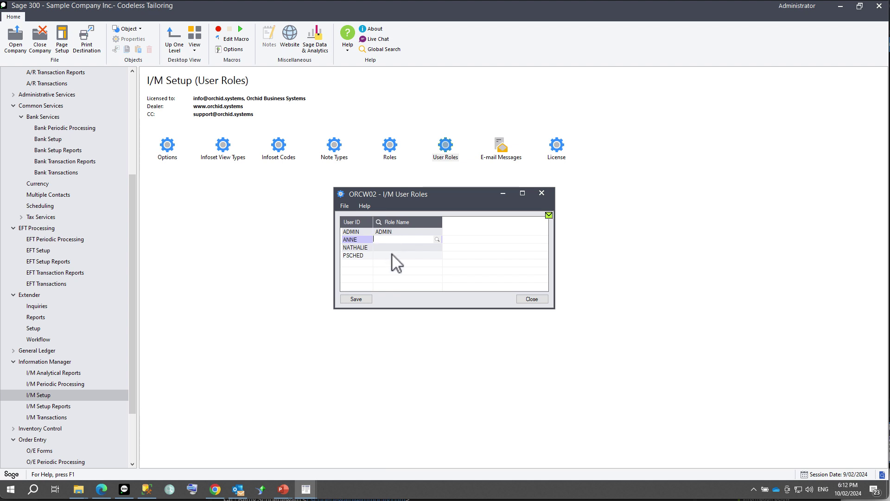
pyautogui.click(357, 300)
pyautogui.click(531, 299)
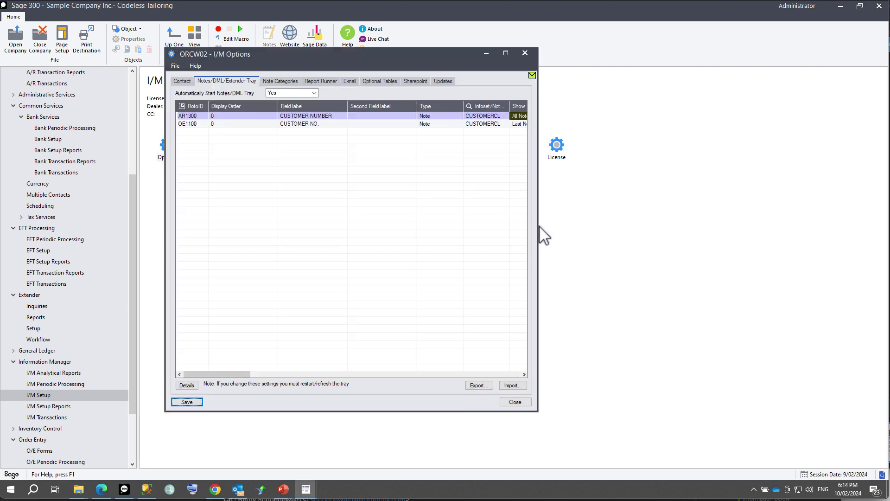
pyautogui.moveTo(537, 225); pyautogui.dragTo(681, 225)
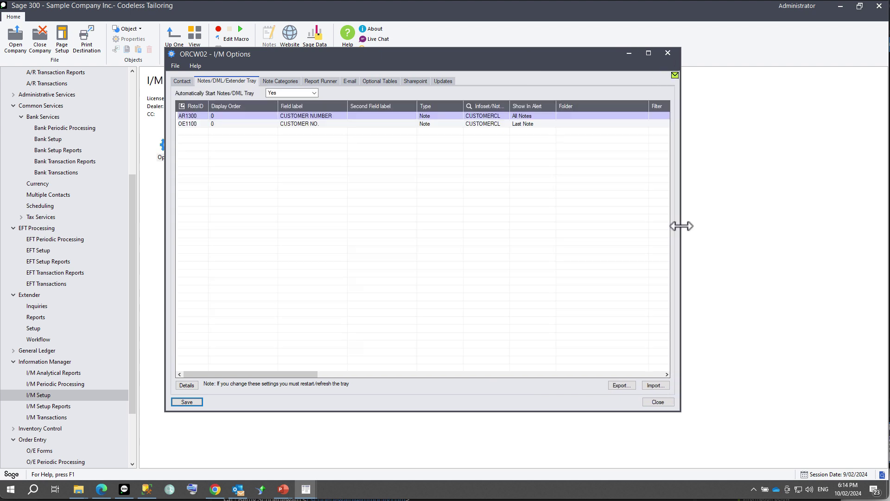
# Set CUSTOMERCL tray alerts to All Notes for AR1300 and Last Note for OE1100.
pyautogui.click(199, 119)
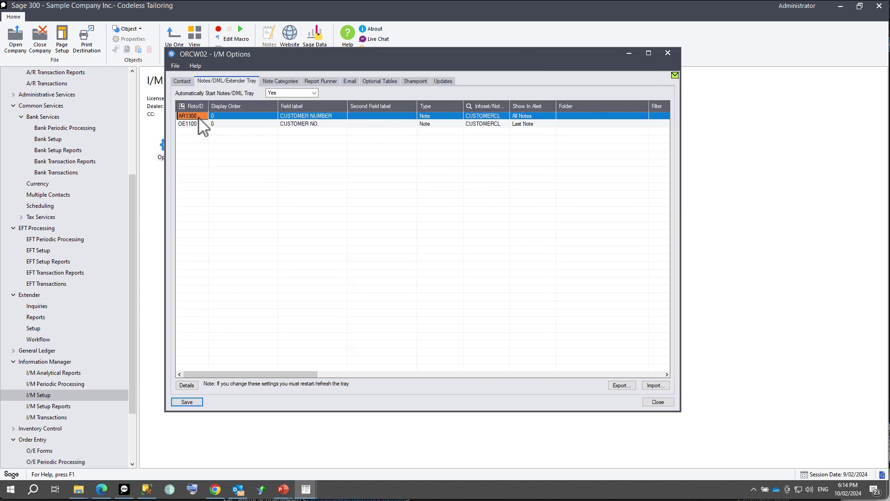
pyautogui.click(185, 384)
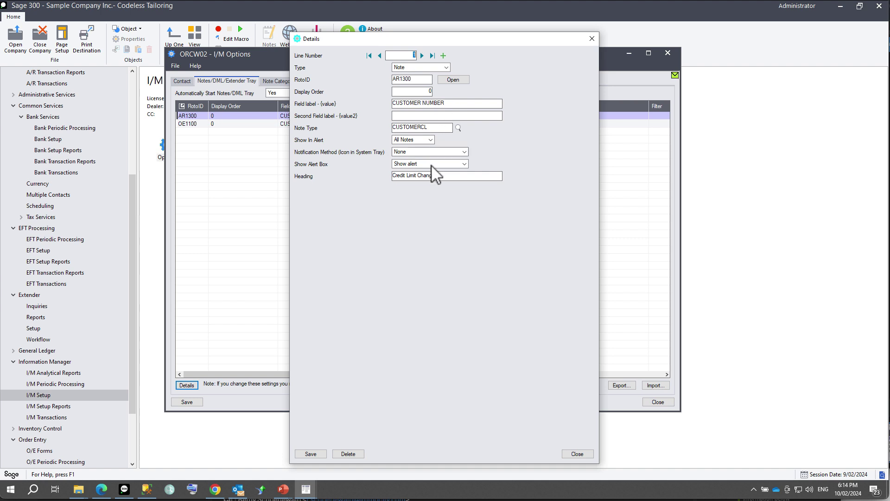
pyautogui.click(422, 55)
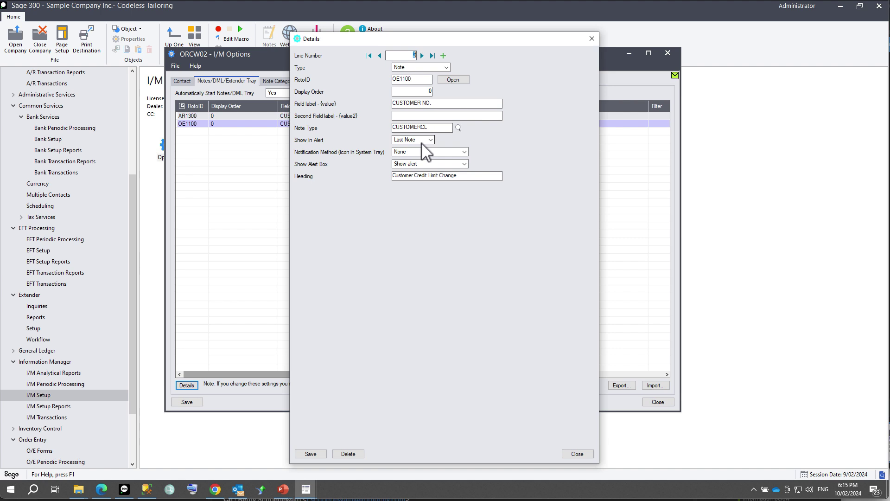
pyautogui.click(572, 455)
pyautogui.click(431, 139)
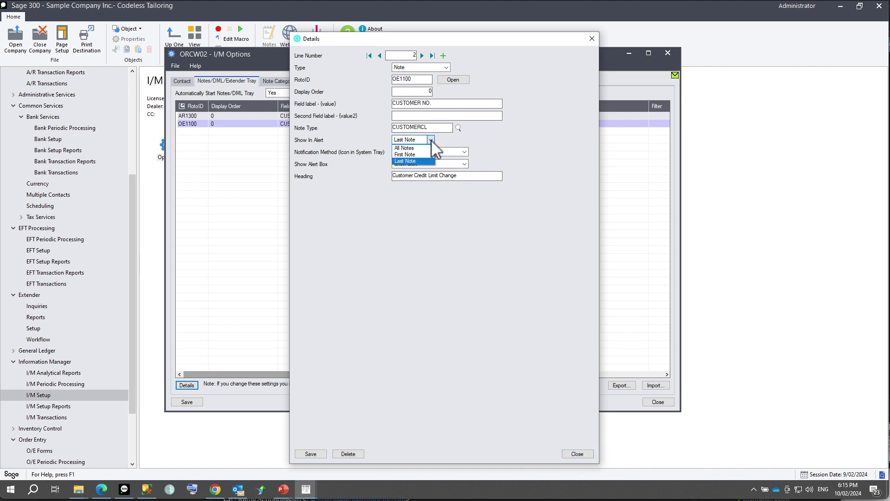
pyautogui.click(418, 162)
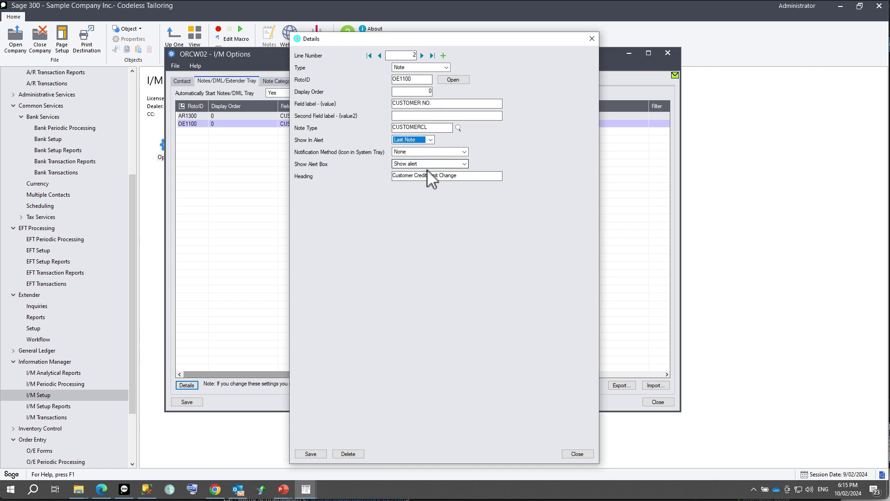
pyautogui.click(190, 402)
pyautogui.click(657, 401)
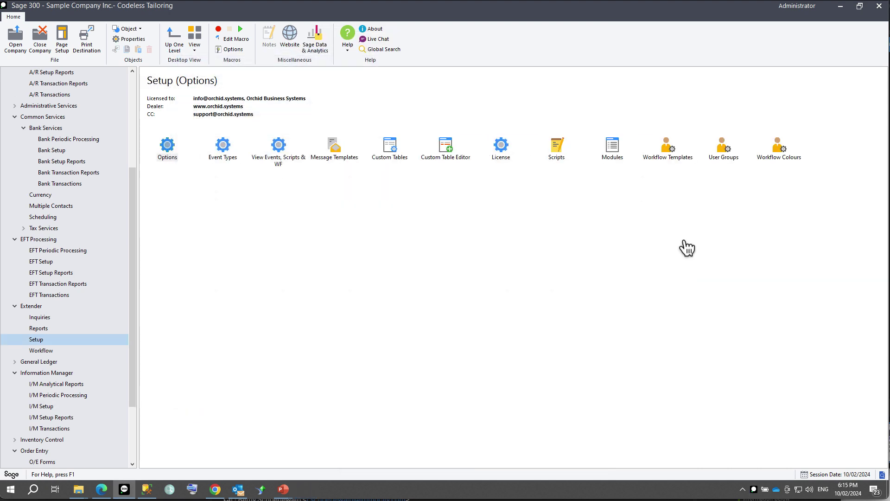
# Set event type CUSTOMERCLNOTE's action to Create I/M Note using note type CUSTOMERCL.
pyautogui.doubleClick(223, 153)
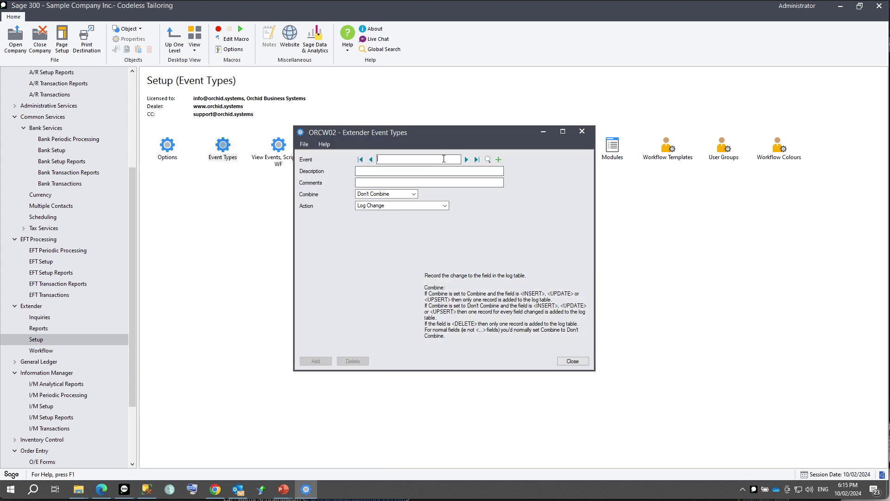
pyautogui.click(466, 159)
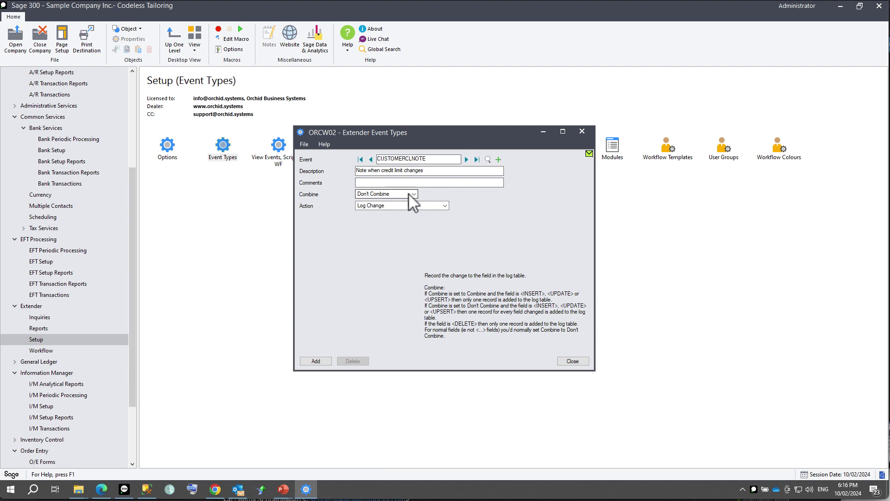
pyautogui.click(411, 206)
pyautogui.click(398, 220)
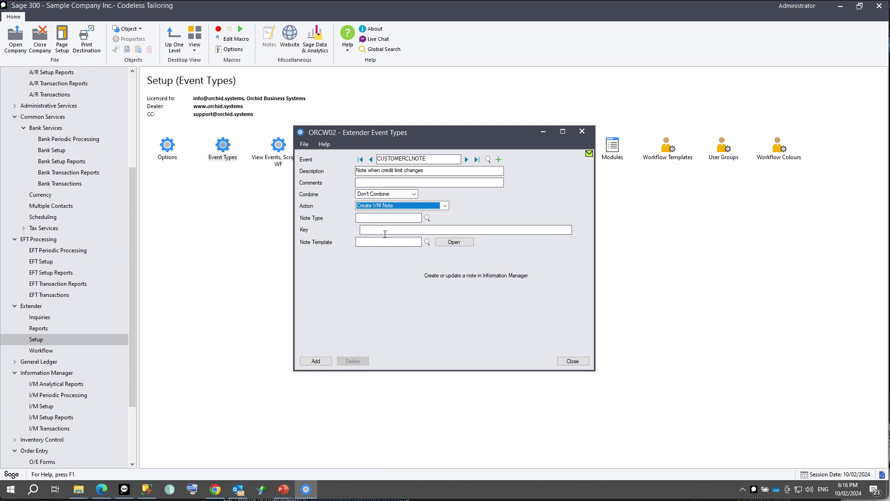
pyautogui.click(426, 218)
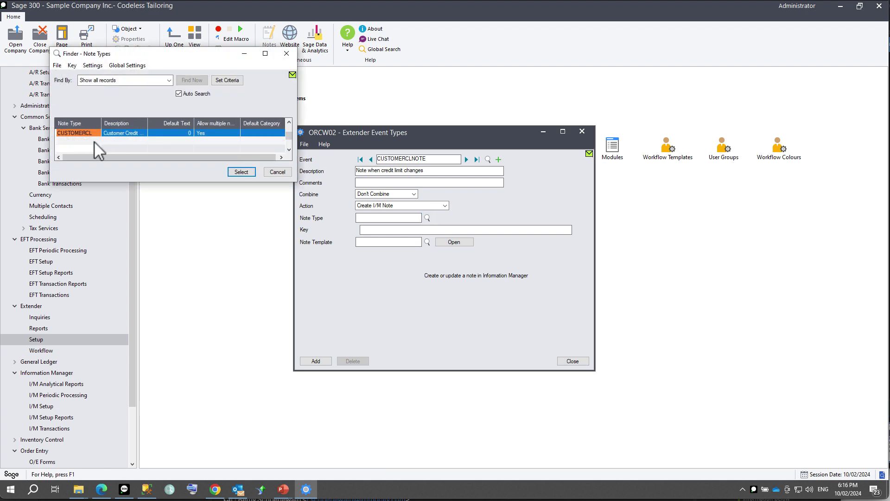
pyautogui.doubleClick(88, 140)
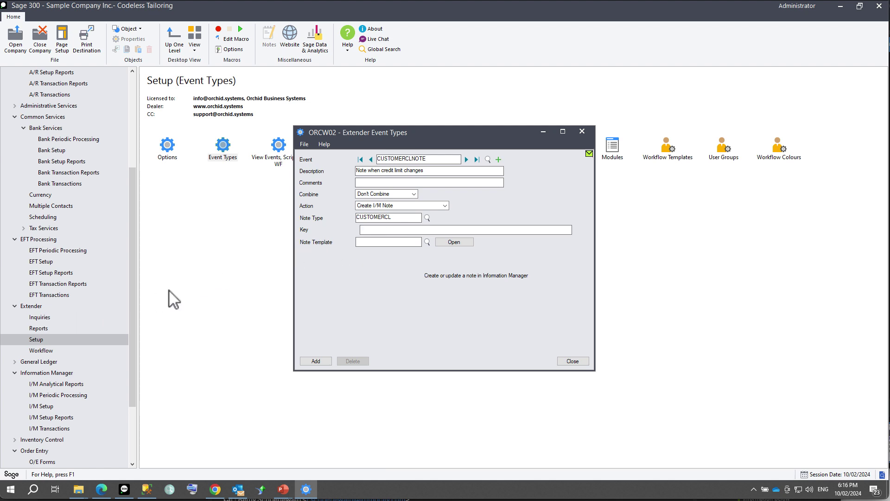
pyautogui.click(44, 319)
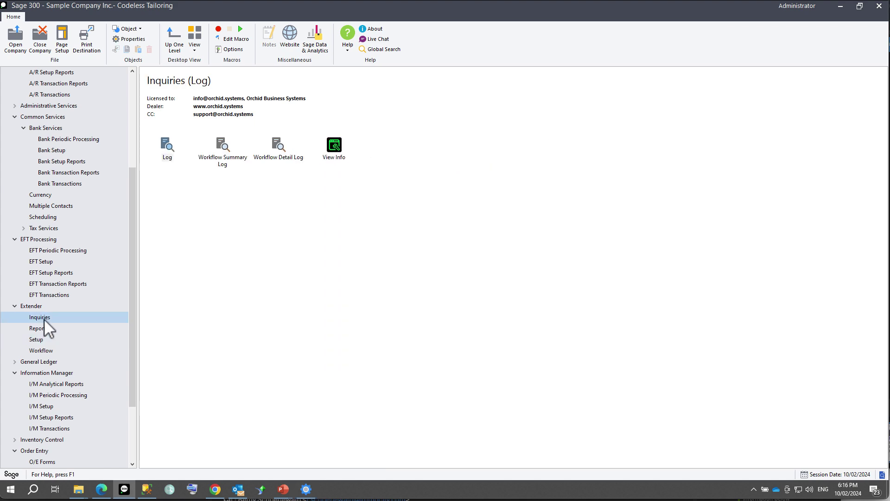
# Load the AR0024 ARCUS Customers view in View Info, then return to the event type setup.
pyautogui.doubleClick(334, 146)
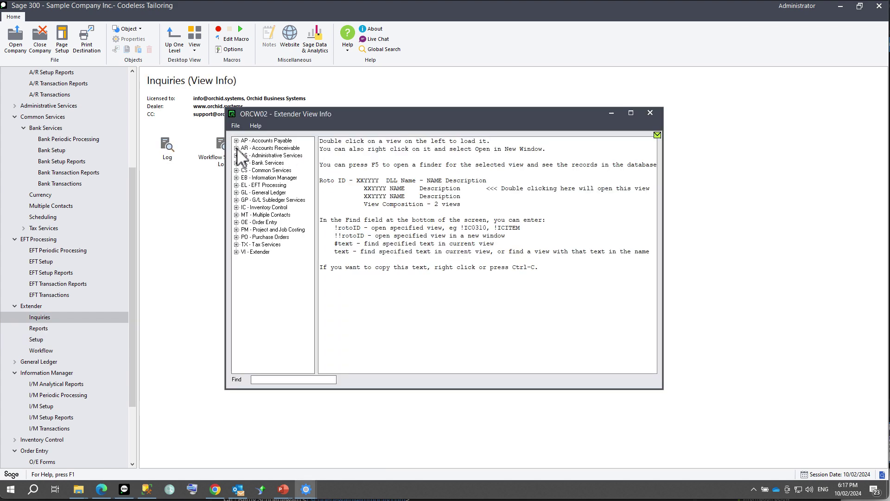
pyautogui.moveTo(318, 173); pyautogui.dragTo(402, 186)
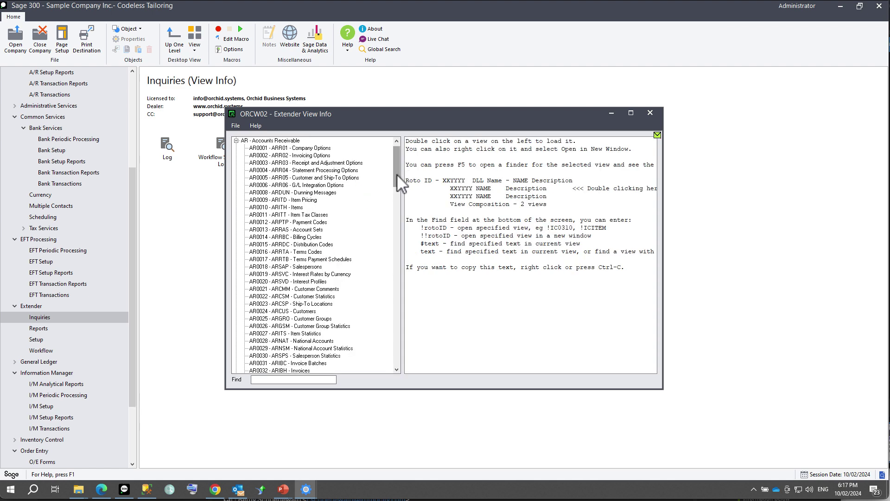
pyautogui.click(257, 310)
pyautogui.doubleClick(257, 310)
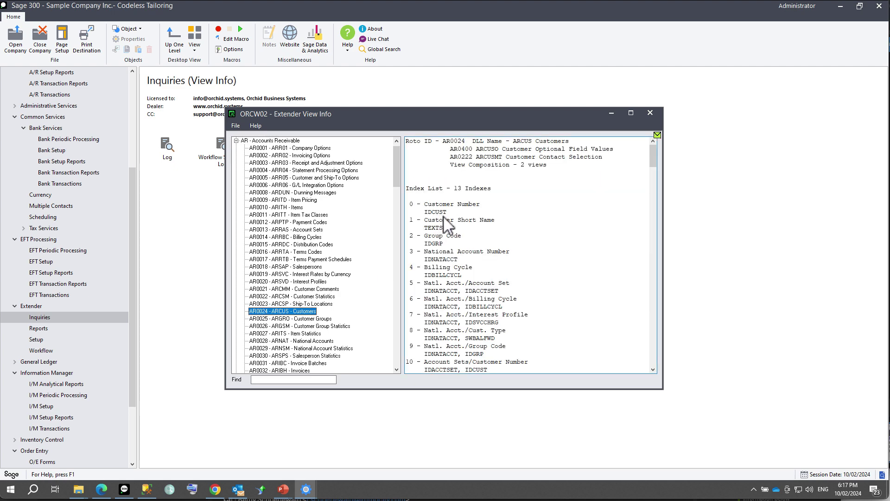
pyautogui.click(306, 490)
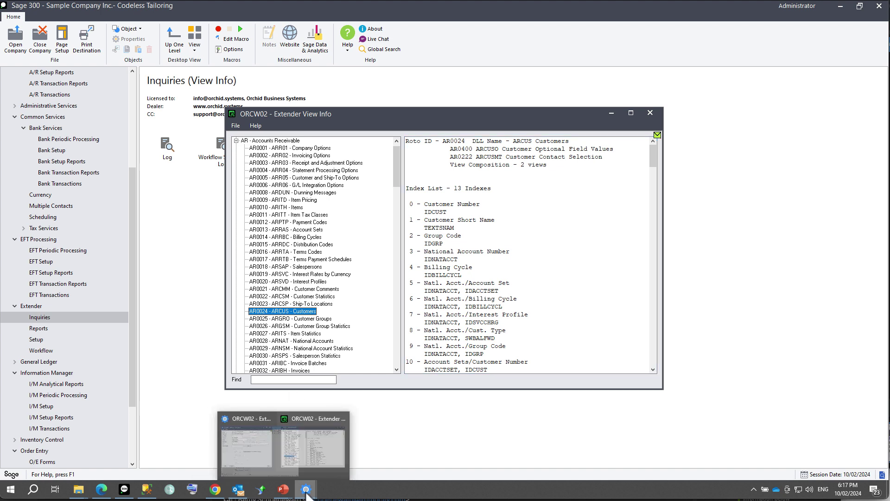
pyautogui.click(284, 472)
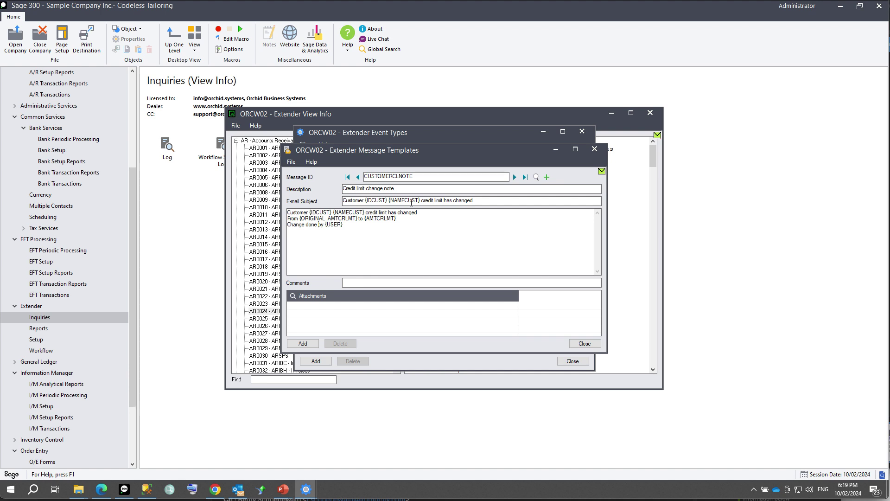
# Save the credit limit note template with :%d2.2 amount formatting and close both windows.
pyautogui.click(304, 343)
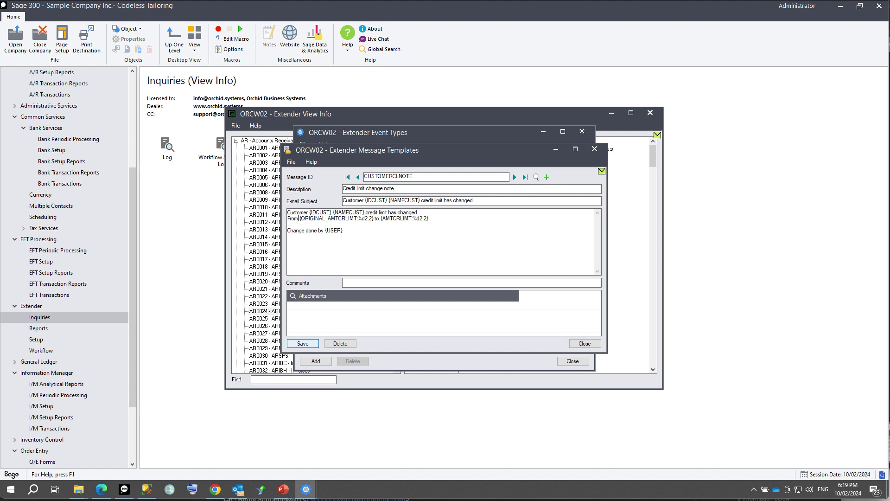
pyautogui.press('Escape')
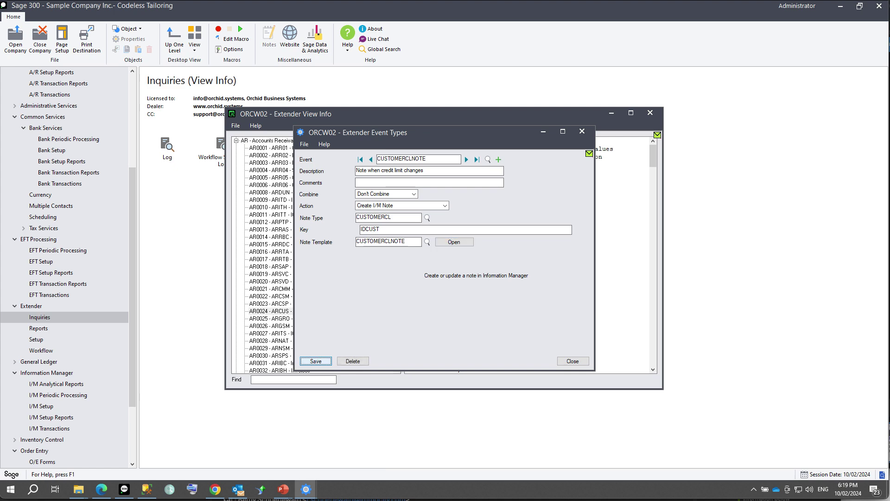
pyautogui.click(573, 361)
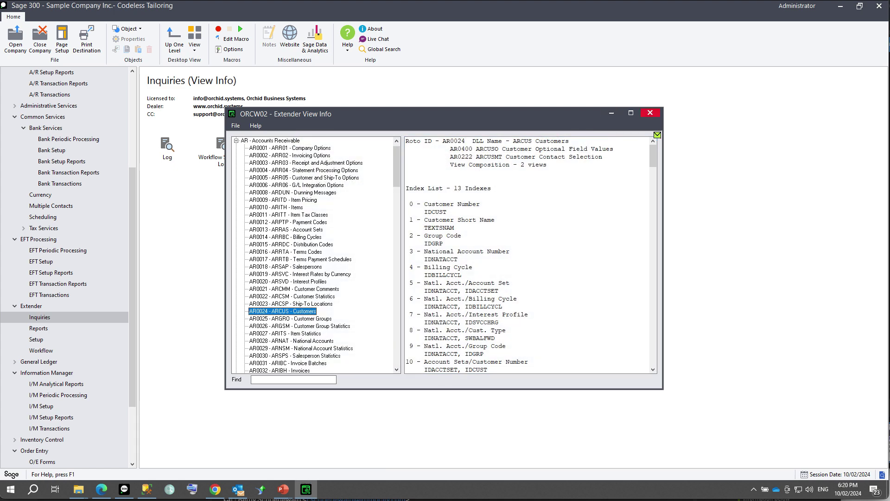
# Open Extender's View Events, Scripts & WF setup for the AR0024 Customers view.
pyautogui.click(650, 112)
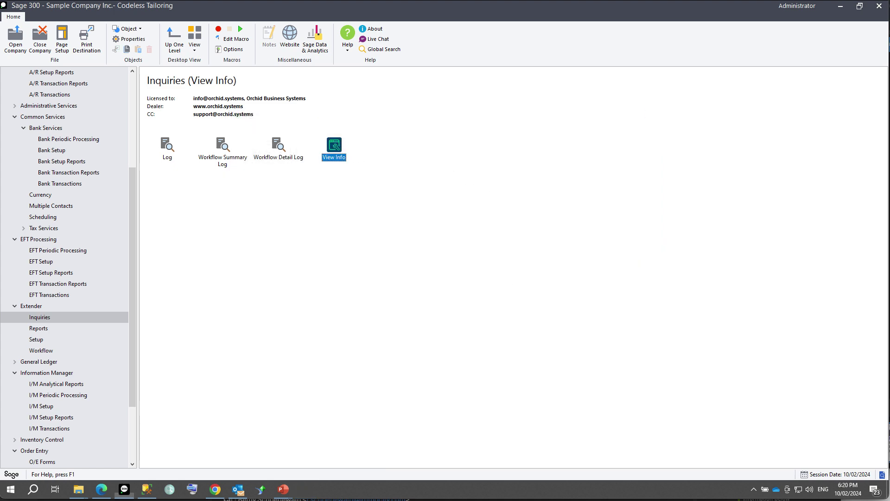
pyautogui.click(36, 339)
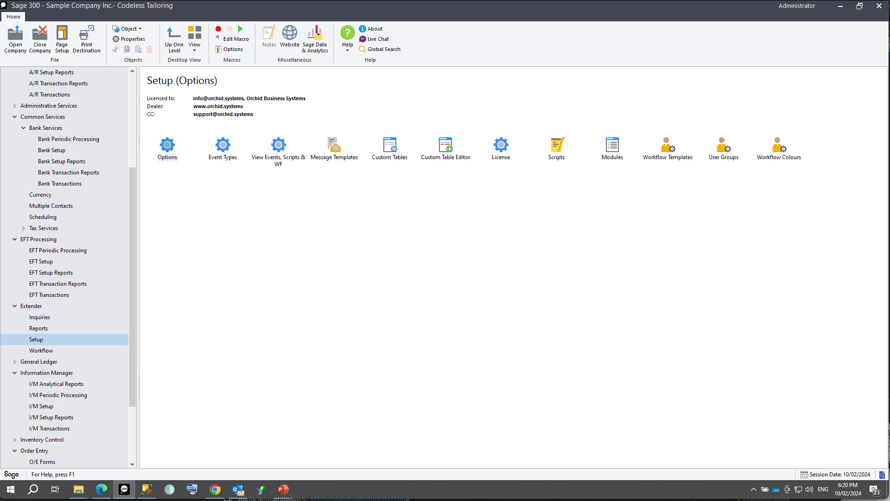
pyautogui.click(278, 148)
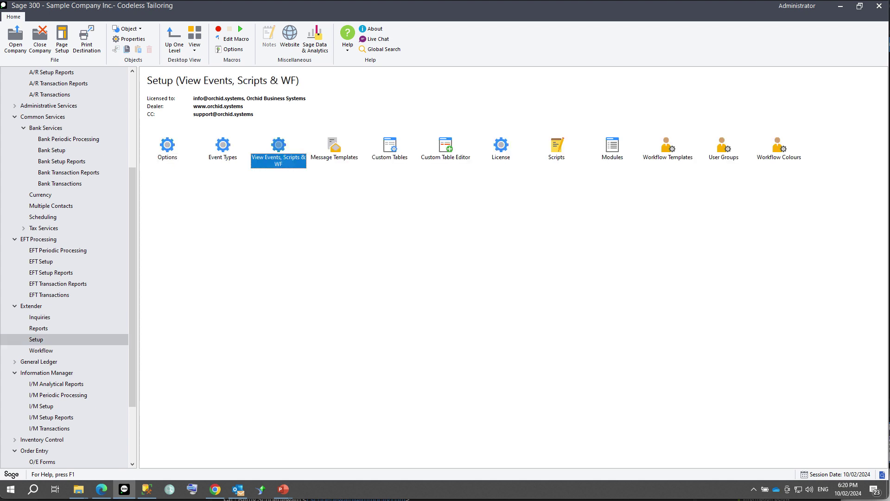
pyautogui.press('Return')
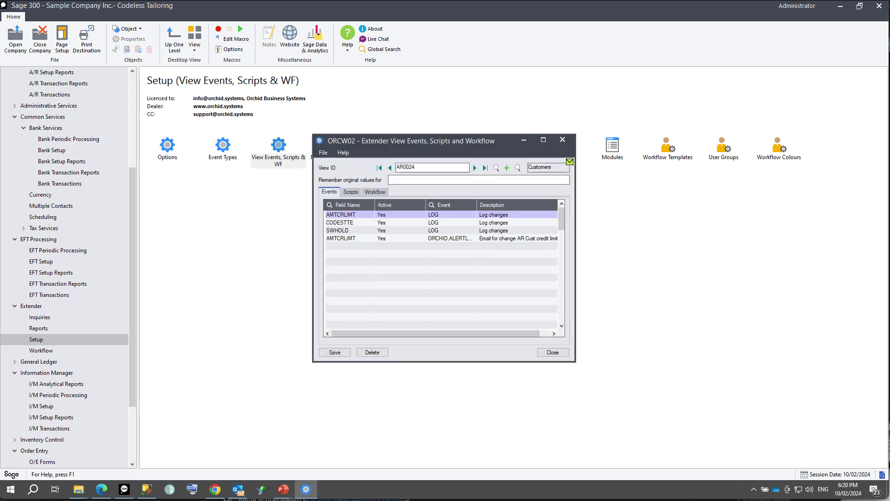
pyautogui.moveTo(476, 205); pyautogui.dragTo(513, 205)
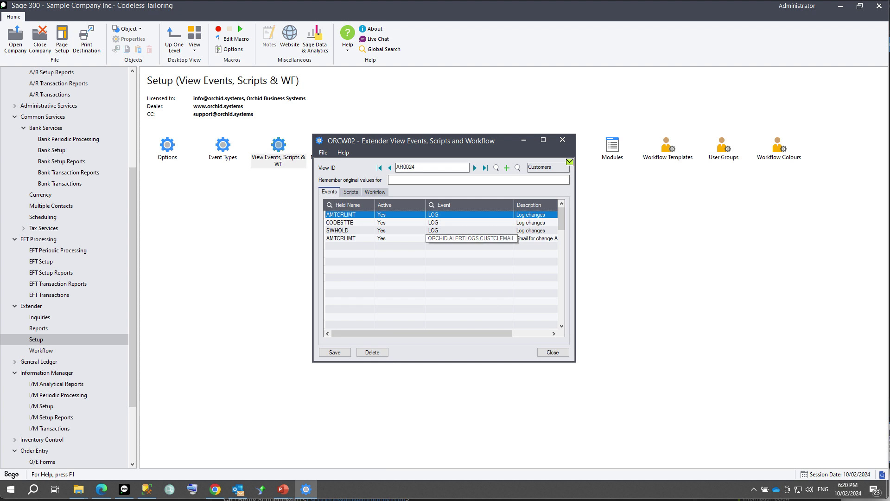
# Insert a new AMTCRLIMT event row and assign it the CUSTOMERCLNOTE event.
pyautogui.click(347, 238)
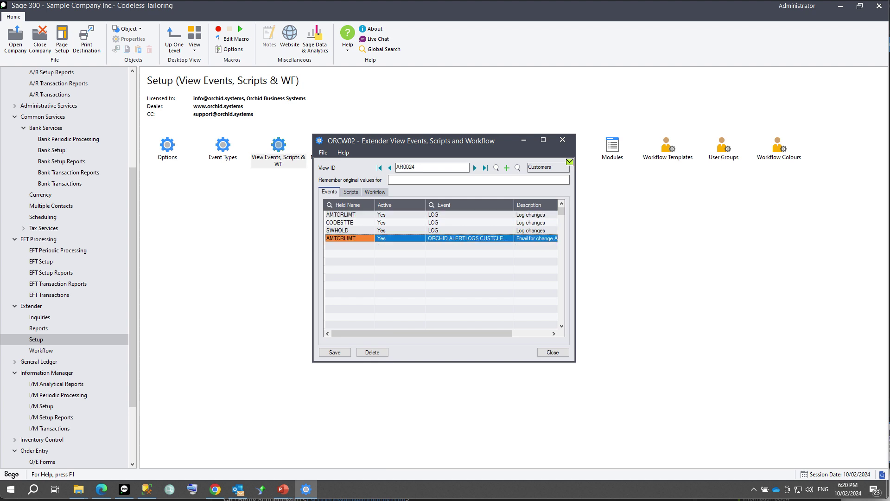
pyautogui.press('Insert')
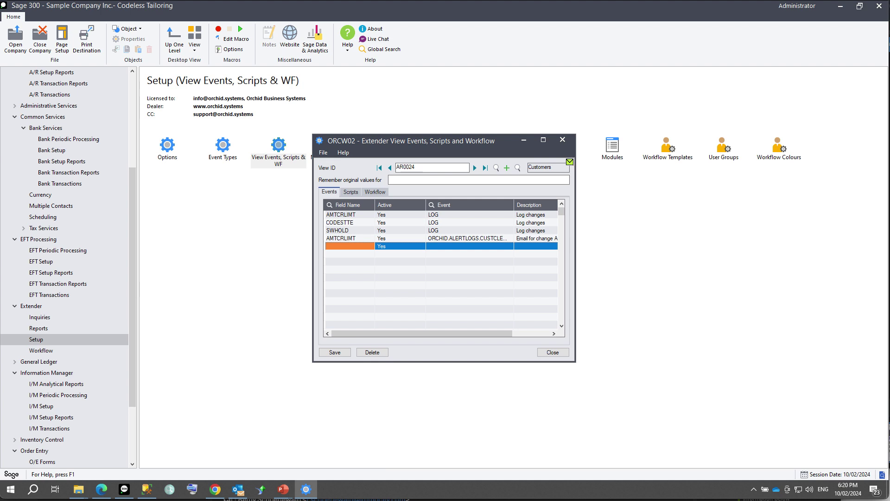
pyautogui.write('AMTCR')
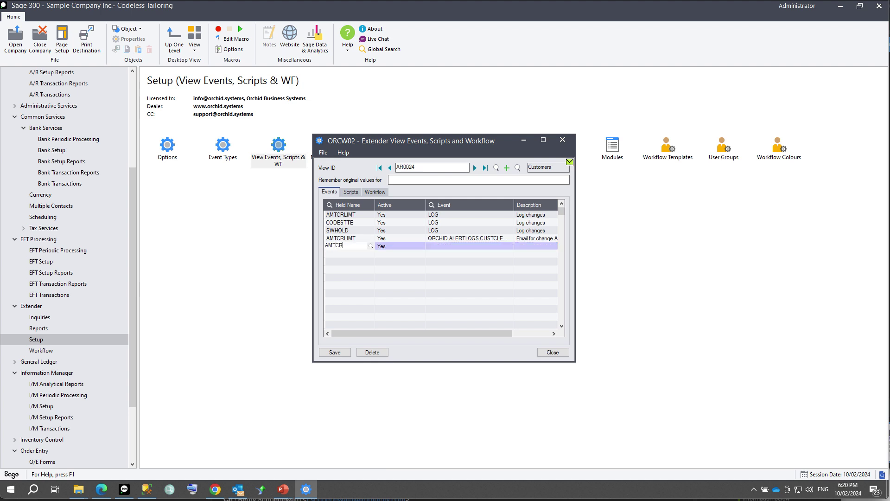
pyautogui.write('LIMT')
pyautogui.press('Tab')
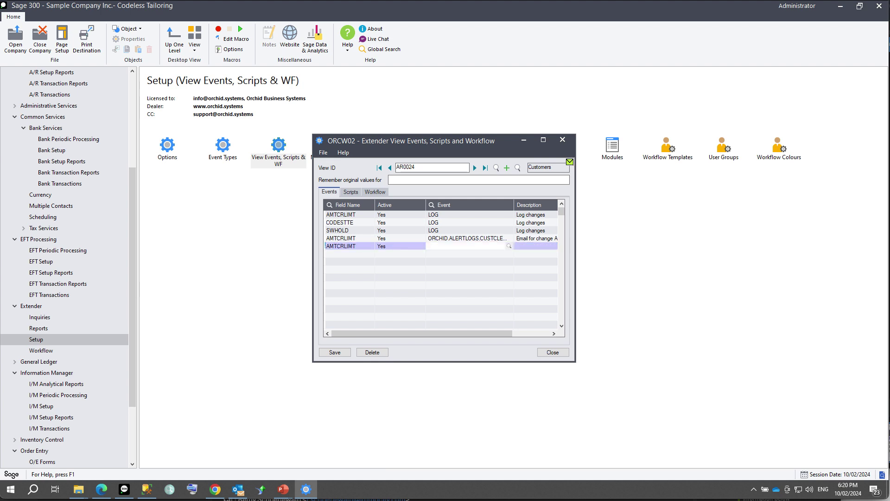
pyautogui.click(508, 246)
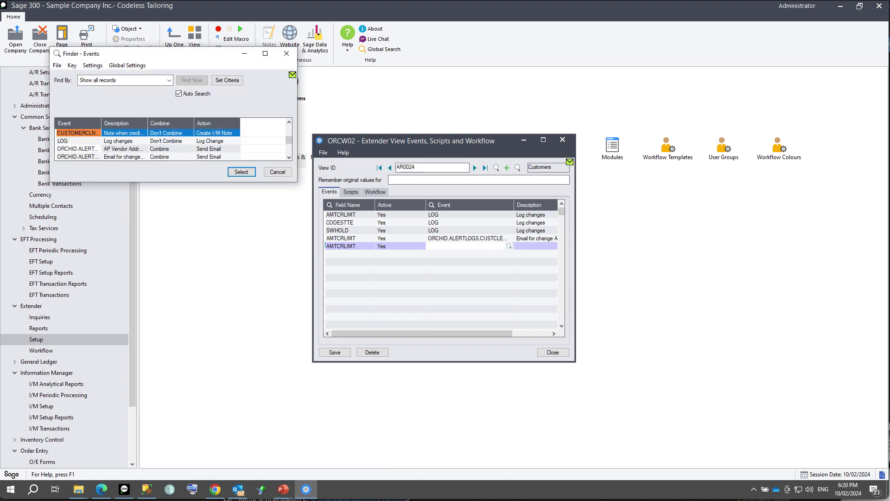
pyautogui.press('Return')
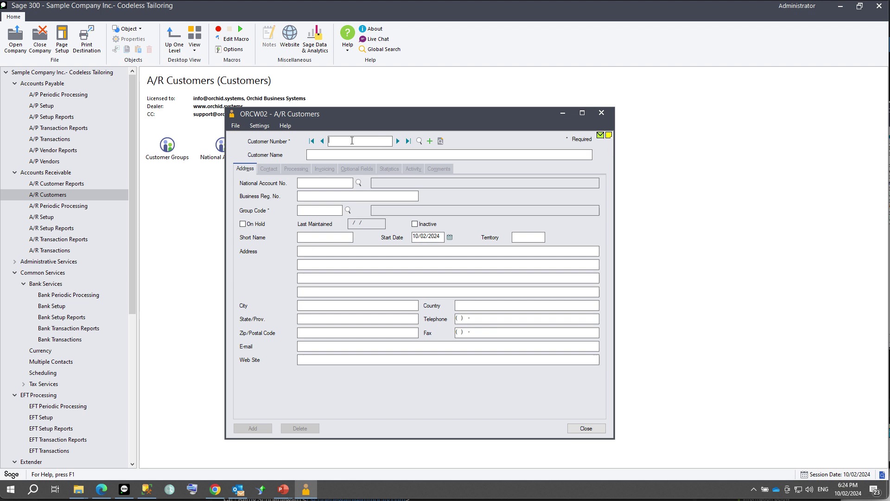
# Raise Bargain Mart - San Diego's credit limit from 12,000.00 to 13,000.00, then revisit it to view the note.
pyautogui.click(397, 141)
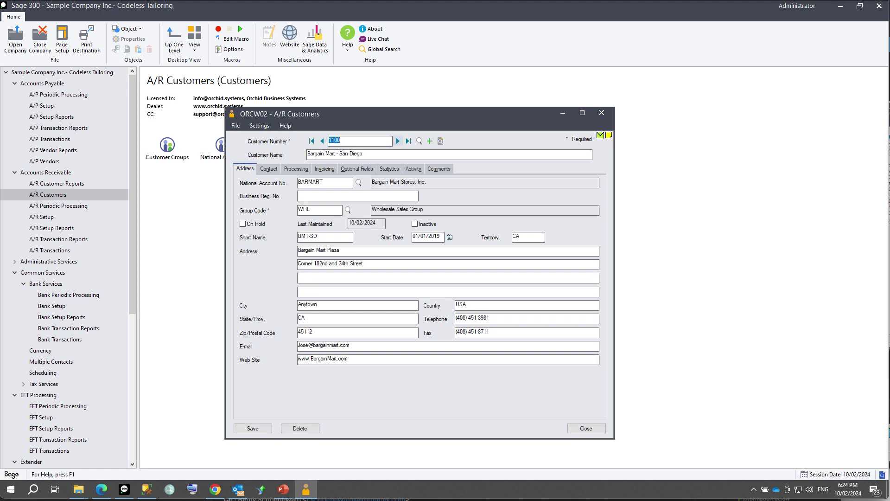
pyautogui.click(295, 169)
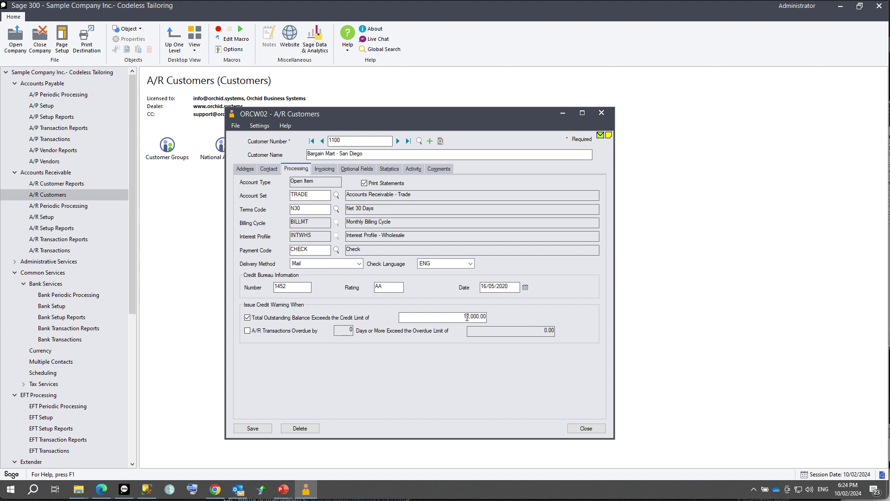
pyautogui.moveTo(466, 317); pyautogui.dragTo(470, 317)
pyautogui.write('3')
pyautogui.click(252, 428)
pyautogui.click(398, 140)
pyautogui.click(322, 141)
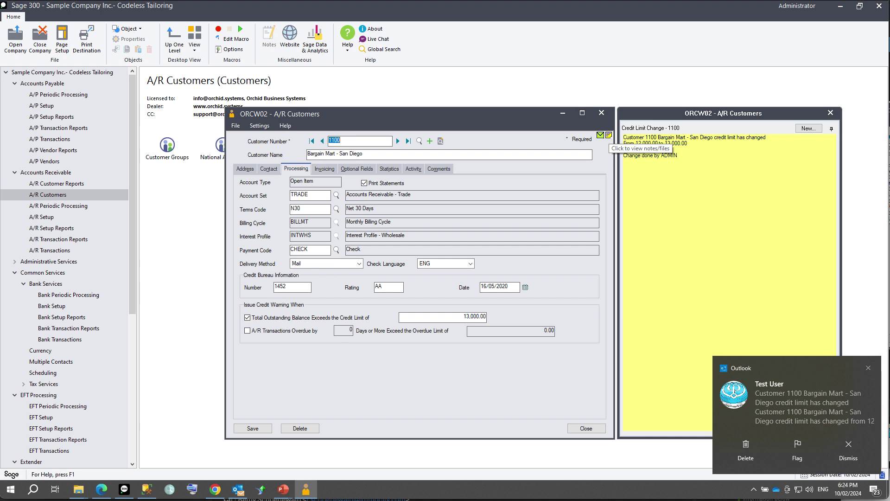
pyautogui.moveTo(132, 176); pyautogui.dragTo(133, 323)
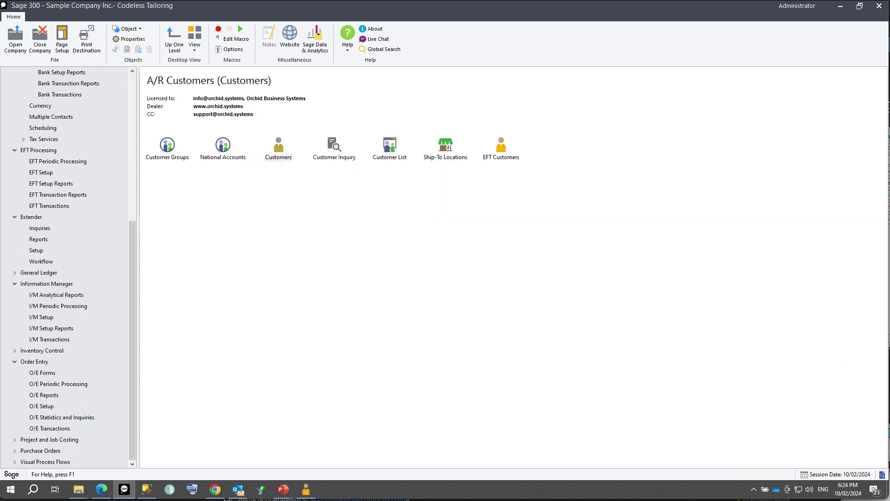
# Open the Order Entry screen from the O/E Transactions folder.
pyautogui.click(50, 428)
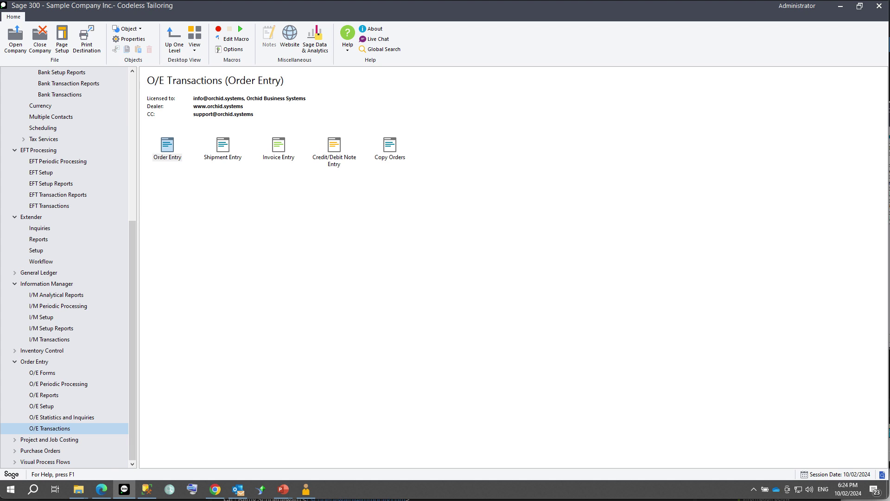
pyautogui.doubleClick(167, 145)
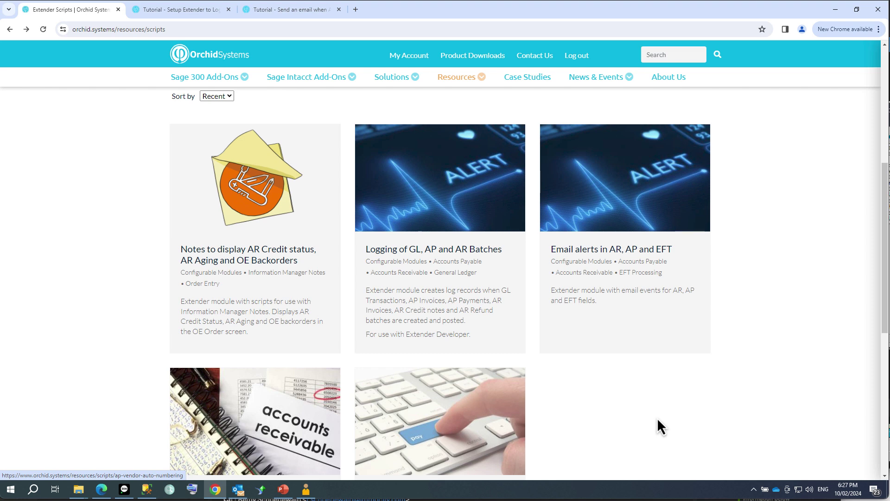
# Scroll through the Orchid Extender Scripts page, then return to Sage 300.
pyautogui.moveTo(887, 218); pyautogui.dragTo(887, 177)
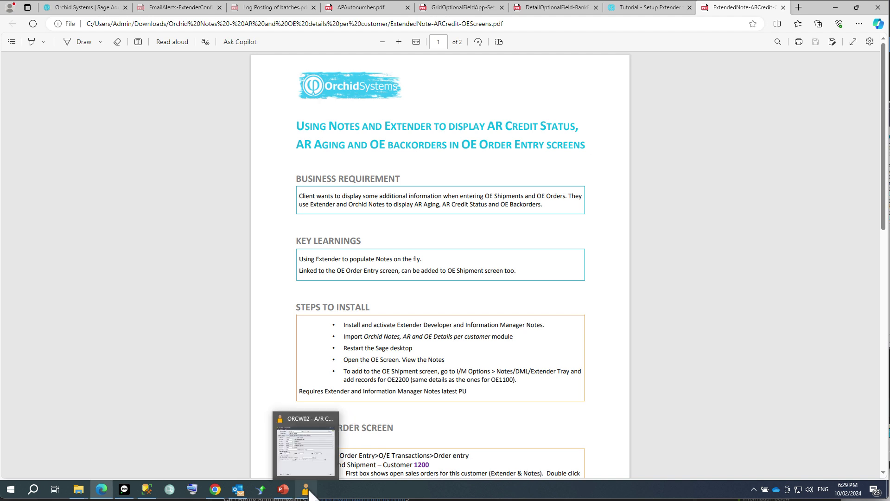
pyautogui.click(125, 489)
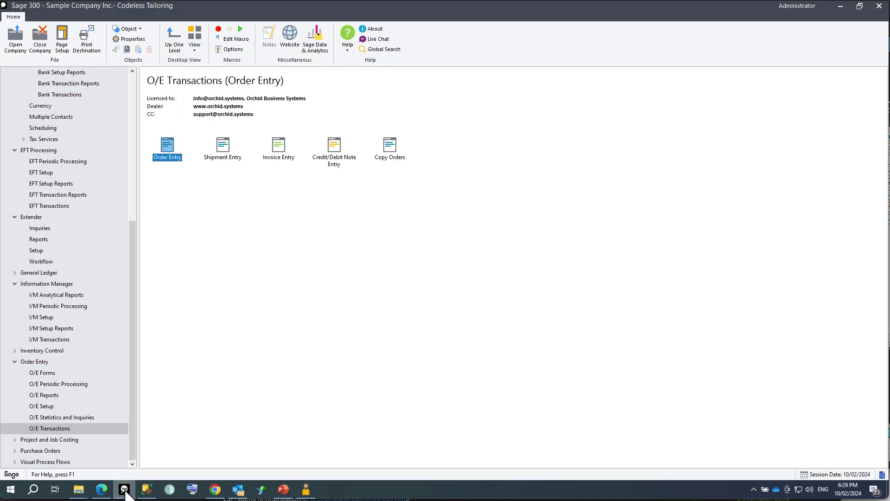
# Import the Orchid Notes .vi module from Downloads into Extender Modules and view its Information Manager links.
pyautogui.click(39, 251)
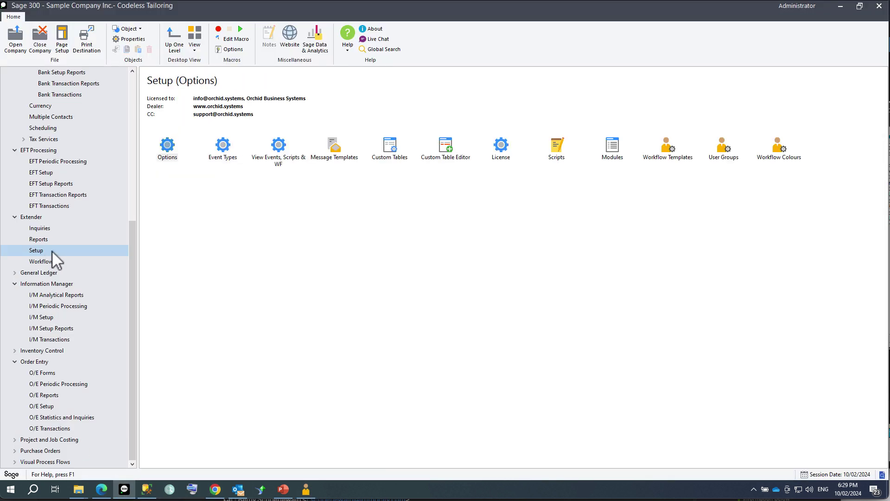
pyautogui.doubleClick(612, 147)
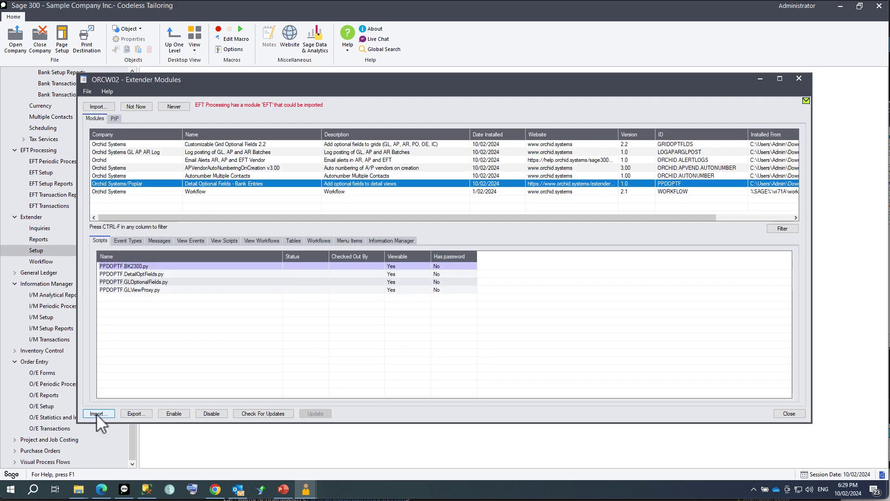
pyautogui.click(96, 413)
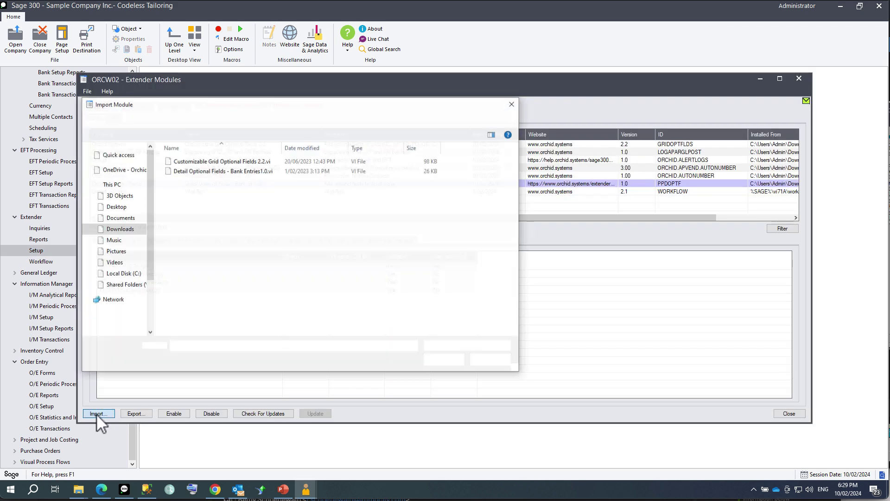
pyautogui.click(192, 120)
pyautogui.doubleClick(193, 173)
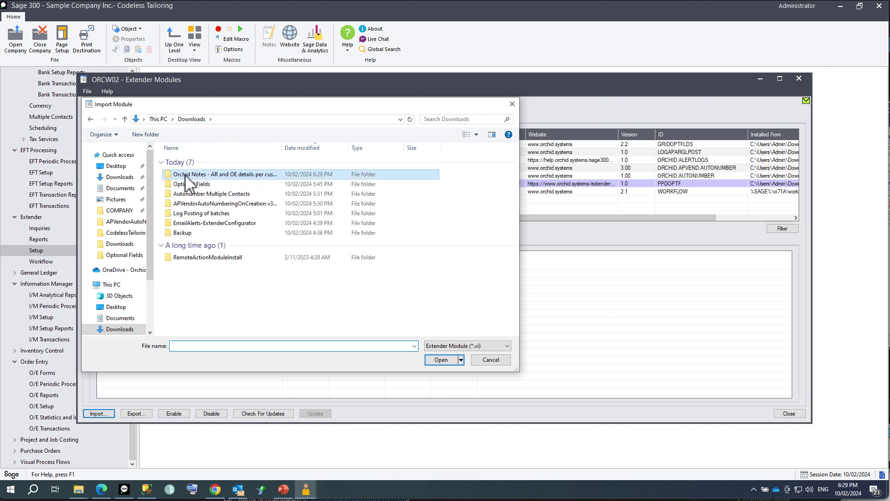
pyautogui.doubleClick(194, 160)
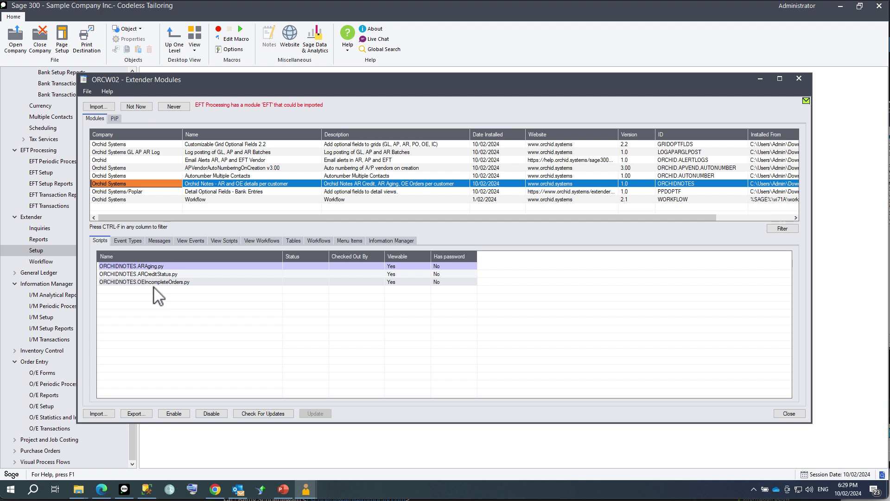
pyautogui.click(389, 241)
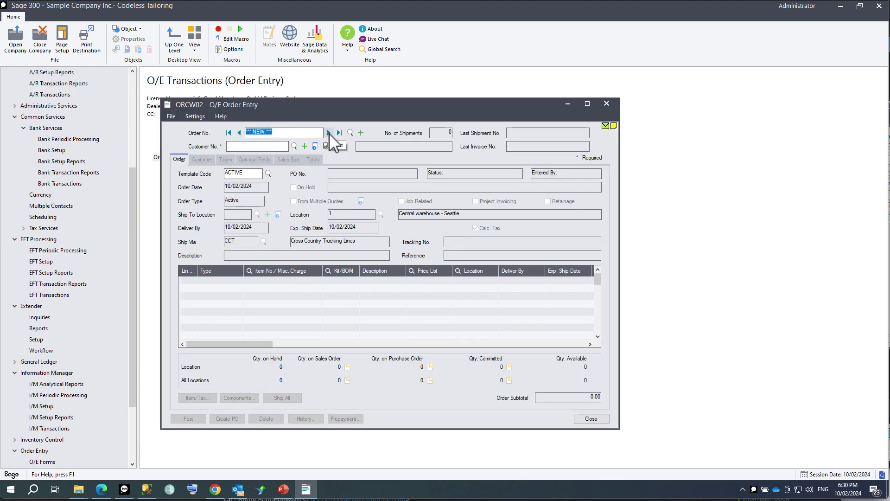
# Load the first sales order, pin the customer notes panel, and widen its Order Number column.
pyautogui.click(328, 132)
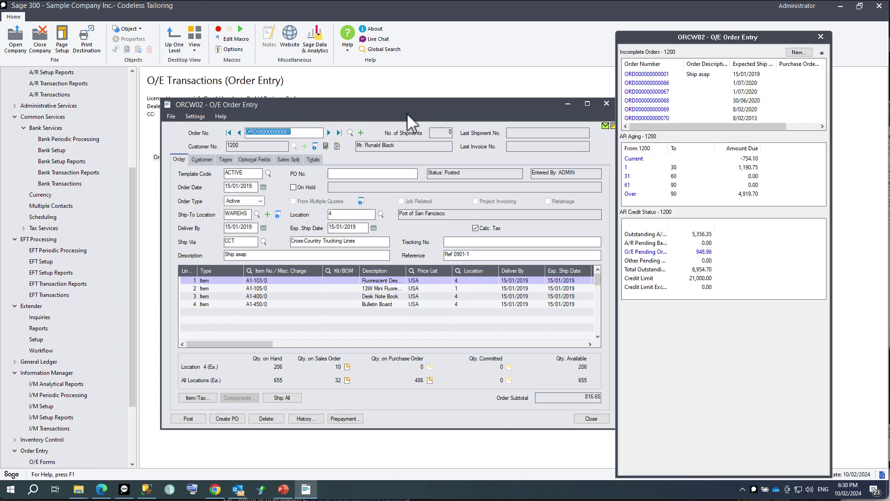
pyautogui.moveTo(419, 109); pyautogui.dragTo(411, 42)
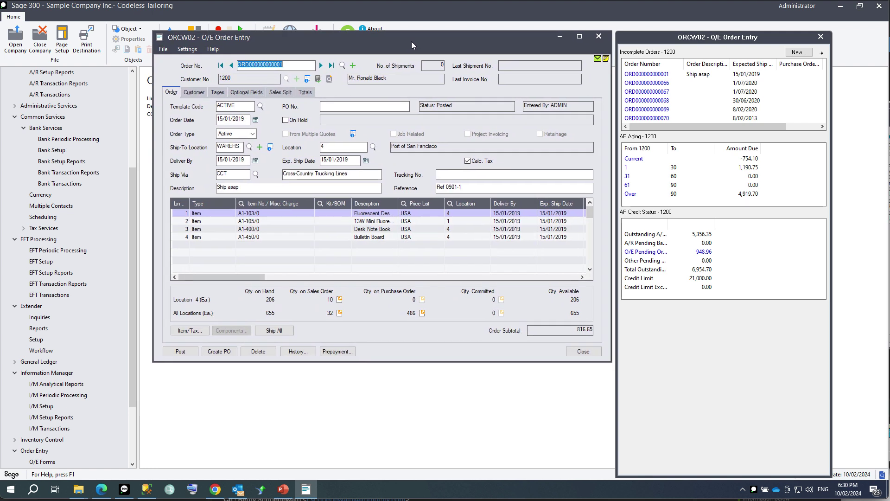
pyautogui.click(822, 53)
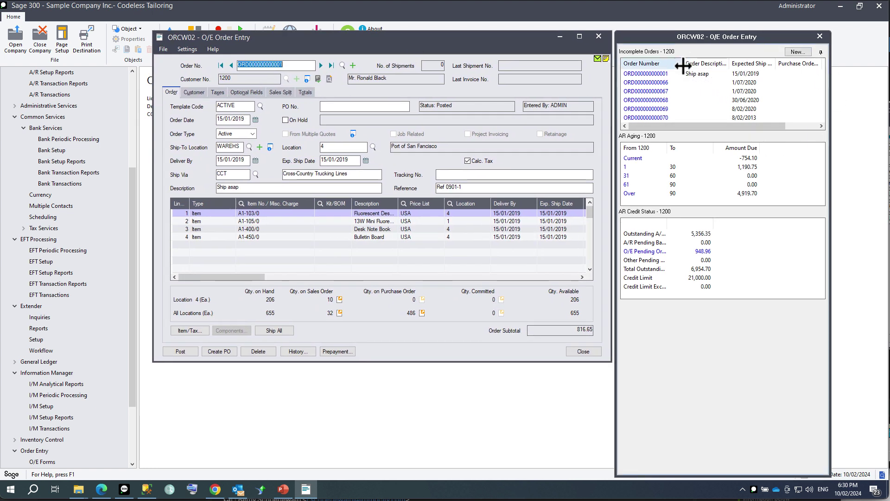
pyautogui.moveTo(683, 65); pyautogui.dragTo(707, 65)
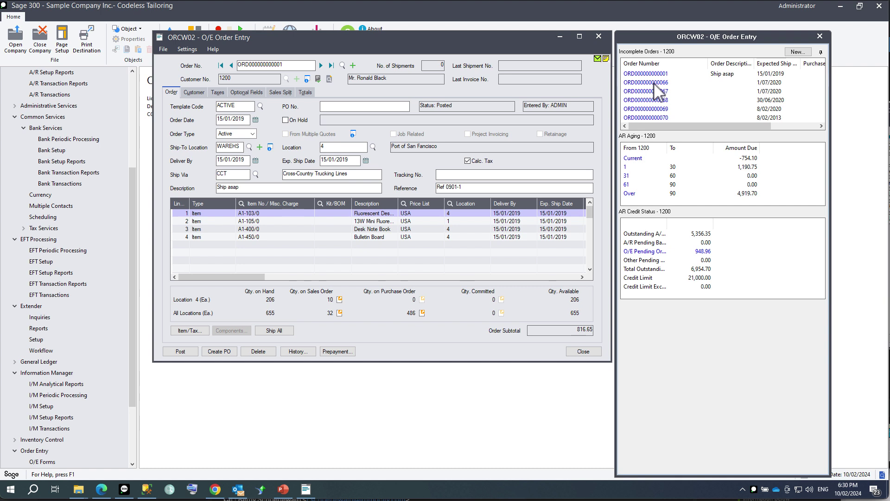
pyautogui.click(654, 100)
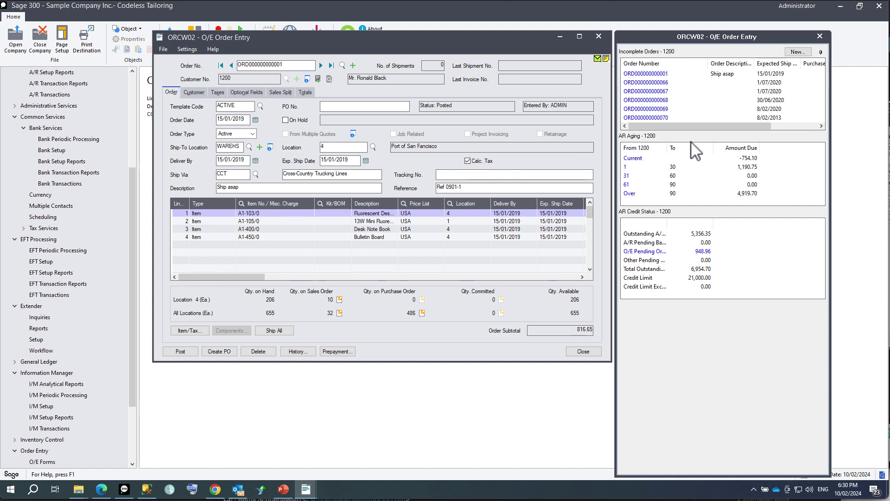
pyautogui.click(657, 158)
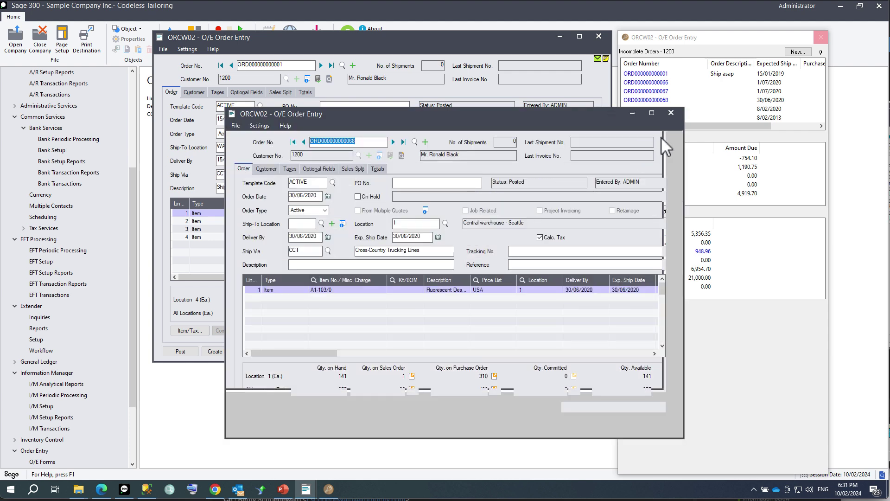
pyautogui.click(671, 116)
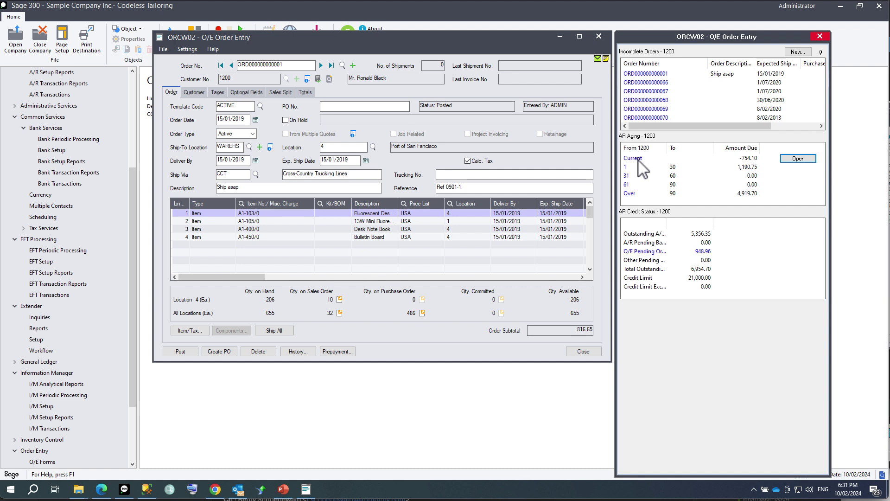
# Check the AR aging transactions, return to the summary, and widen the credit status labels.
pyautogui.click(630, 193)
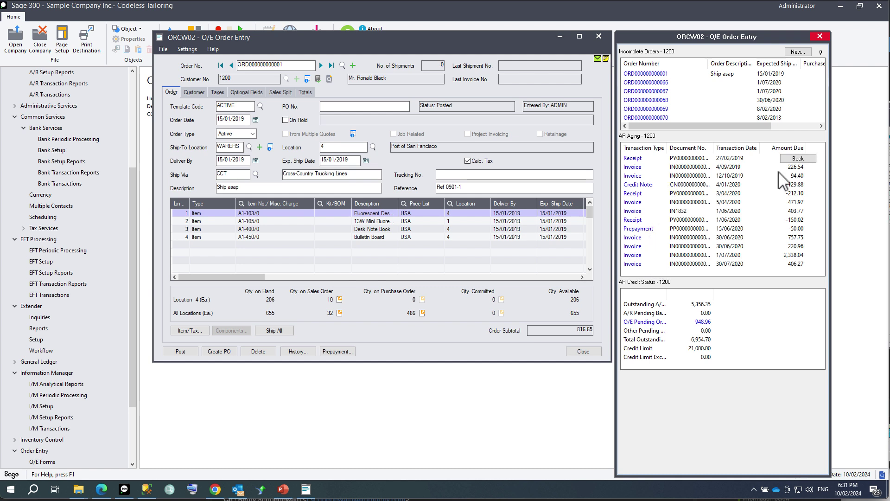
pyautogui.click(793, 159)
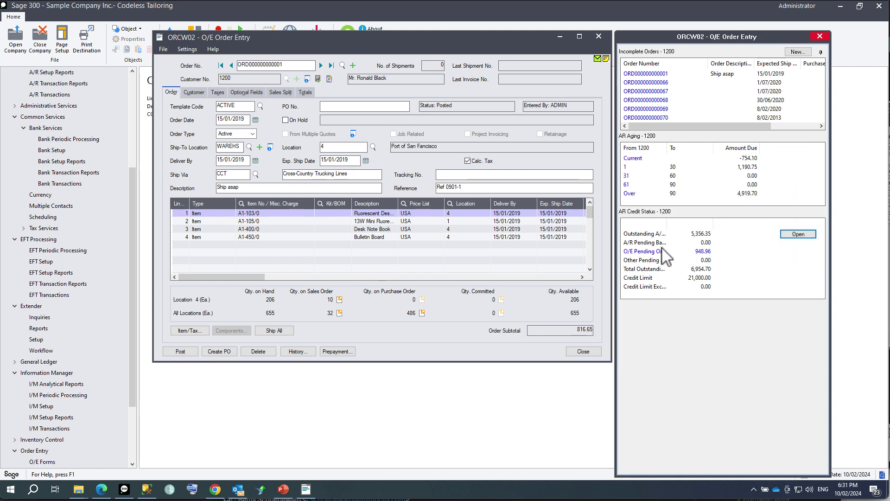
pyautogui.moveTo(668, 222); pyautogui.dragTo(701, 223)
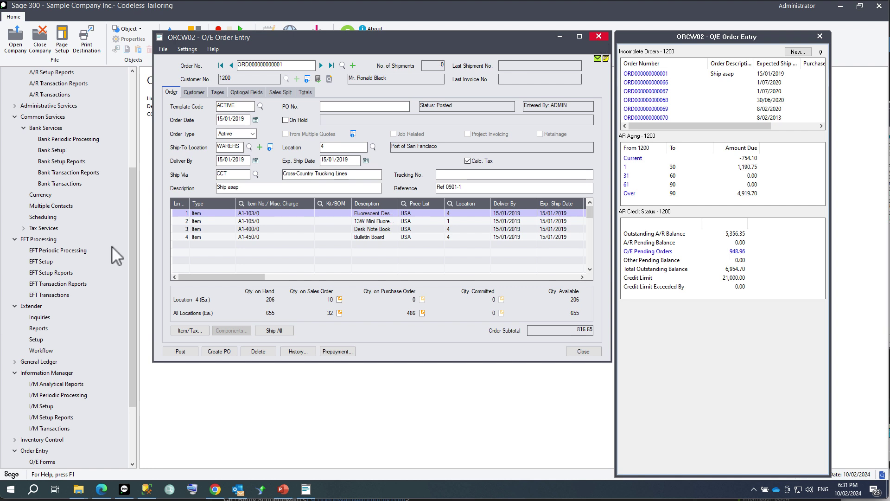
pyautogui.click(58, 372)
# In I/M Options, add line 6 as an Extender Script for RotoID OE2200.
pyautogui.click(43, 406)
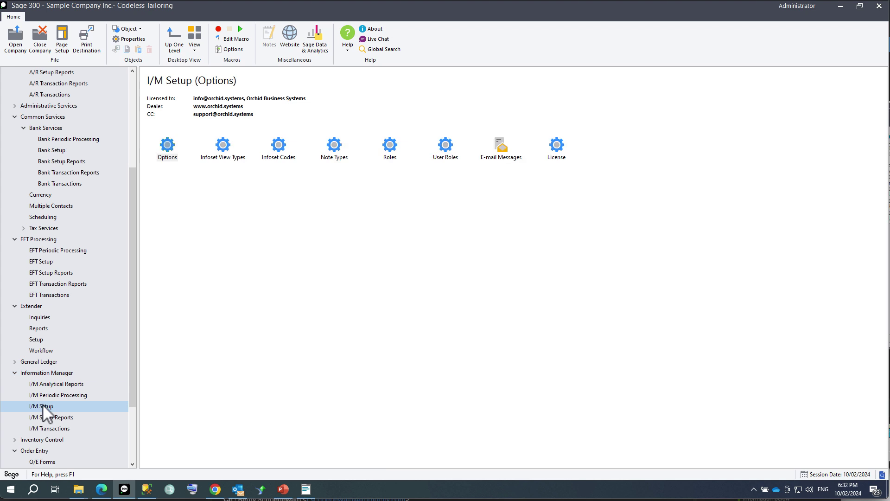
pyautogui.doubleClick(167, 147)
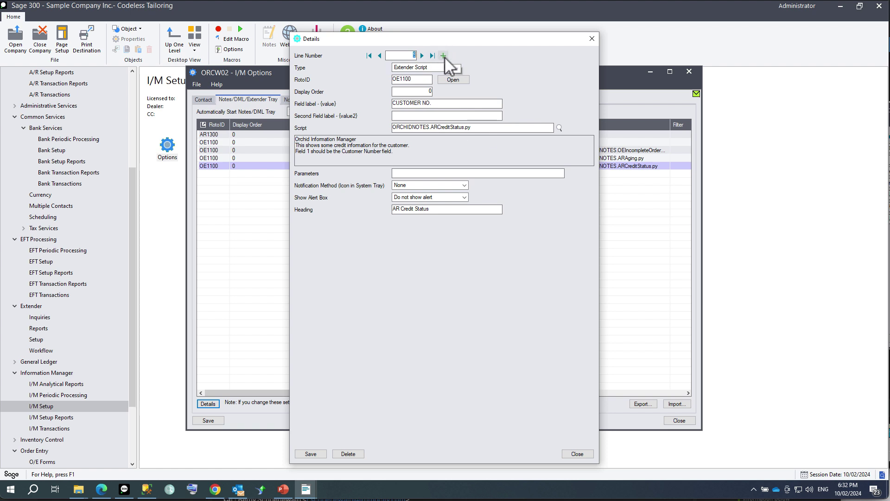
pyautogui.click(443, 56)
pyautogui.click(433, 69)
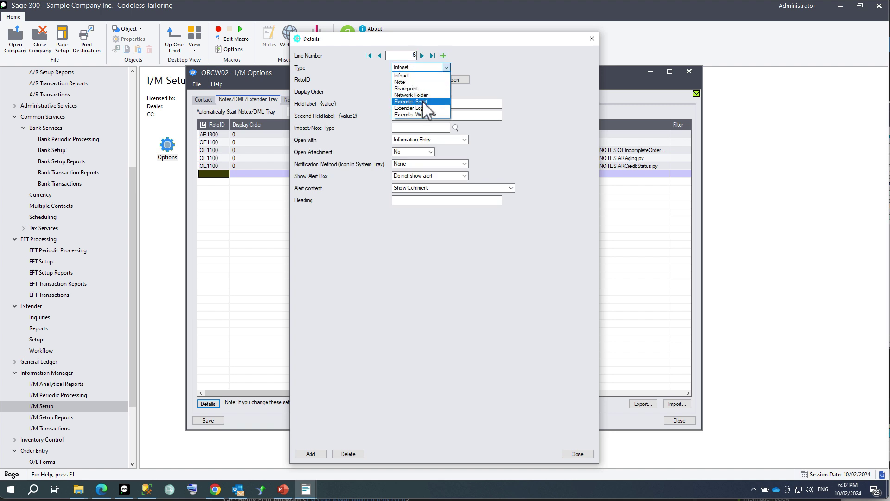
pyautogui.click(421, 101)
pyautogui.click(416, 79)
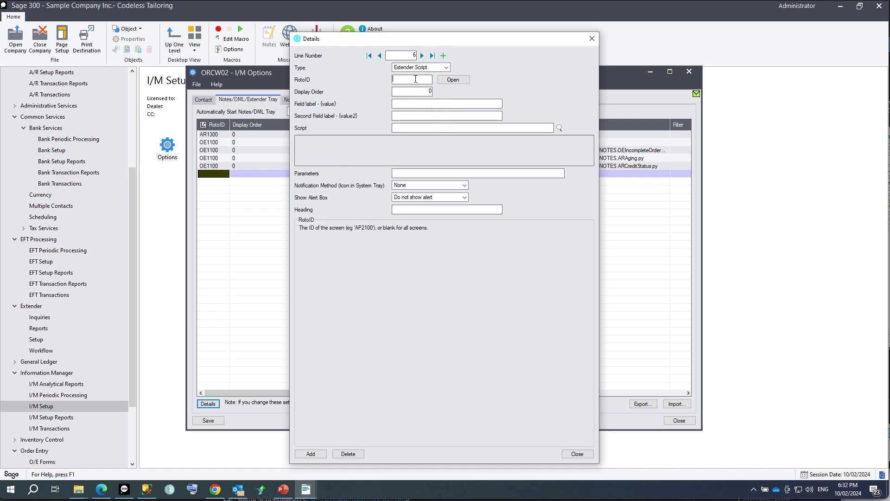
pyautogui.write('OE22')
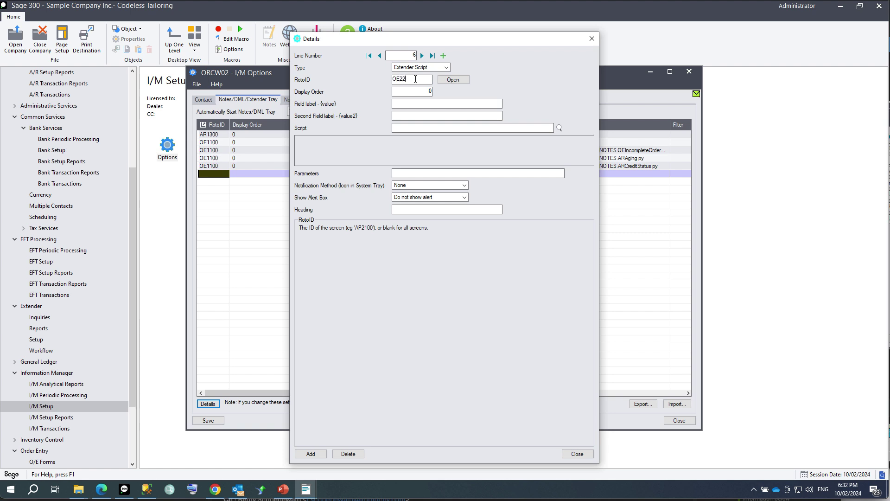
pyautogui.write('00')
pyautogui.press('Tab')
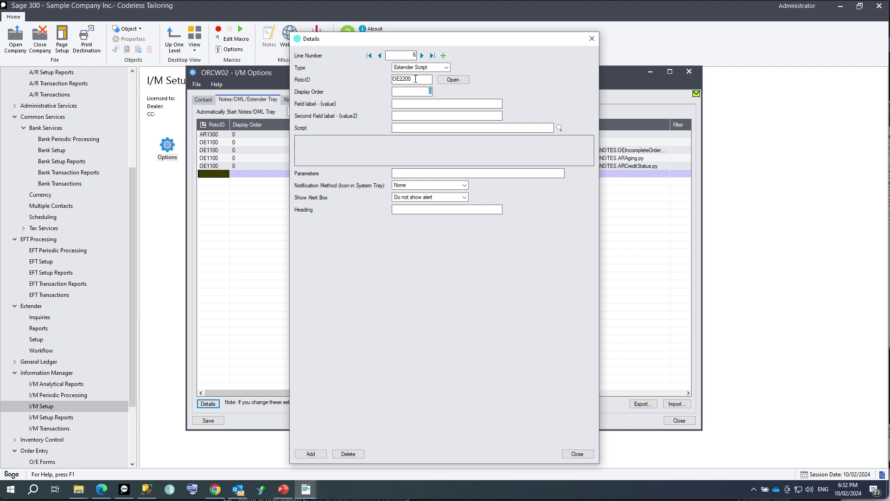
# Set the line's field to CUSTOMER NO. and its script to ORCHIDNOTES.OEIncompleteOrders.py.
pyautogui.click(414, 103)
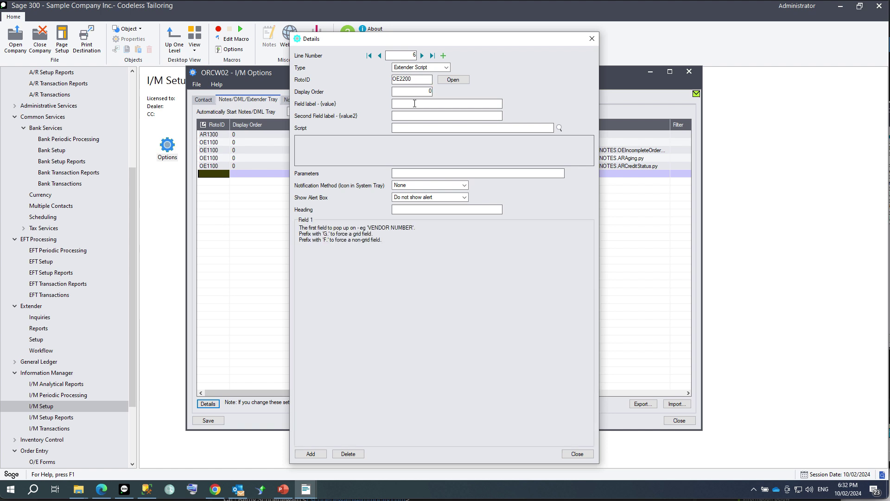
pyautogui.write('CUSTOMER NO.')
pyautogui.press('Tab')
pyautogui.moveTo(472, 38); pyautogui.dragTo(593, 54)
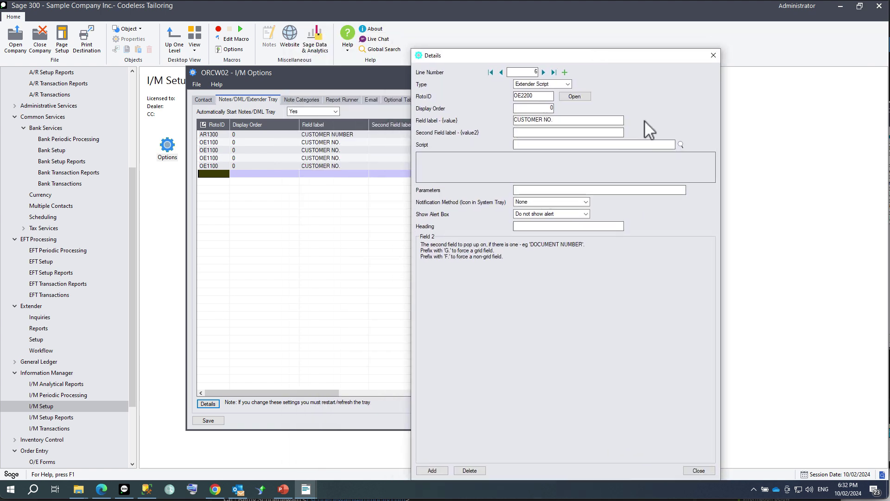
pyautogui.click(681, 144)
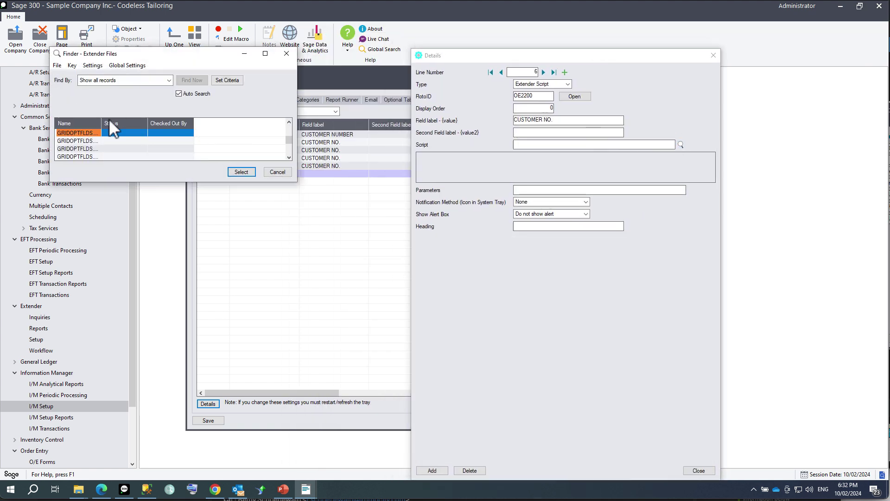
pyautogui.moveTo(102, 123); pyautogui.dragTo(225, 122)
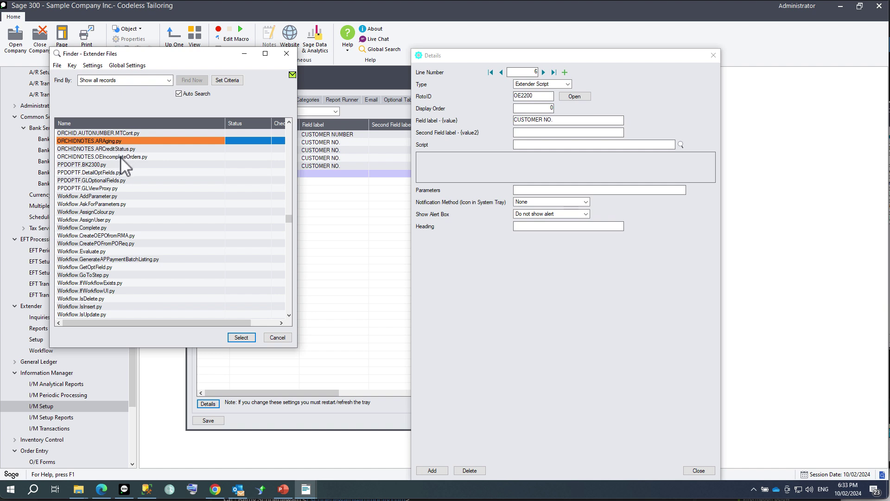
pyautogui.doubleClick(120, 156)
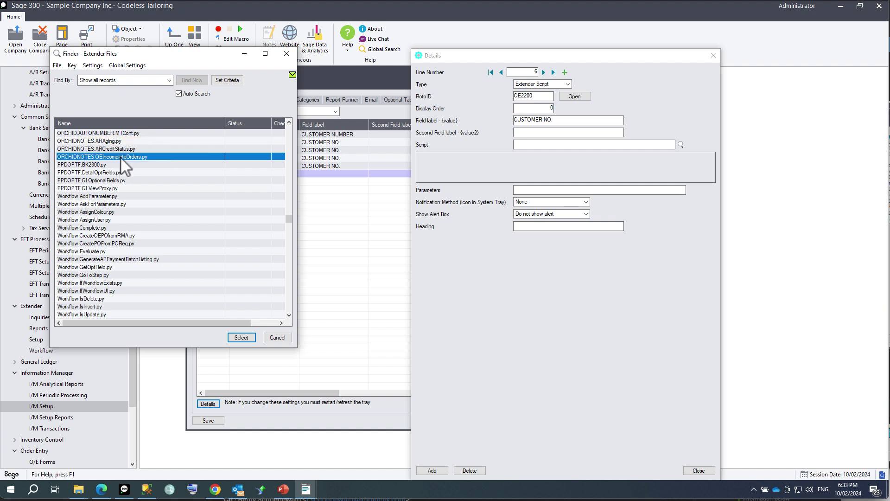
# Show an alert headed 'OE Backorders', add the line, and save the I/M options.
pyautogui.click(543, 216)
pyautogui.click(532, 235)
pyautogui.click(527, 227)
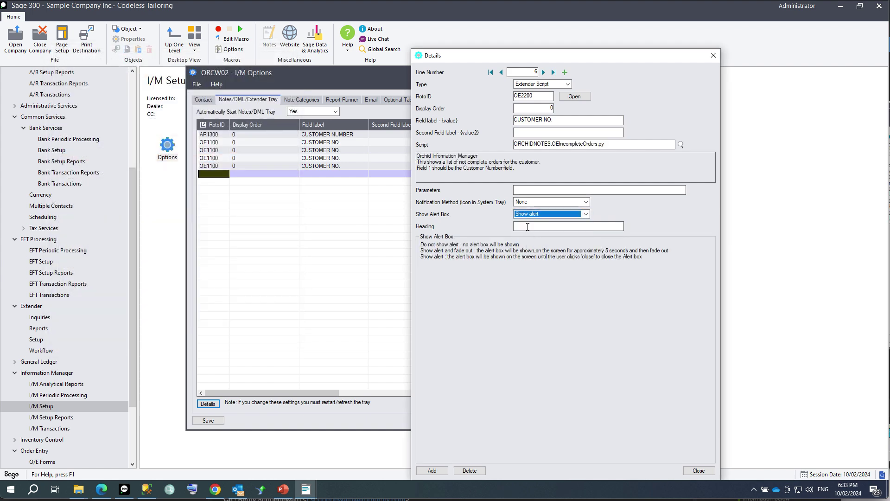
pyautogui.write('O')
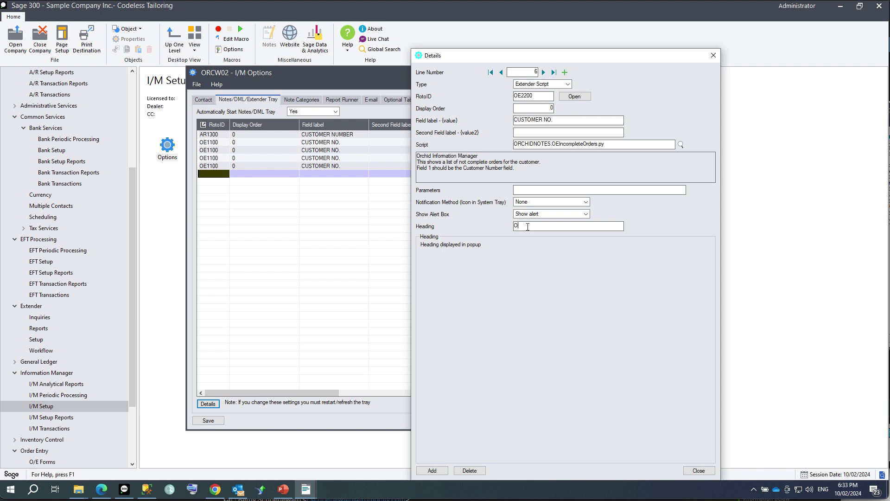
pyautogui.write('E Backorders')
pyautogui.click(427, 469)
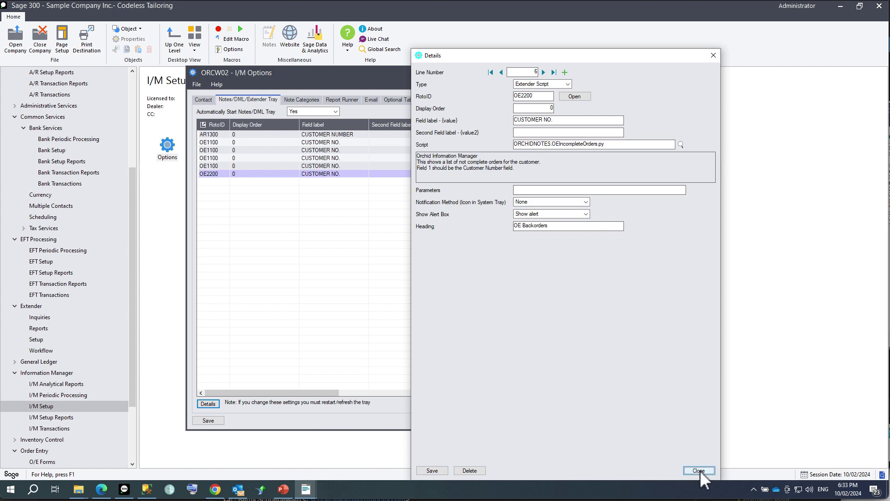
pyautogui.click(699, 470)
pyautogui.click(209, 420)
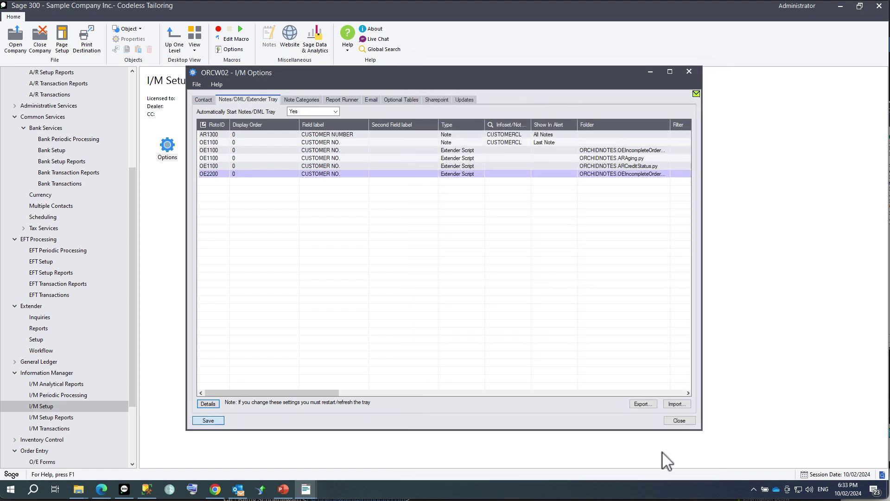
pyautogui.click(679, 420)
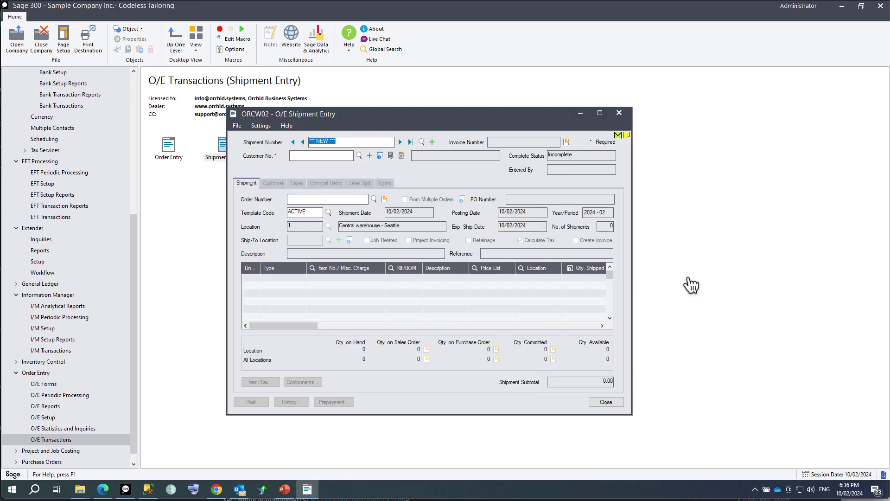
# Enter customer number 1200 on the new O/E shipment.
pyautogui.click(307, 155)
pyautogui.write('1200')
pyautogui.doubleClick(306, 155)
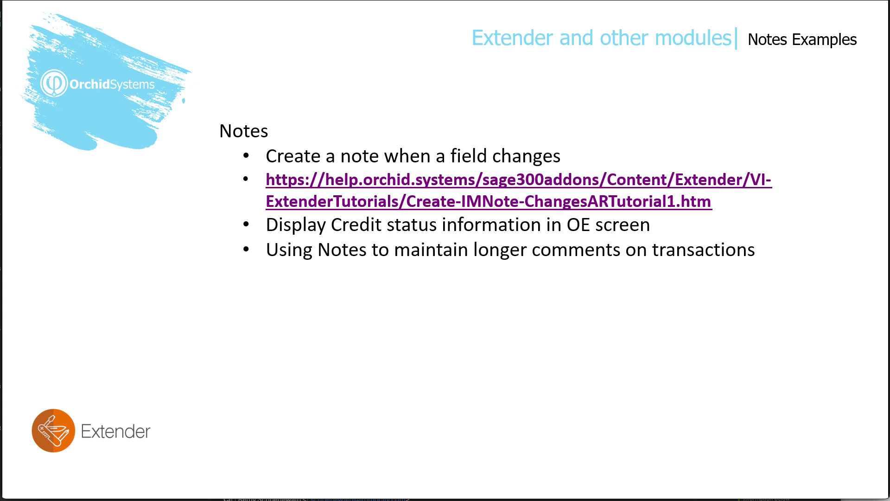
# Advance to the DML examples slide and reveal its Document Management Link bullets.
pyautogui.press('Right')
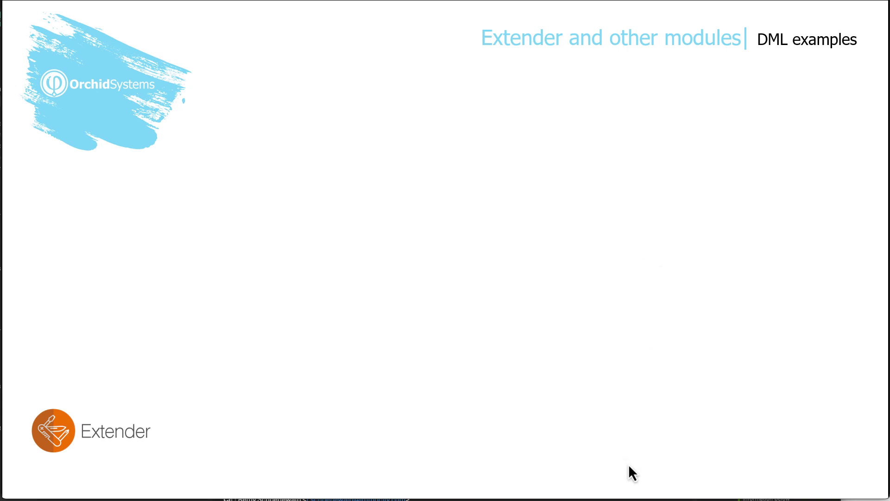
pyautogui.press('Right')
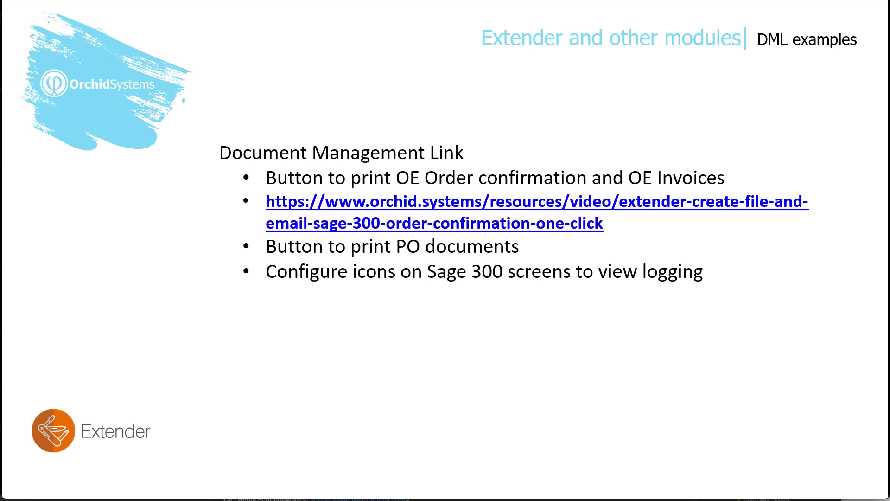
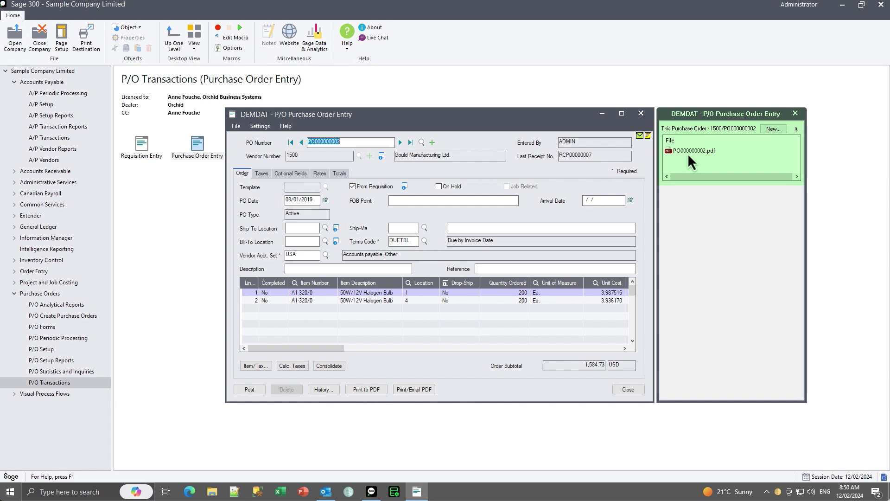
# View the filed PO000000002.pdf, then move on to purchase order PO000000003.
pyautogui.click(688, 153)
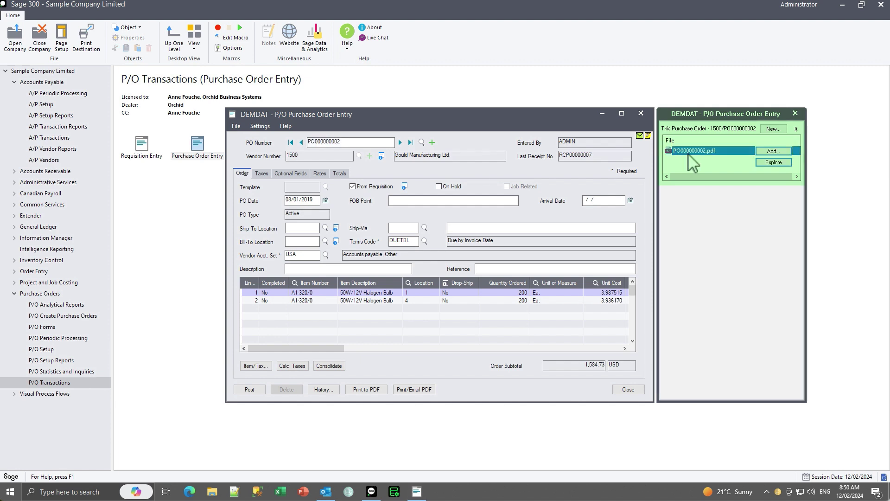
pyautogui.doubleClick(687, 153)
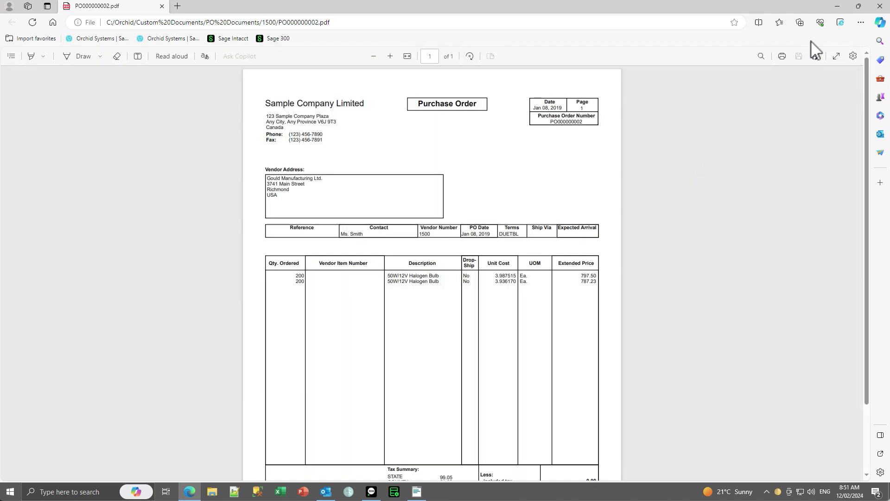
pyautogui.click(879, 7)
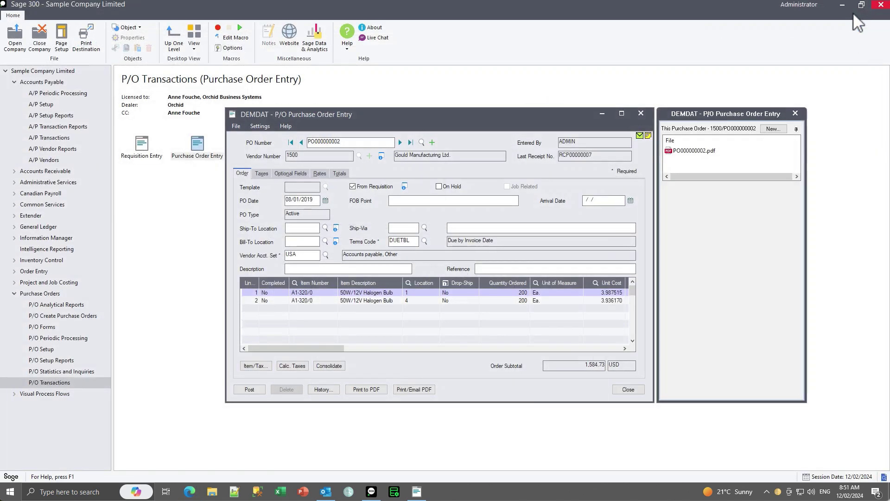
pyautogui.click(399, 143)
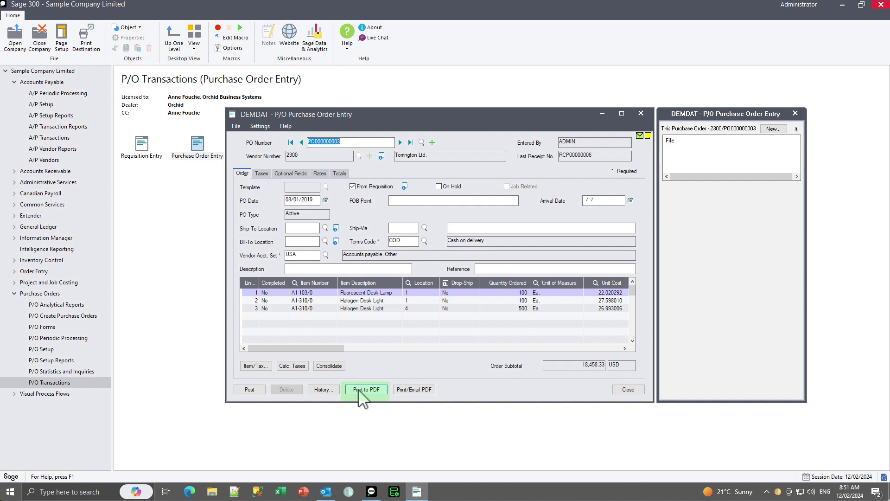
# Create, file and email PO000000003 as a PDF, acknowledging both confirmation messages.
pyautogui.click(406, 392)
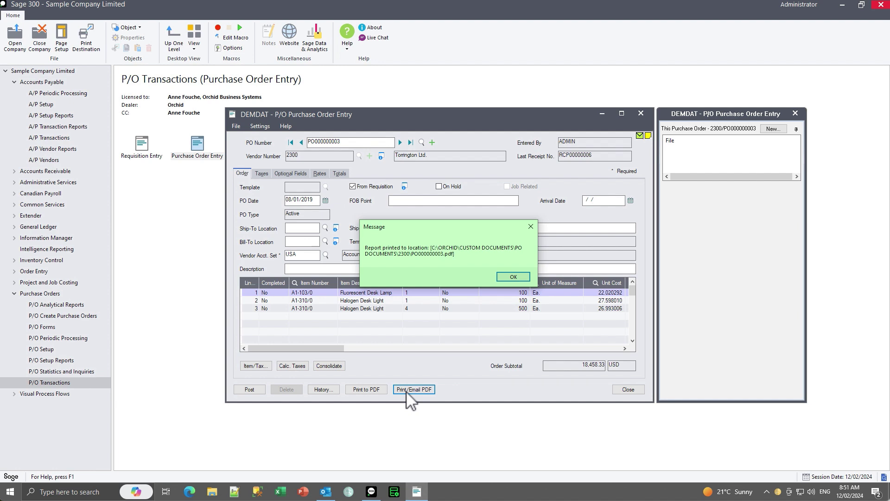
pyautogui.click(513, 277)
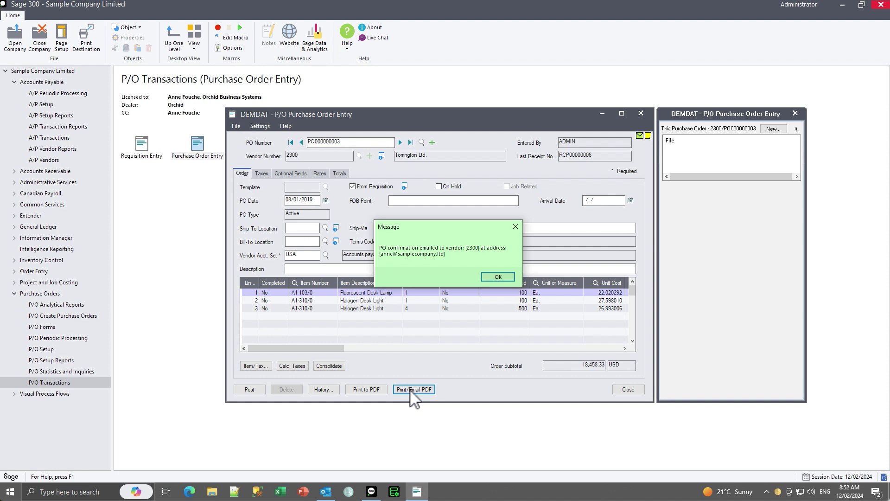
pyautogui.click(496, 277)
# Refresh purchase order PO000000003 and check the newly filed PO000000003.pdf.
pyautogui.click(399, 142)
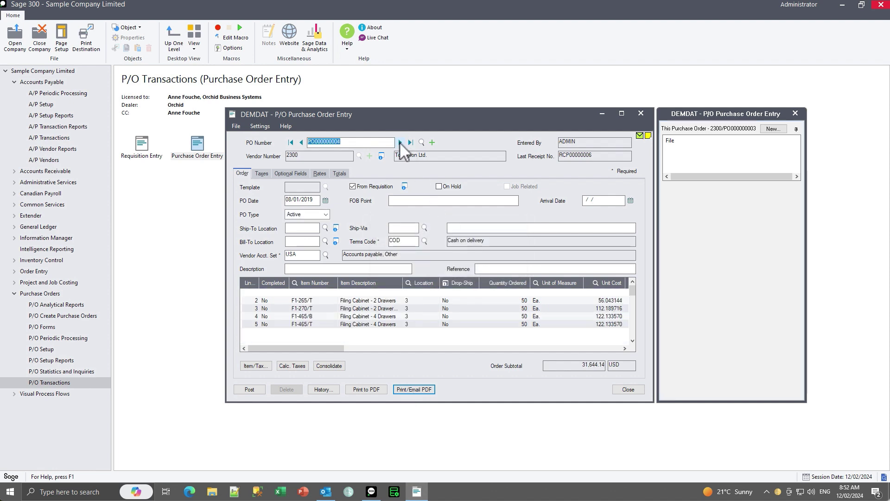
pyautogui.click(302, 145)
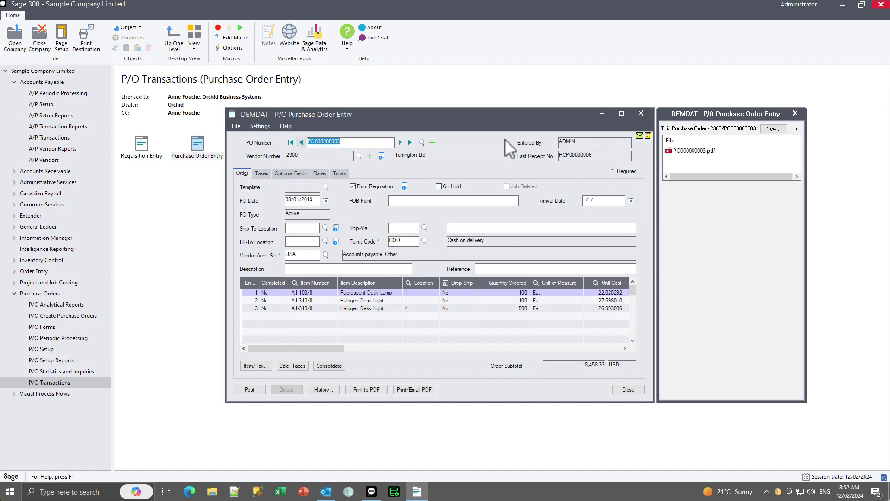
pyautogui.doubleClick(689, 151)
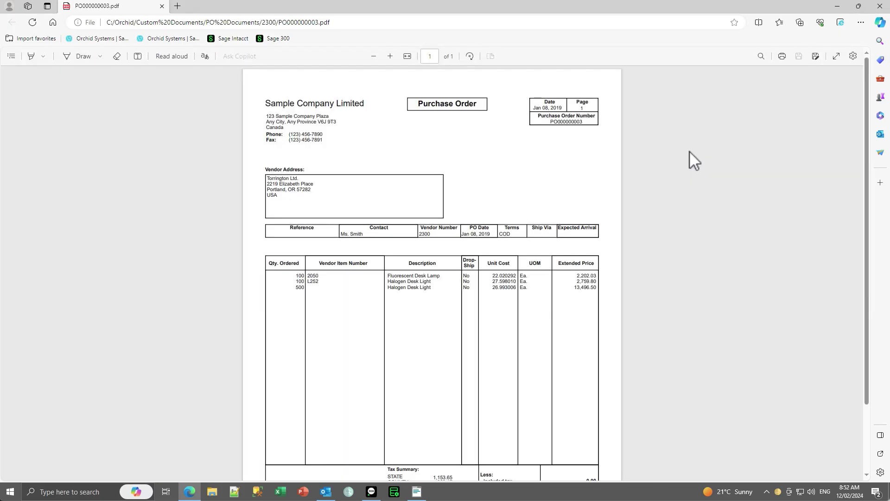
pyautogui.click(879, 6)
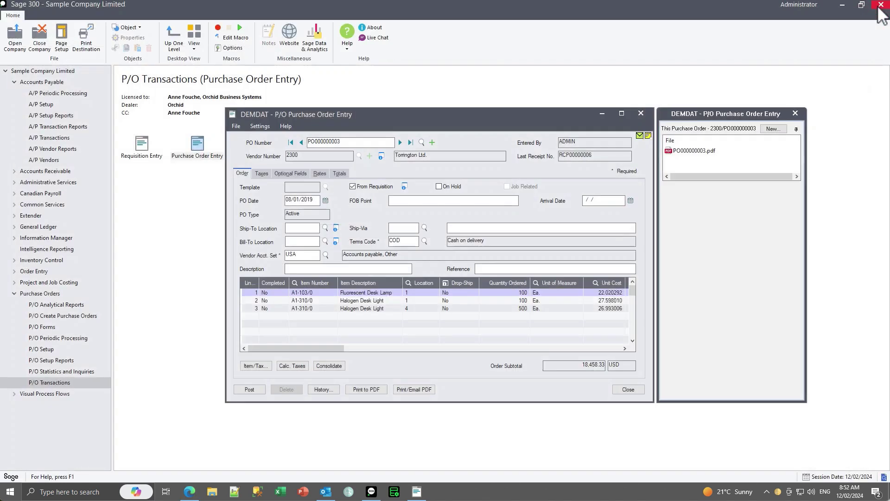
pyautogui.click(320, 489)
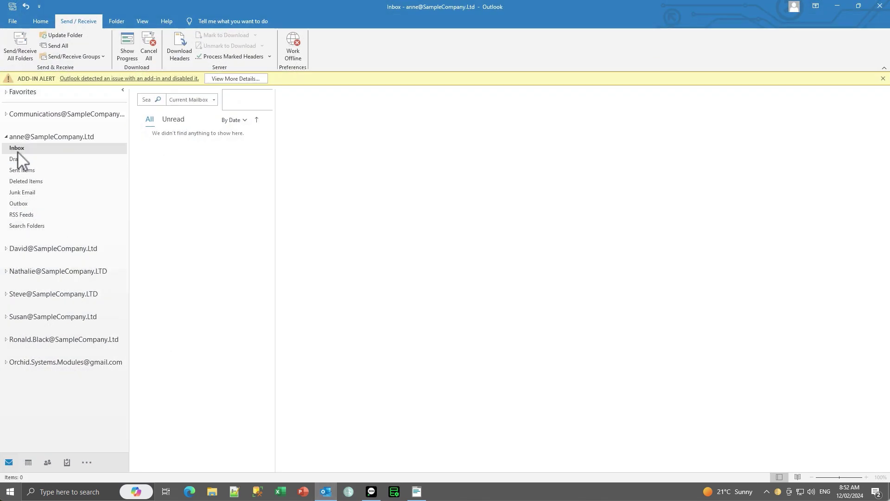
# Receive the PO000000003 email and preview its attached PDF's vendor and line items.
pyautogui.click(20, 42)
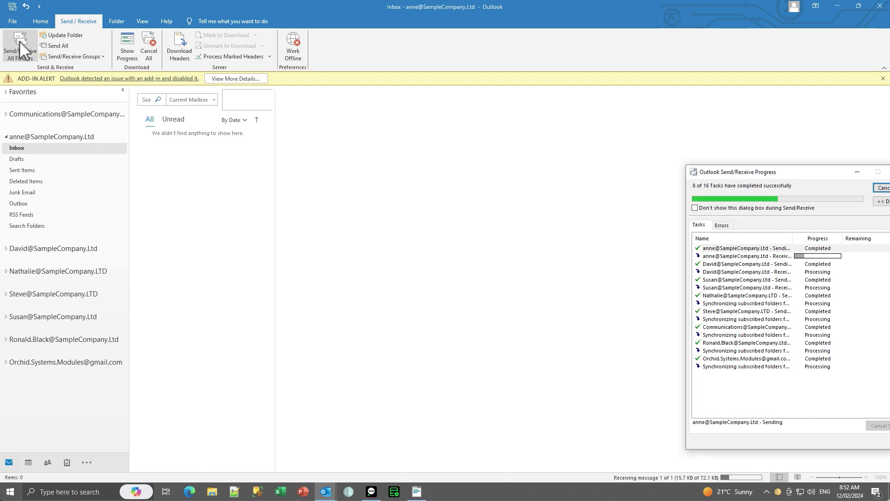
pyautogui.click(135, 157)
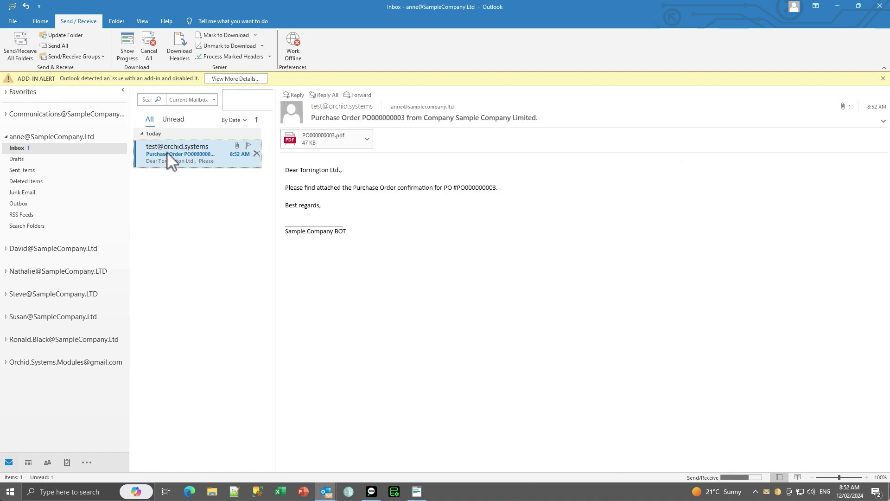
pyautogui.doubleClick(167, 152)
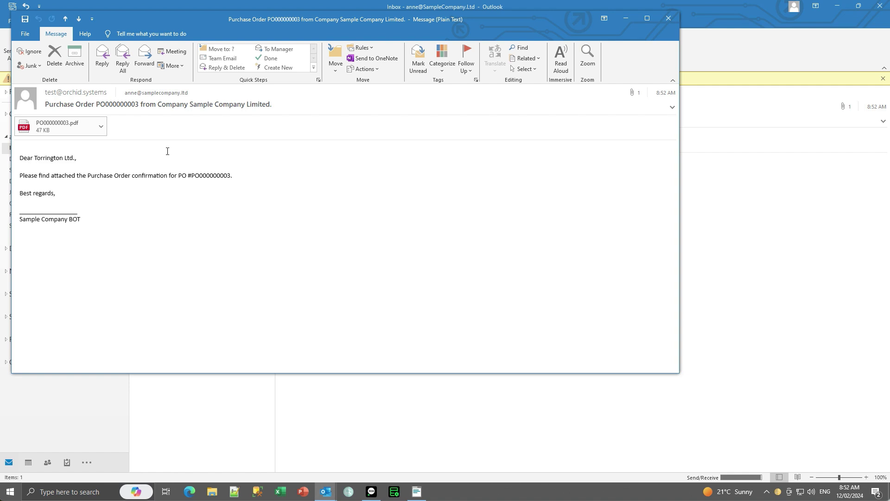
pyautogui.click(99, 125)
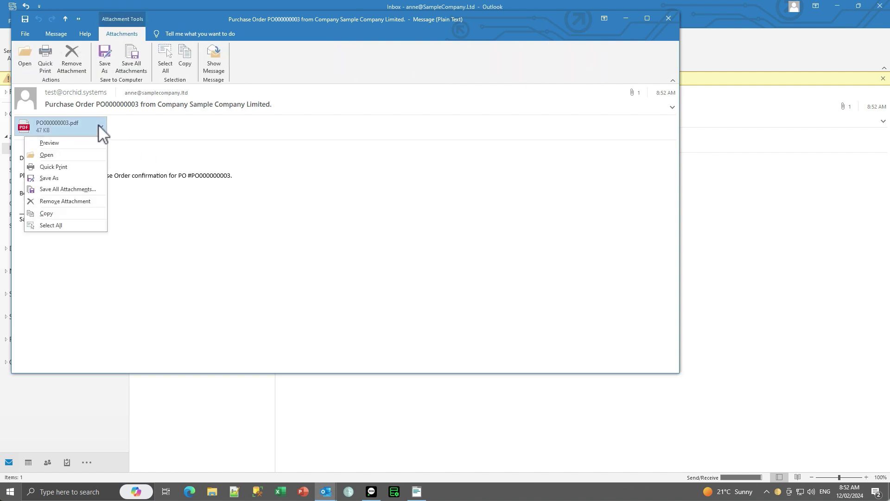
pyautogui.click(74, 143)
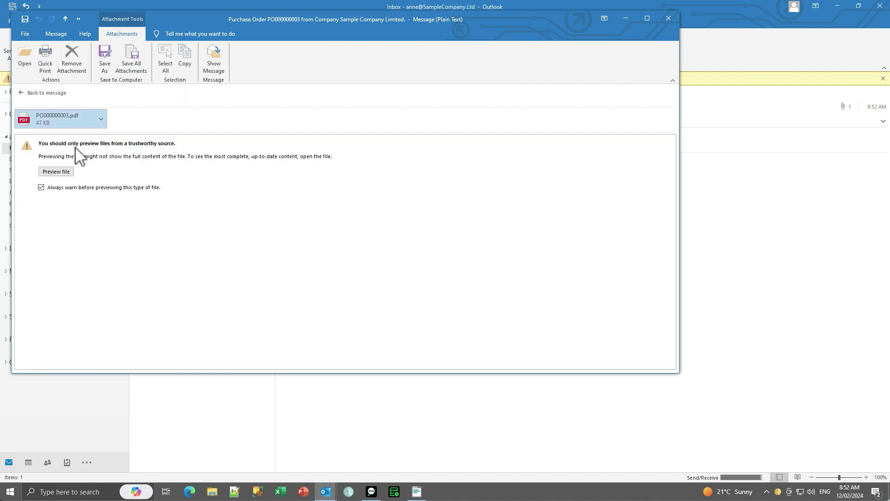
pyautogui.click(62, 171)
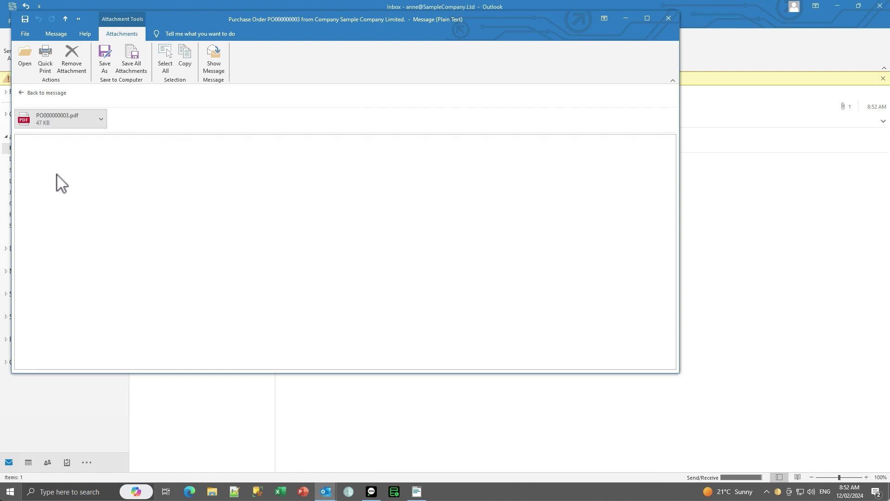
pyautogui.scroll(-3, 165, 284)
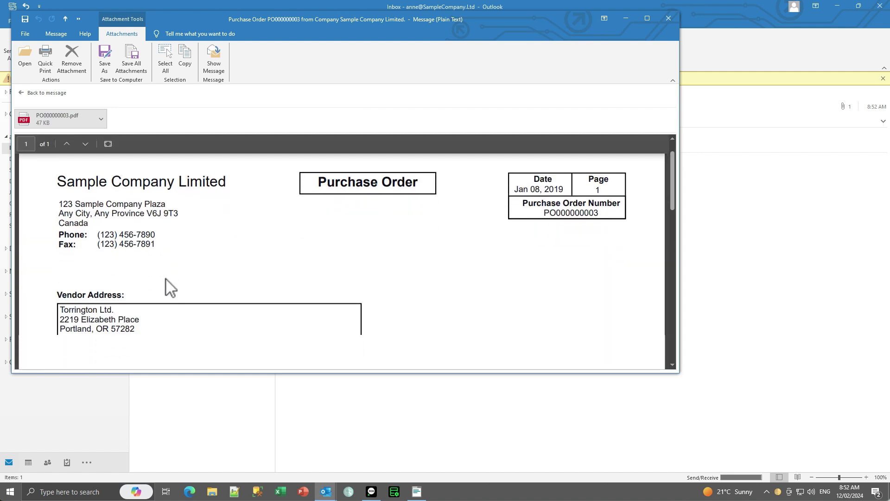
pyautogui.scroll(-3, 166, 283)
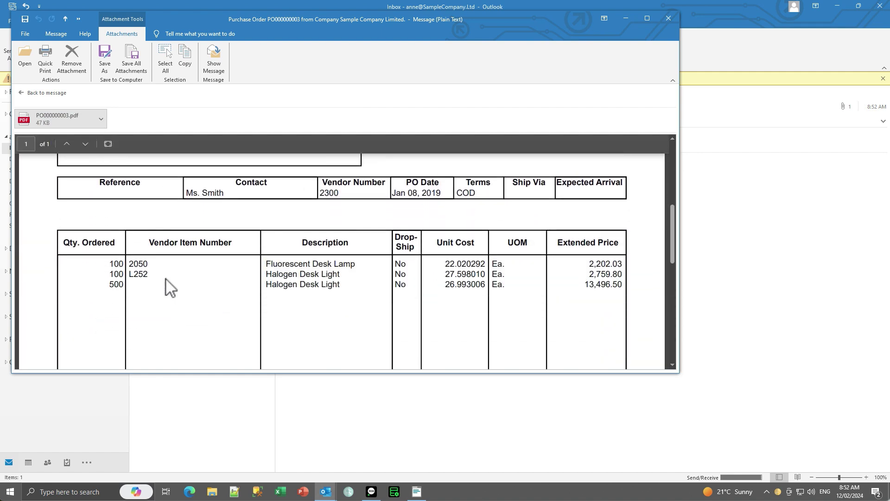
pyautogui.click(667, 19)
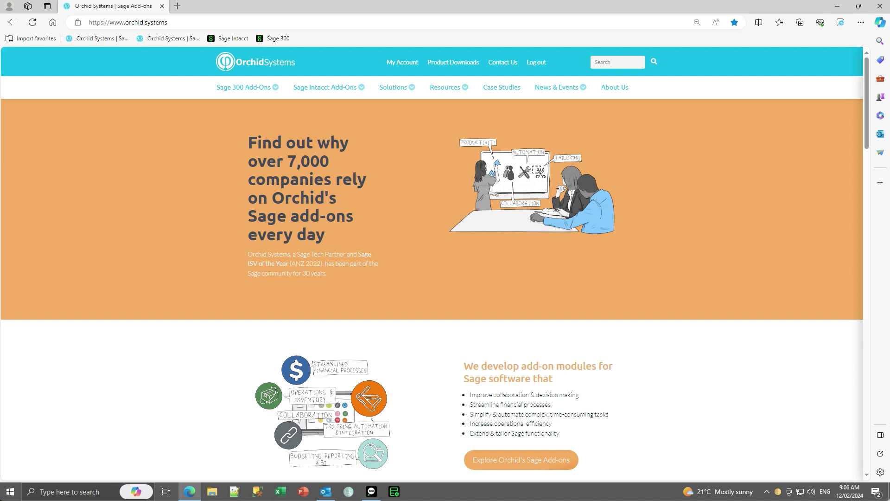
# Find the vendor purchase order script among Orchid's Configurable Modules Extender scripts.
pyautogui.moveTo(447, 93)
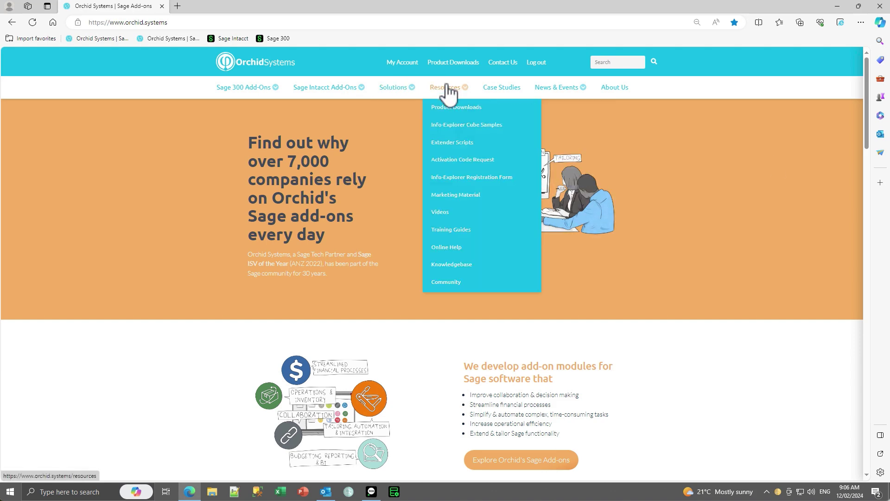
pyautogui.click(449, 142)
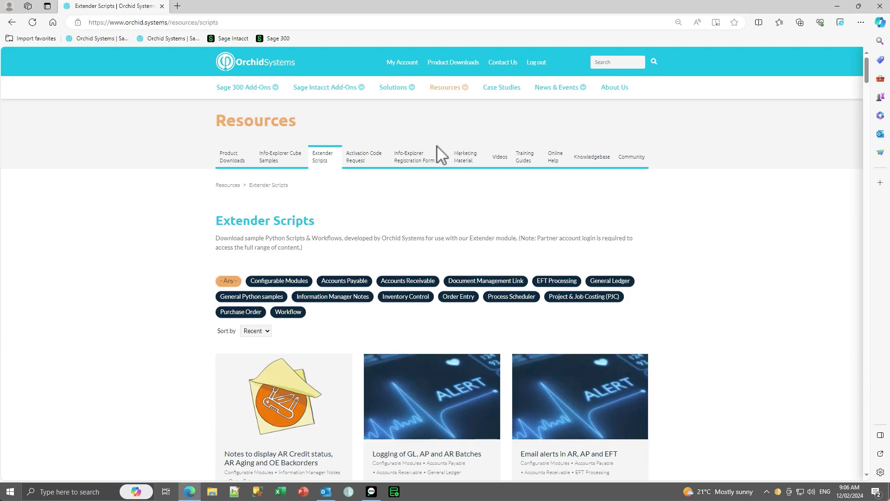
pyautogui.click(297, 286)
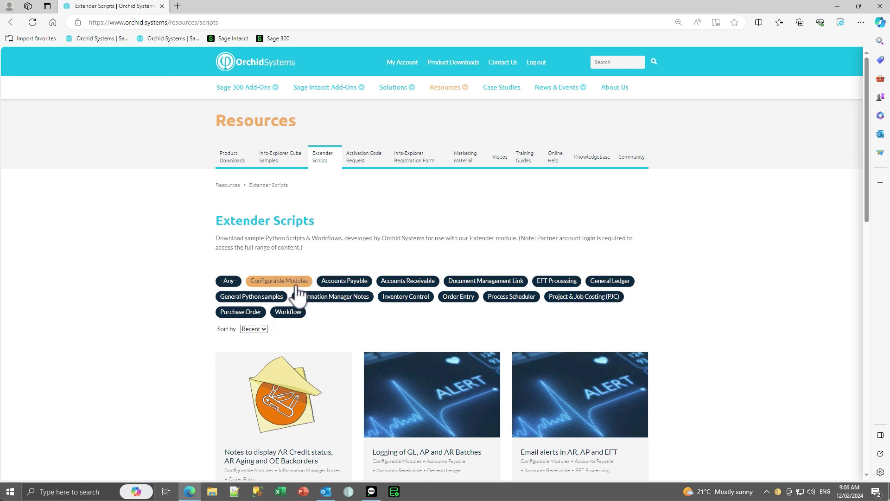
pyautogui.scroll(-8, 669, 261)
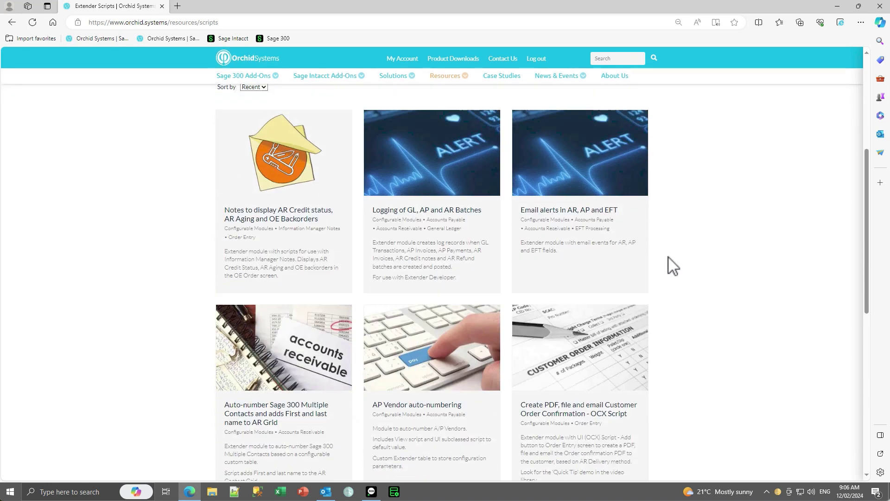
pyautogui.scroll(-3, 670, 264)
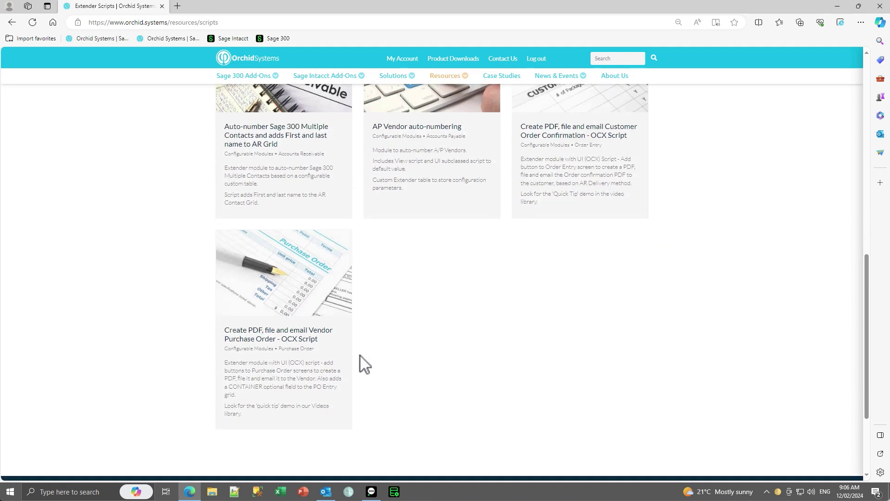
pyautogui.click(294, 355)
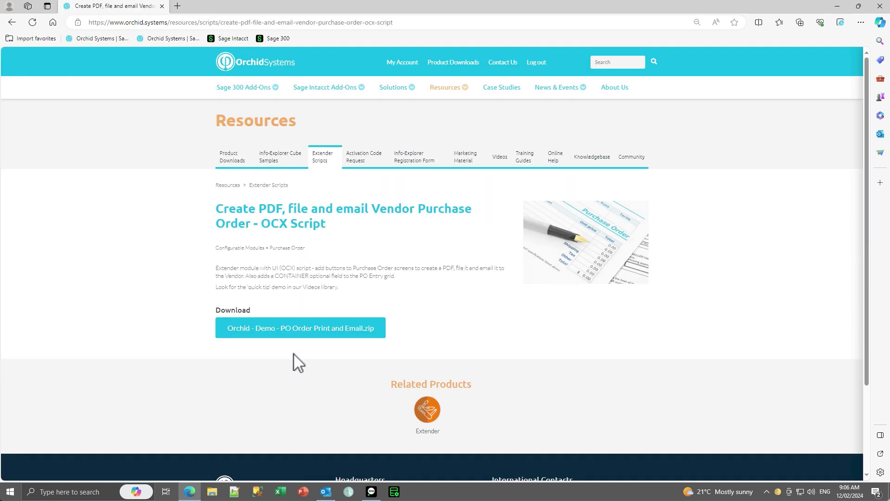
pyautogui.click(213, 493)
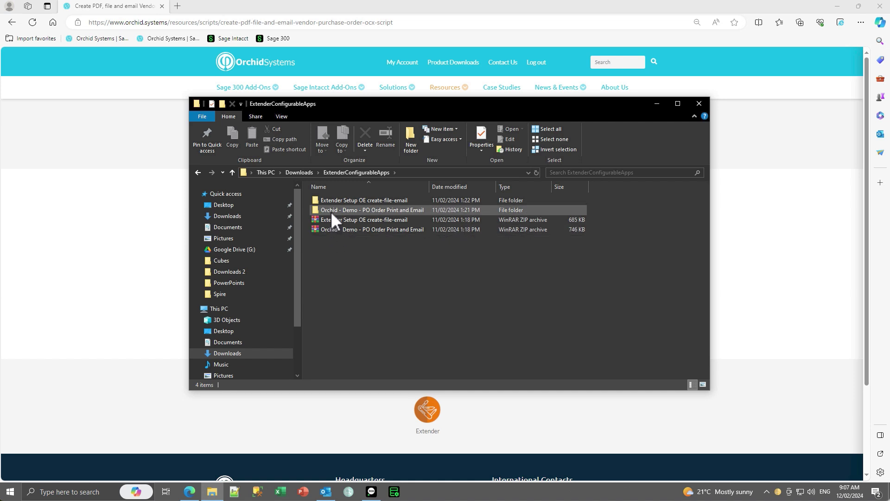
# Inspect the PO Order Print and Email folder's setup guide and VI file.
pyautogui.doubleClick(331, 211)
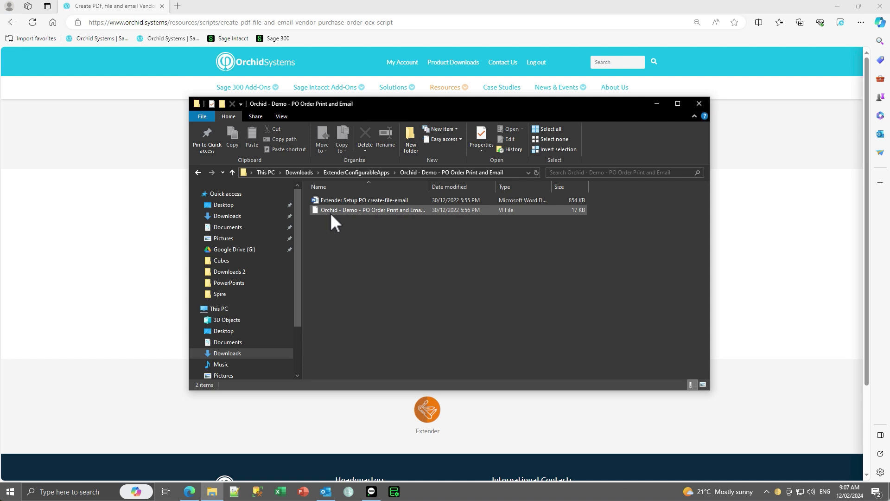
pyautogui.click(371, 495)
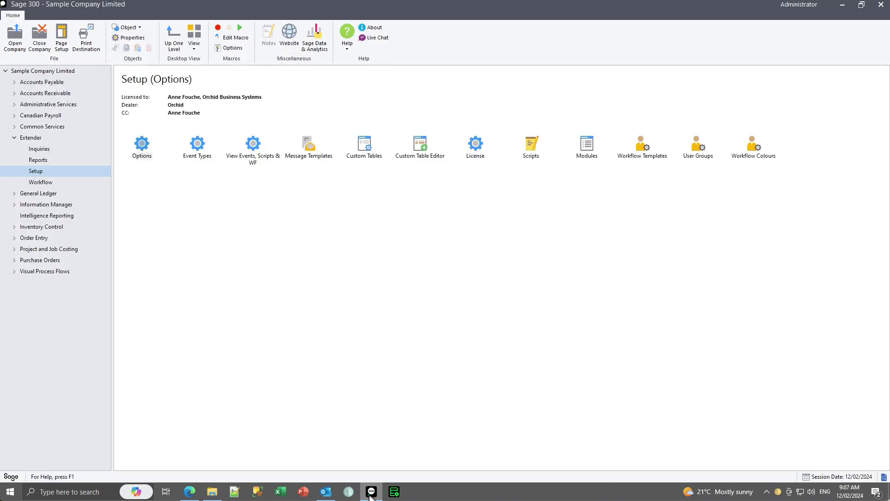
# Review the PO Order Print and Email module's PrintAndEmail script and ORCHID.POUIDEMO.MSG message template.
pyautogui.doubleClick(588, 149)
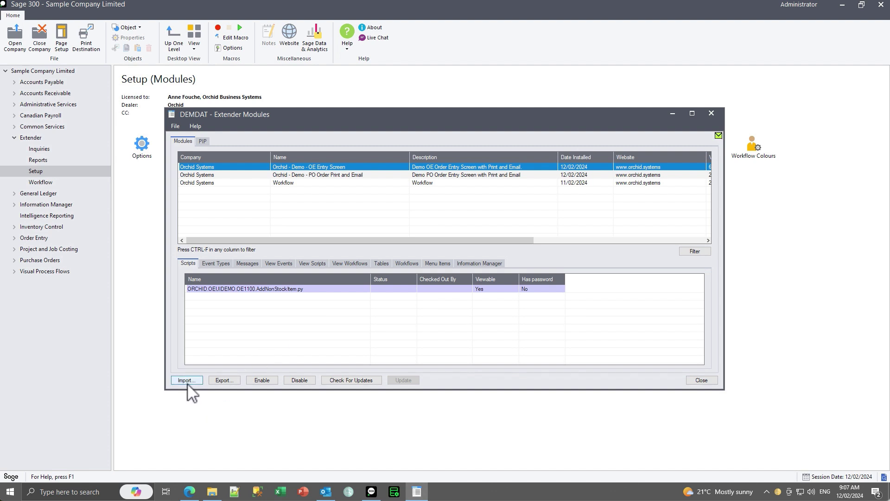
pyautogui.click(207, 176)
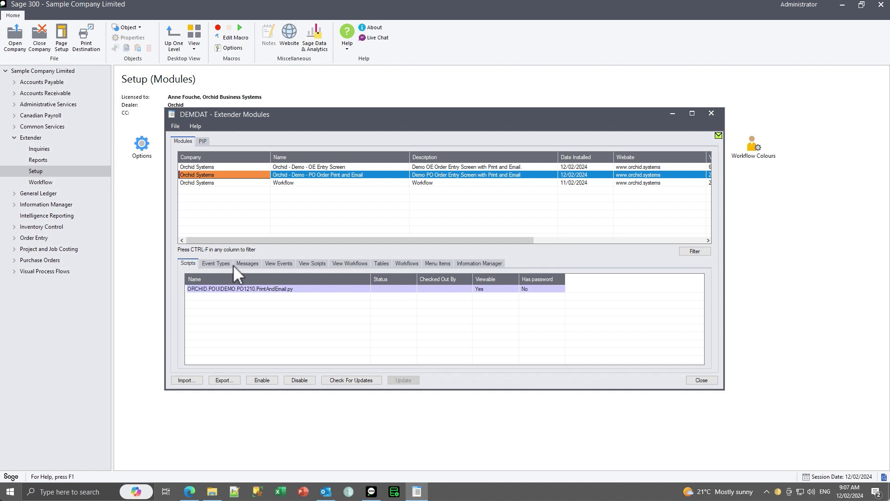
pyautogui.click(225, 291)
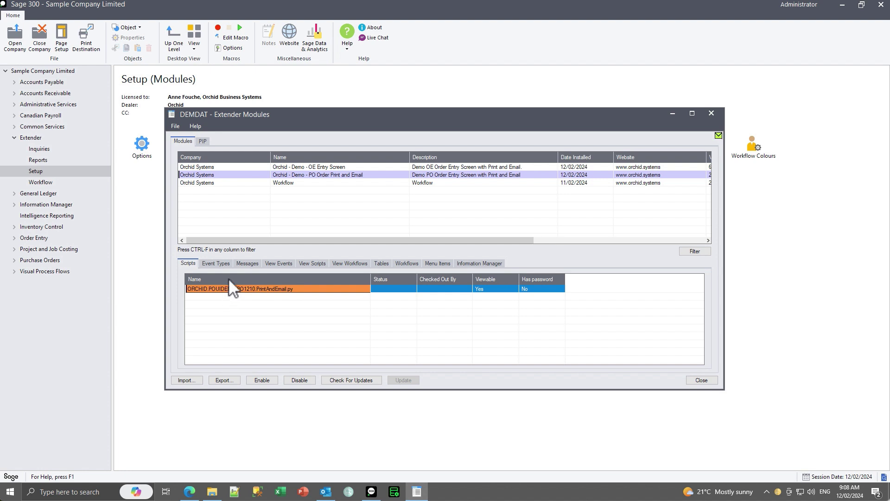
pyautogui.click(245, 262)
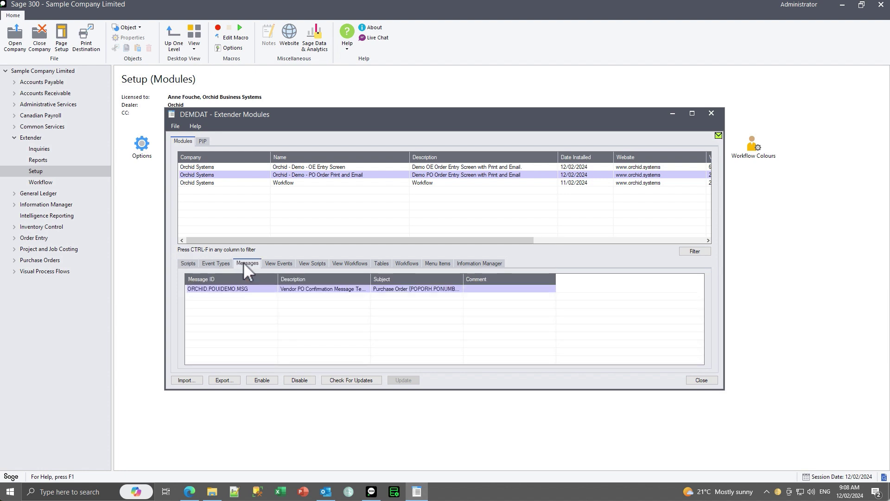
pyautogui.click(382, 264)
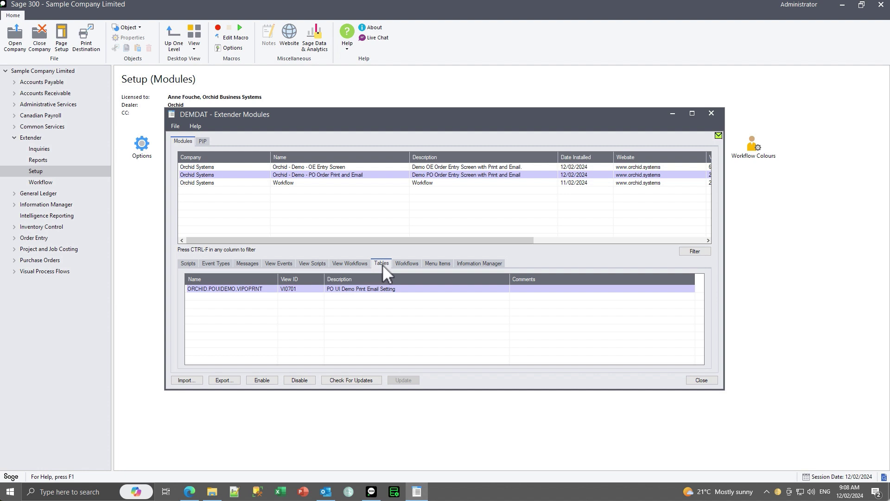
pyautogui.click(246, 264)
pyautogui.doubleClick(232, 288)
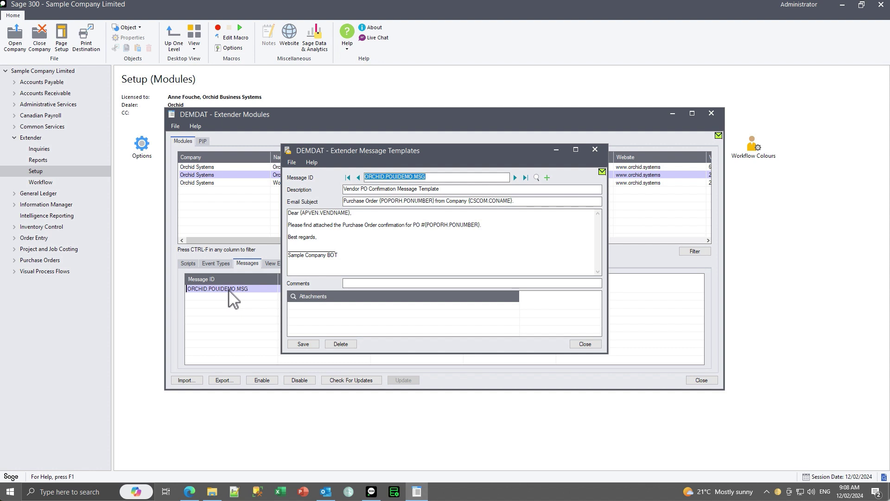
pyautogui.click(594, 150)
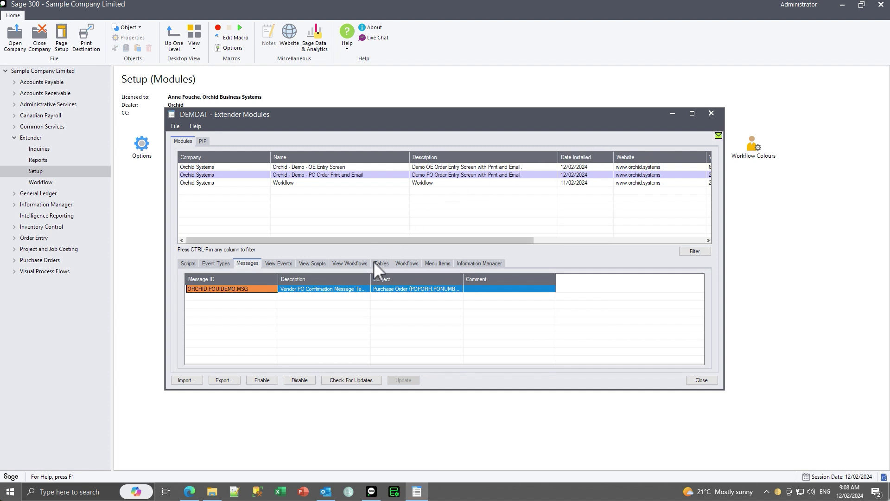
# Open the VIPOPRNT custom table definition and its table editor.
pyautogui.click(381, 264)
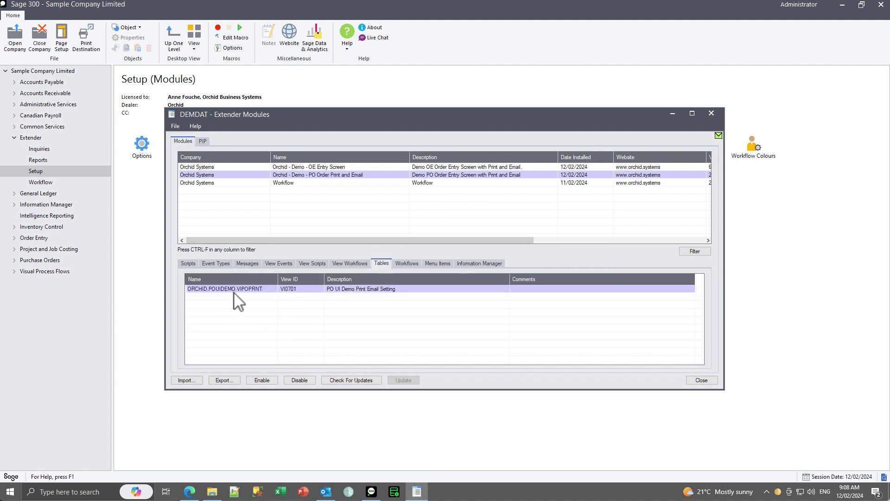
pyautogui.doubleClick(248, 289)
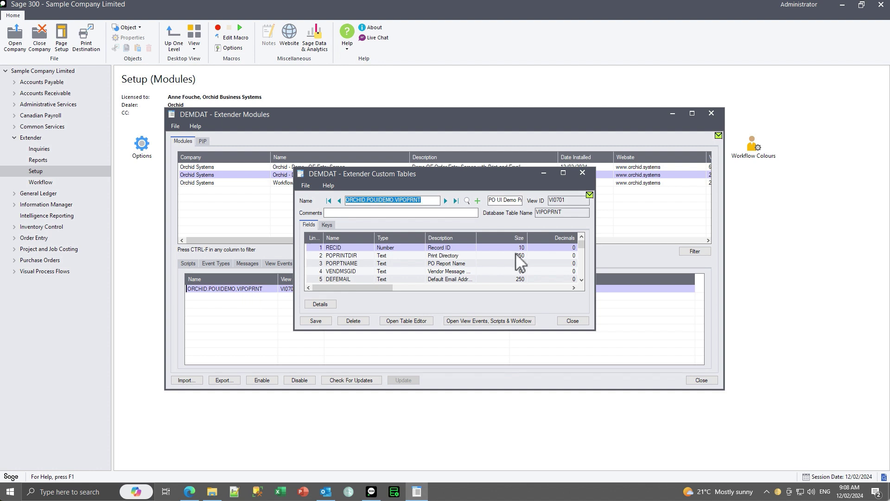
pyautogui.click(582, 280)
pyautogui.click(581, 279)
pyautogui.click(581, 280)
pyautogui.click(581, 280)
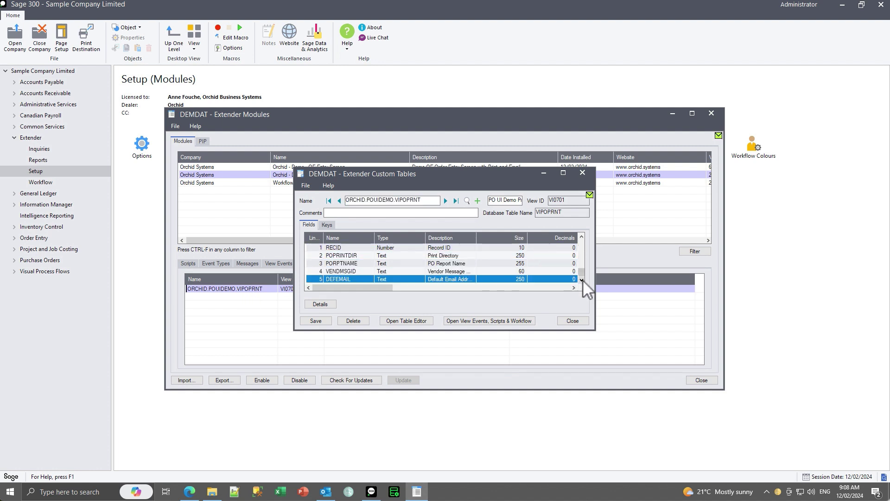
pyautogui.click(398, 322)
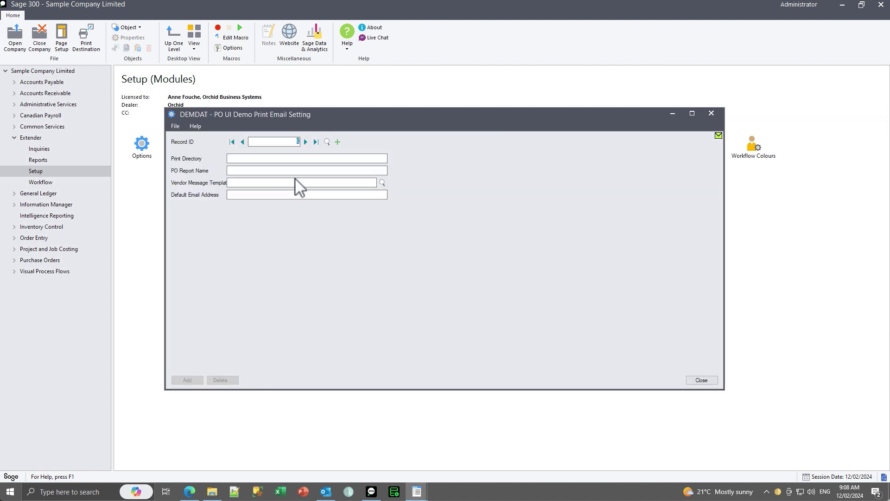
# Load print email setting record 1 and review its report name and vendor message template.
pyautogui.click(305, 142)
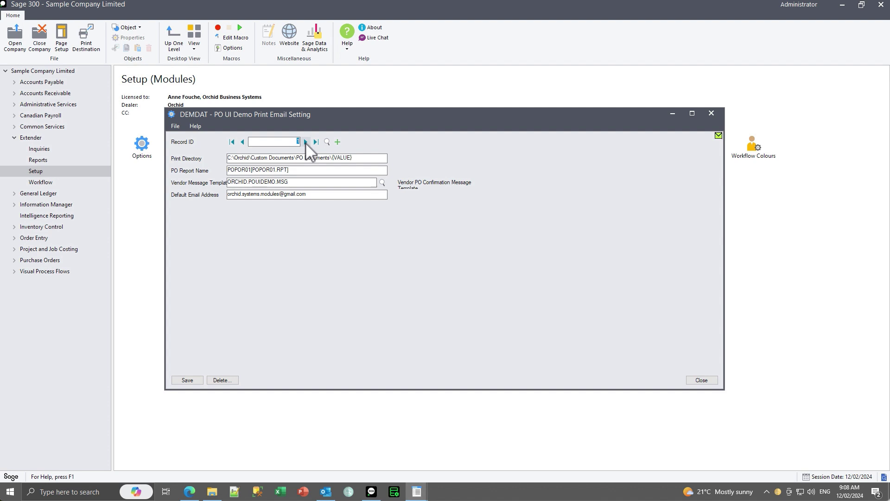
pyautogui.press('Tab')
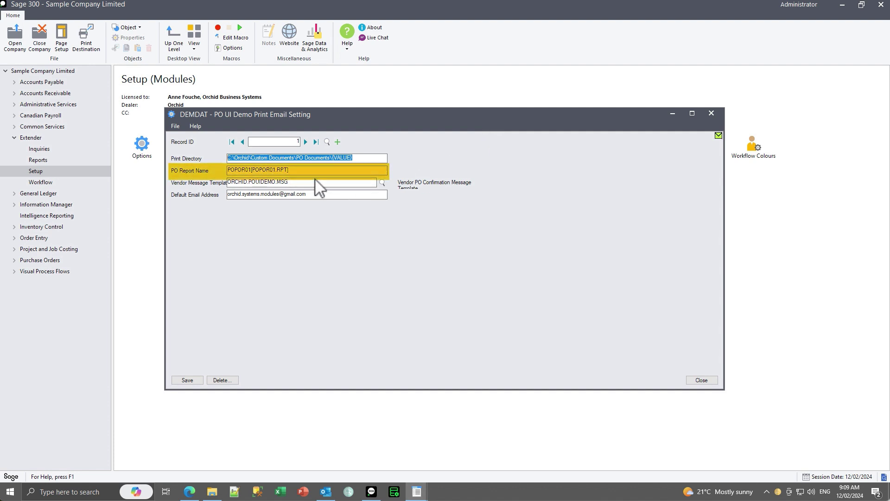
pyautogui.moveTo(295, 171); pyautogui.dragTo(221, 179)
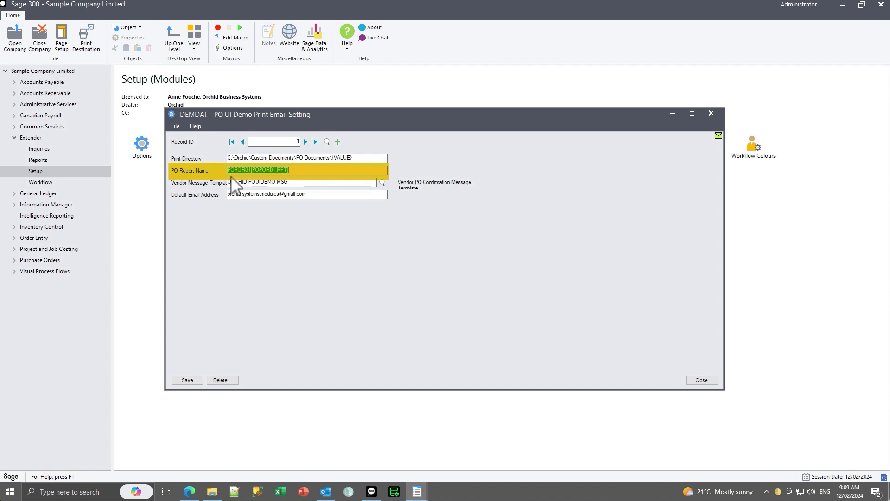
pyautogui.click(231, 170)
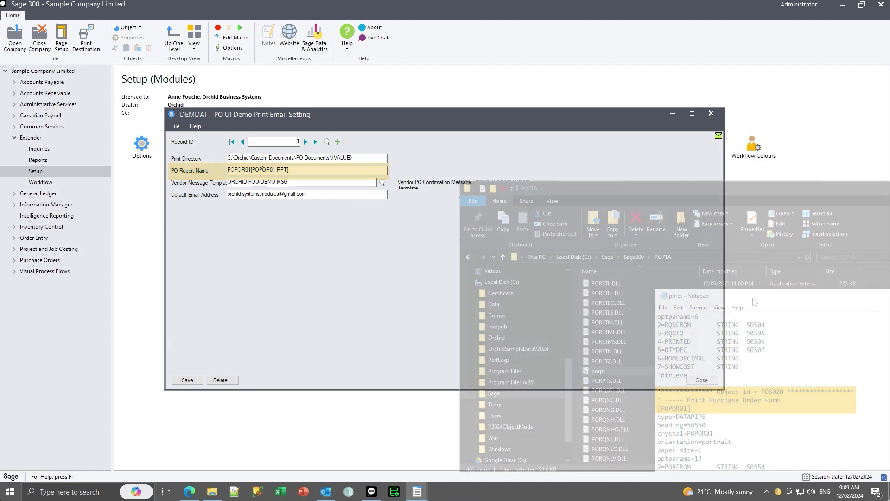
pyautogui.doubleClick(290, 181)
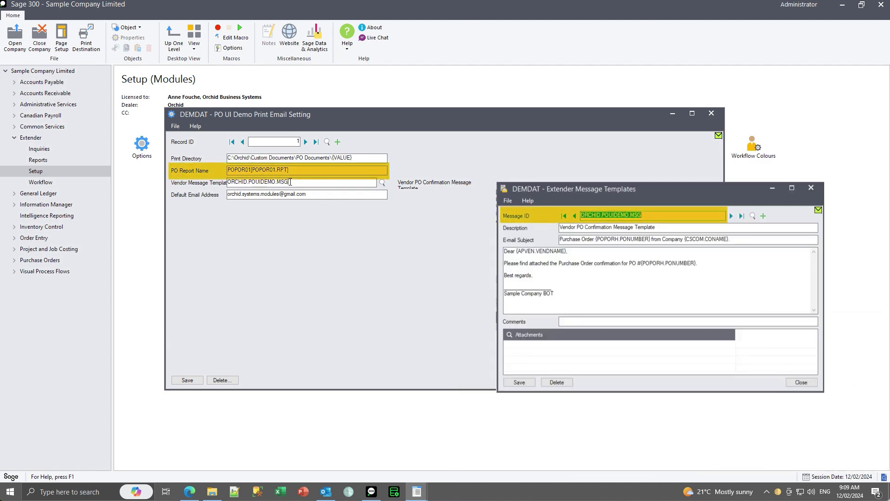
pyautogui.moveTo(289, 182); pyautogui.dragTo(227, 182)
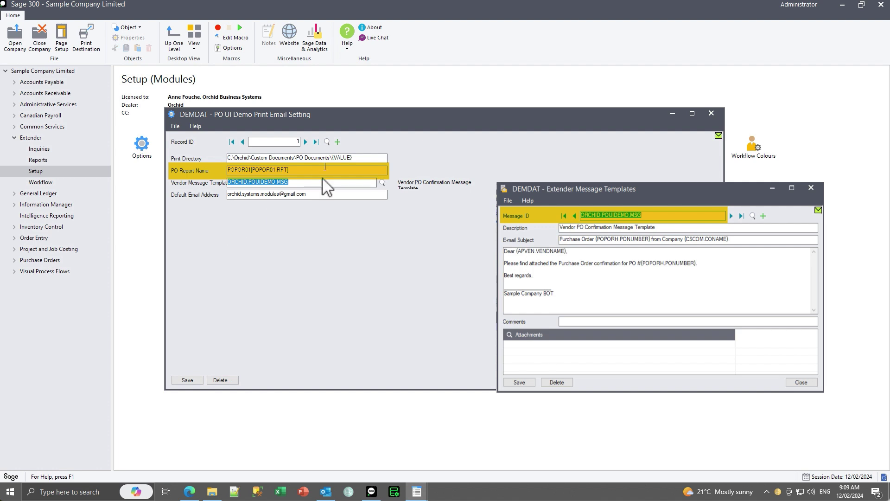
pyautogui.click(318, 194)
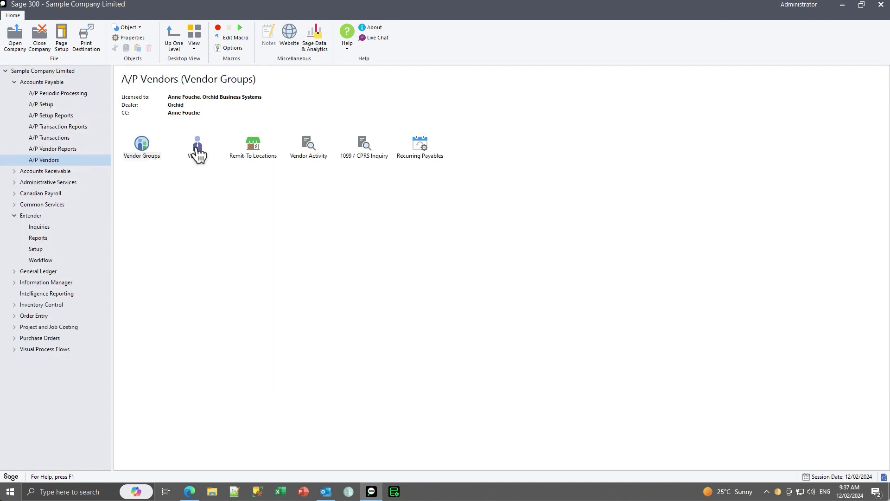
pyautogui.click(197, 149)
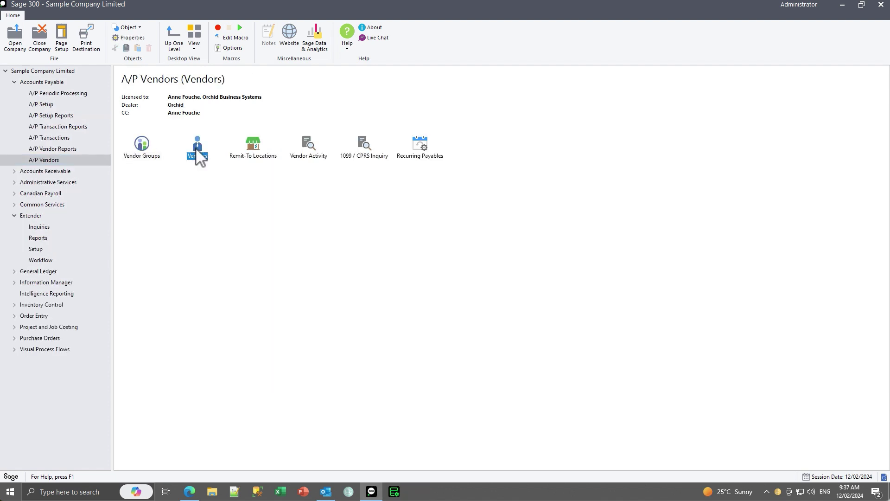
# Load vendor 1450 and confirm its Email (vendor) delivery method and e-mail address.
pyautogui.doubleClick(196, 149)
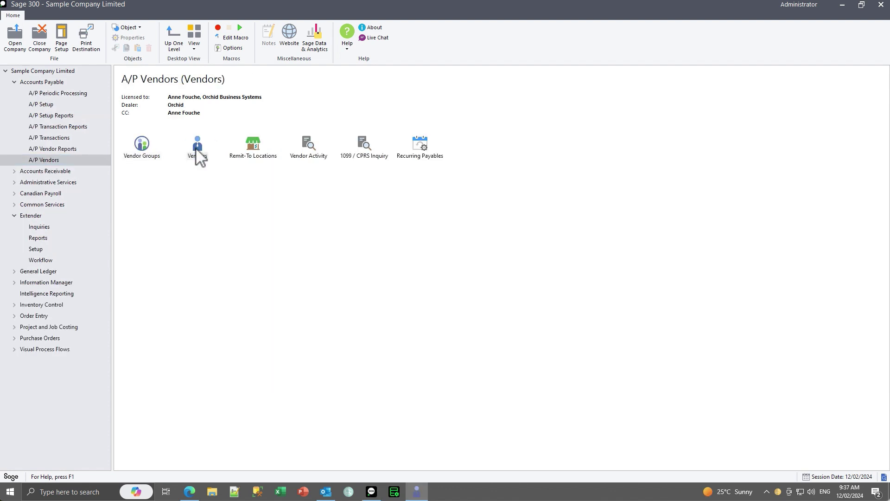
pyautogui.click(366, 116)
pyautogui.write('14')
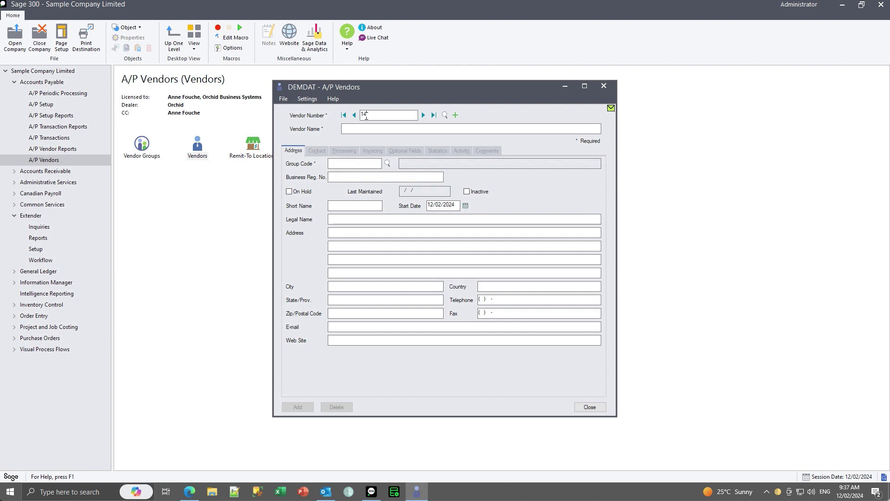
pyautogui.write('50')
pyautogui.press('Tab')
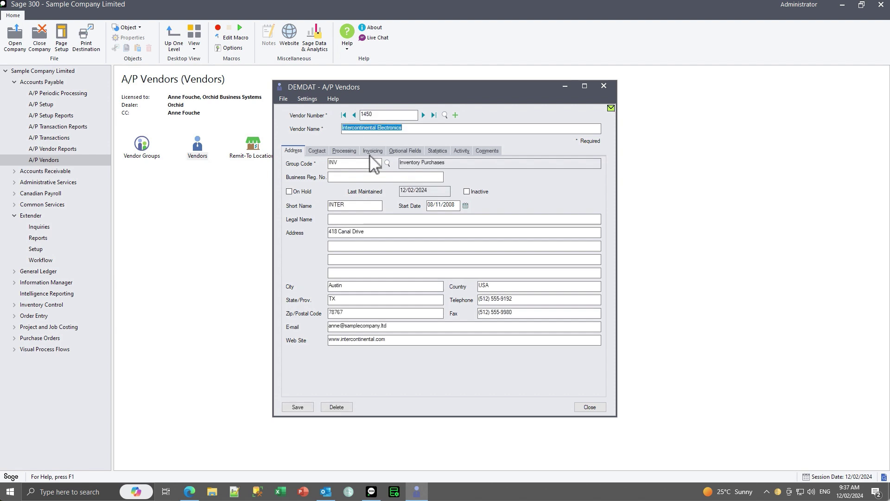
pyautogui.click(341, 151)
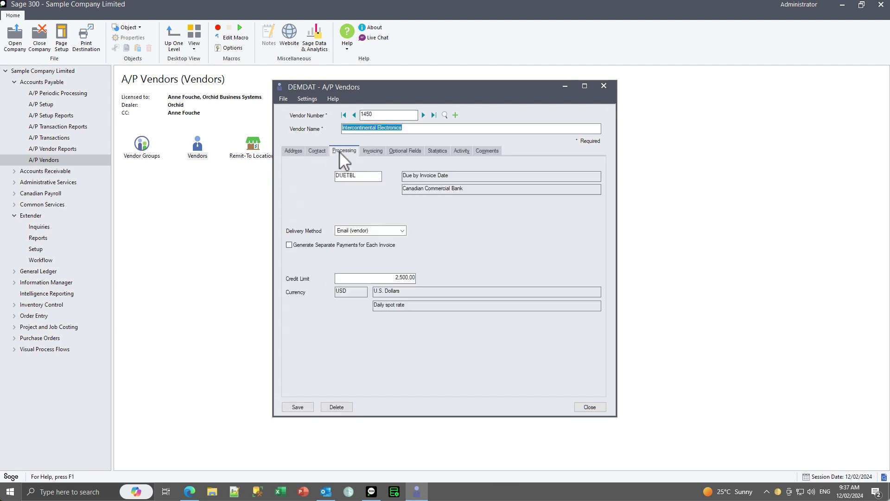
pyautogui.click(402, 232)
pyautogui.click(353, 247)
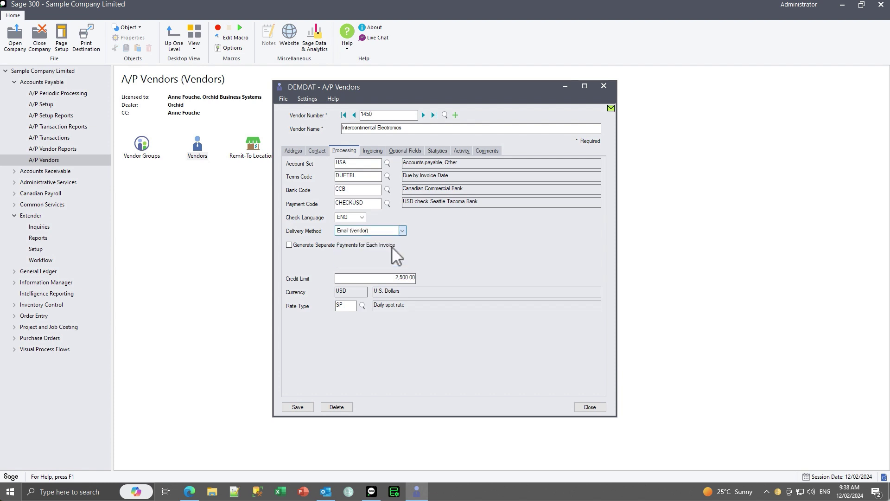
pyautogui.click(293, 151)
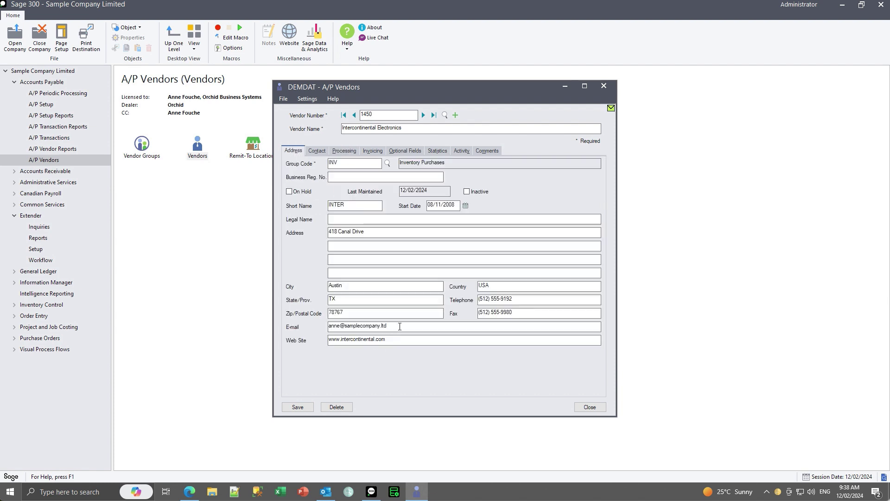
pyautogui.moveTo(400, 326); pyautogui.dragTo(312, 325)
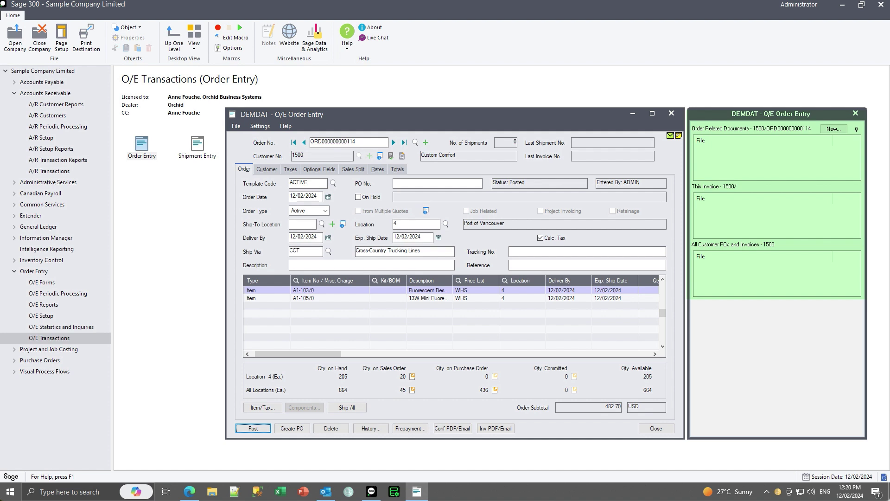
pyautogui.click(445, 428)
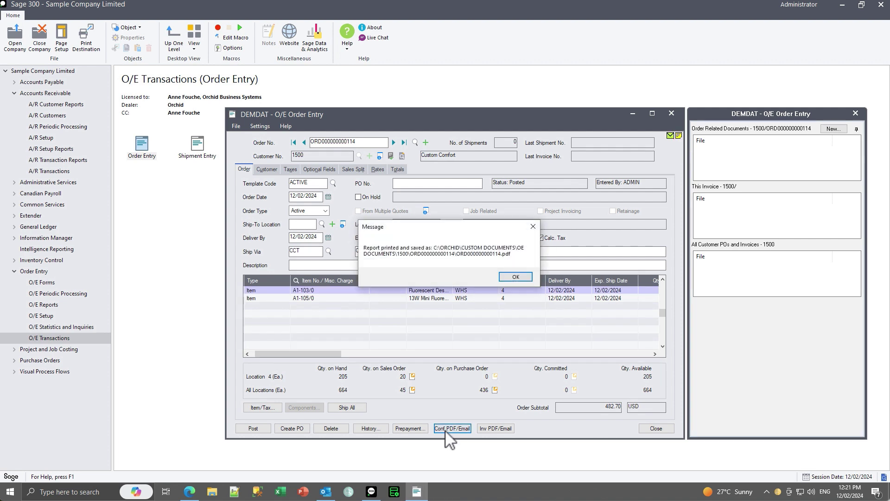
pyautogui.click(513, 276)
pyautogui.click(483, 277)
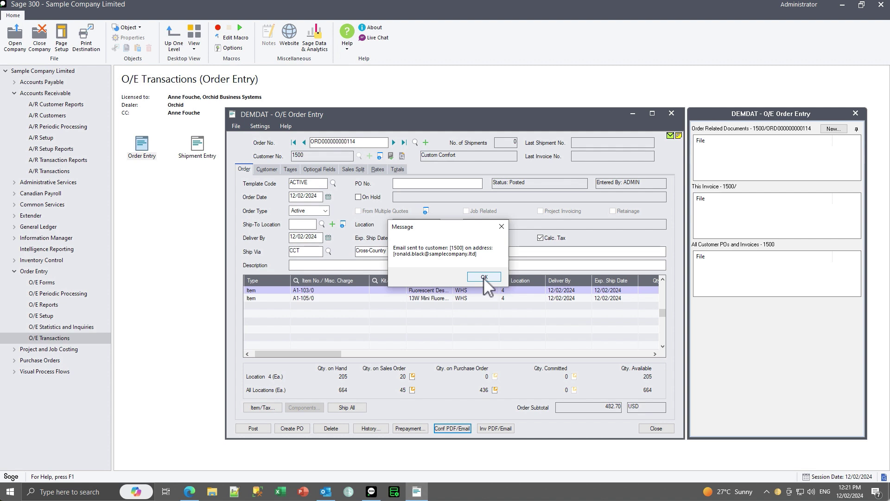
pyautogui.click(483, 278)
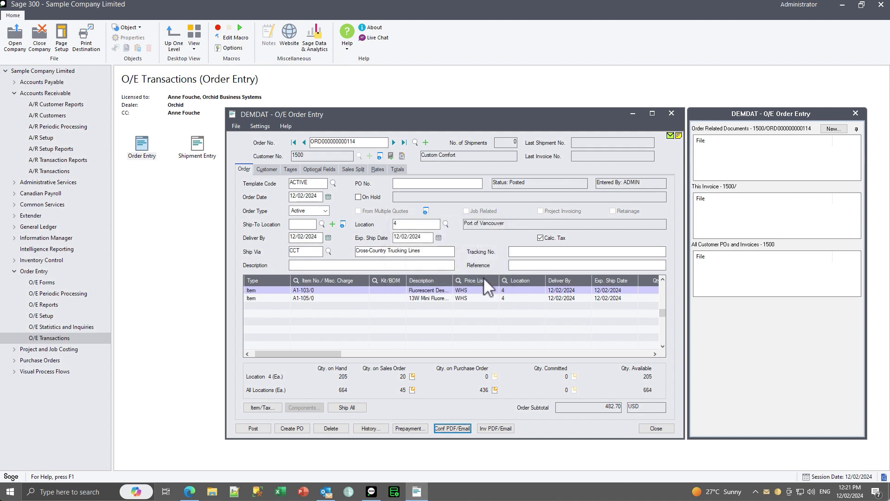
pyautogui.click(394, 143)
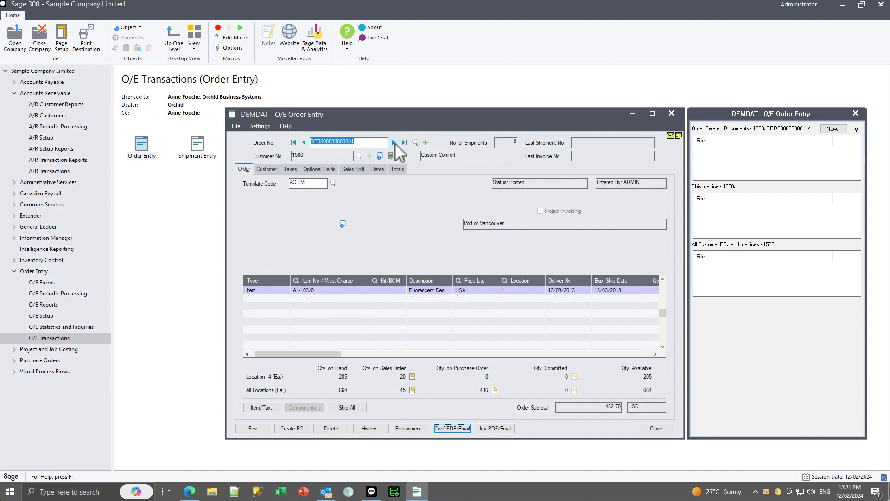
pyautogui.click(304, 142)
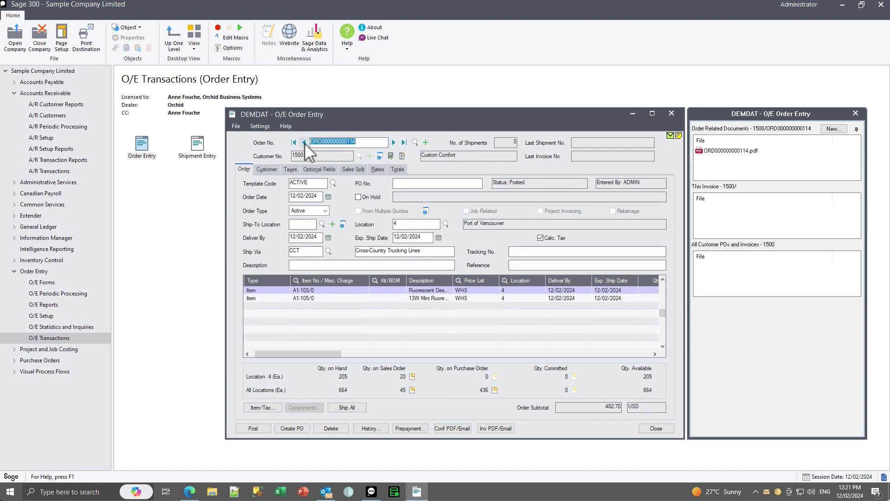
pyautogui.moveTo(726, 160)
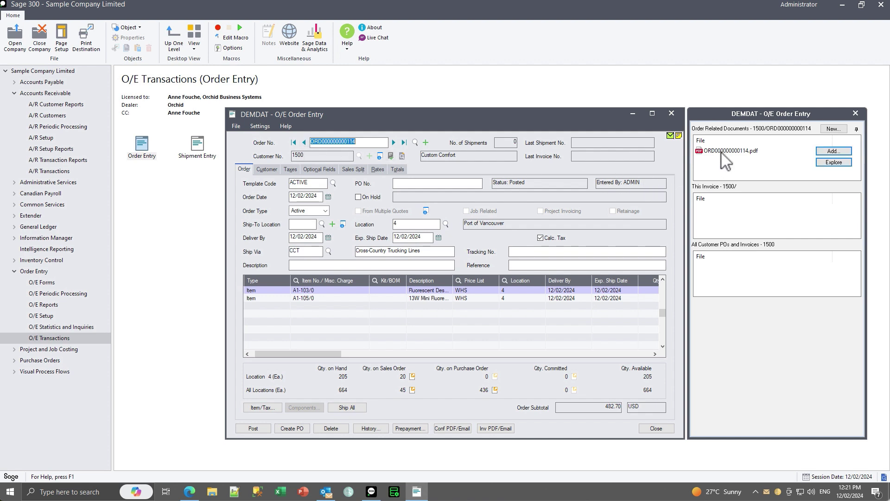
pyautogui.doubleClick(722, 152)
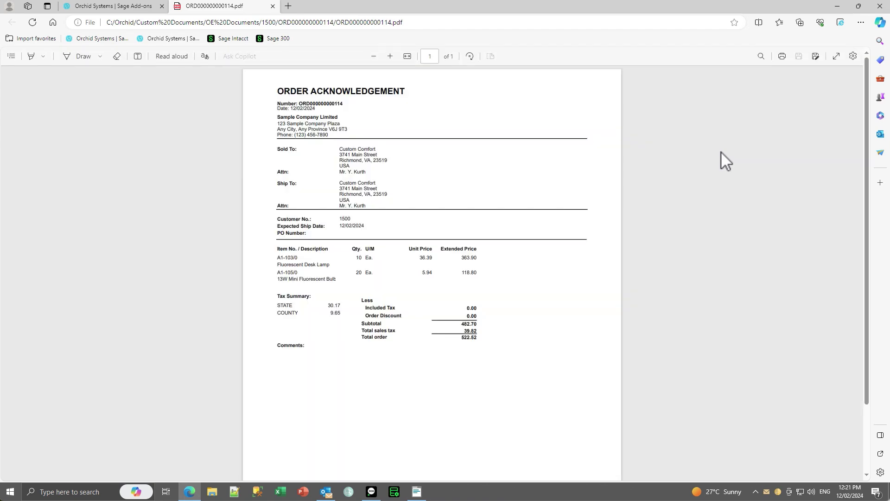
pyautogui.click(880, 7)
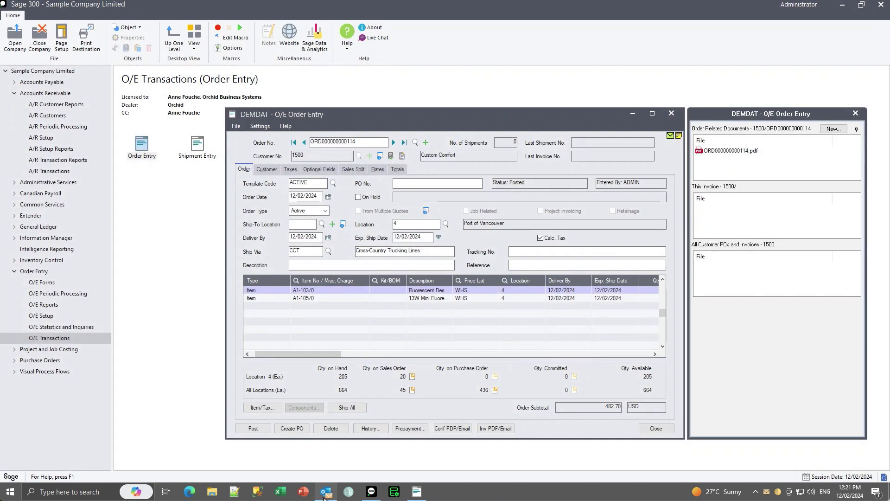
pyautogui.click(326, 492)
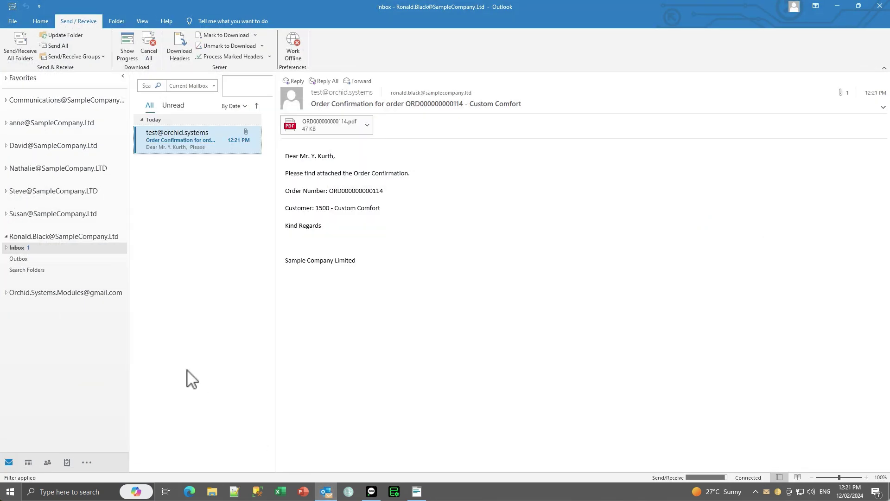
# Open the confirmation email's attached ORD000000000114.pdf order acknowledgement.
pyautogui.doubleClick(174, 135)
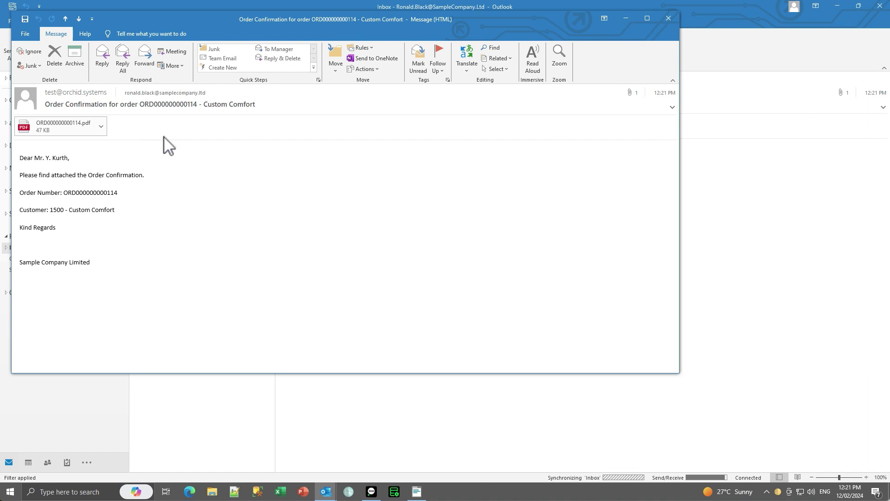
pyautogui.doubleClick(75, 126)
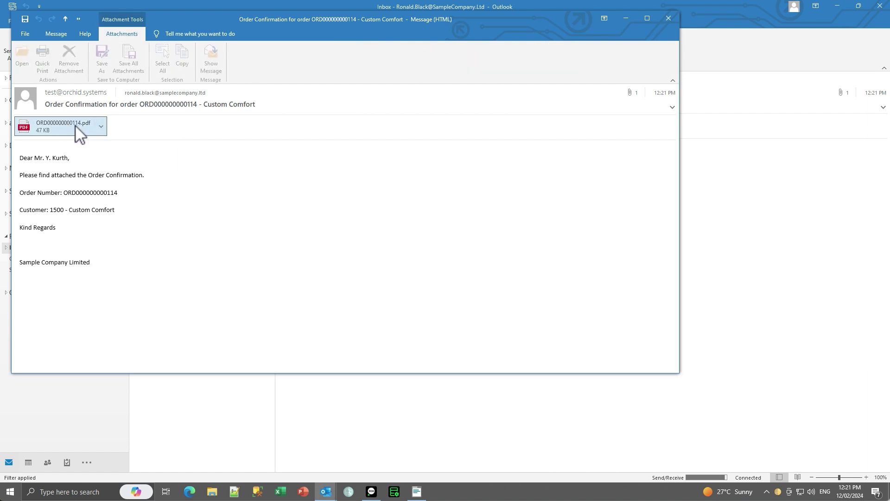
pyautogui.click(297, 221)
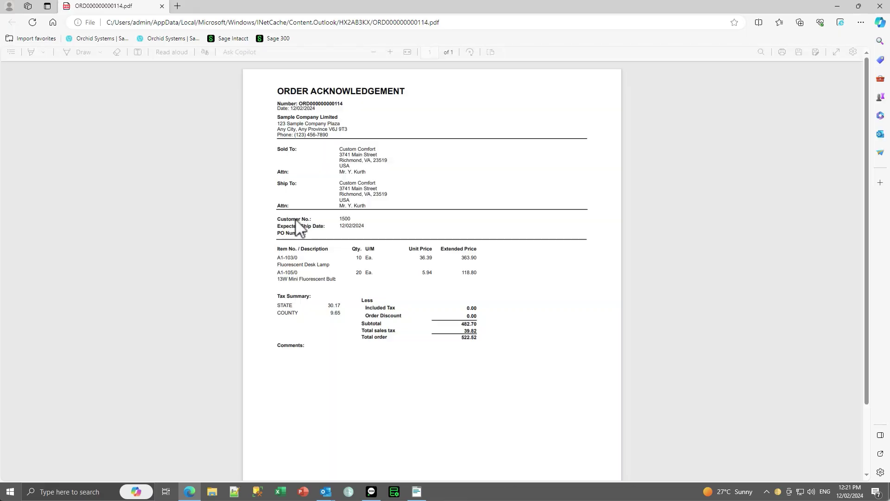
pyautogui.click(879, 6)
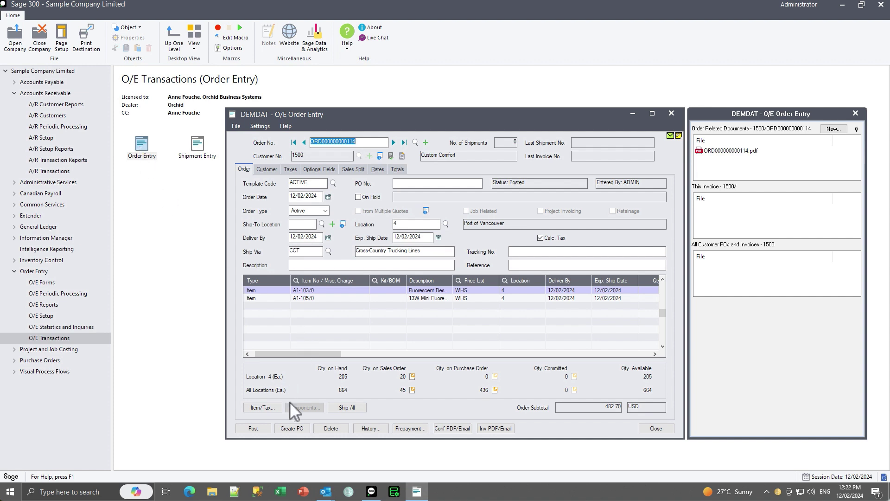
pyautogui.click(352, 407)
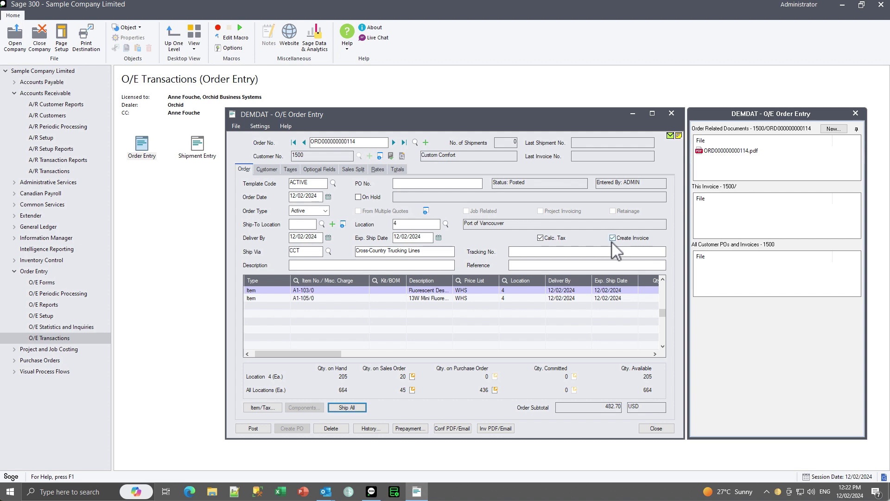
pyautogui.click(257, 429)
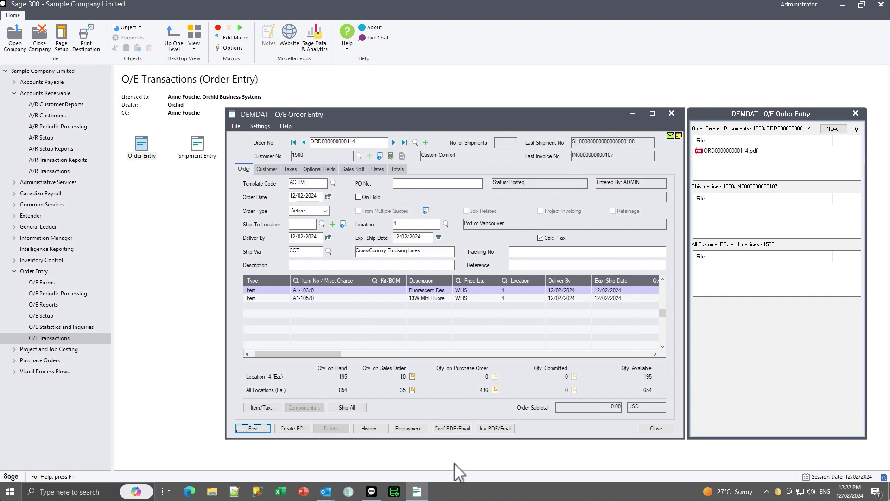
# Save and email invoice IN0000000000107.pdf to the customer, then refresh the order's documents panel.
pyautogui.click(486, 429)
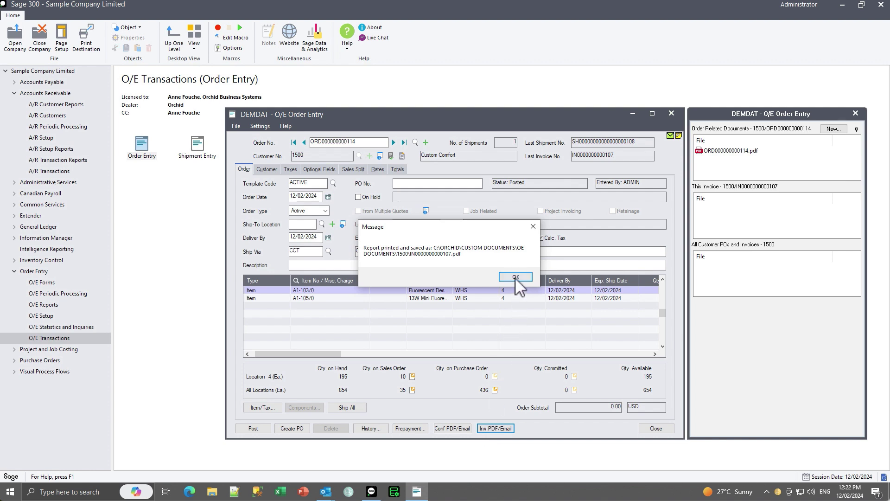
pyautogui.click(515, 276)
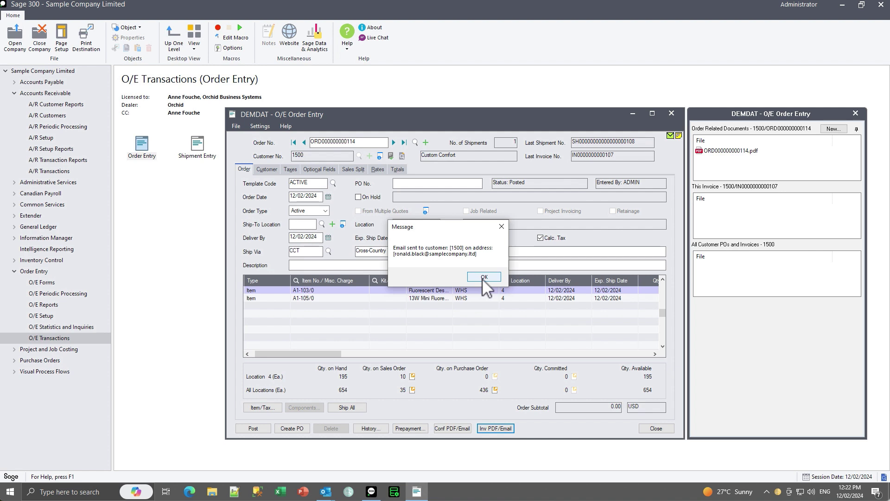
pyautogui.click(482, 278)
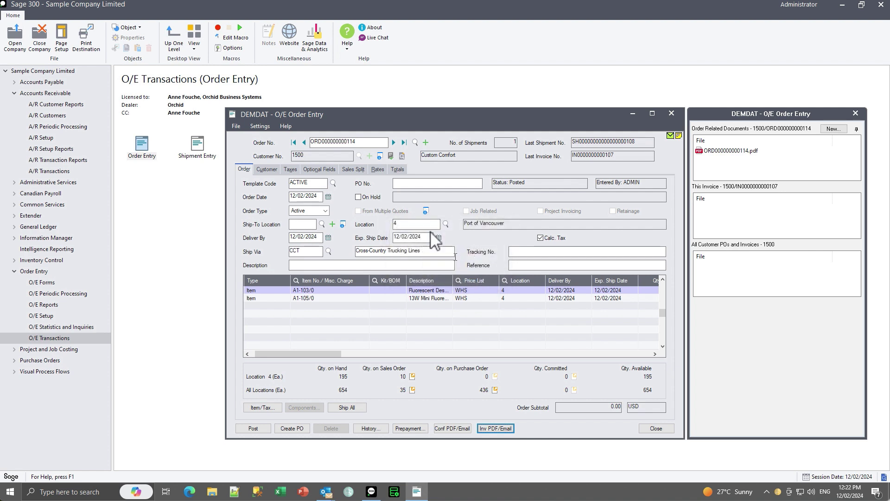
pyautogui.click(394, 142)
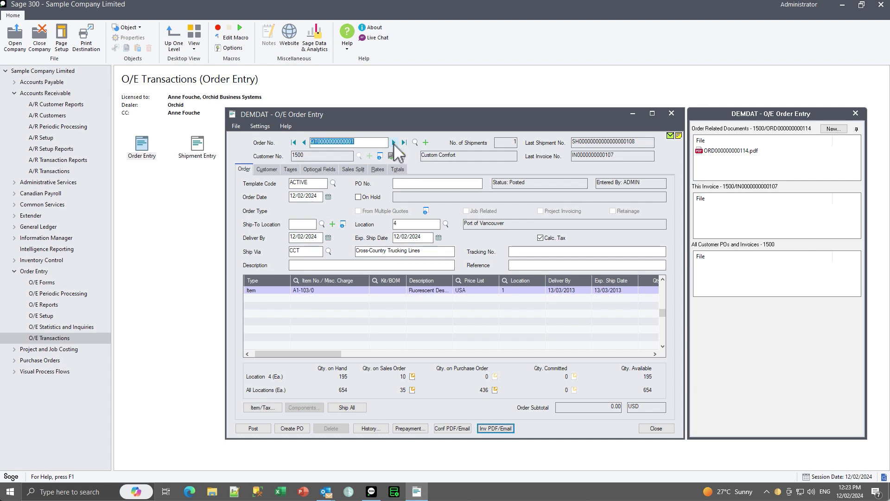
pyautogui.click(304, 142)
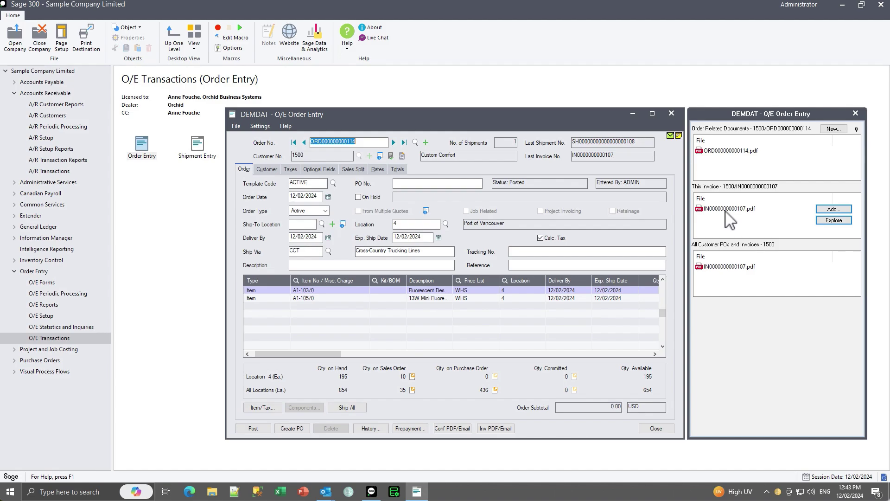
pyautogui.doubleClick(726, 209)
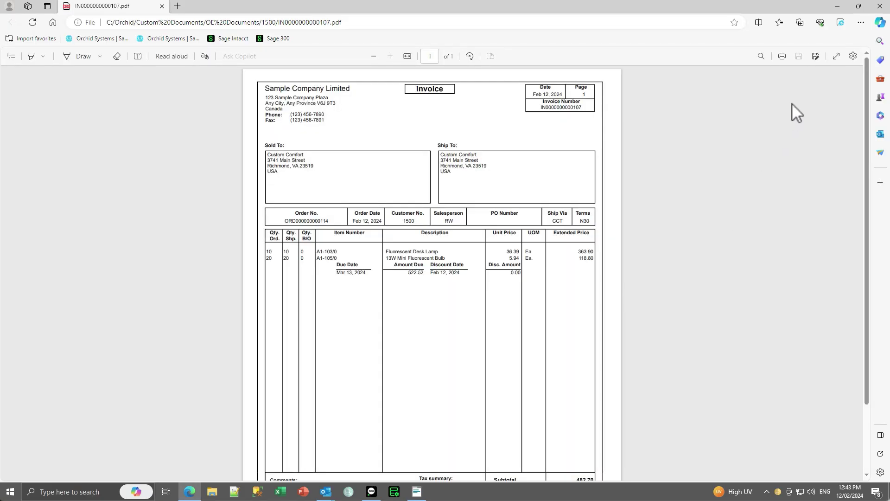
pyautogui.click(879, 6)
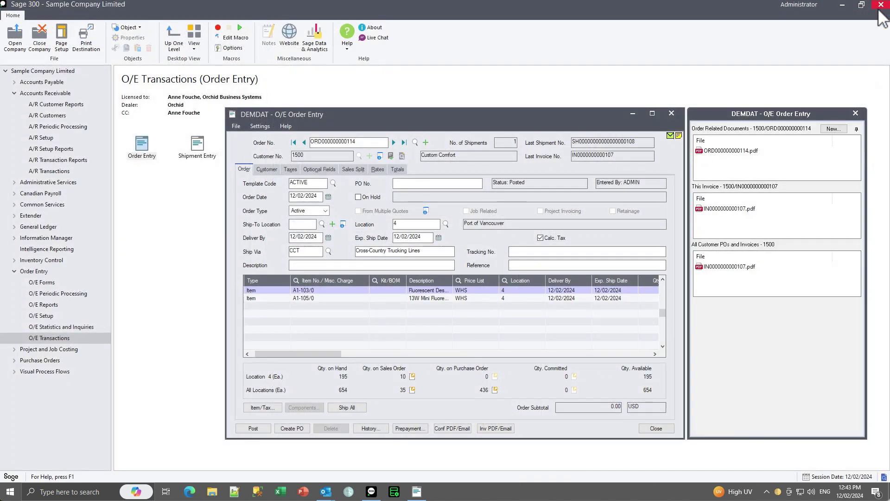
pyautogui.moveTo(723, 273)
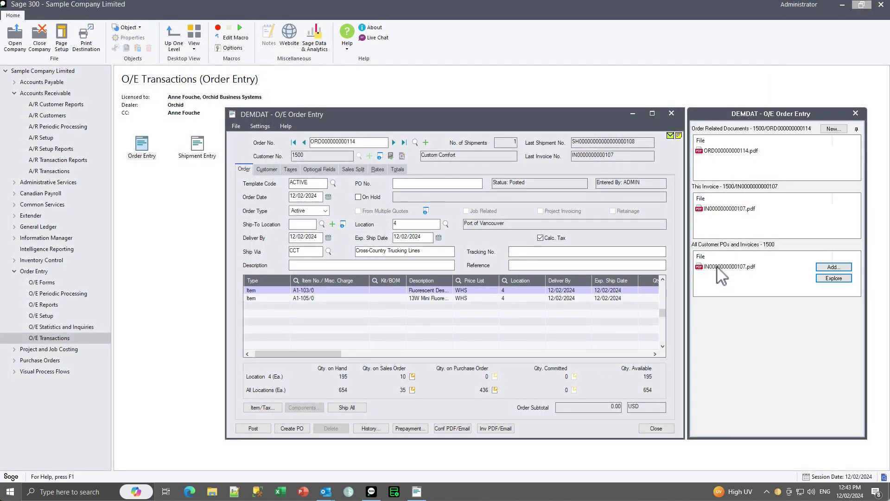
pyautogui.moveTo(716, 211)
pyautogui.moveTo(325, 493)
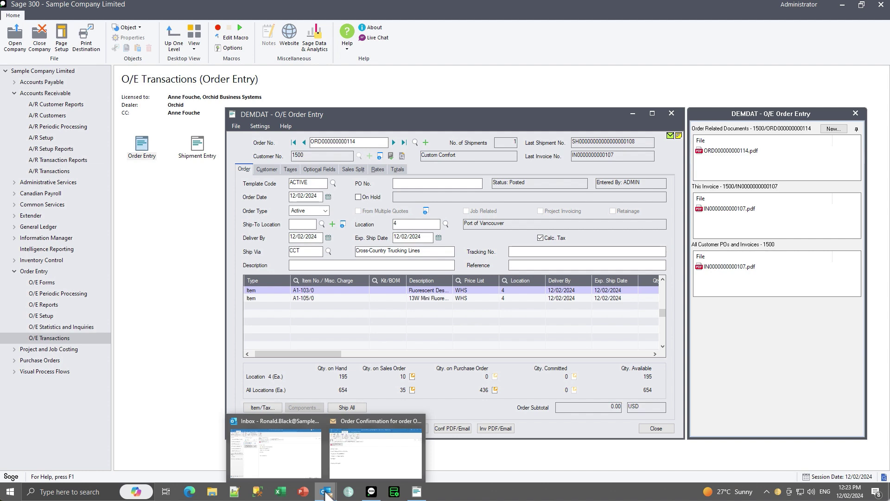
pyautogui.click(308, 461)
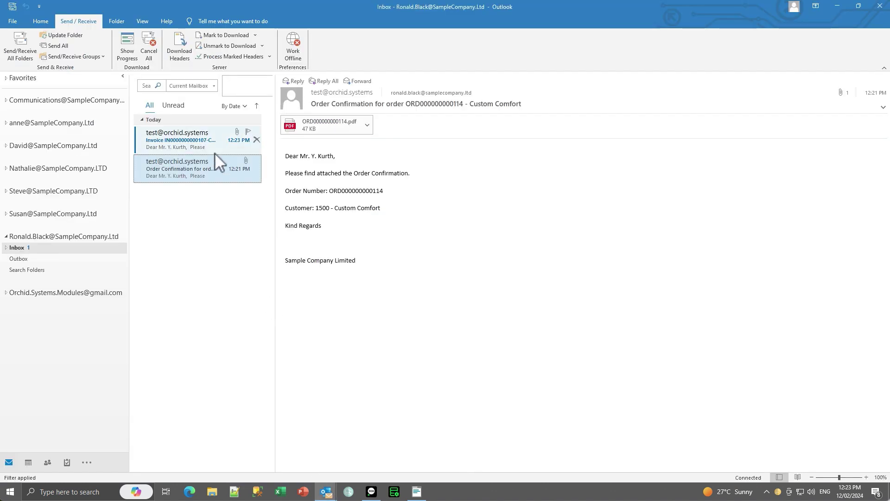
pyautogui.click(186, 137)
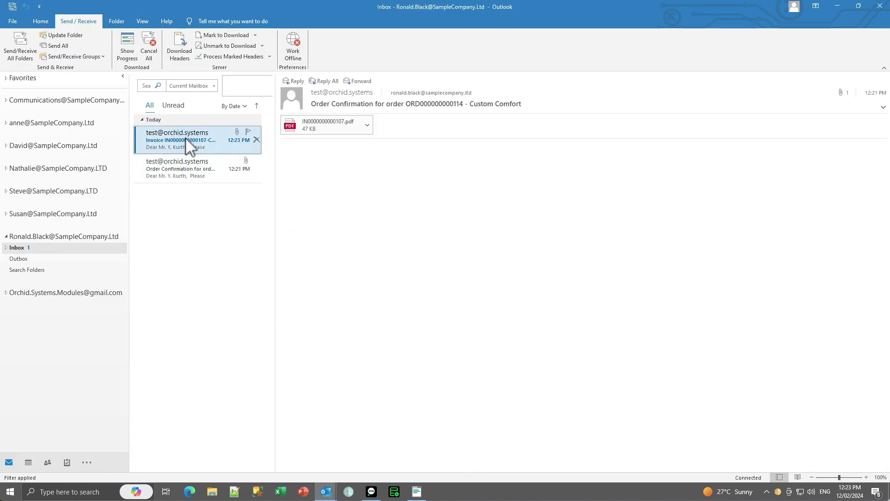
pyautogui.doubleClick(186, 138)
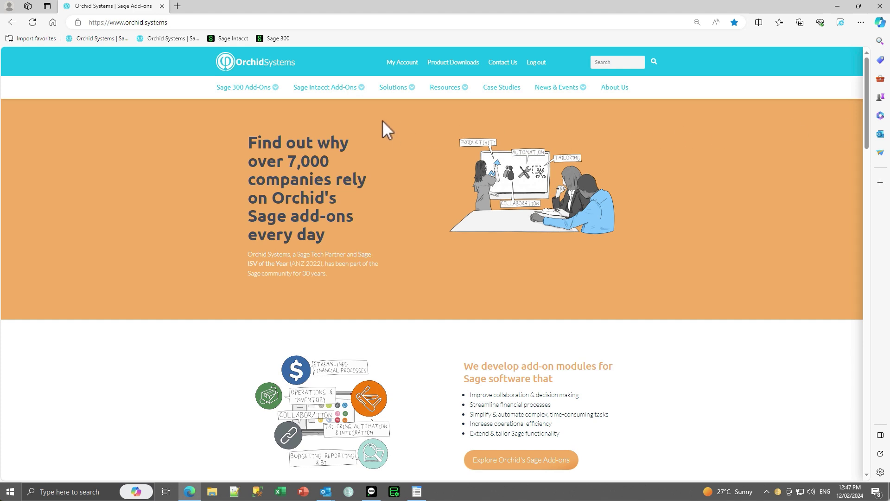
# Find the Create PDF, file and email script under Extender Scripts filtered to Configurable Modules.
pyautogui.moveTo(457, 87)
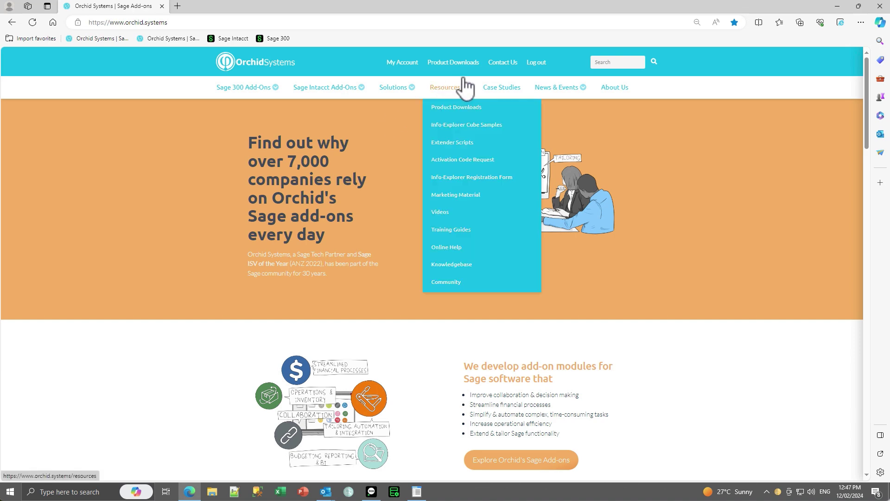
pyautogui.click(442, 145)
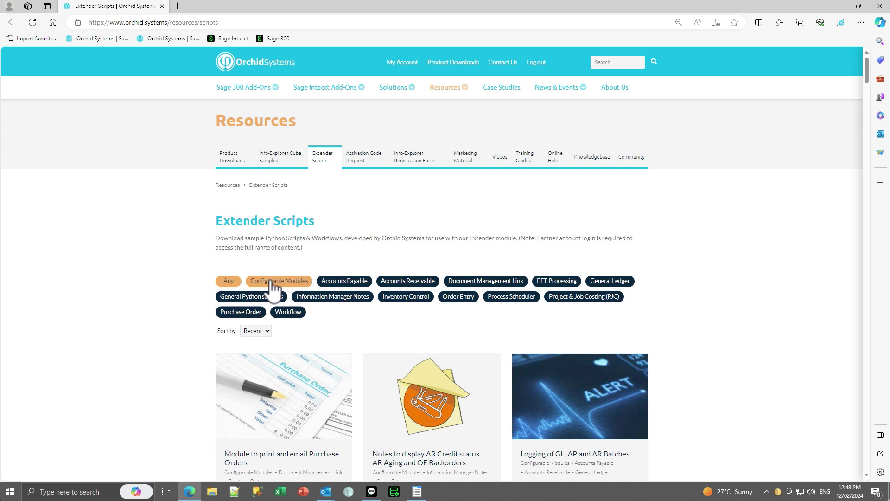
pyautogui.click(271, 282)
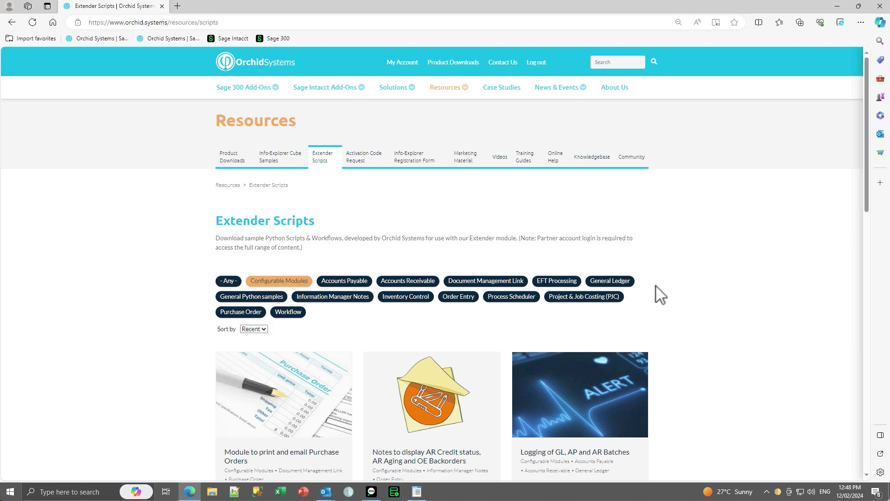
pyautogui.scroll(-4, 659, 294)
pyautogui.scroll(-7, 659, 294)
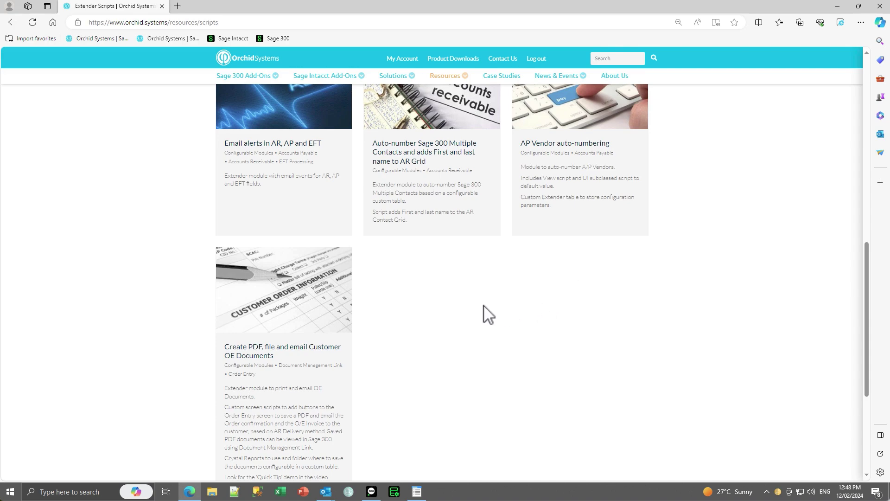
pyautogui.scroll(-2, 485, 314)
pyautogui.click(264, 268)
pyautogui.hotkey('alt', 'Tab')
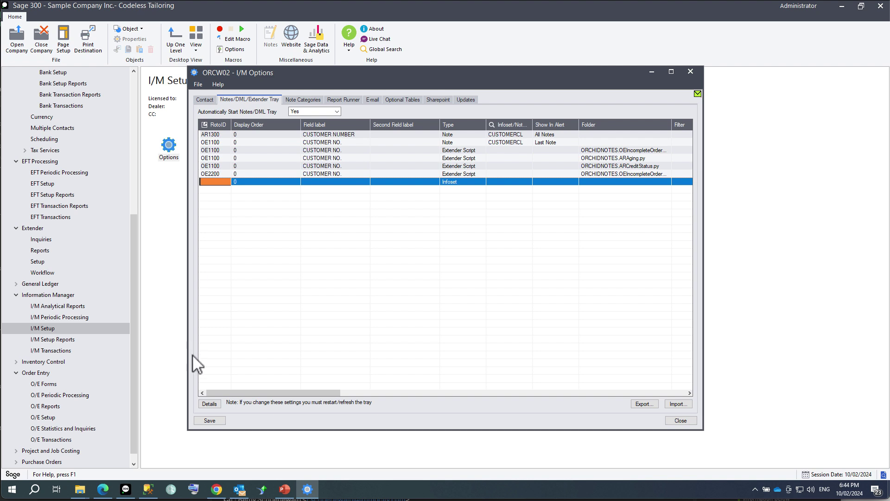
# Add a new Extender Log line to the I/M Options tray list details.
pyautogui.click(211, 404)
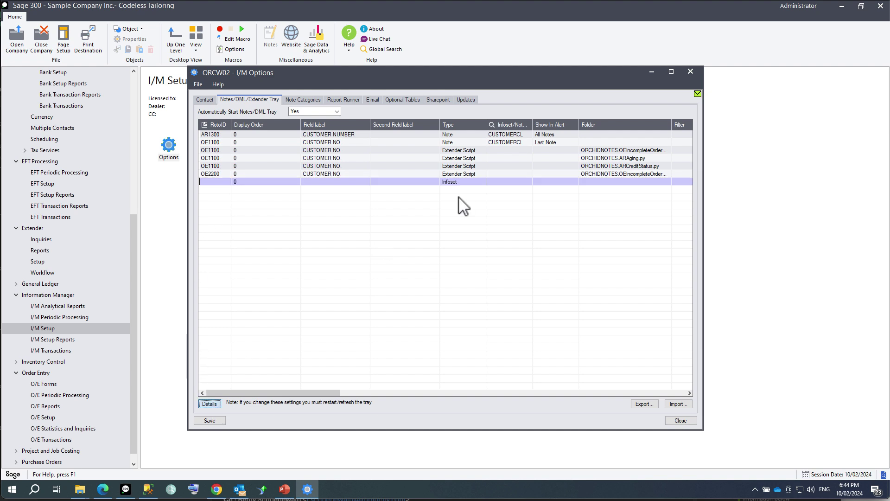
pyautogui.click(209, 403)
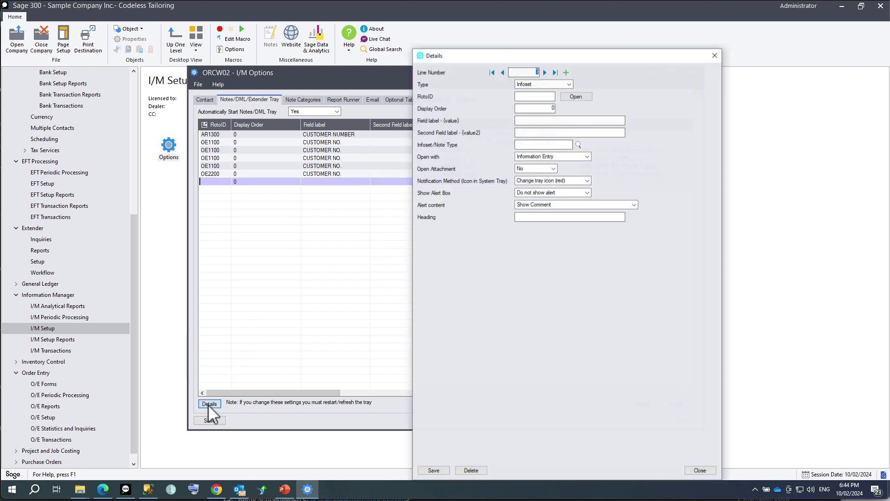
pyautogui.click(566, 72)
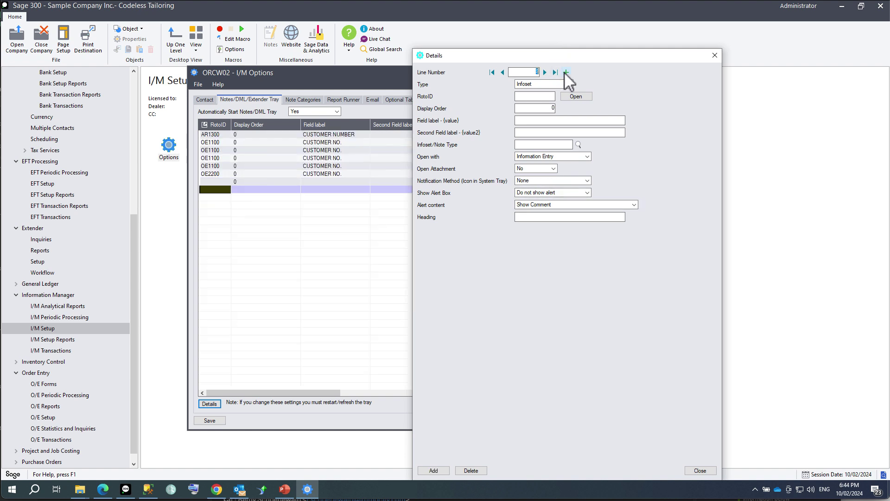
pyautogui.click(568, 84)
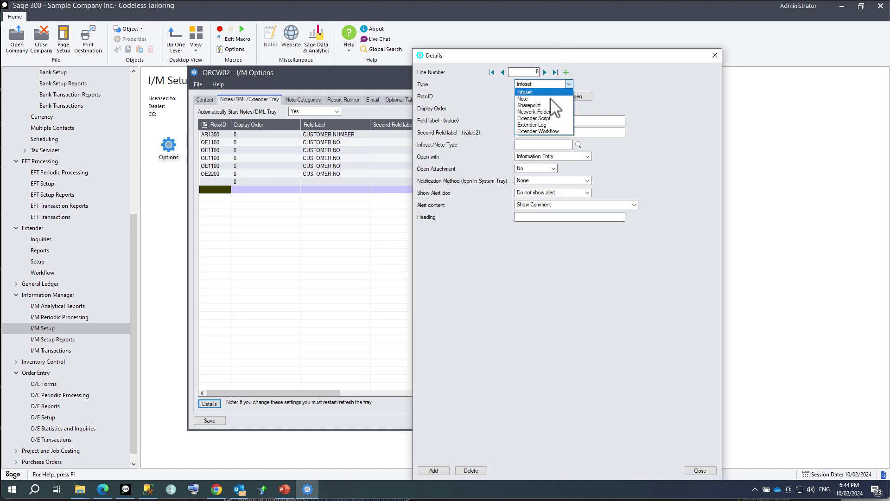
pyautogui.click(541, 125)
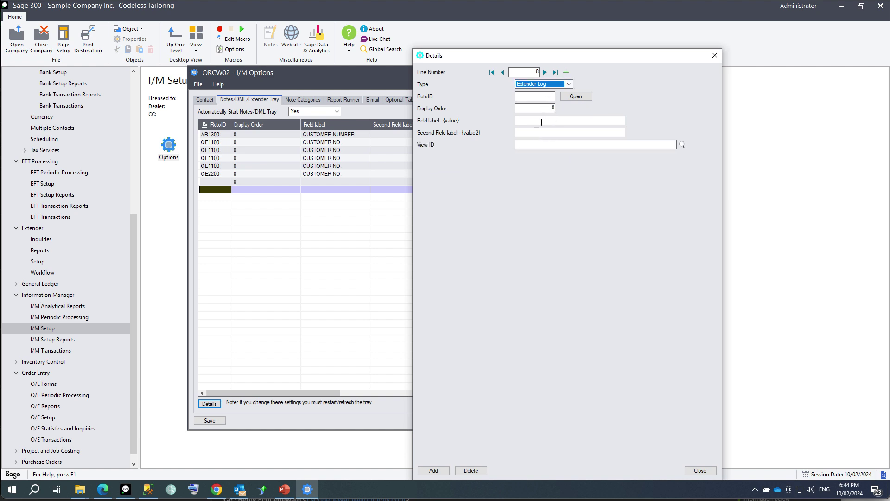
# Give the line field label CUSTOMER NUMBER and View ID AR0024, add it, and save.
pyautogui.click(541, 122)
pyautogui.write('C')
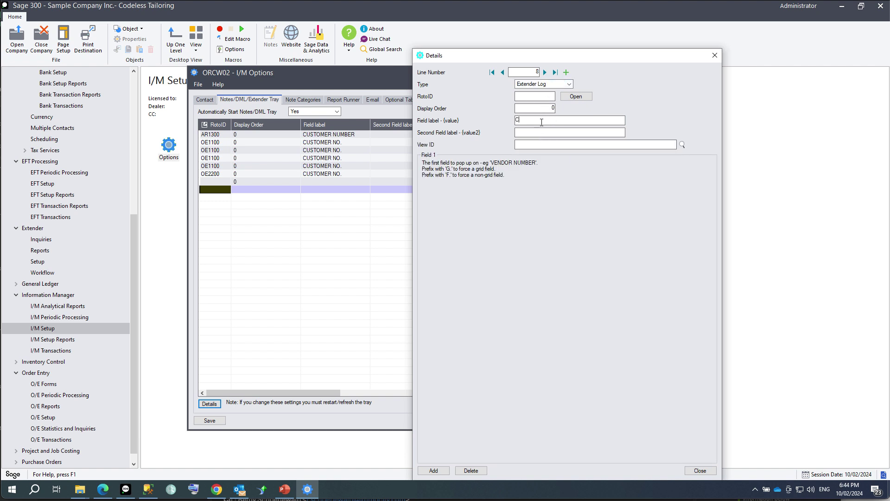
pyautogui.write('USTOMER NUMBER')
pyautogui.click(589, 144)
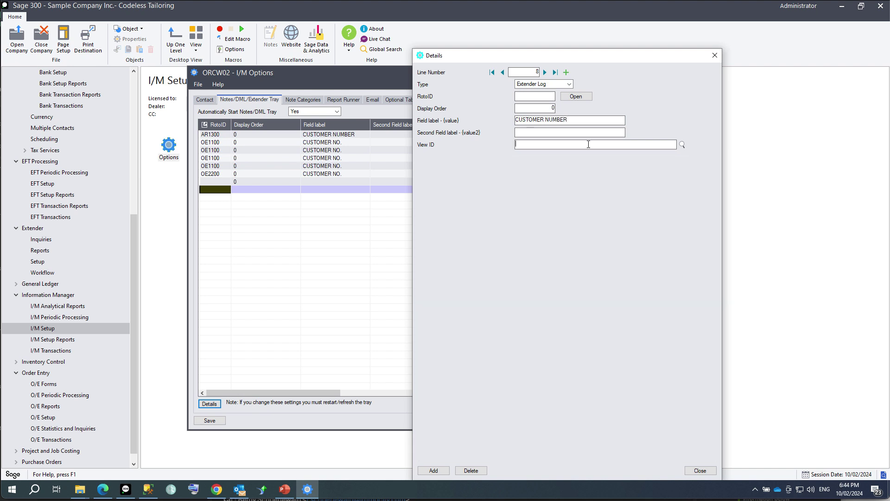
pyautogui.write('AR0024')
pyautogui.press('Tab')
pyautogui.press('Return')
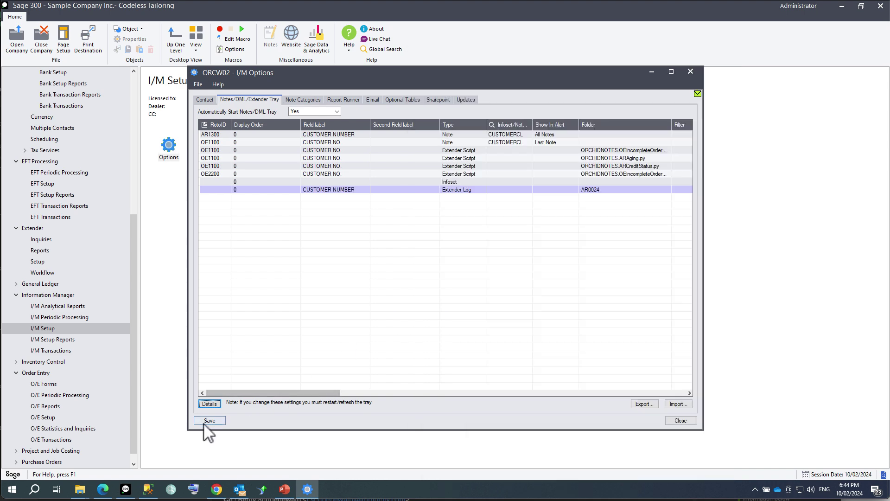
pyautogui.click(195, 421)
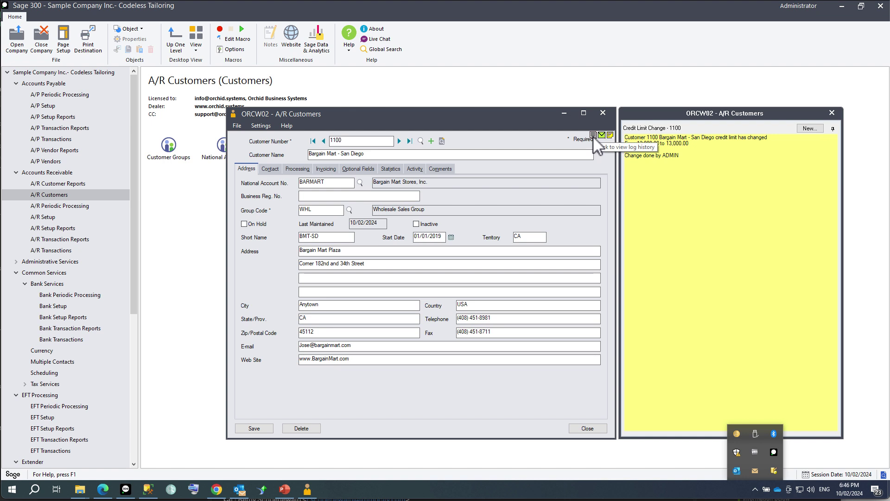
pyautogui.click(593, 136)
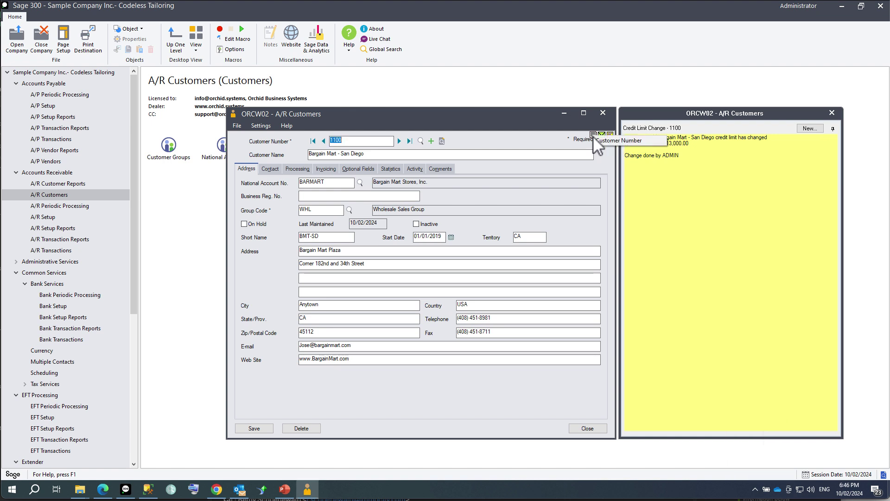
pyautogui.click(604, 141)
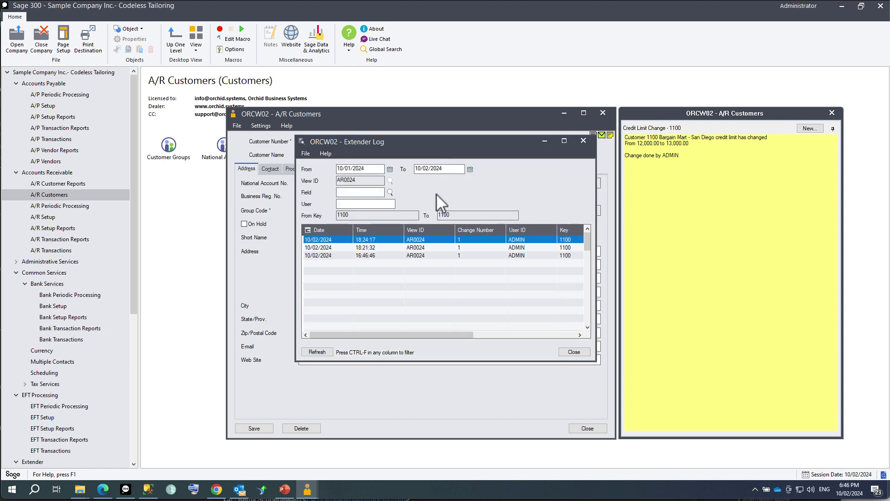
pyautogui.moveTo(482, 144); pyautogui.dragTo(344, 121)
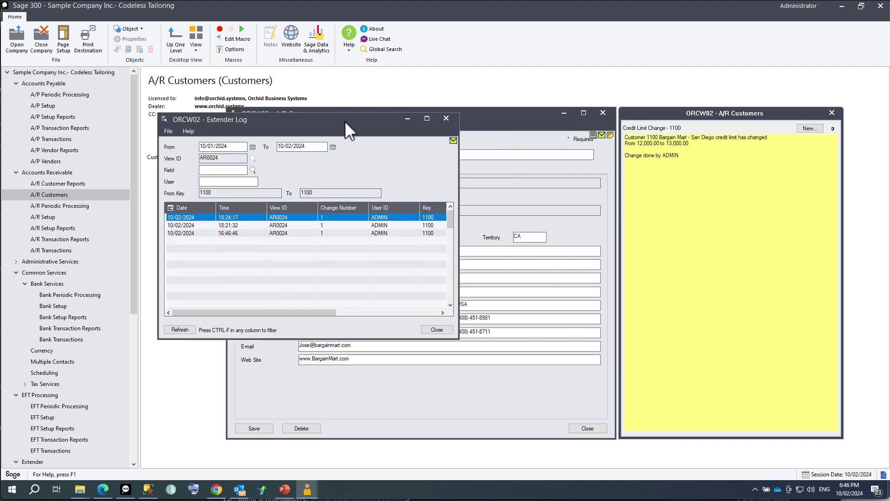
pyautogui.click(755, 489)
pyautogui.rightClick(737, 433)
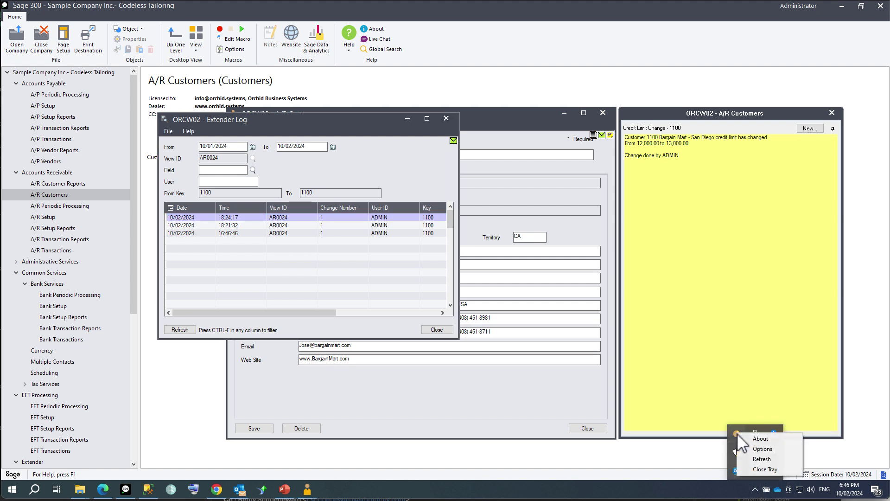
pyautogui.click(760, 449)
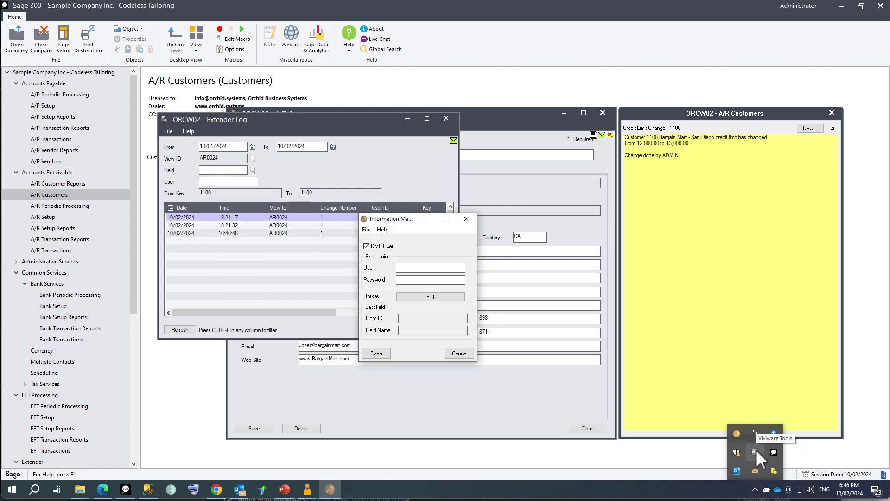
pyautogui.click(459, 353)
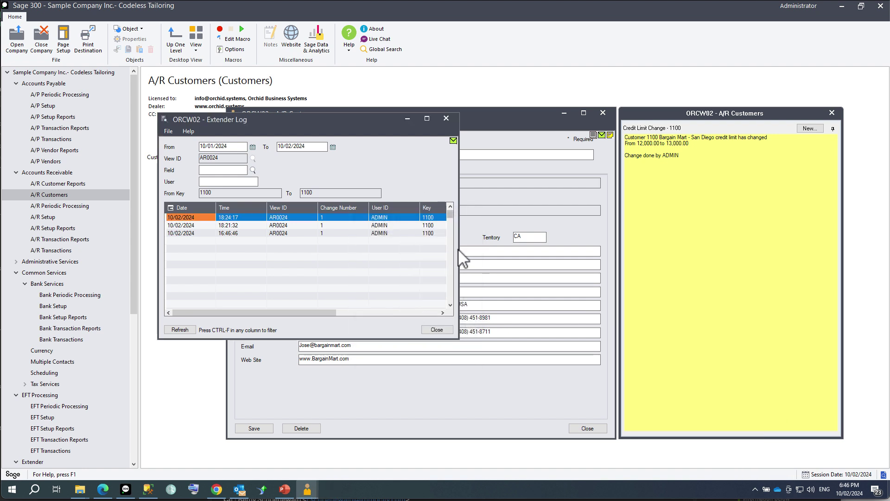
pyautogui.click(446, 119)
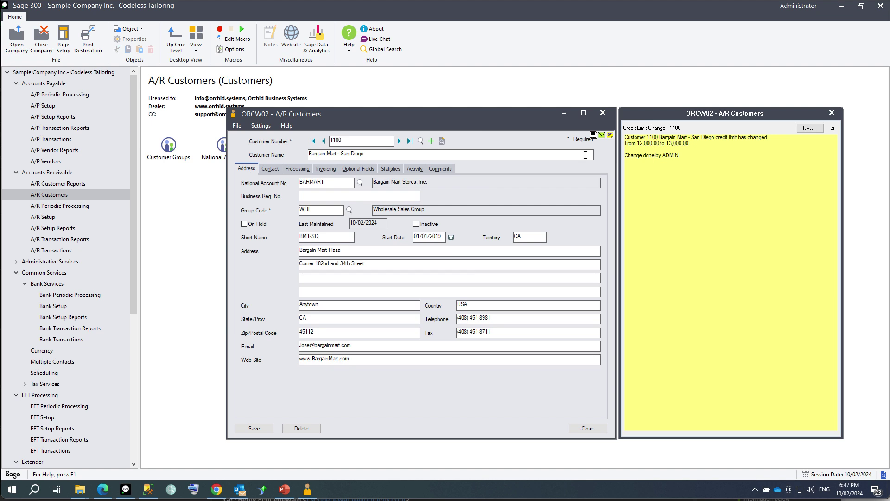